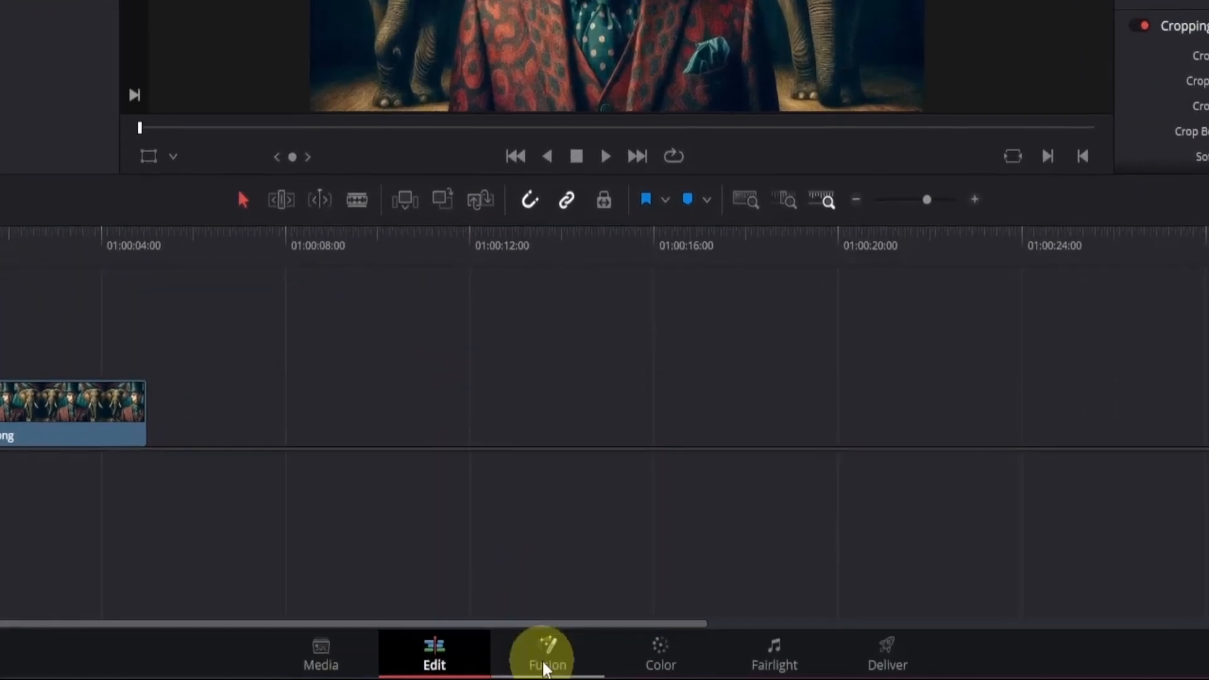
- Open the showman clip on the Fusion page and switch to a single viewer
click(566, 673)
drag(397, 529, 749, 555)
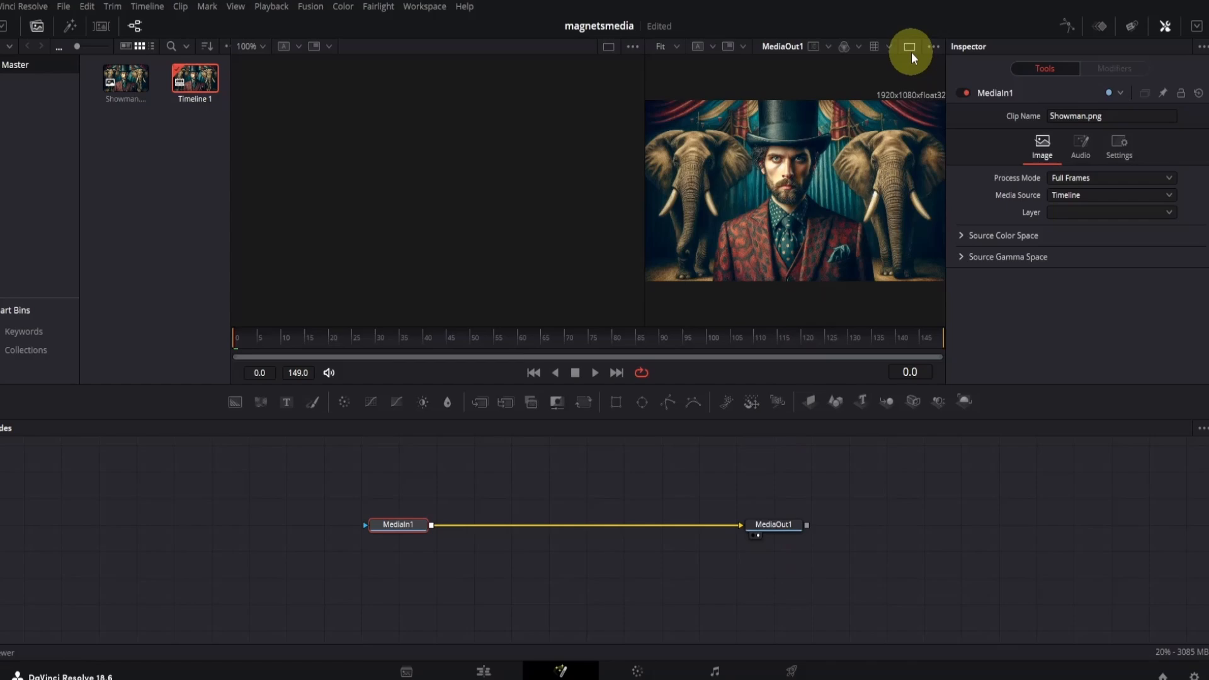
click(911, 51)
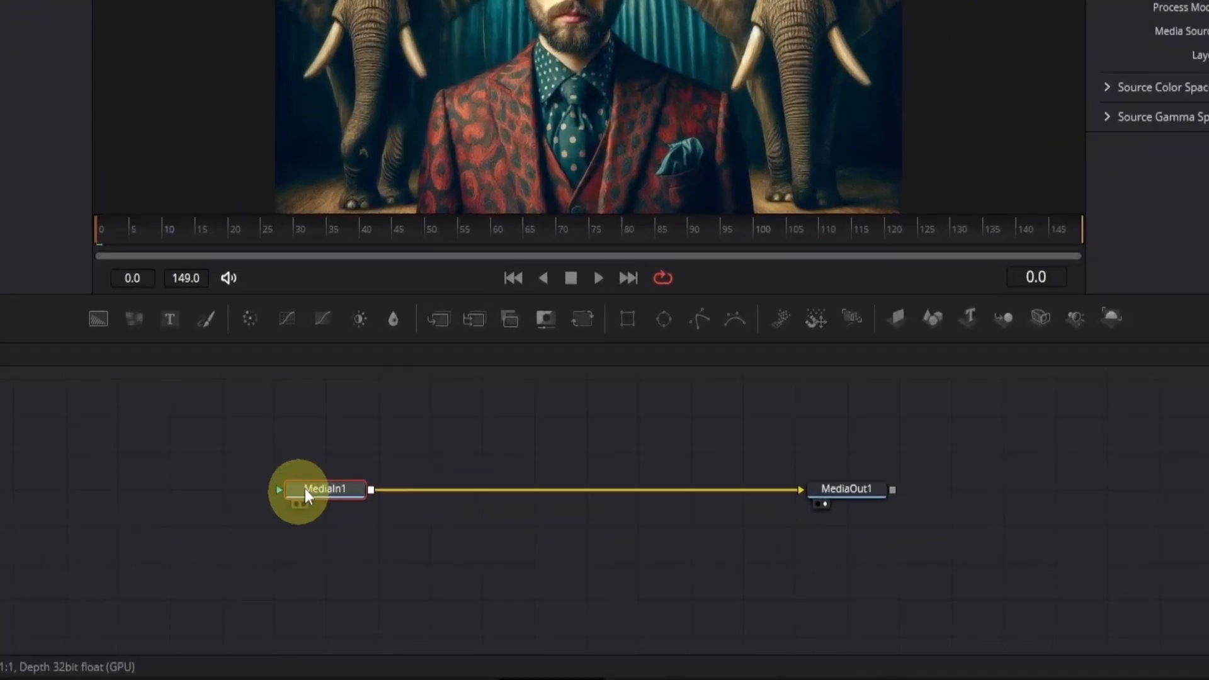
- Add a Polygon mask node to MediaIn1
click(400, 514)
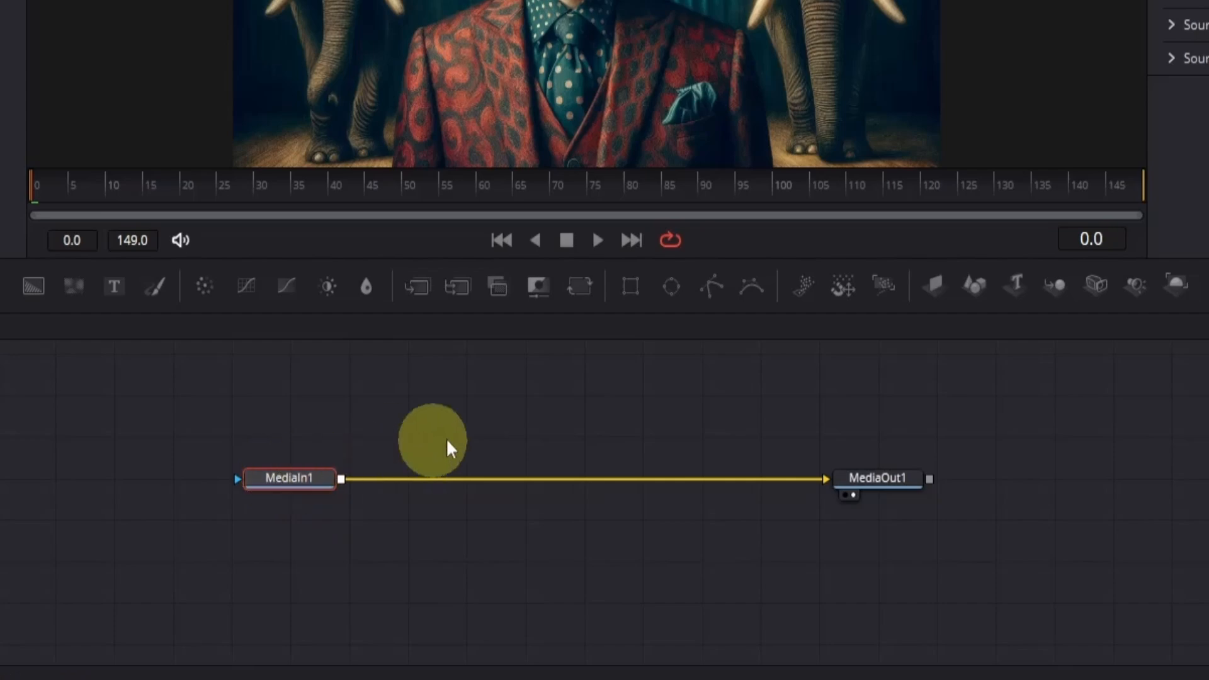
click(710, 285)
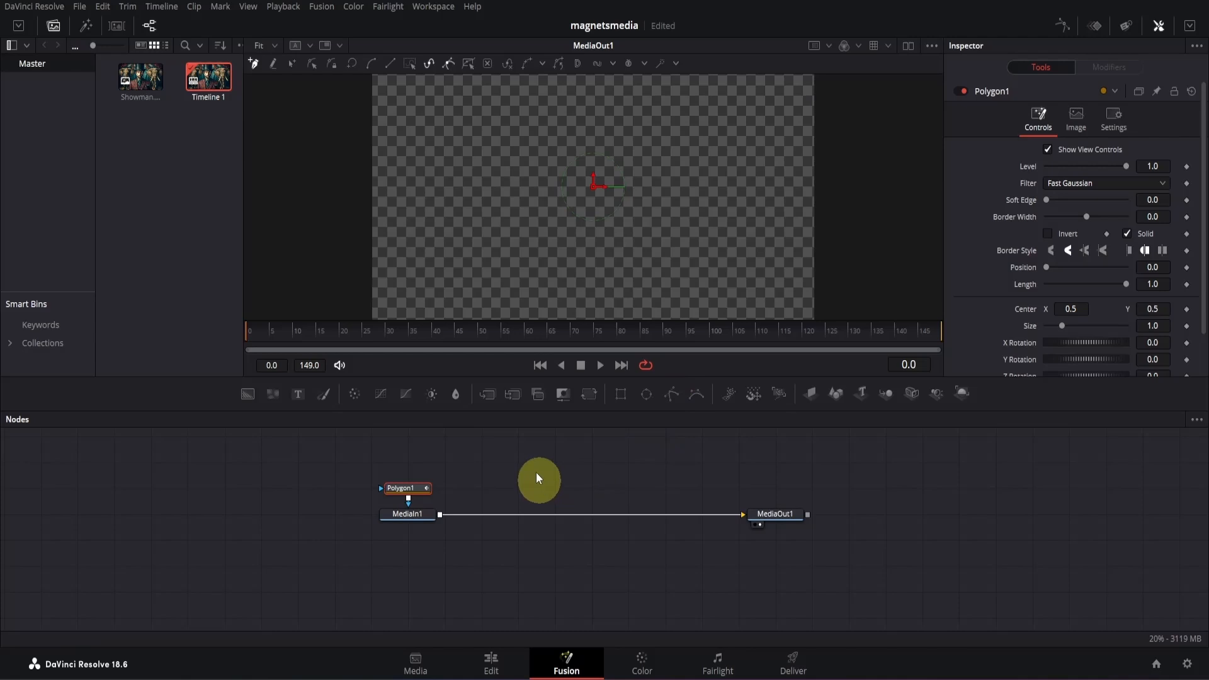
- Draw a closed four-point test mask over the man's lower face and chest
drag(495, 162, 539, 161)
click(511, 275)
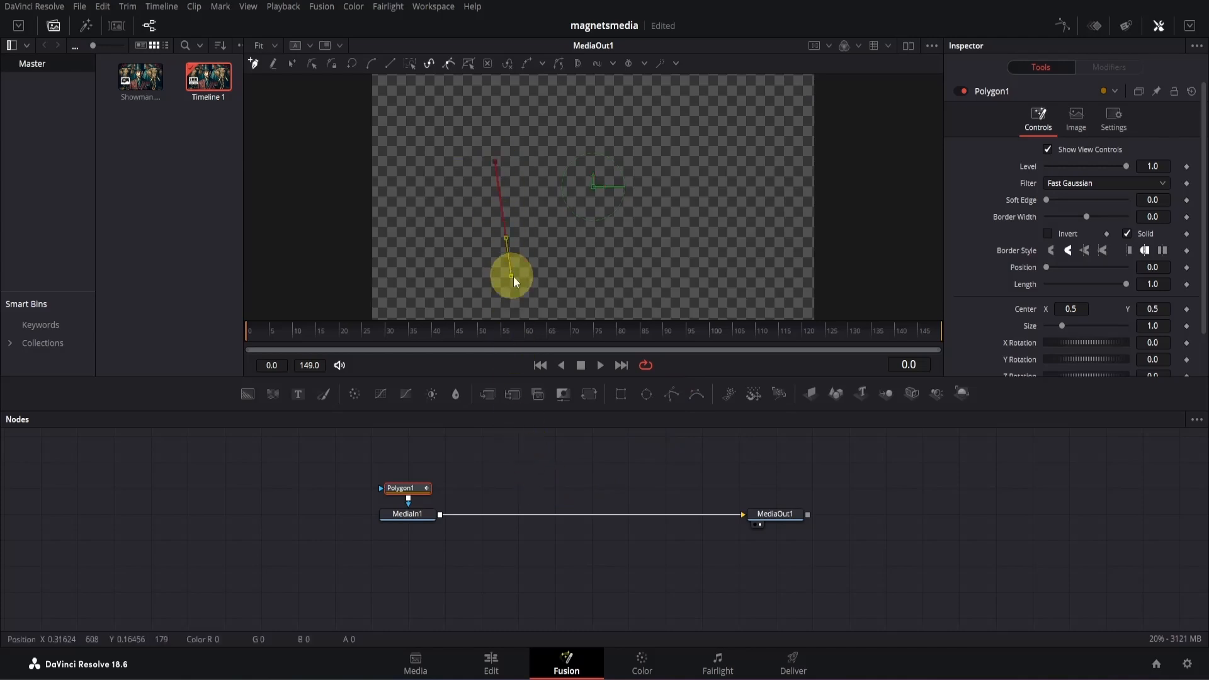
click(637, 246)
drag(618, 174, 607, 137)
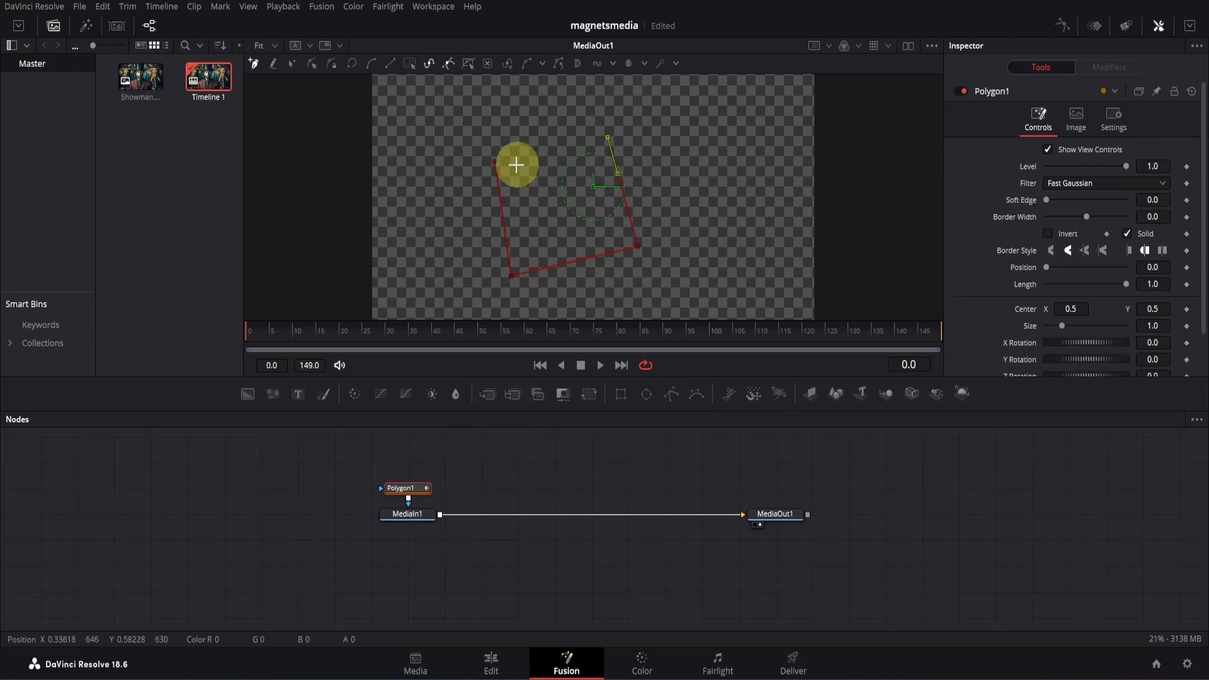
click(497, 163)
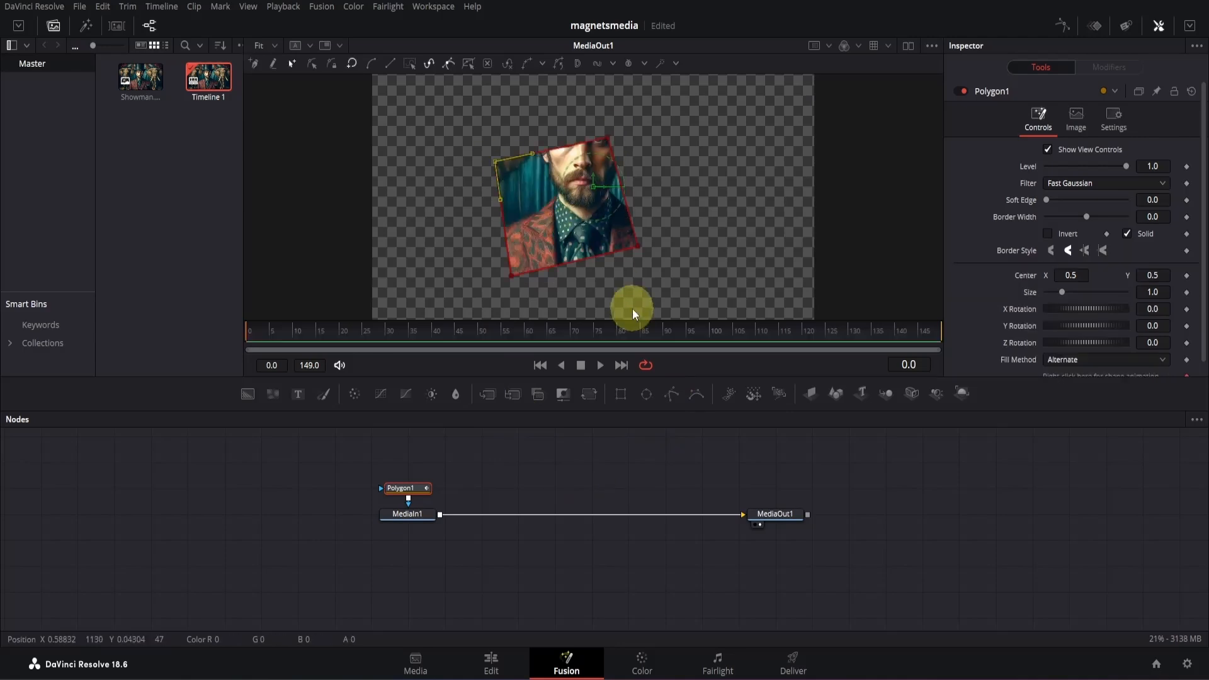
- Undo the test mask points on Polygon1
key(ctrl+z)
key(ctrl+z)
key(ctrl+z)
key(ctrl+z)
key(ctrl+z)
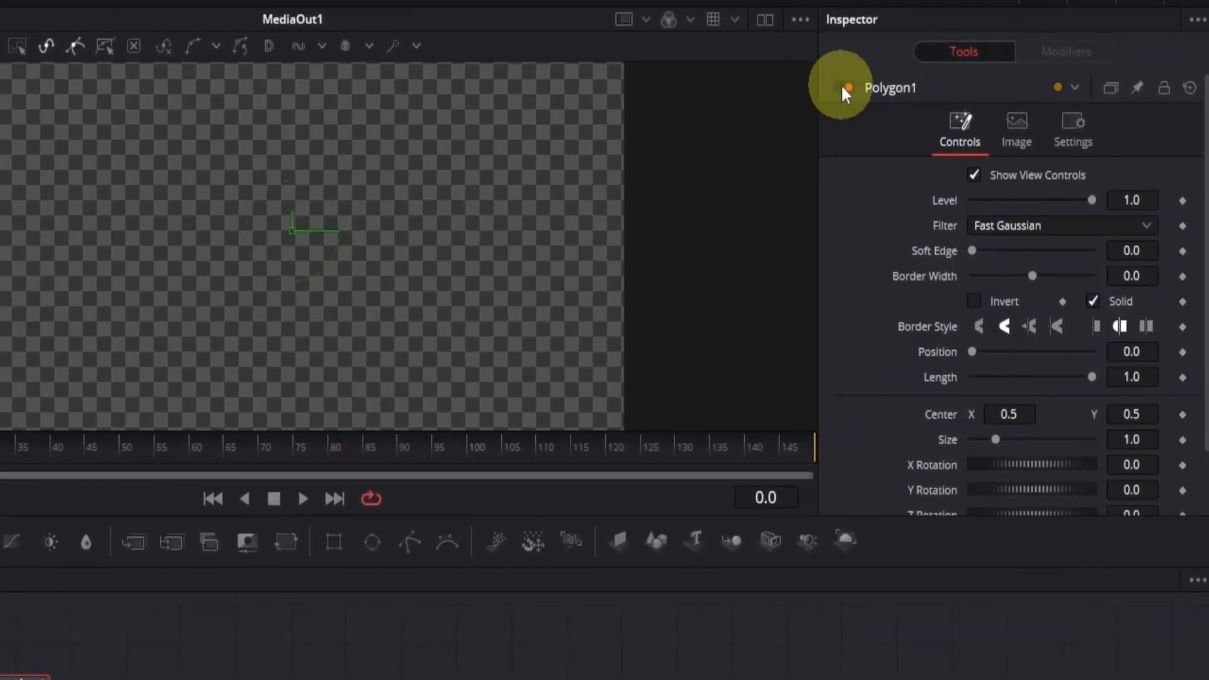
- Disable the Polygon1 mask to reveal the full image and trace the man's sleeve from the lower image edge up to his shoulder
click(845, 88)
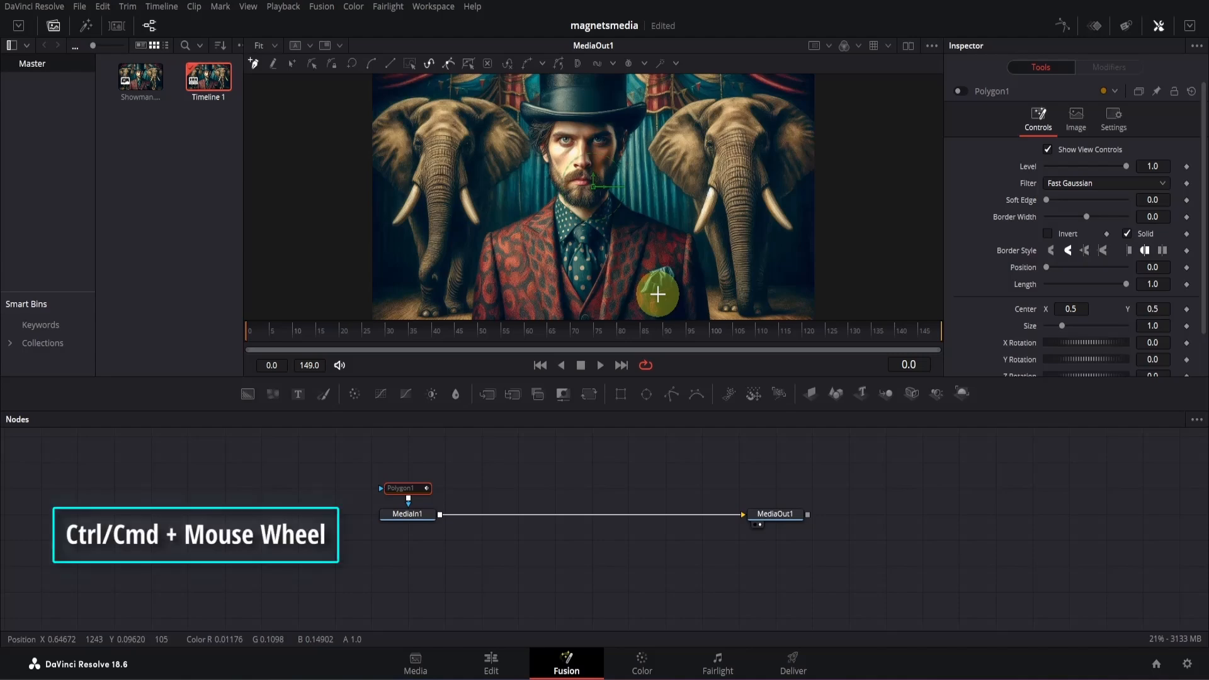
ctrl+scroll(653, 292, up, 5)
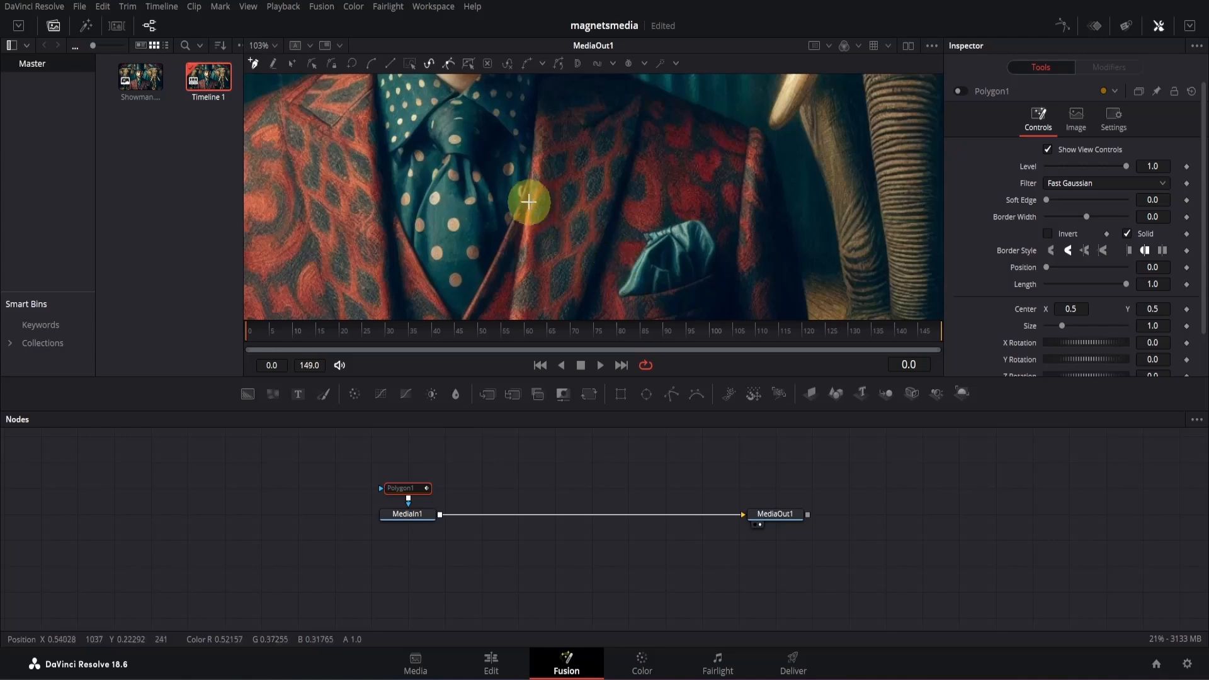
drag(515, 182, 853, 101)
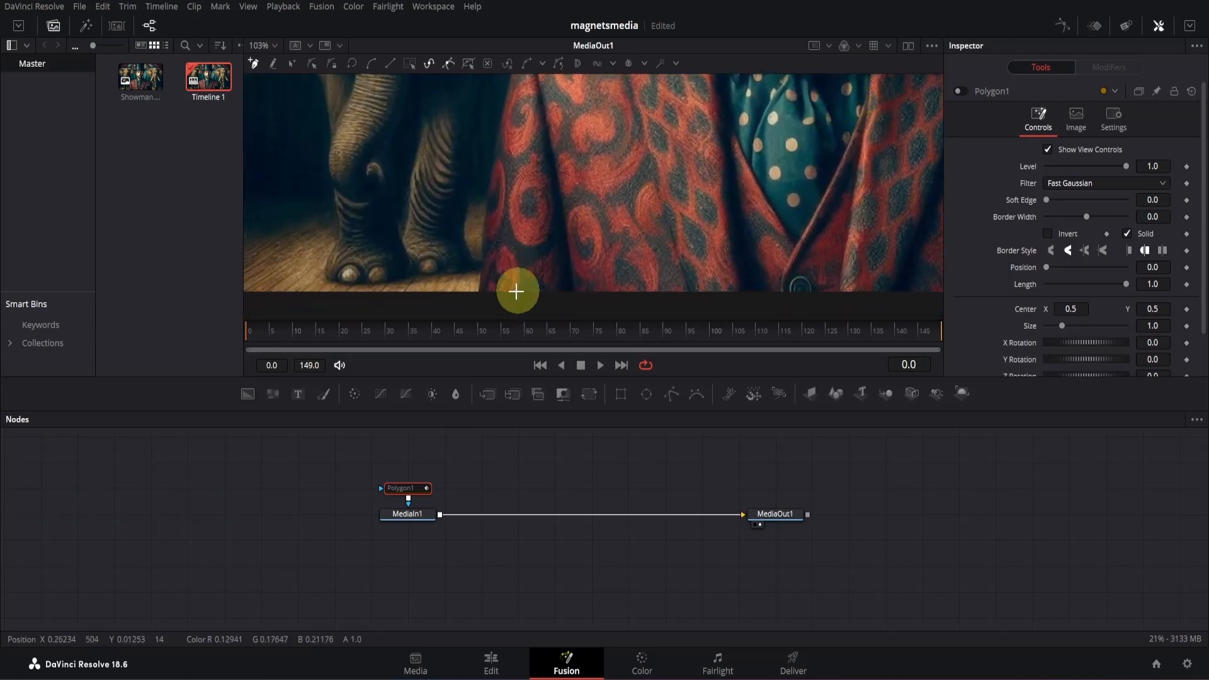
scroll(507, 298, up, 3)
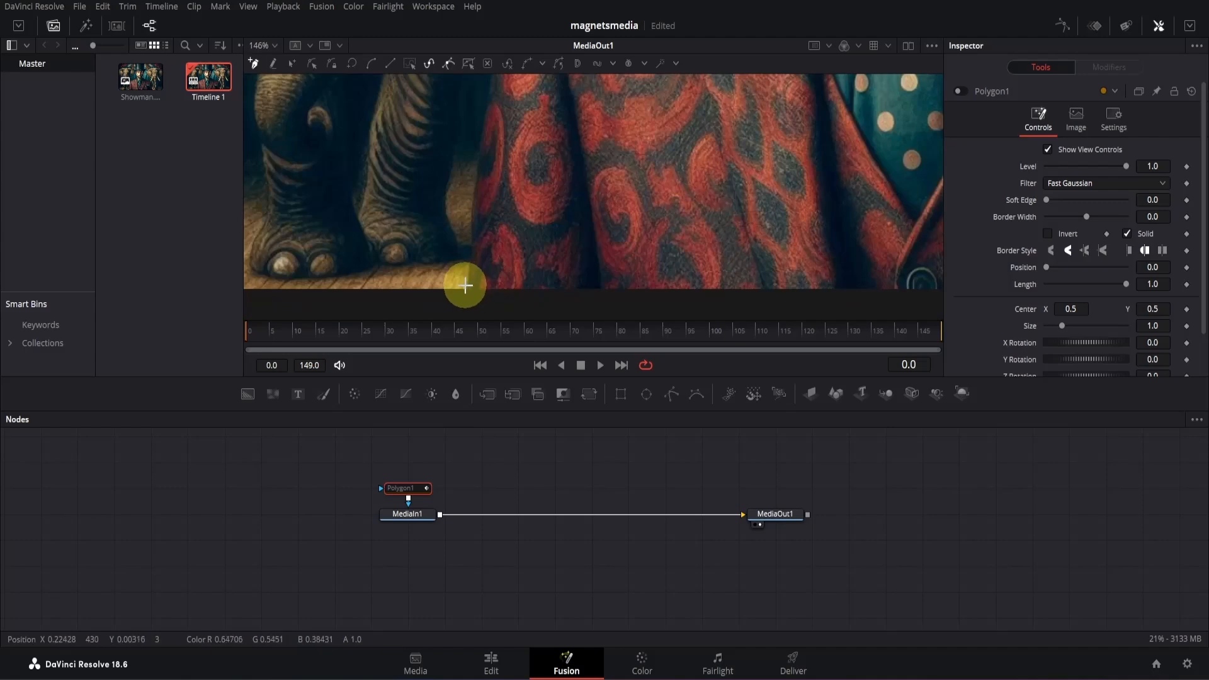
drag(465, 286, 479, 147)
scroll(480, 134, up, 3)
drag(492, 202, 495, 187)
scroll(506, 135, up, 3)
drag(499, 145, 524, 151)
scroll(532, 139, up, 3)
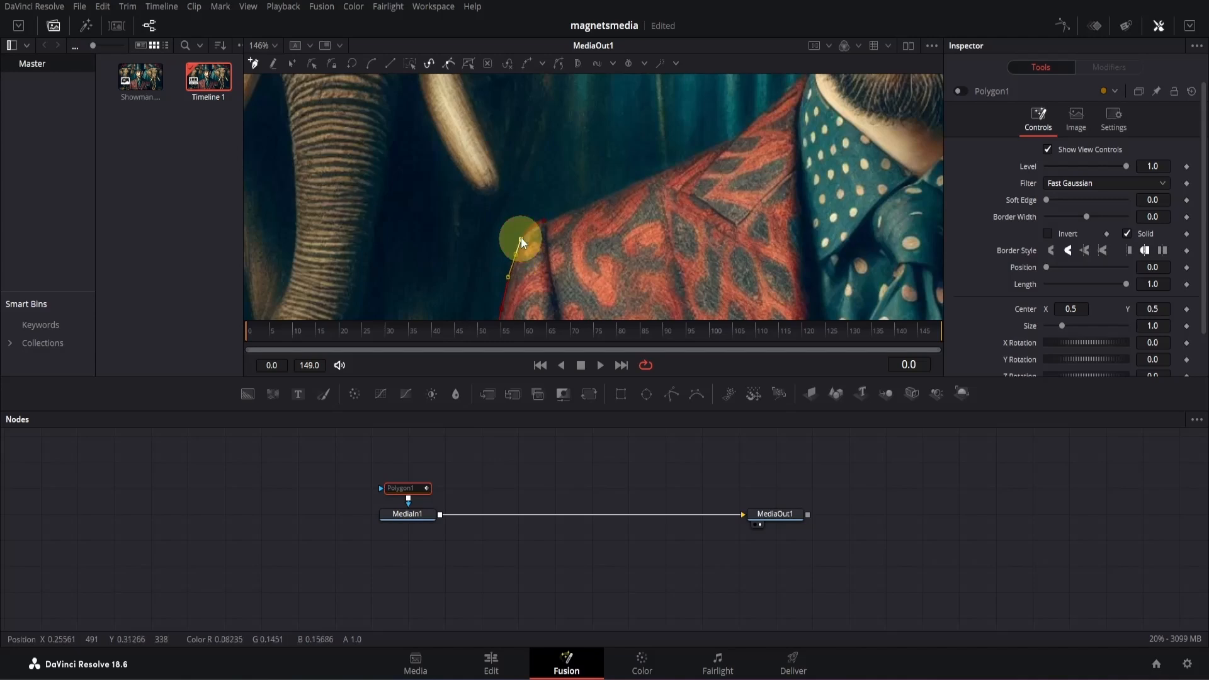
drag(528, 226, 529, 224)
scroll(529, 230, up, 3)
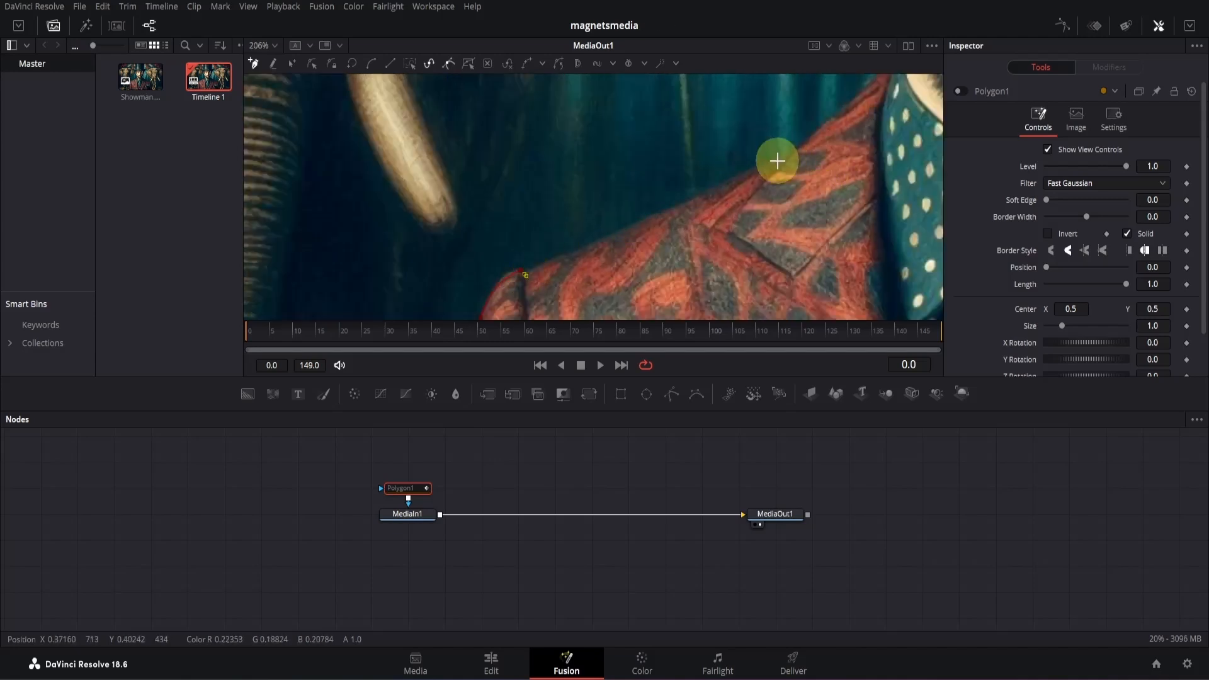
- Continue the mask outline along the top of the jacket's shoulder to the shirt collar
drag(777, 158, 696, 204)
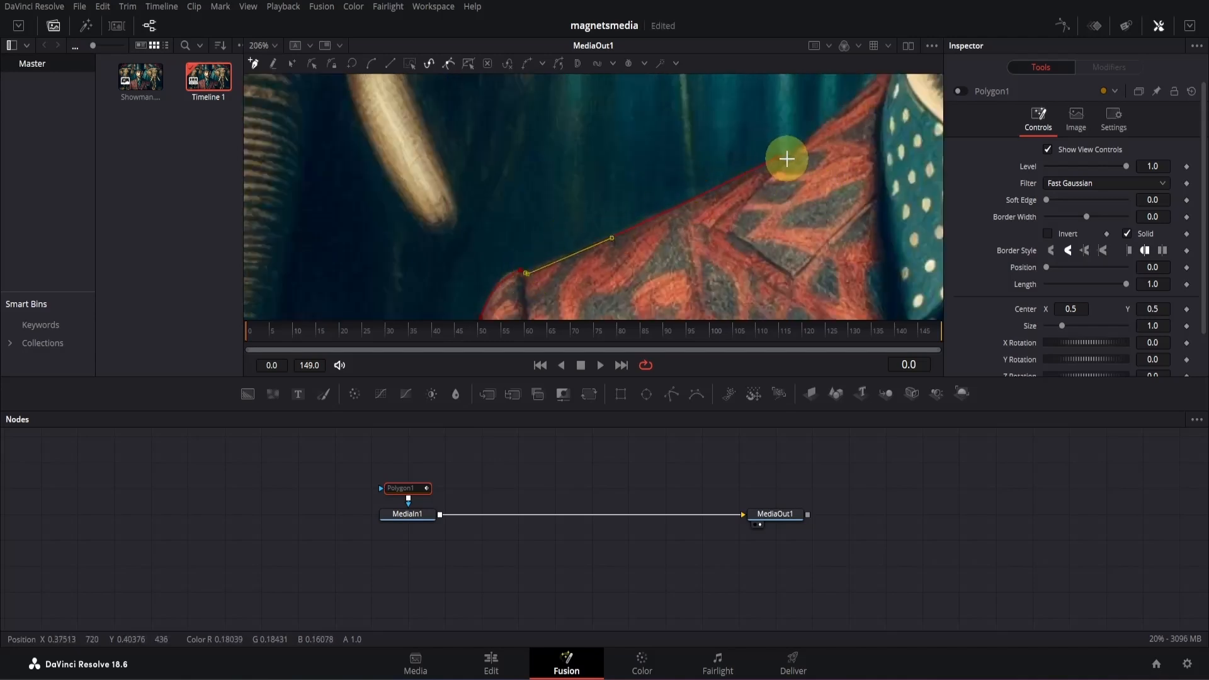
drag(849, 165, 714, 273)
drag(733, 195, 700, 220)
click(767, 162)
click(701, 221)
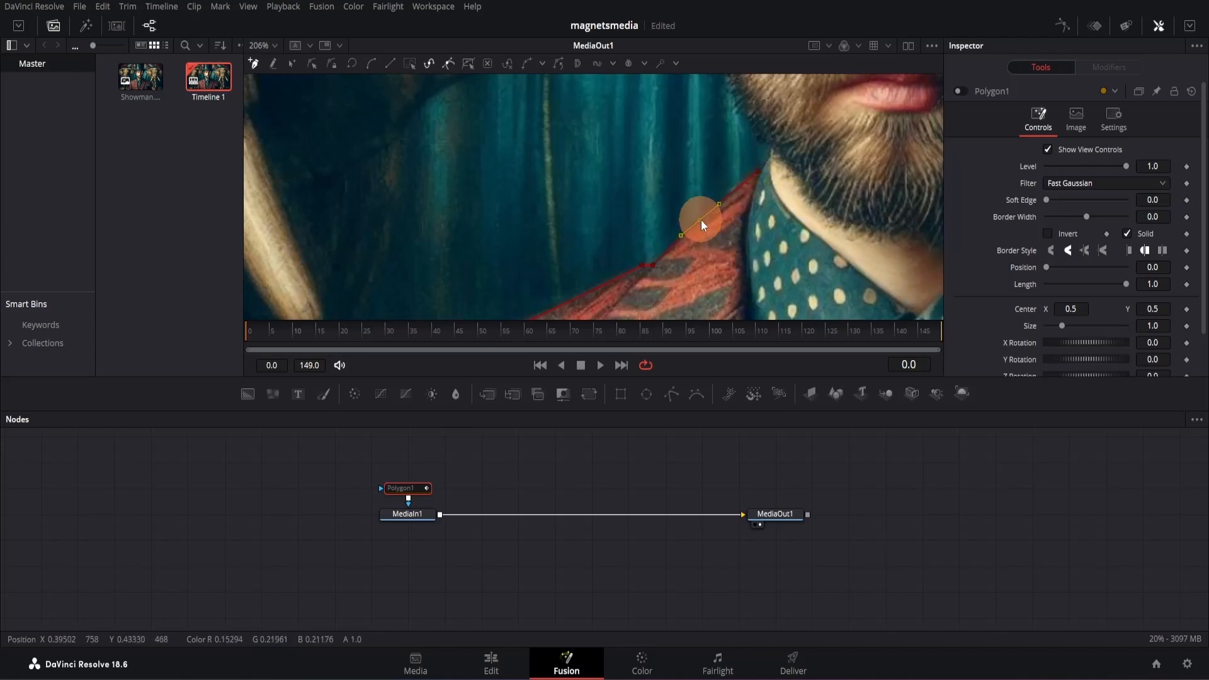
click(766, 161)
scroll(769, 156, up, 2)
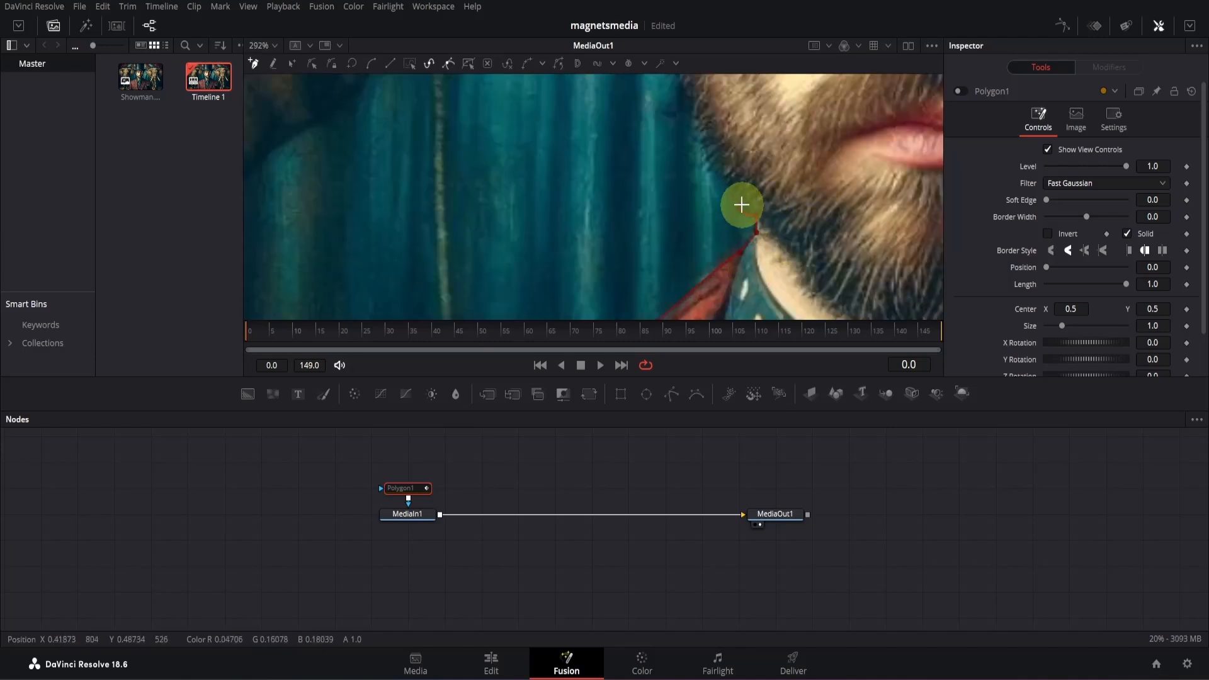
- Trace the mask outline up the edge of the man's beard to his earlobe
scroll(758, 183, up, 1)
click(687, 181)
click(668, 147)
scroll(669, 155, up, 1)
click(659, 198)
click(663, 186)
click(655, 163)
click(634, 156)
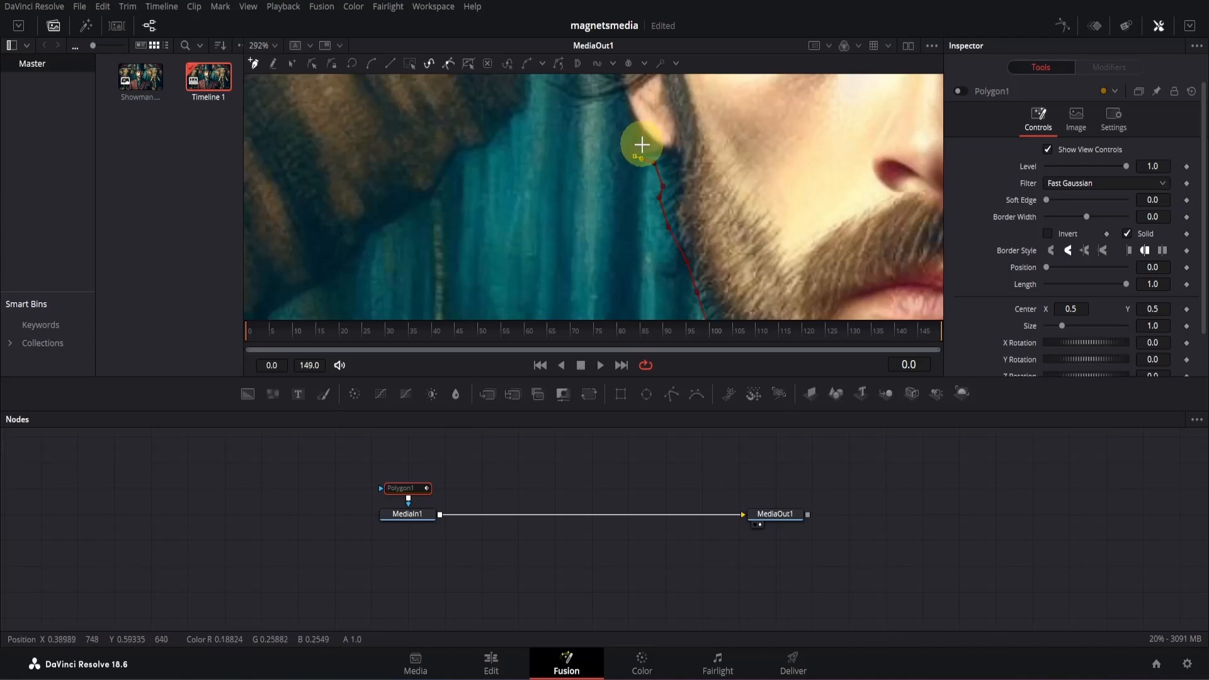
click(656, 145)
- Trace the mask outline past the ear and along the lower strands of hair
scroll(653, 144, up, 1)
scroll(615, 121, up, 1)
click(595, 134)
click(560, 90)
scroll(649, 161, up, 1)
click(553, 148)
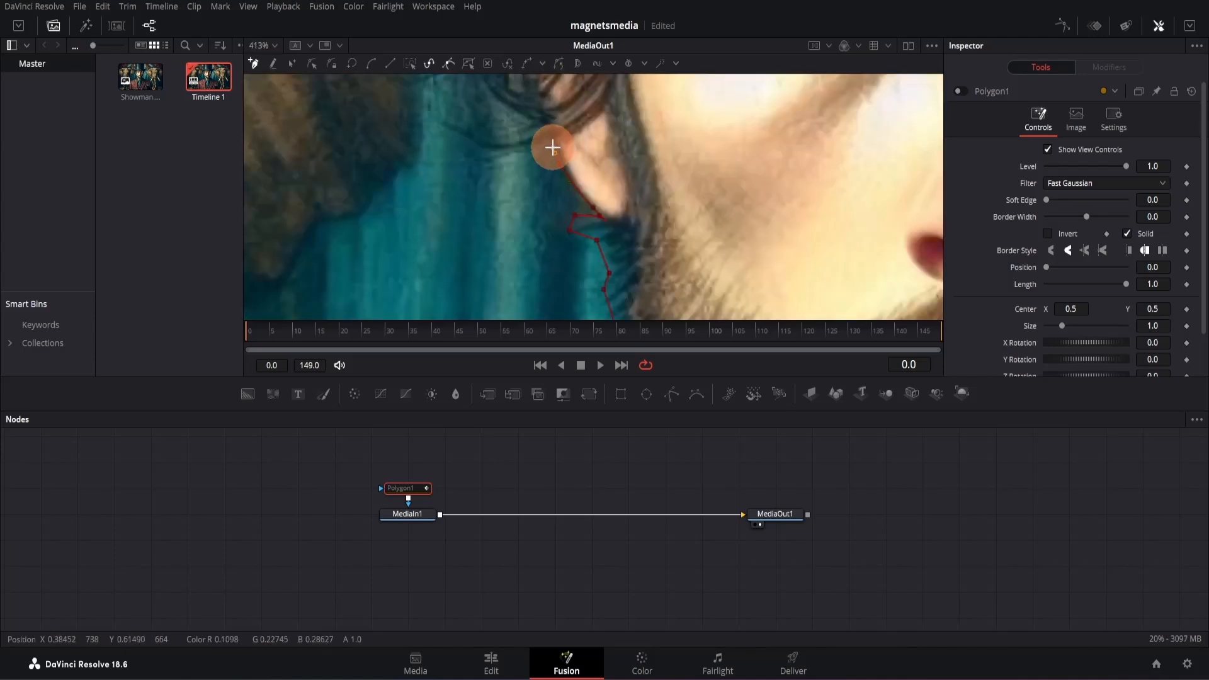
click(527, 129)
scroll(528, 120, down, 1)
drag(569, 168, 643, 250)
click(622, 225)
click(591, 194)
click(586, 163)
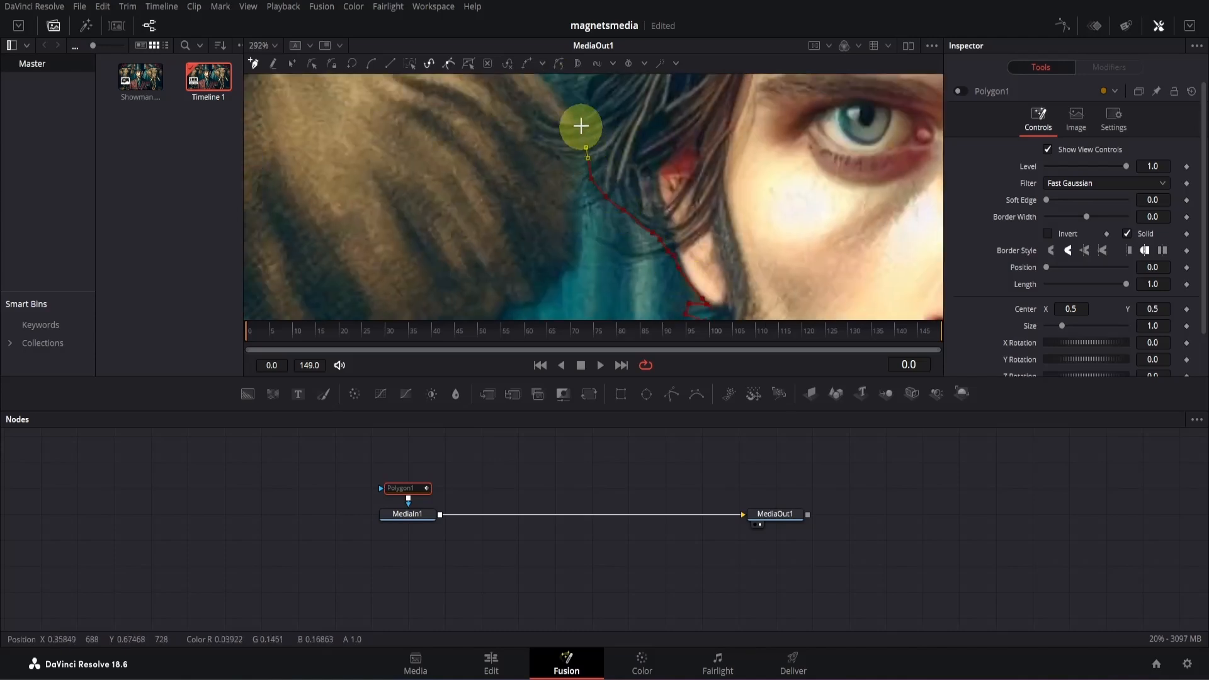
- Continue the mask outline up the outer edge of the hair to the underside of the hat brim
drag(638, 122, 642, 186)
click(565, 177)
click(559, 144)
click(575, 128)
click(560, 104)
scroll(620, 237, up, 1)
click(572, 174)
click(561, 159)
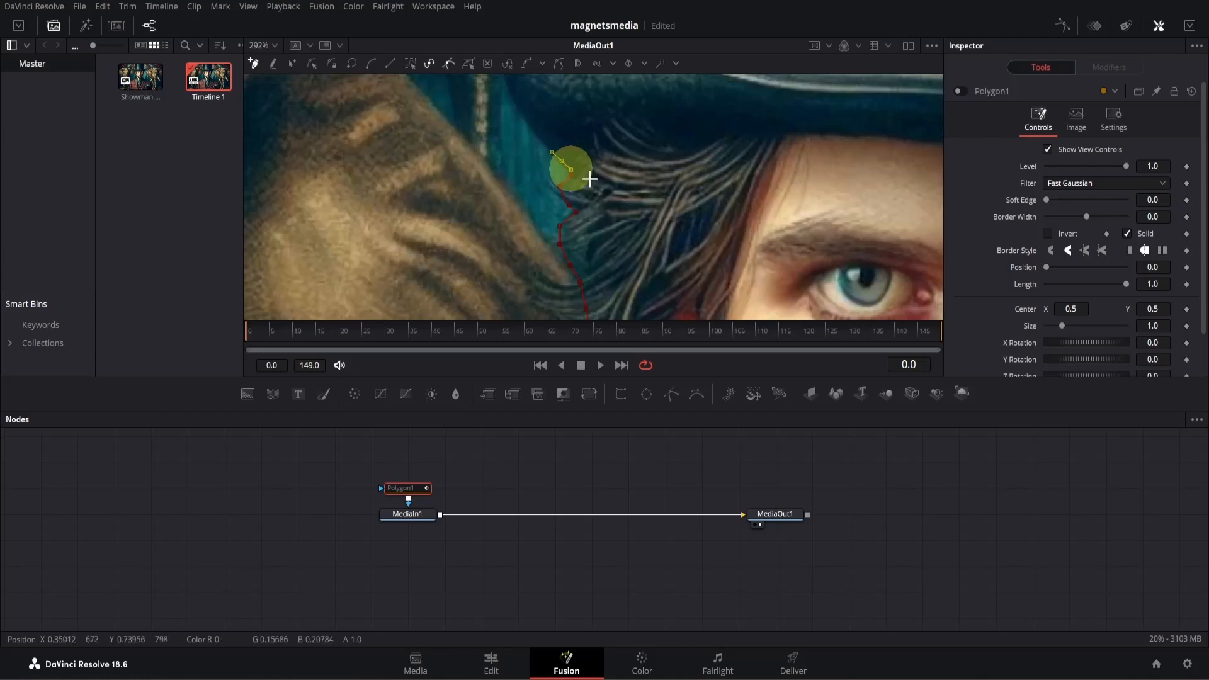
- Trace the mask outline around the curved outer end of the top hat's brim
scroll(589, 179, up, 1)
click(507, 158)
scroll(504, 186, up, 1)
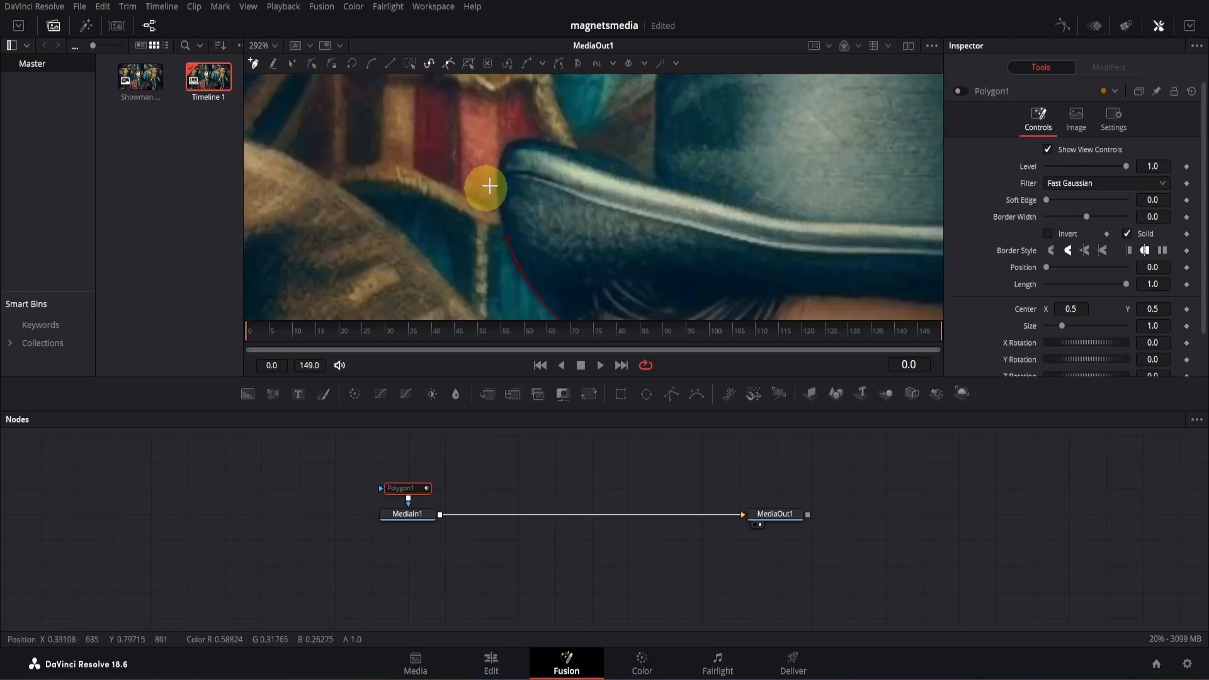
click(496, 169)
click(496, 186)
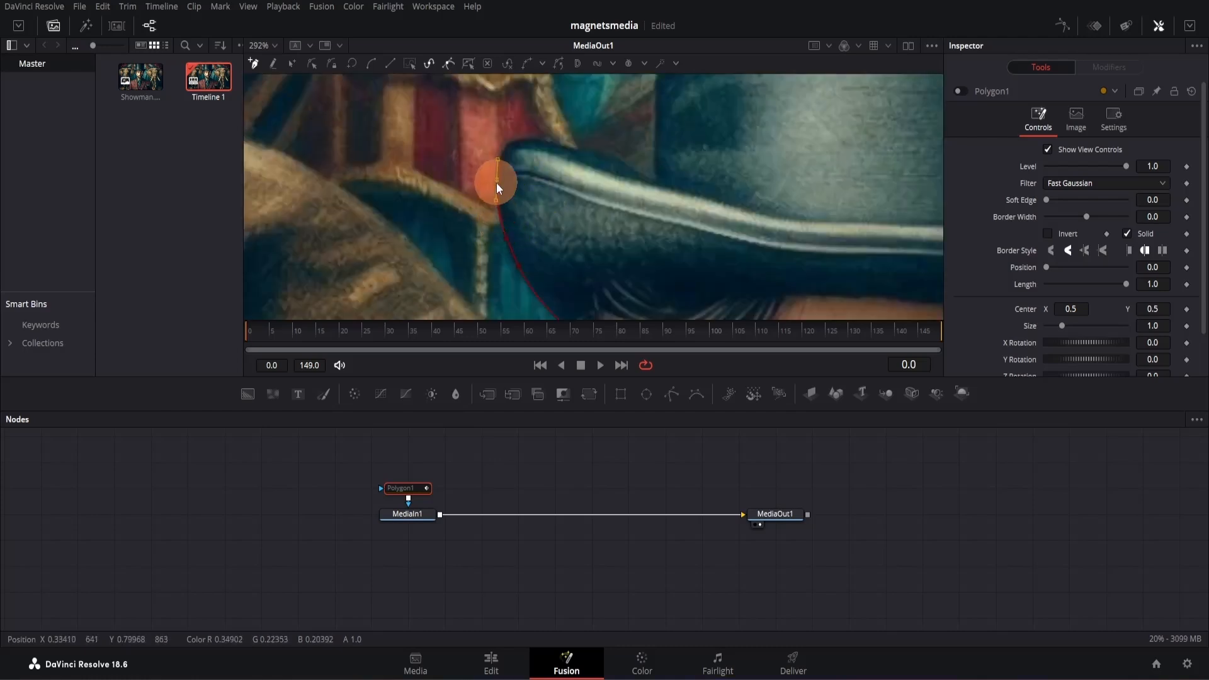
scroll(535, 214, up, 1)
scroll(561, 280, up, 1)
click(485, 201)
click(506, 192)
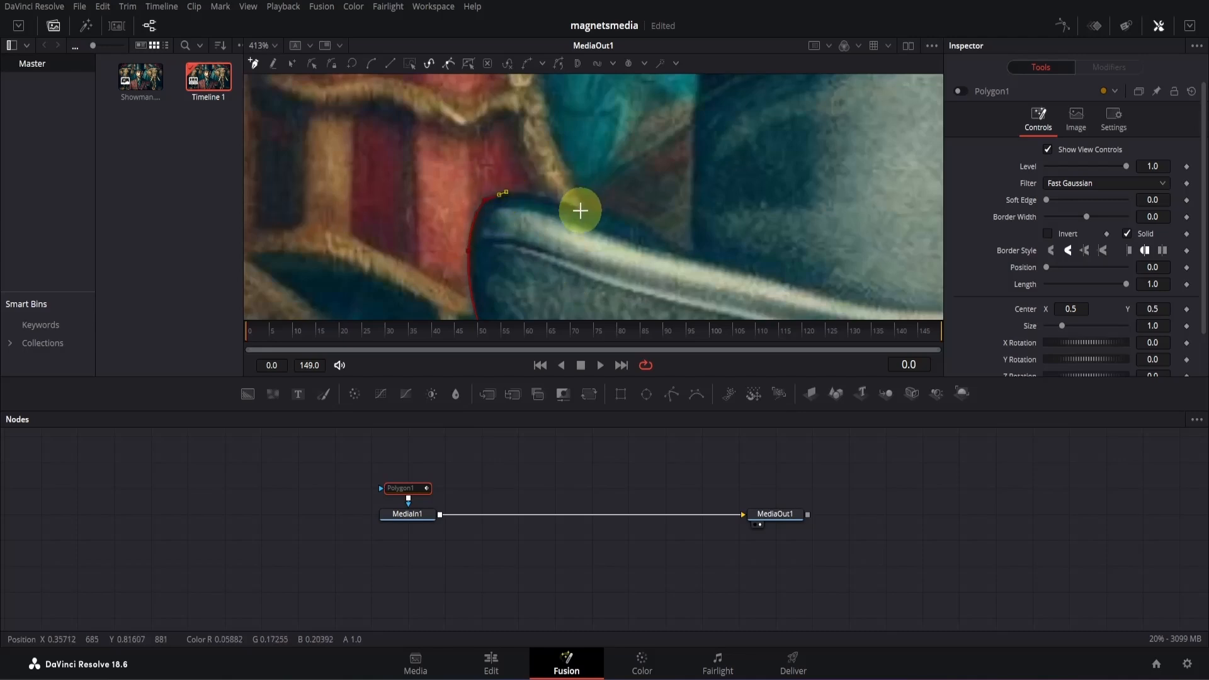
- Continue the mask outline along the upper edge of the hat brim toward the crown
click(581, 207)
click(508, 193)
click(631, 225)
click(609, 213)
click(548, 205)
click(667, 235)
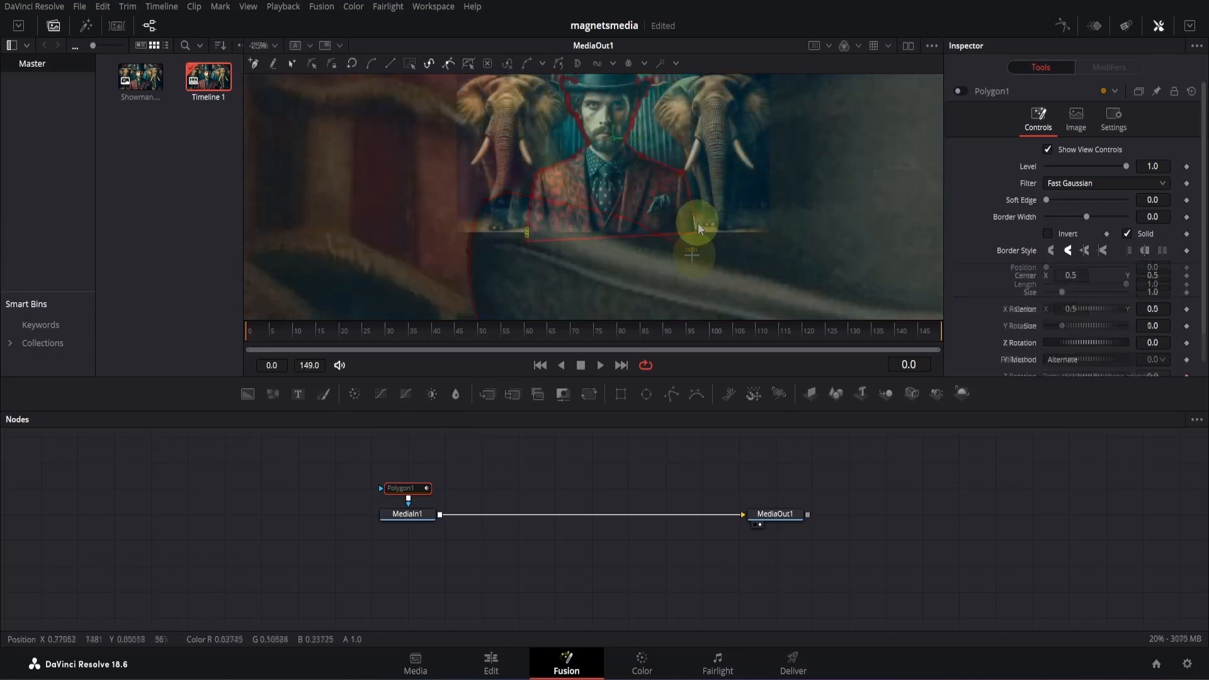
- Re-enable the Polygon1 mask to cut out the man, and deselect the node
drag(698, 224, 642, 286)
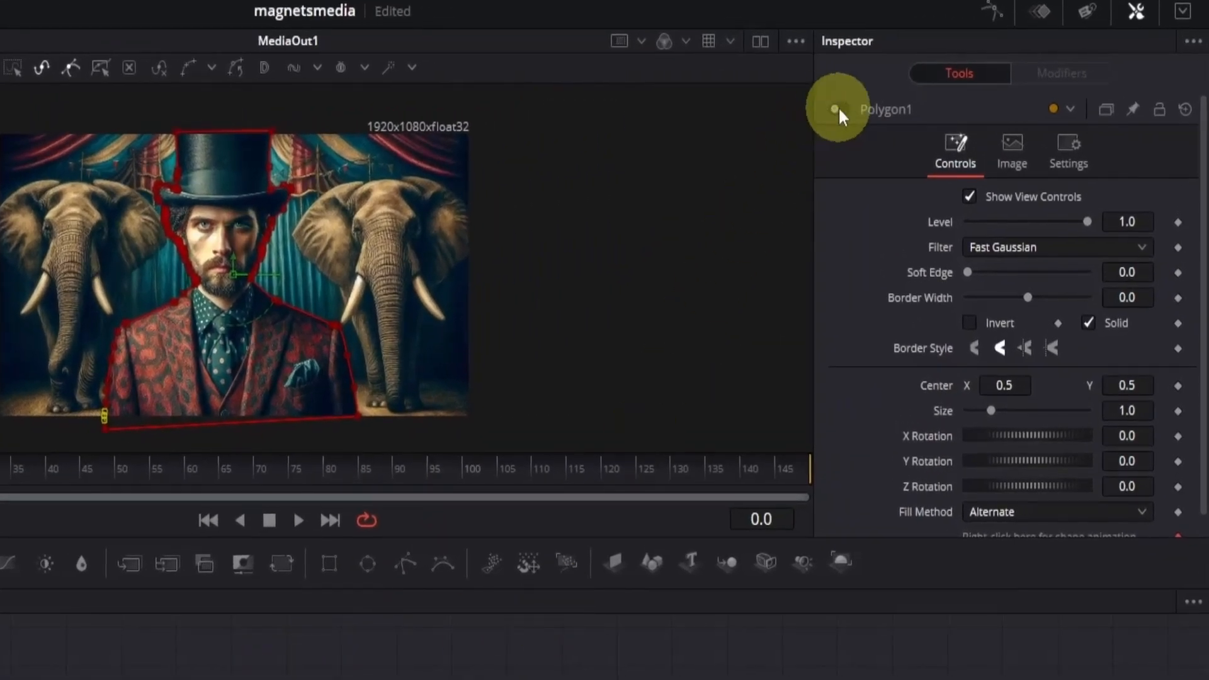
click(836, 110)
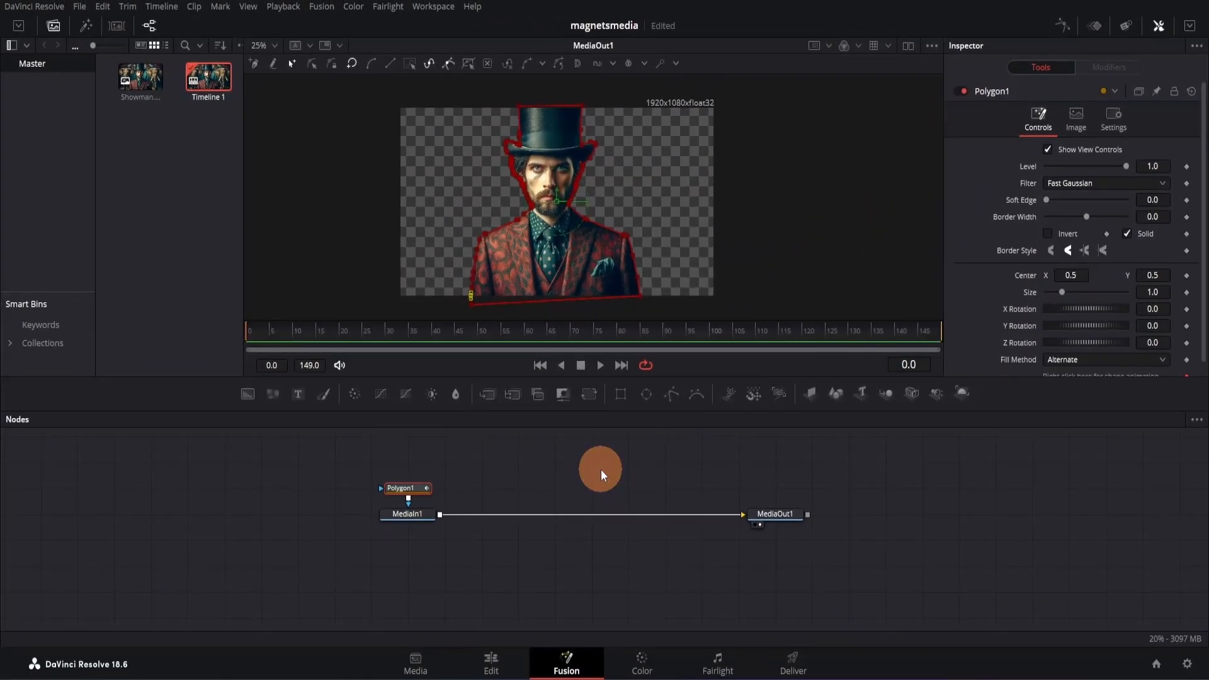
click(601, 469)
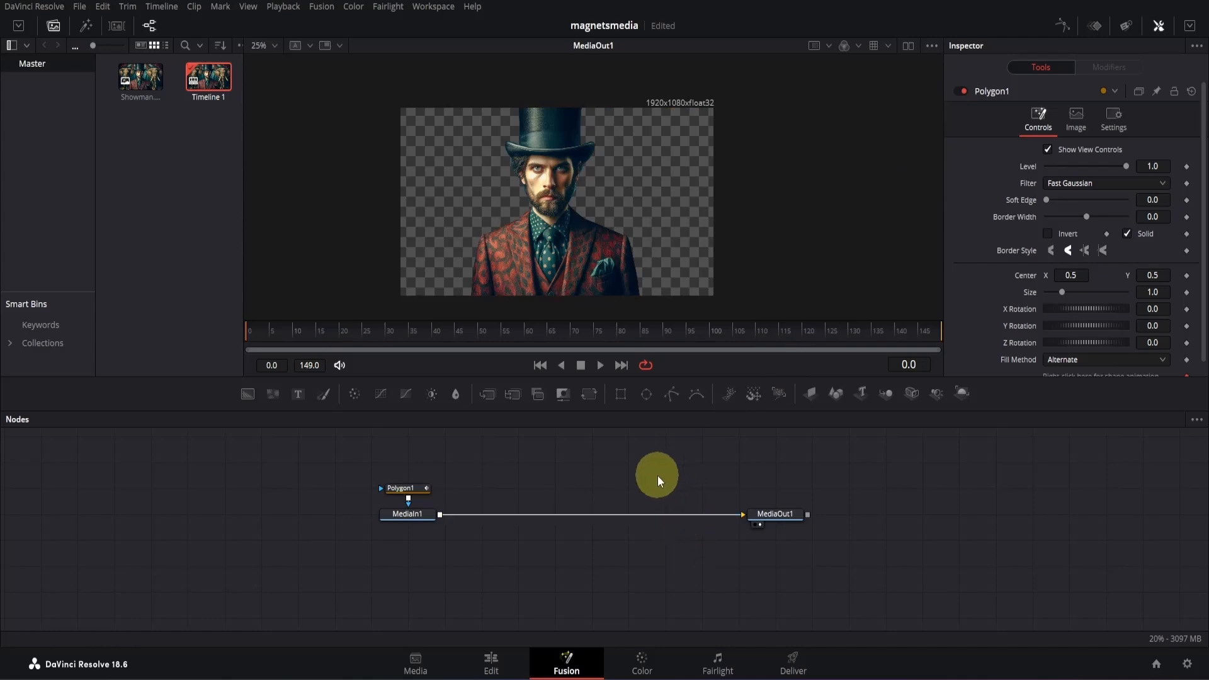
- Refine the Polygon1 mask edges with a Border Width of -0.0027 and a Soft Edge of 0.003
scroll(599, 240, up, 6)
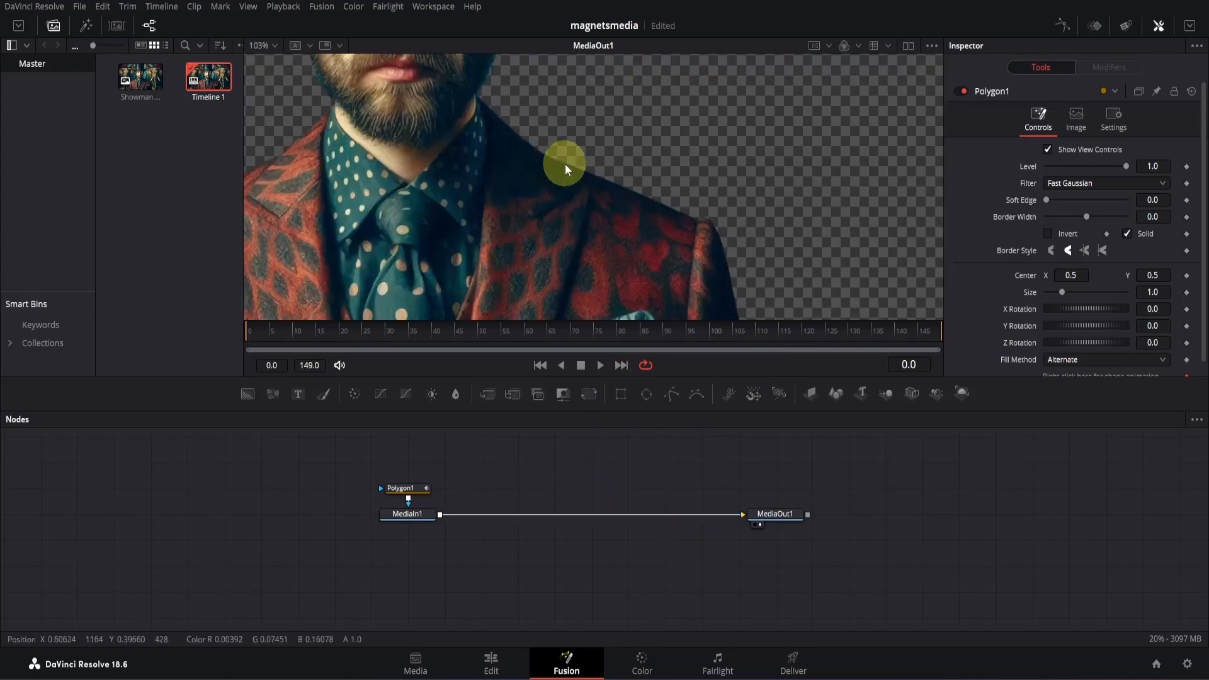
drag(617, 316, 631, 338)
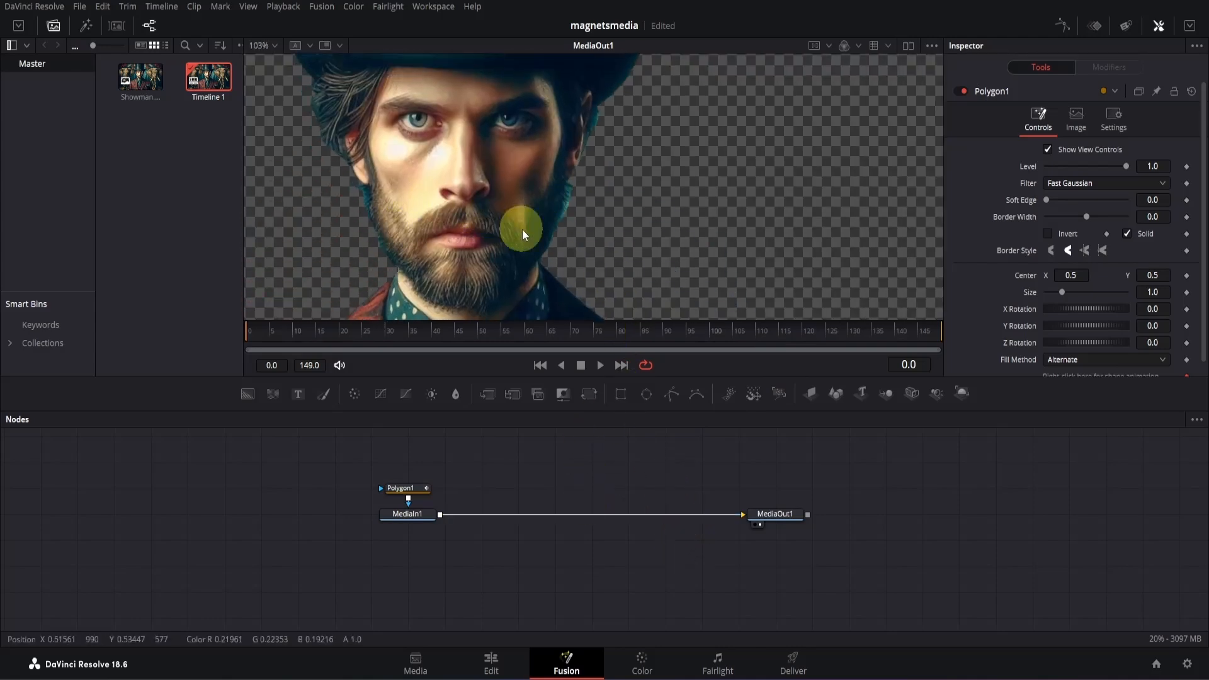
scroll(523, 229, down, 6)
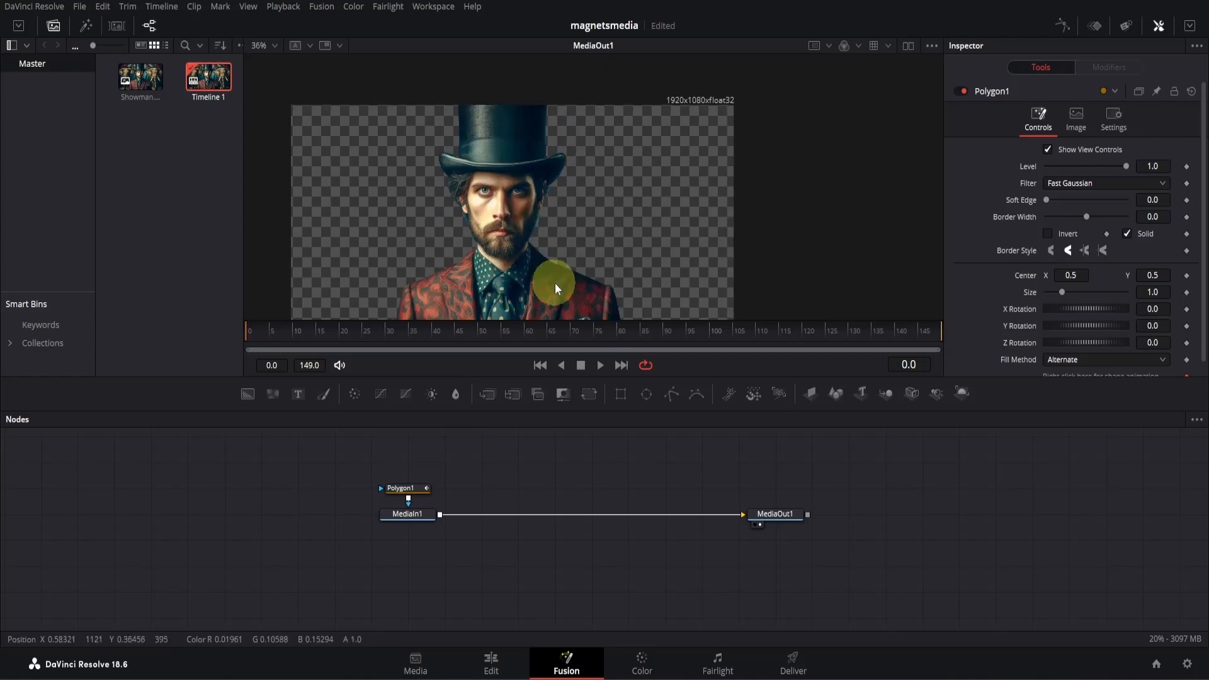
drag(522, 212, 542, 225)
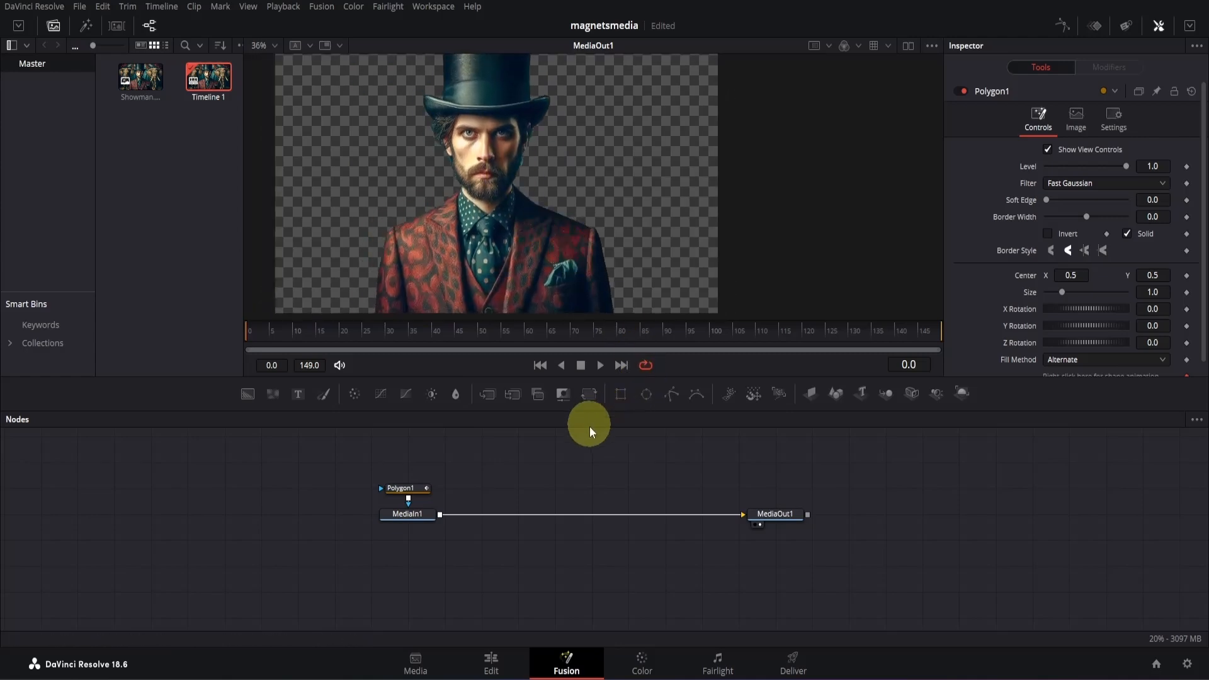
click(406, 490)
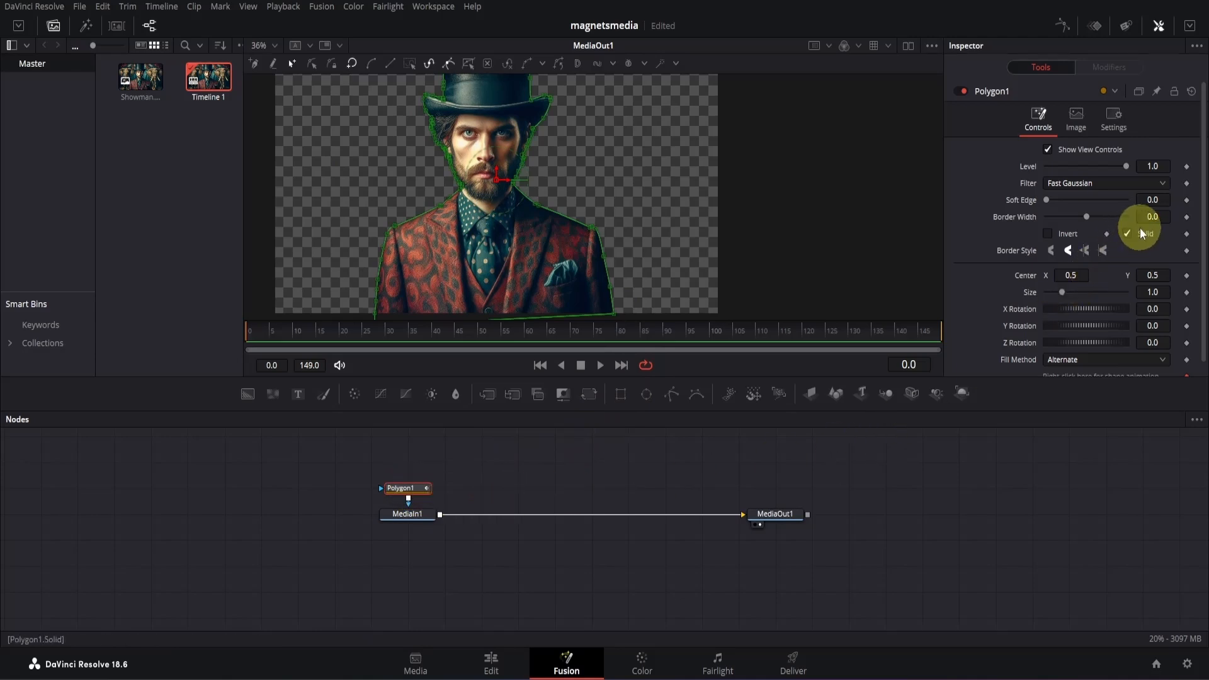
drag(1160, 216, 1156, 195)
- Examine the refined cutout edges around the man's head and shoulders
scroll(544, 196, up, 3)
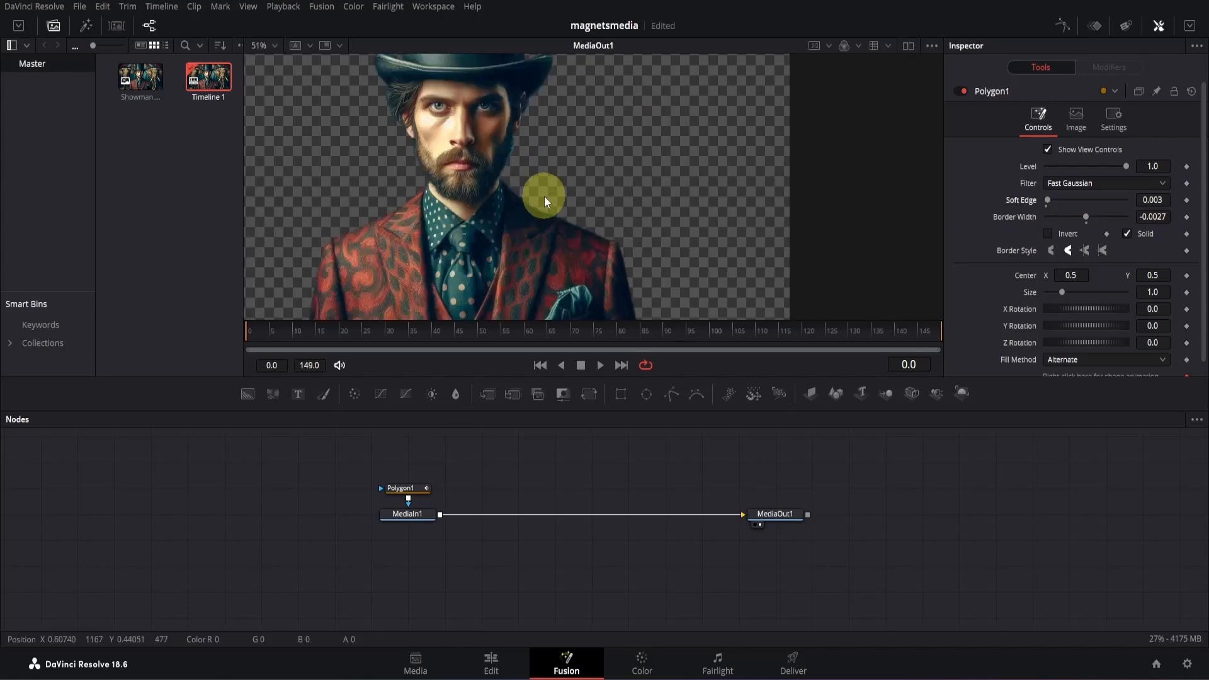
scroll(544, 196, up, 1)
drag(524, 135, 604, 193)
scroll(567, 218, up, 3)
scroll(566, 218, down, 3)
scroll(567, 218, down, 2)
scroll(604, 192, down, 2)
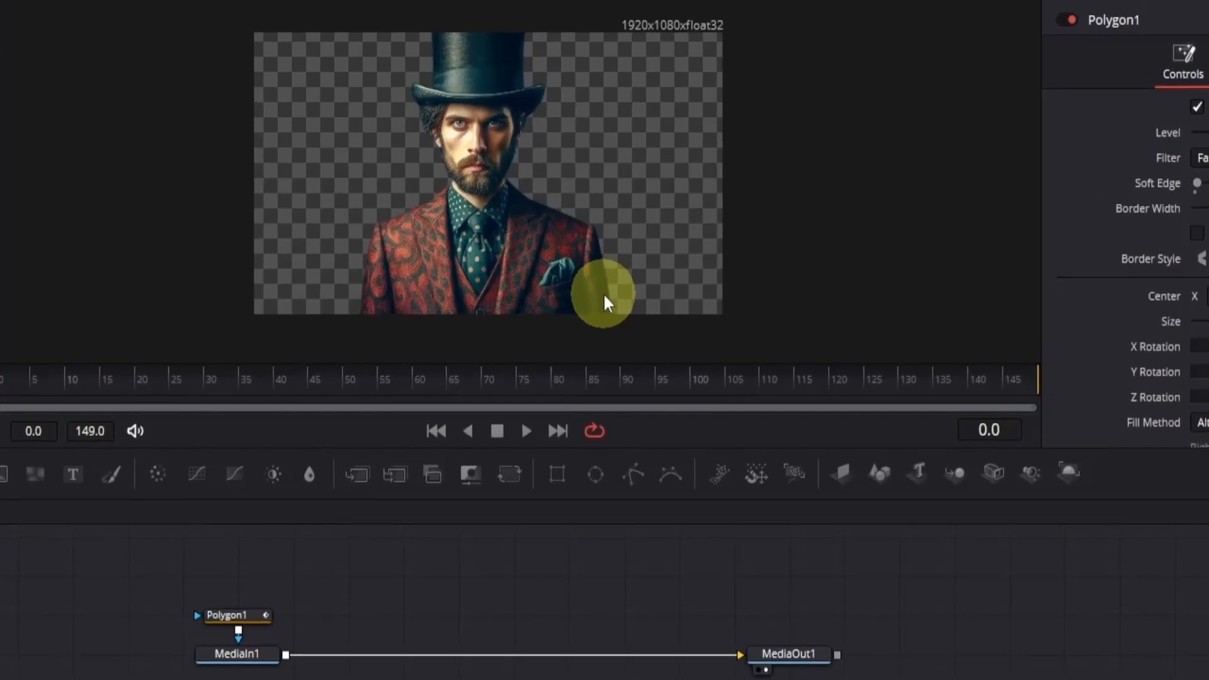
- Save the viewer image of the cut-out man as a PNG file named showman
right_click(622, 177)
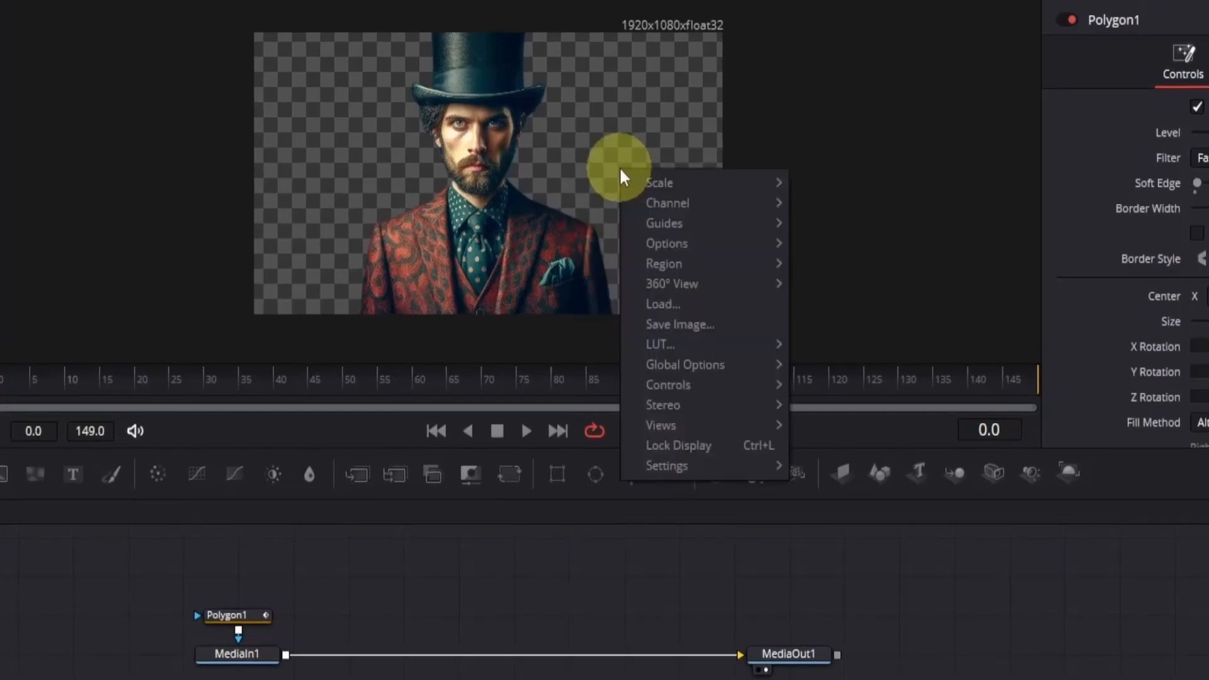
click(643, 329)
text(showman)
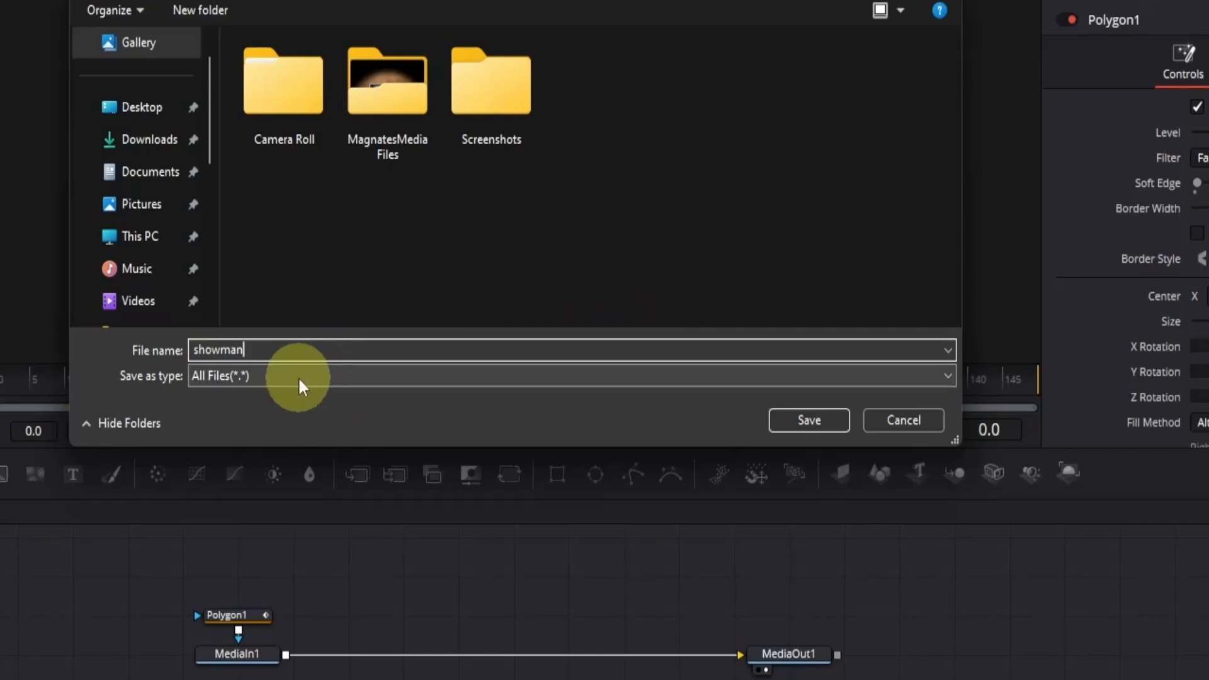
click(297, 377)
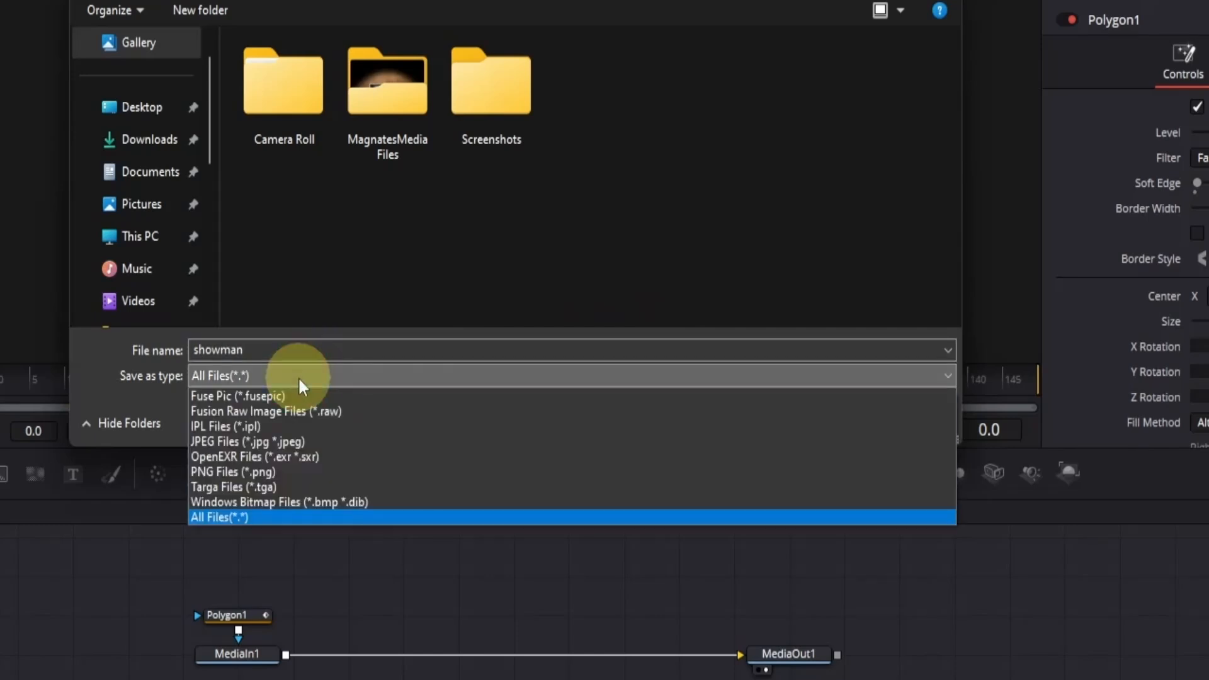
click(277, 469)
key(Return)
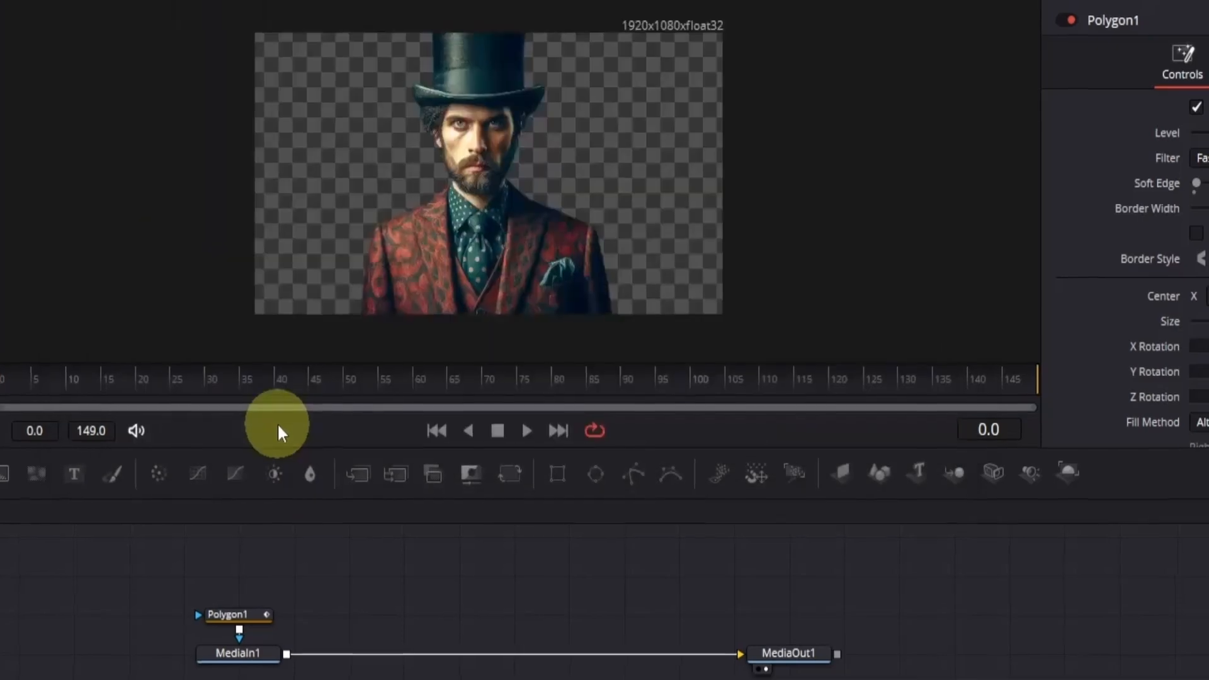
- Delete the Polygon1 mask node and insert a Paint node directly after MediaIn1
click(417, 488)
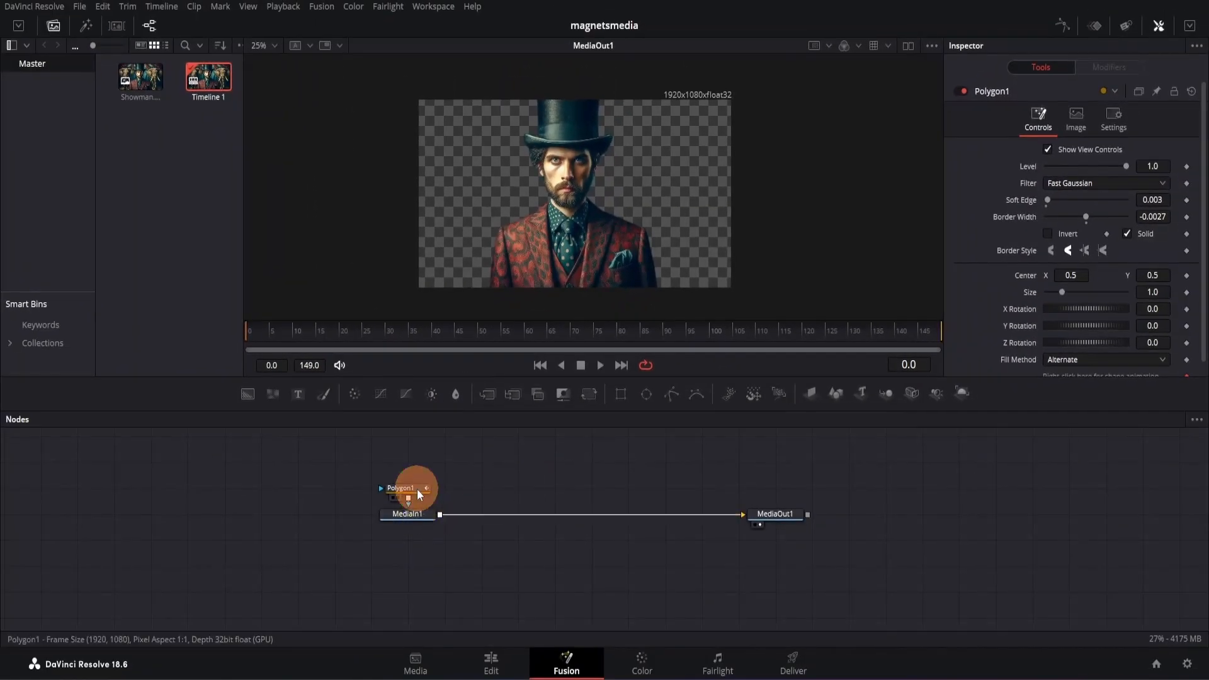
key(Delete)
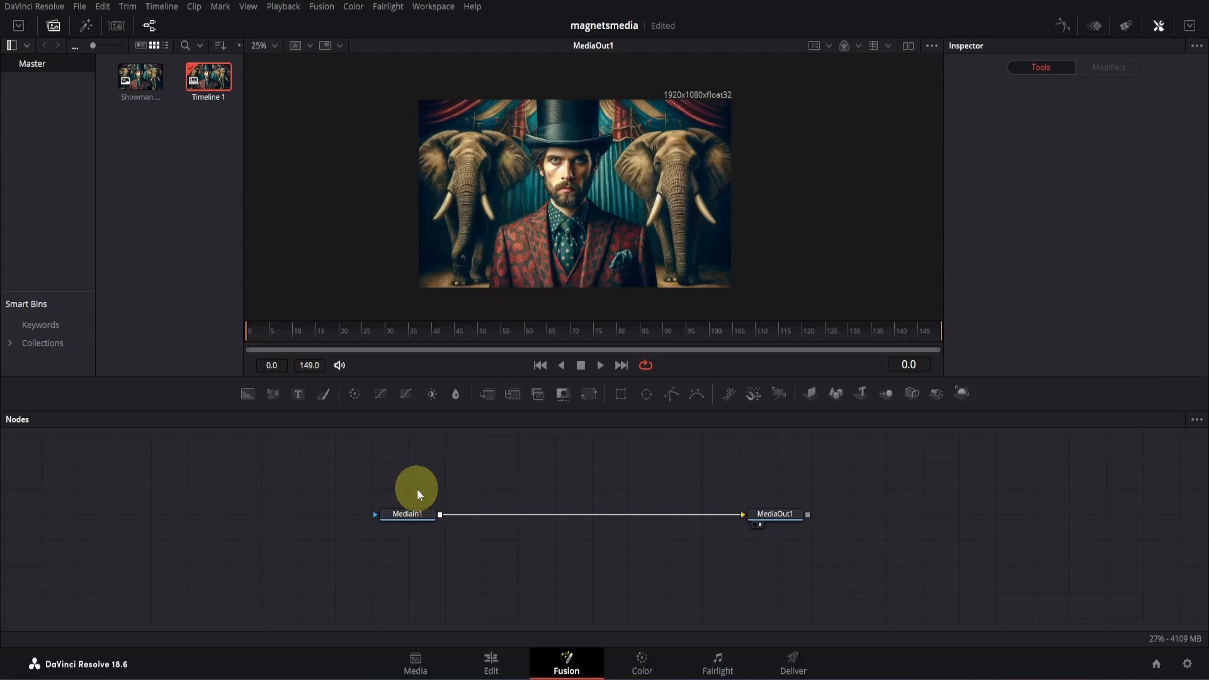
click(417, 515)
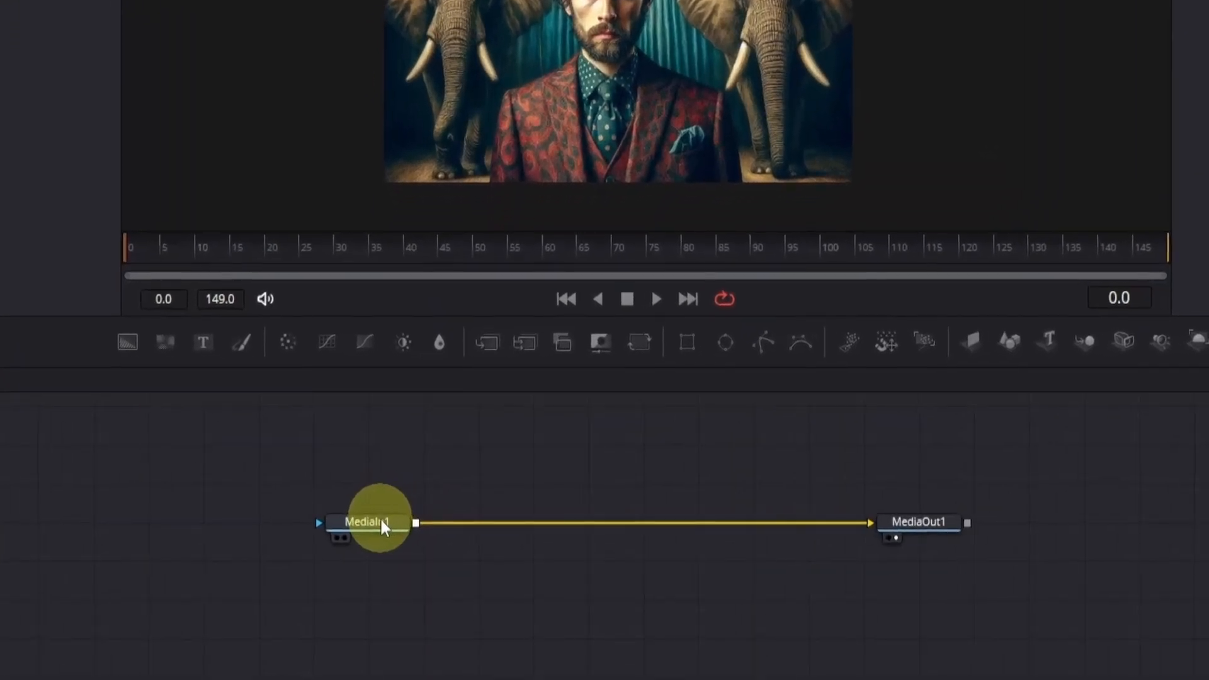
click(244, 345)
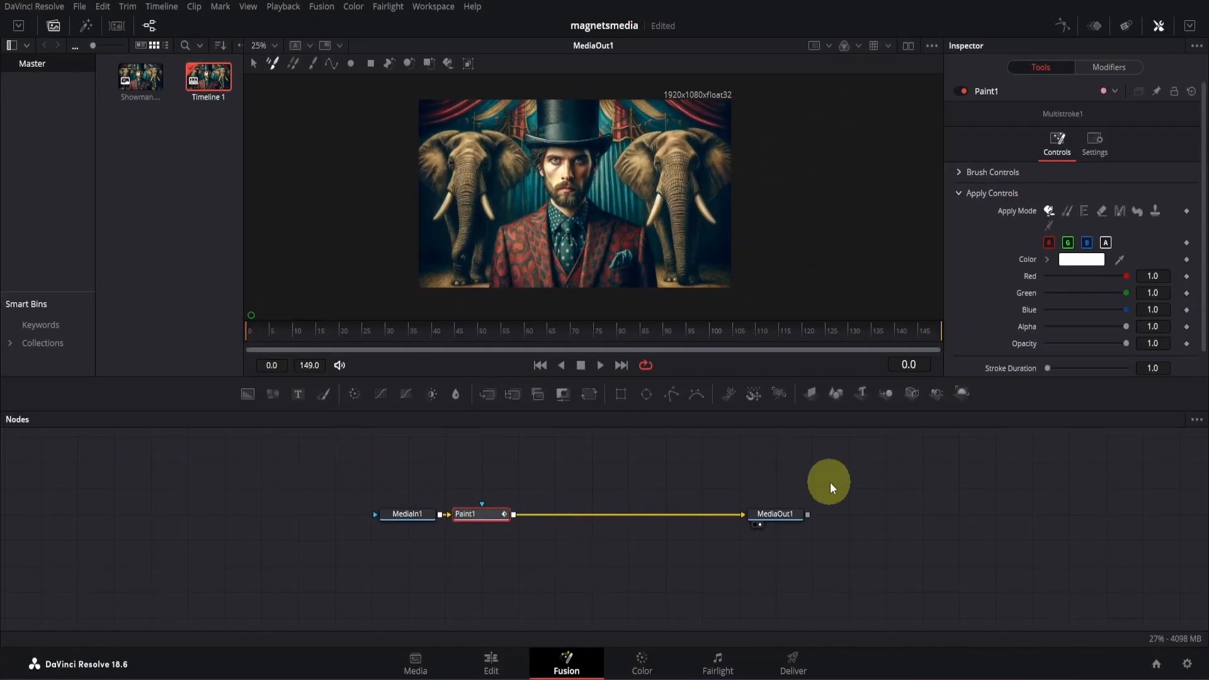
- Set the Paint1 Stroke Duration to 150 and its Apply Mode to Clone
click(1163, 367)
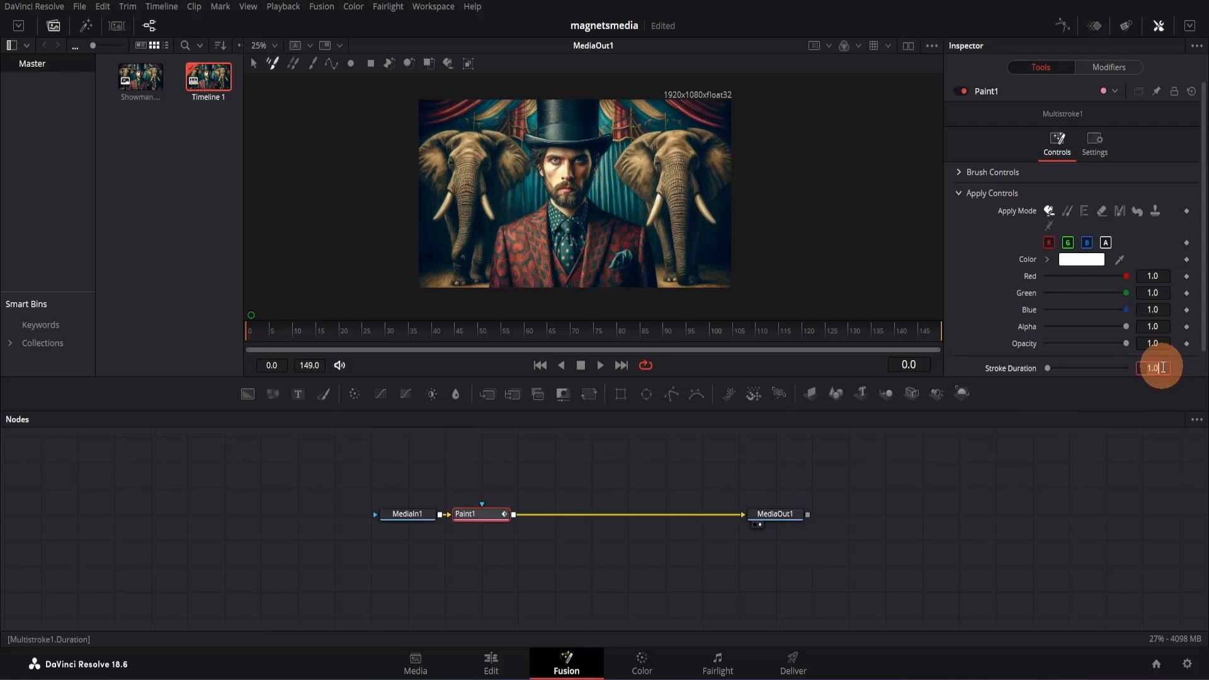
text(150)
key(Return)
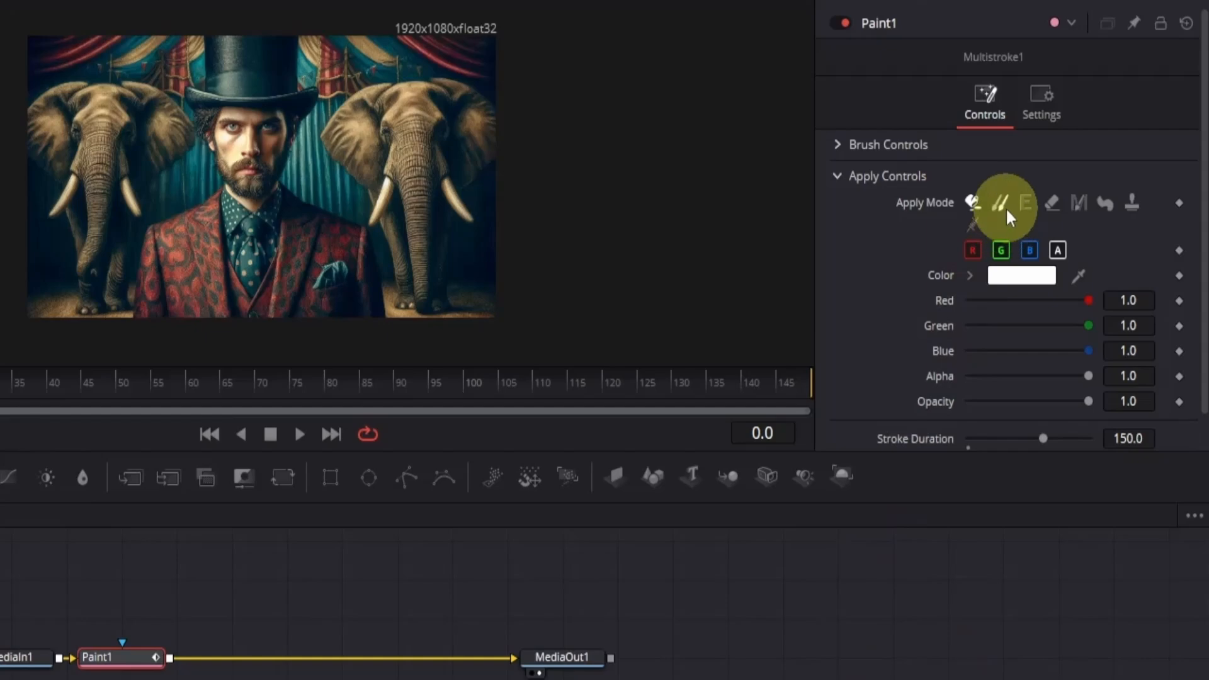
click(1007, 206)
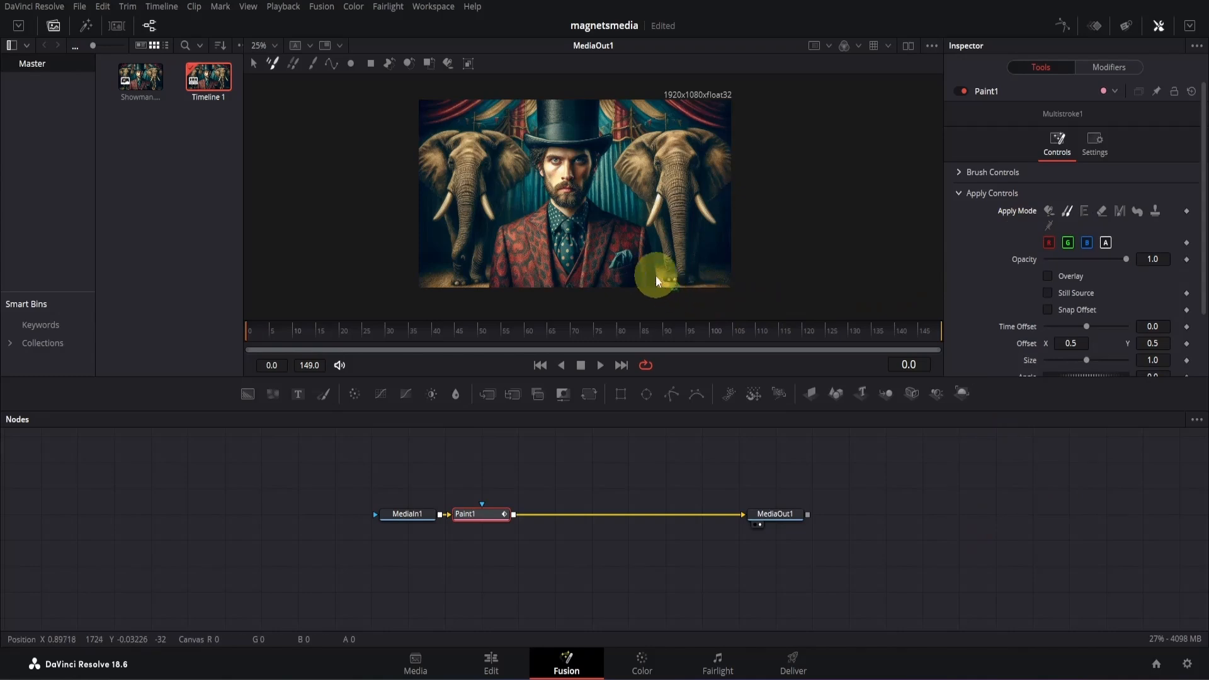
- Resize the clone brush and paint floor texture sampled by the elephant's feet over the lower edge of the man's jacket
scroll(686, 290, up, 5)
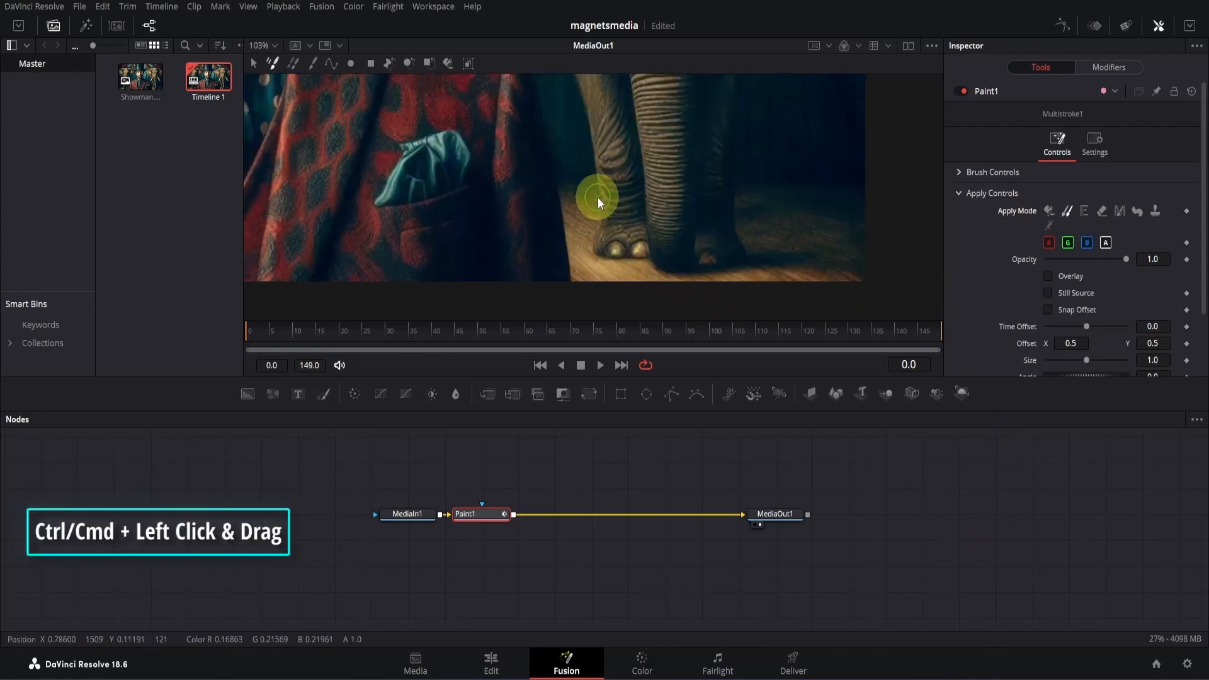
mouse_move(599, 198)
mouse_down()
mouse_move(629, 224)
mouse_move(598, 206)
mouse_up()
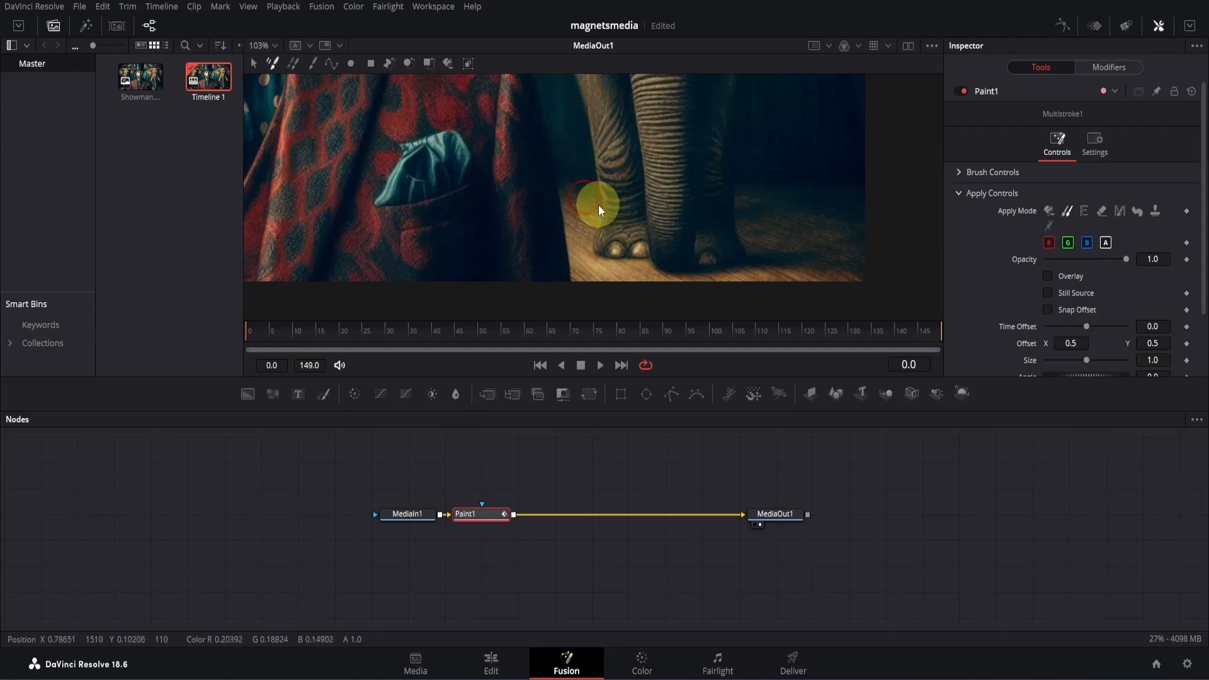
alt+click(628, 273)
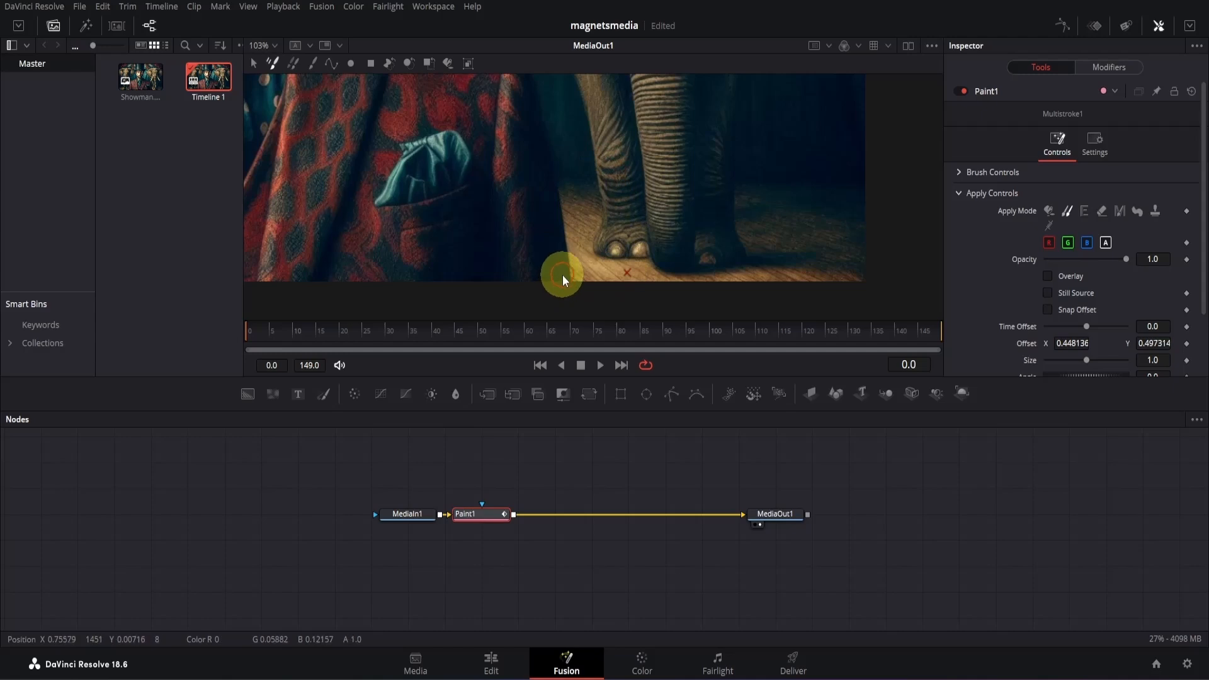
drag(566, 274, 655, 282)
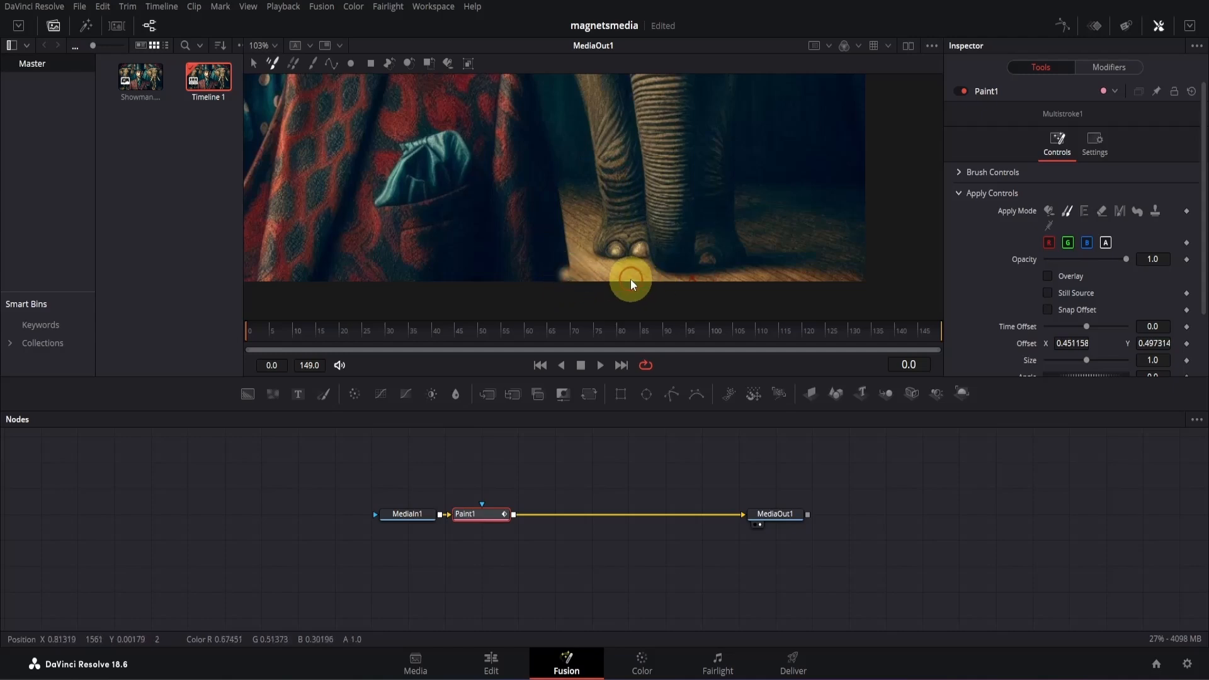
alt+click(627, 274)
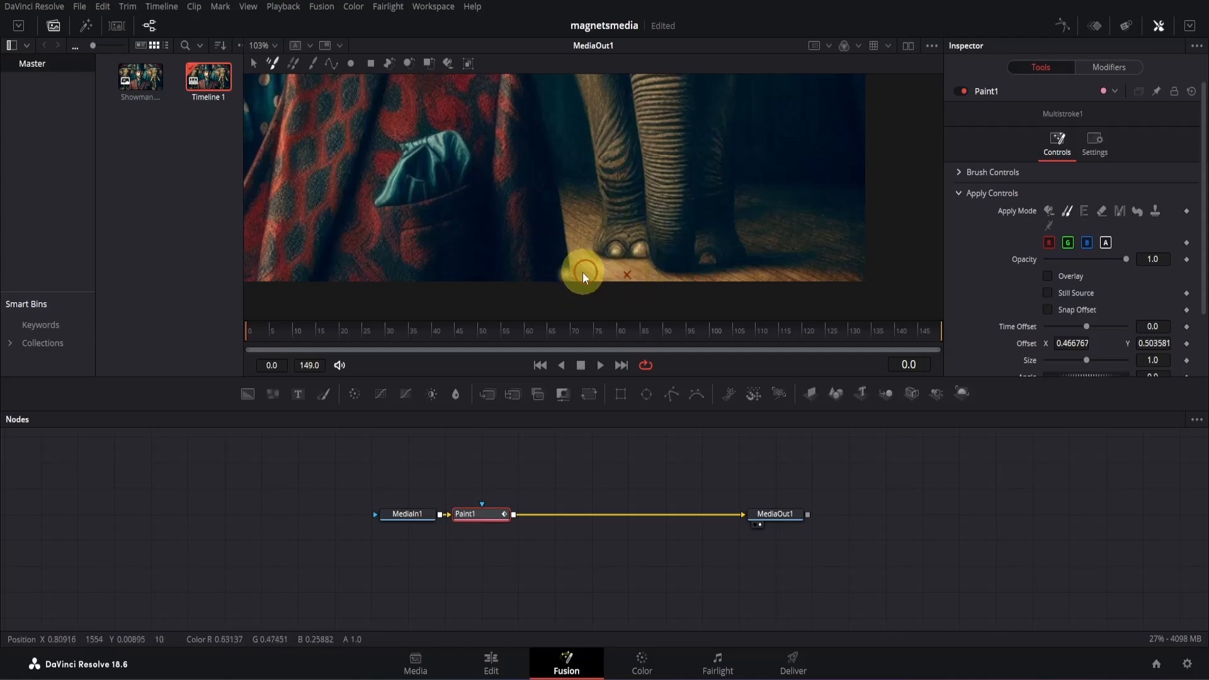
mouse_move(557, 275)
mouse_down()
mouse_move(518, 277)
mouse_move(678, 275)
mouse_up()
alt+click(637, 273)
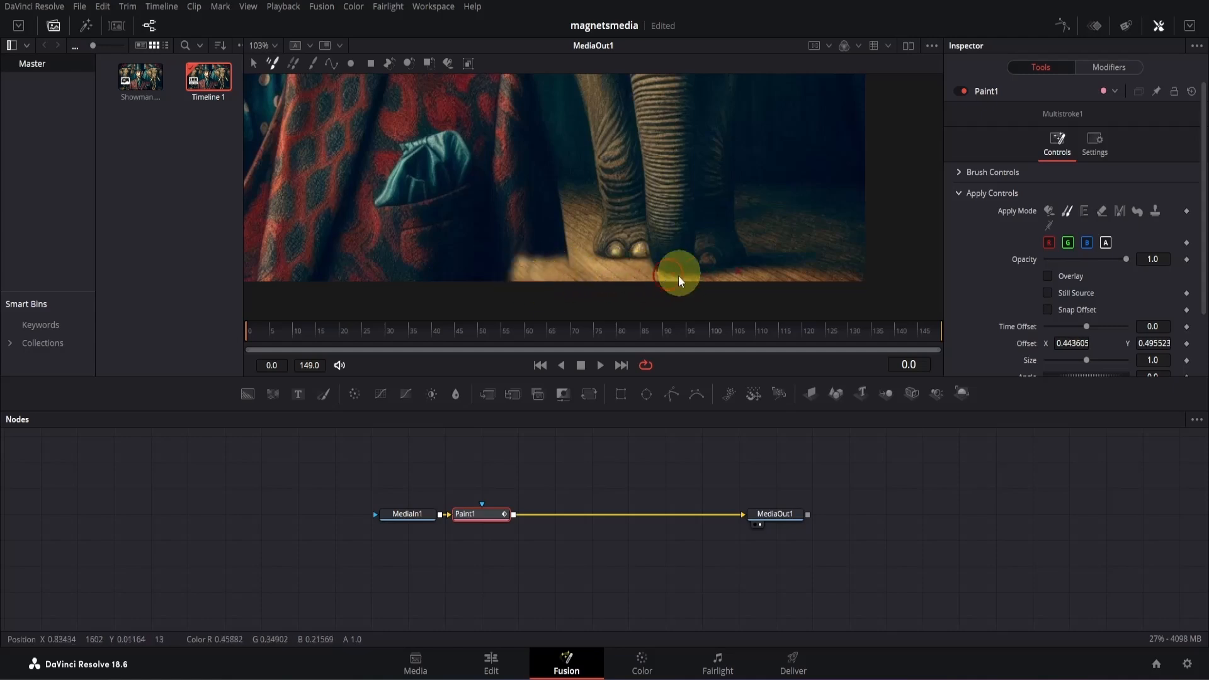
alt+click(631, 272)
drag(512, 274, 620, 274)
alt+click(611, 271)
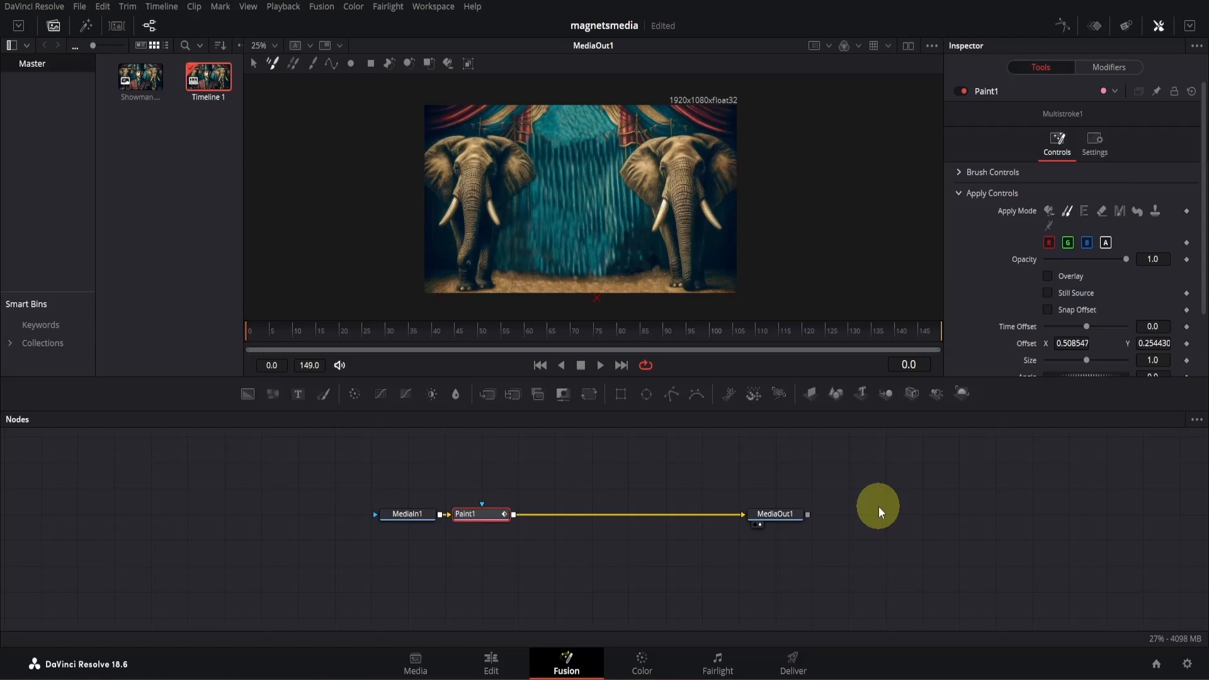
- Save the viewer image of the man-free circus background as circus.png
right_click(600, 213)
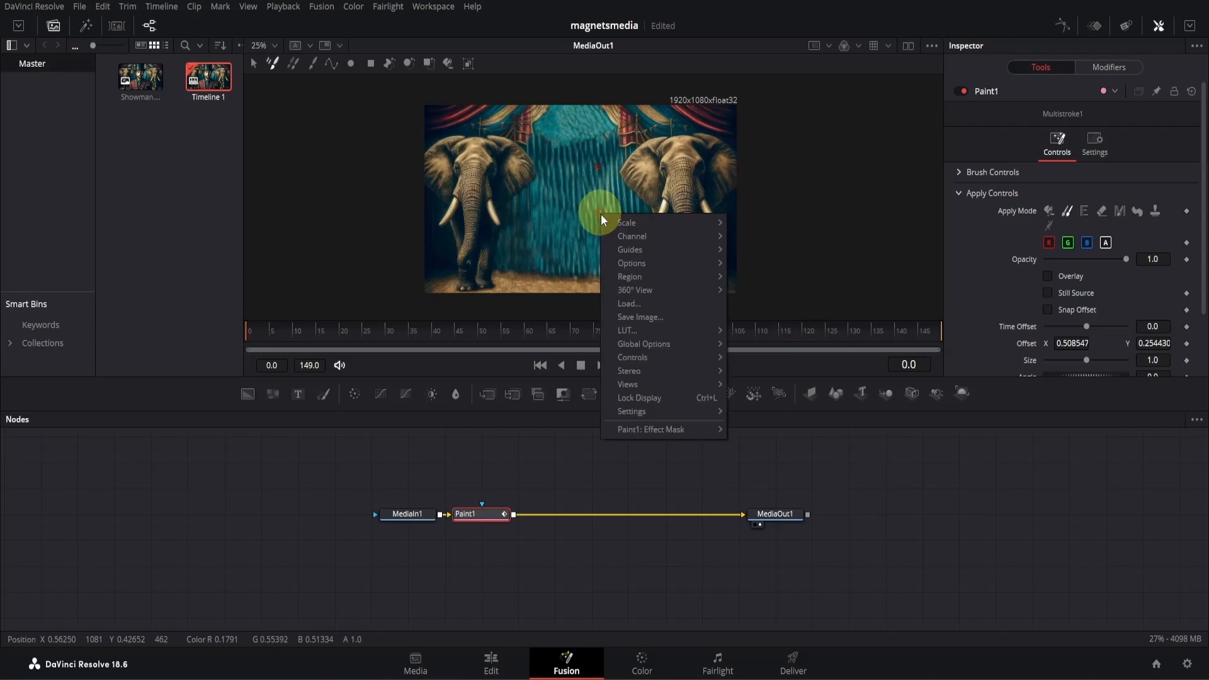
click(636, 317)
text(circus)
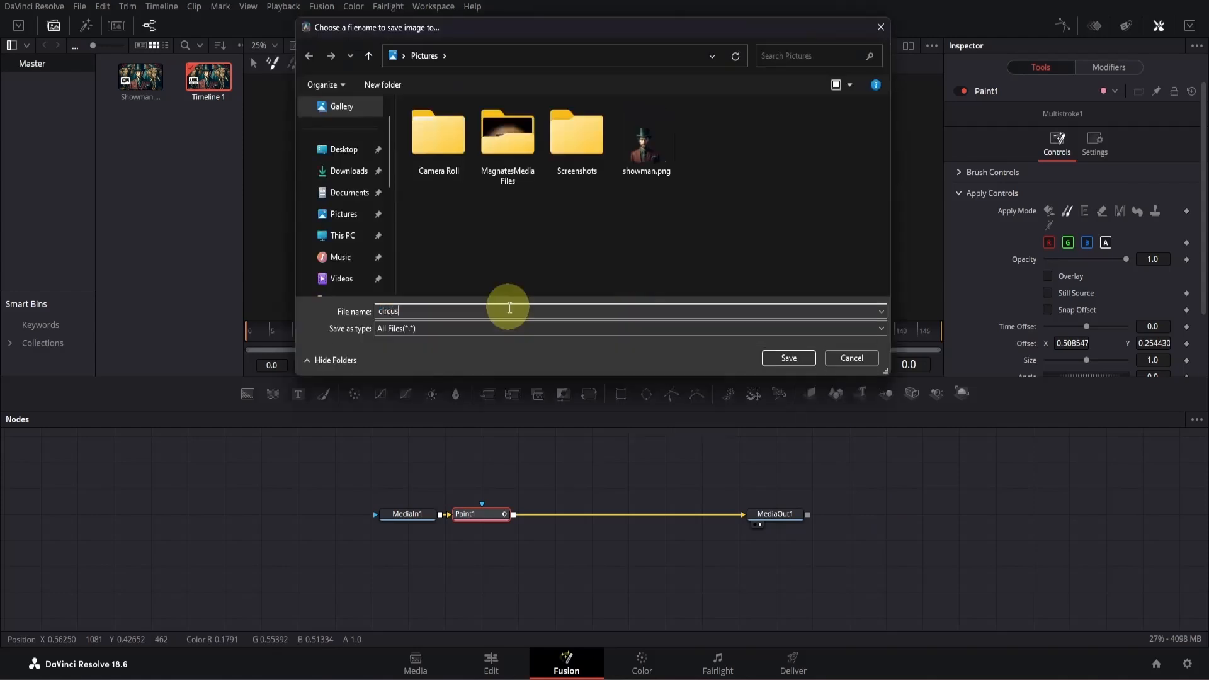
click(394, 329)
click(456, 351)
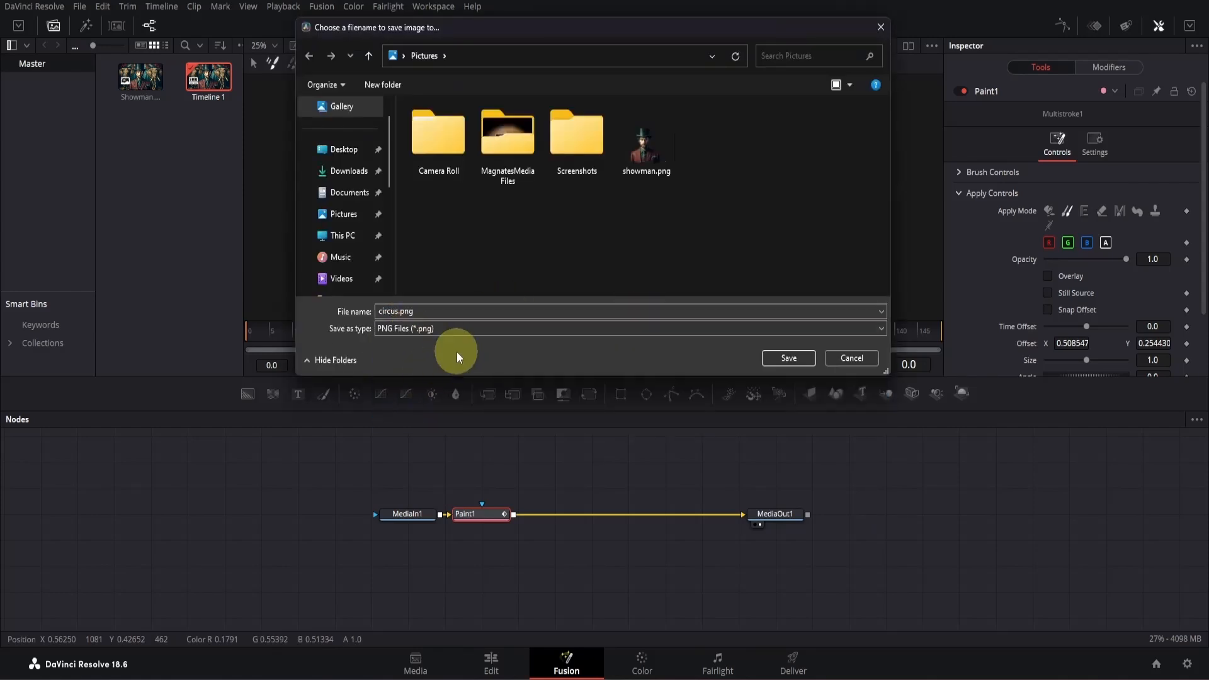
key(Return)
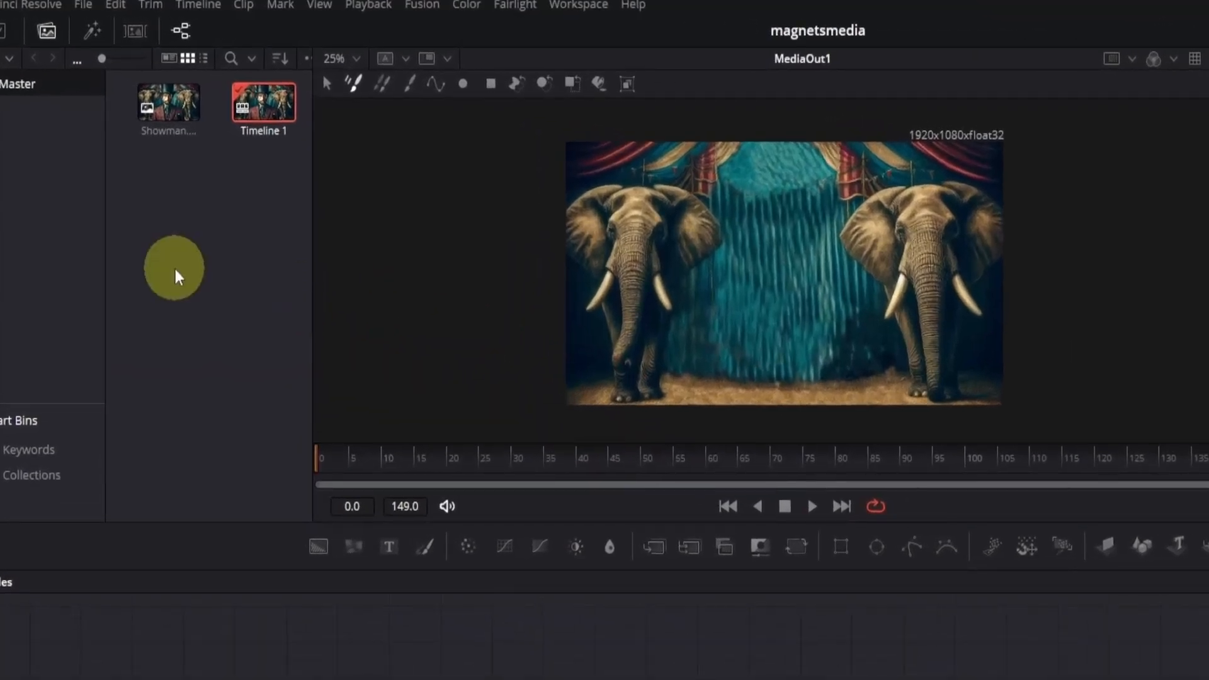
- Import the saved showman.png cutout into the media pool
click(175, 269)
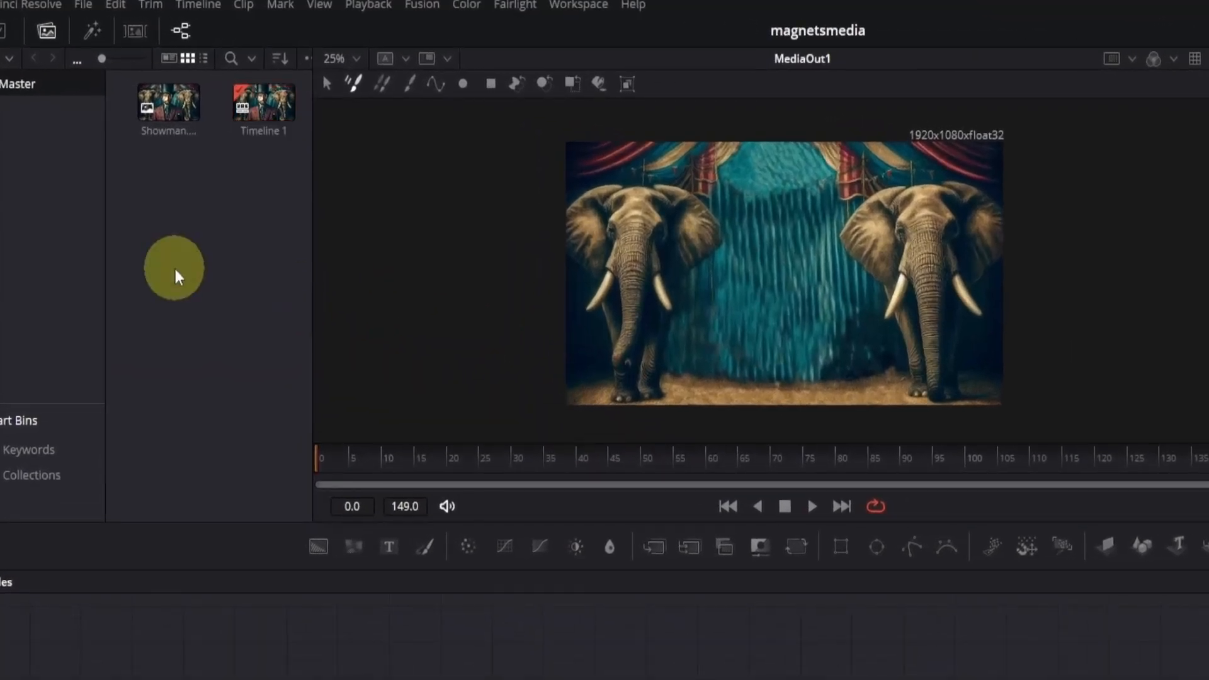
key(ctrl+i)
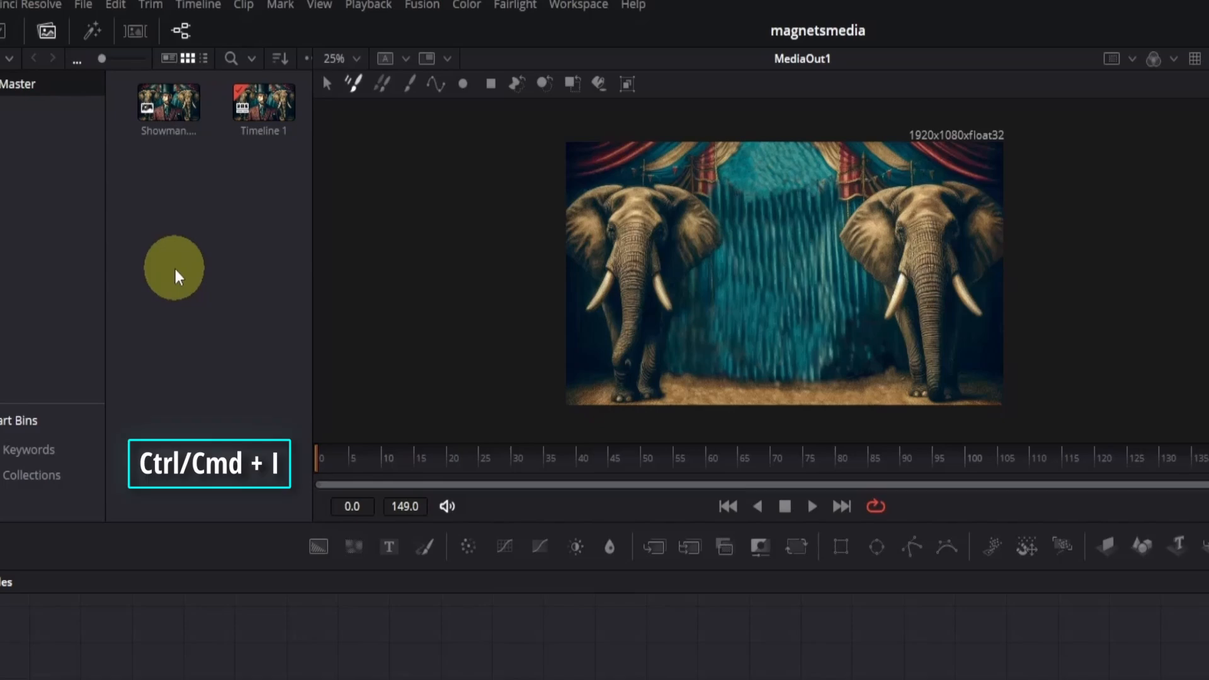
click(904, 252)
click(1071, 502)
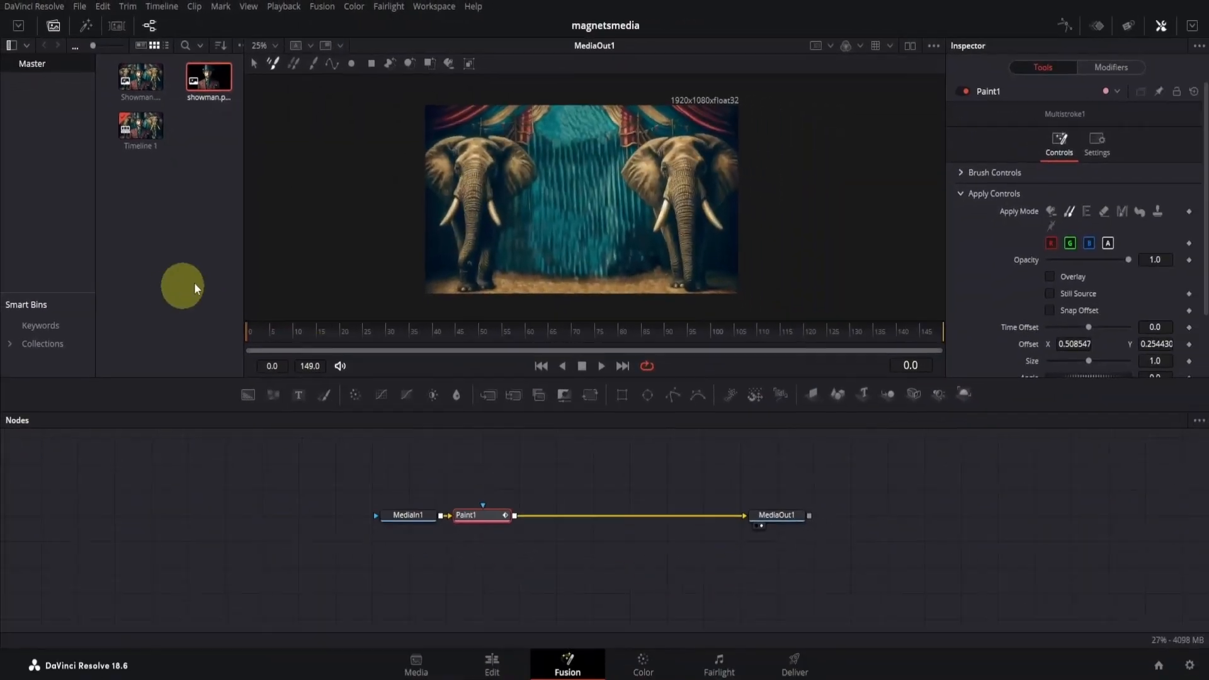
- Add showman.png to the node graph, merging it over the Paint1 output
click(208, 81)
mouse_move(207, 88)
mouse_down()
mouse_move(528, 451)
mouse_move(527, 472)
mouse_move(560, 474)
mouse_move(537, 502)
mouse_move(445, 529)
mouse_up()
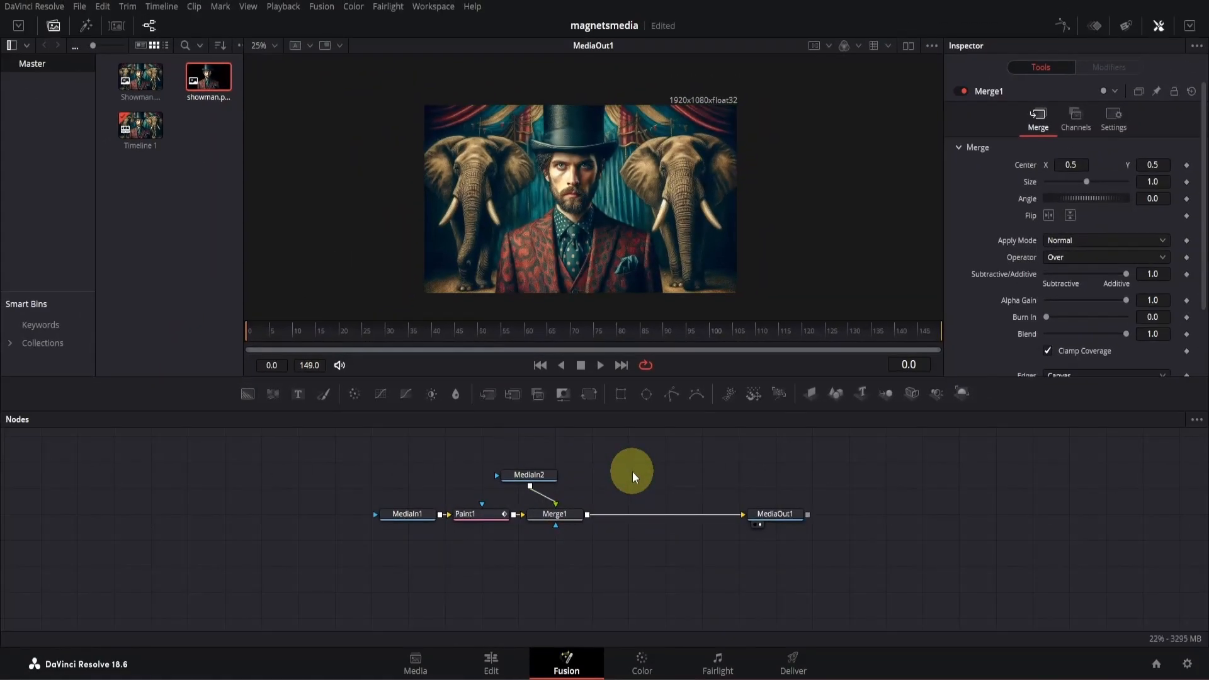
drag(546, 472, 558, 474)
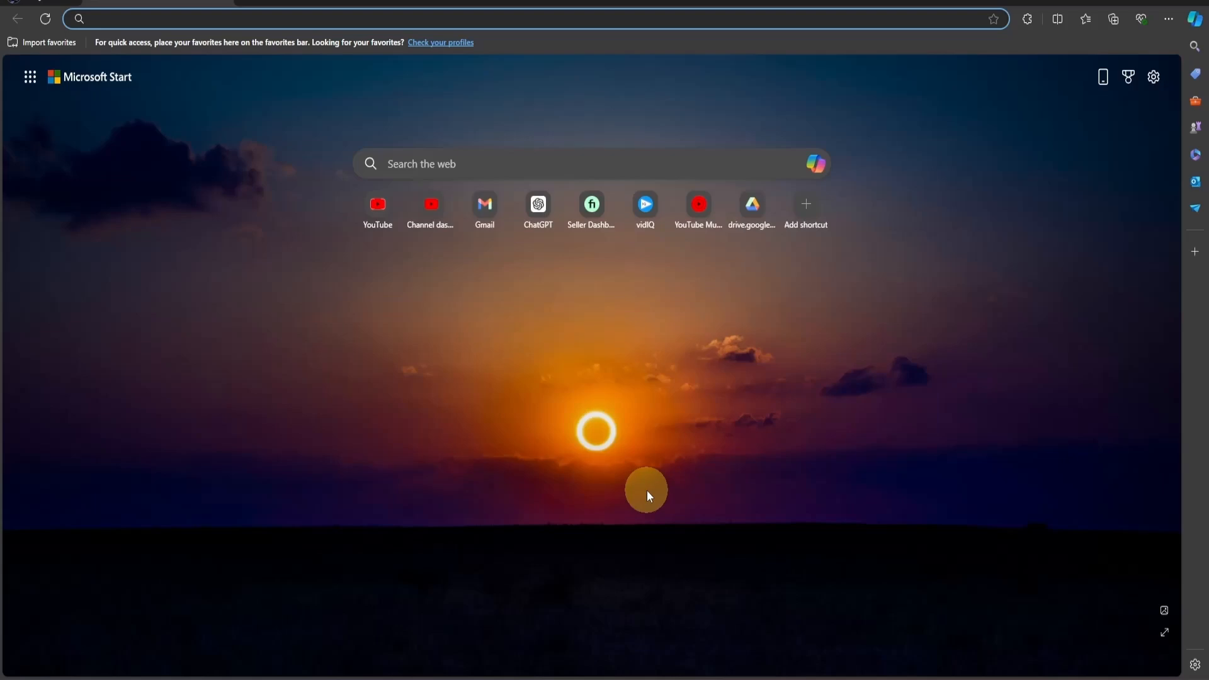
- Switch to the web browser, search for "remove background" and open Adobe Express's Free Image Background Remover
text(remove backgroun)
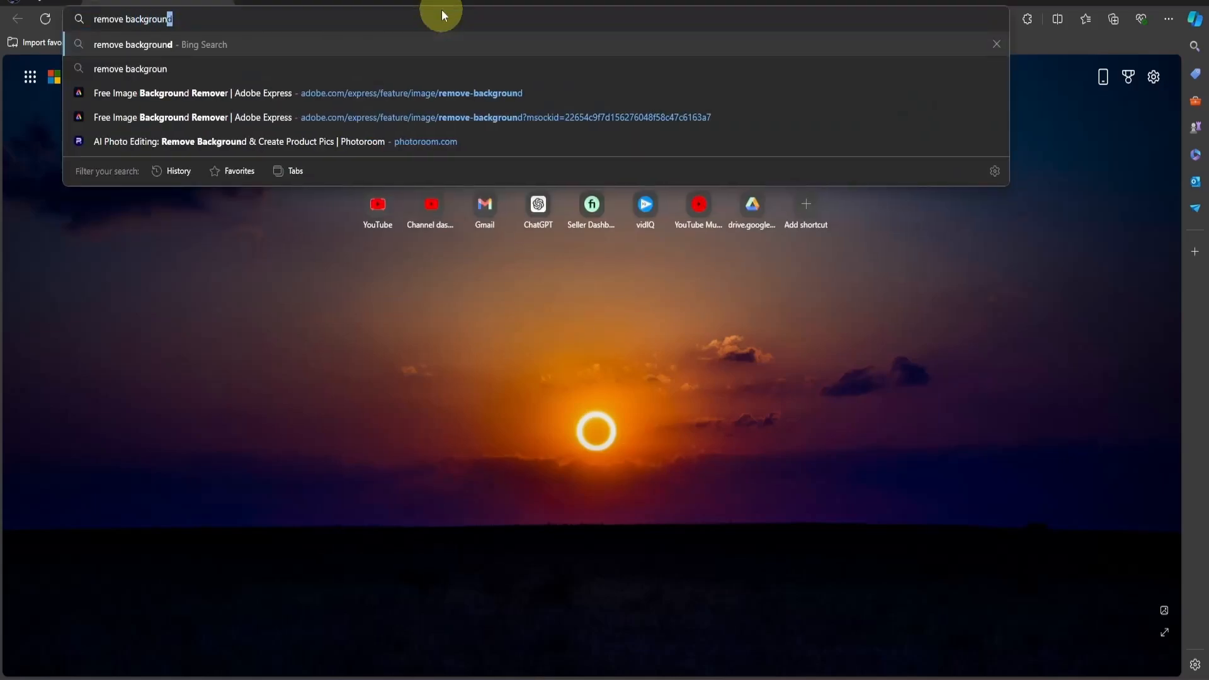
key(Return)
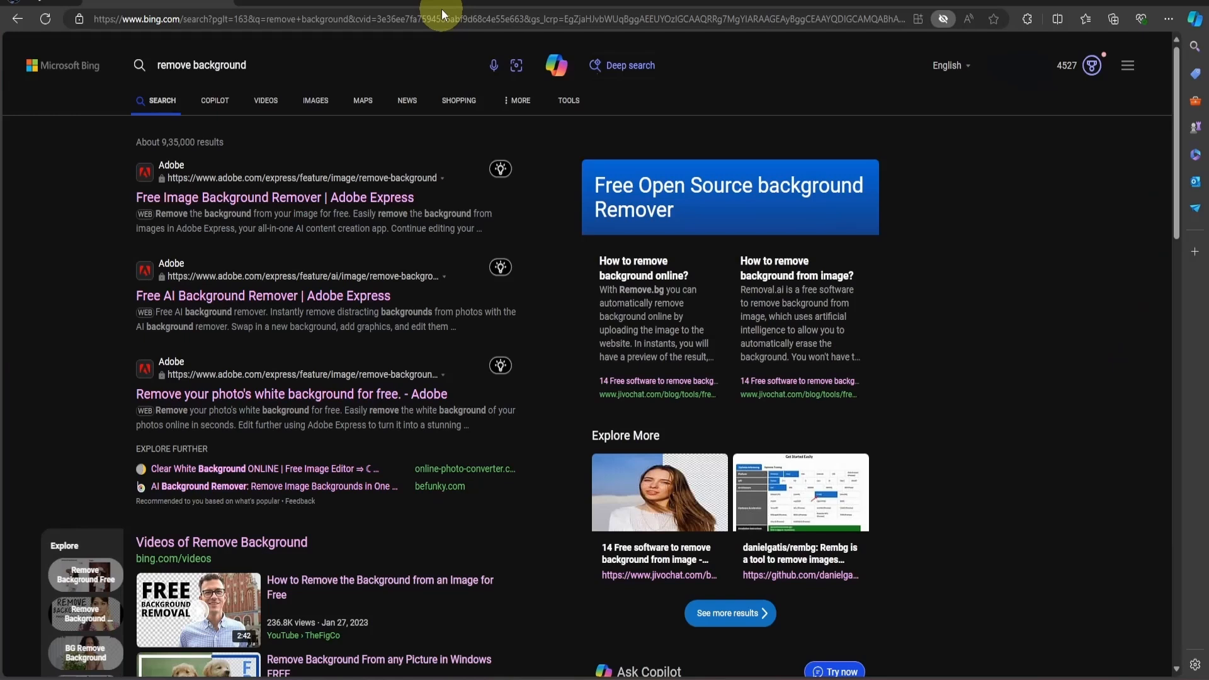
click(372, 200)
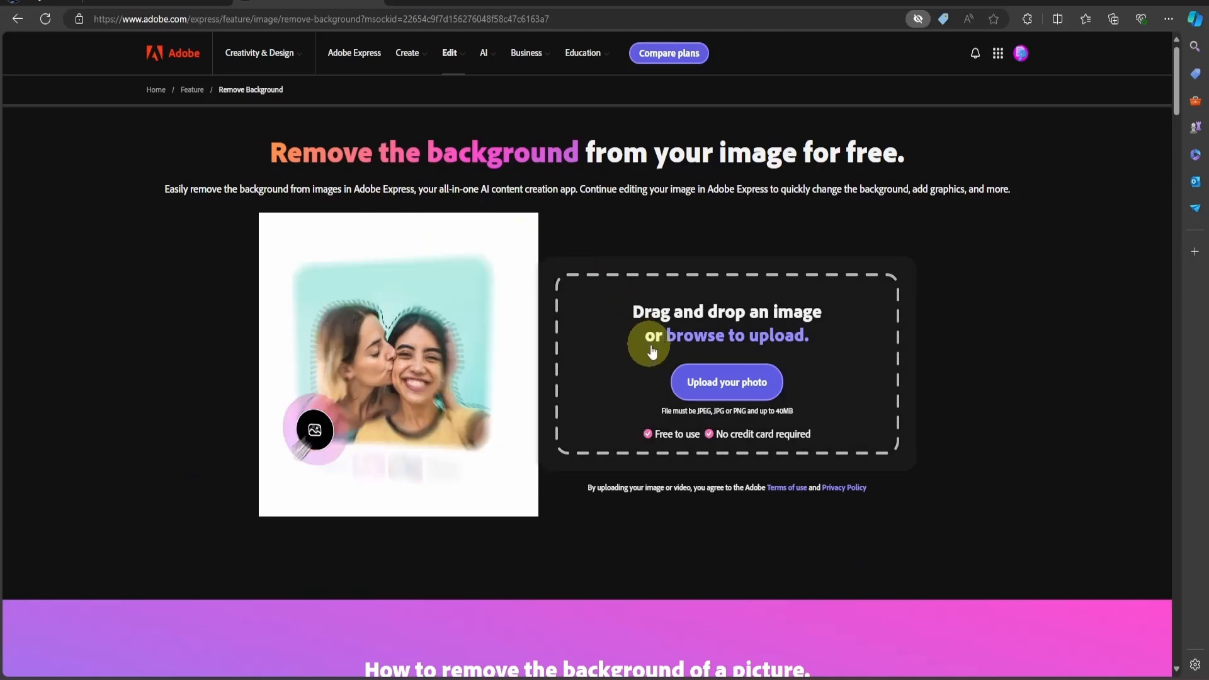
- Upload Showman.png from the MagnatesMedia Files folder to the background remover and download the processed image
click(706, 389)
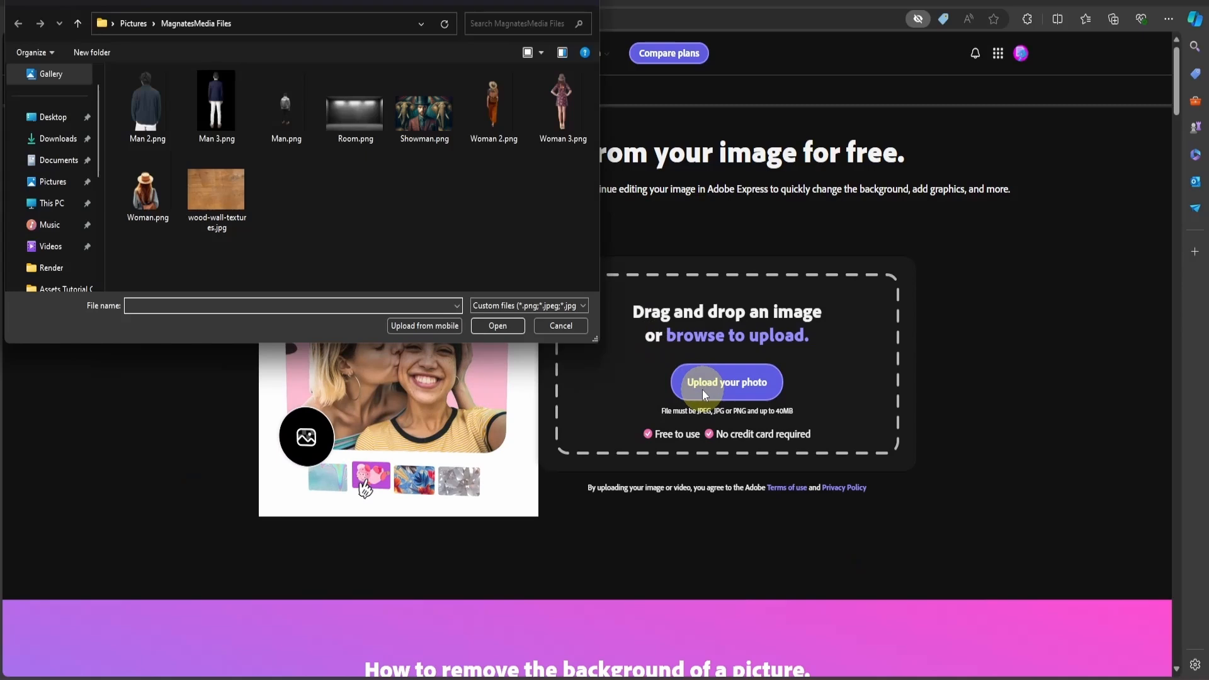
click(421, 127)
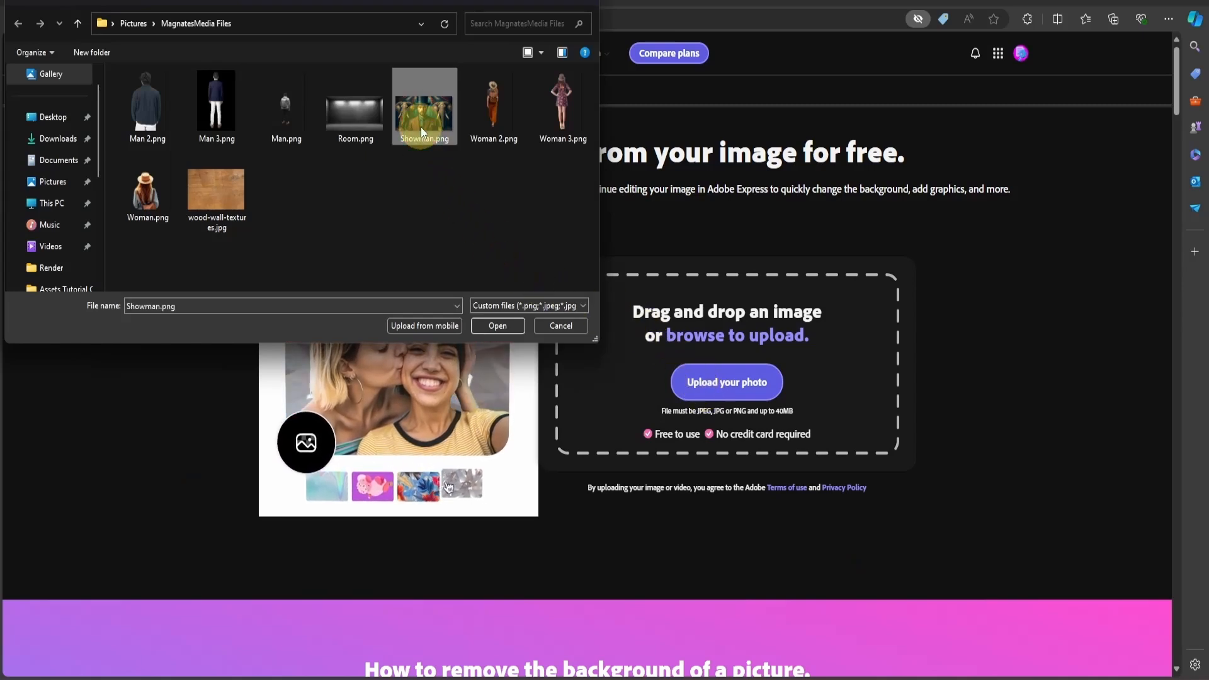
click(486, 332)
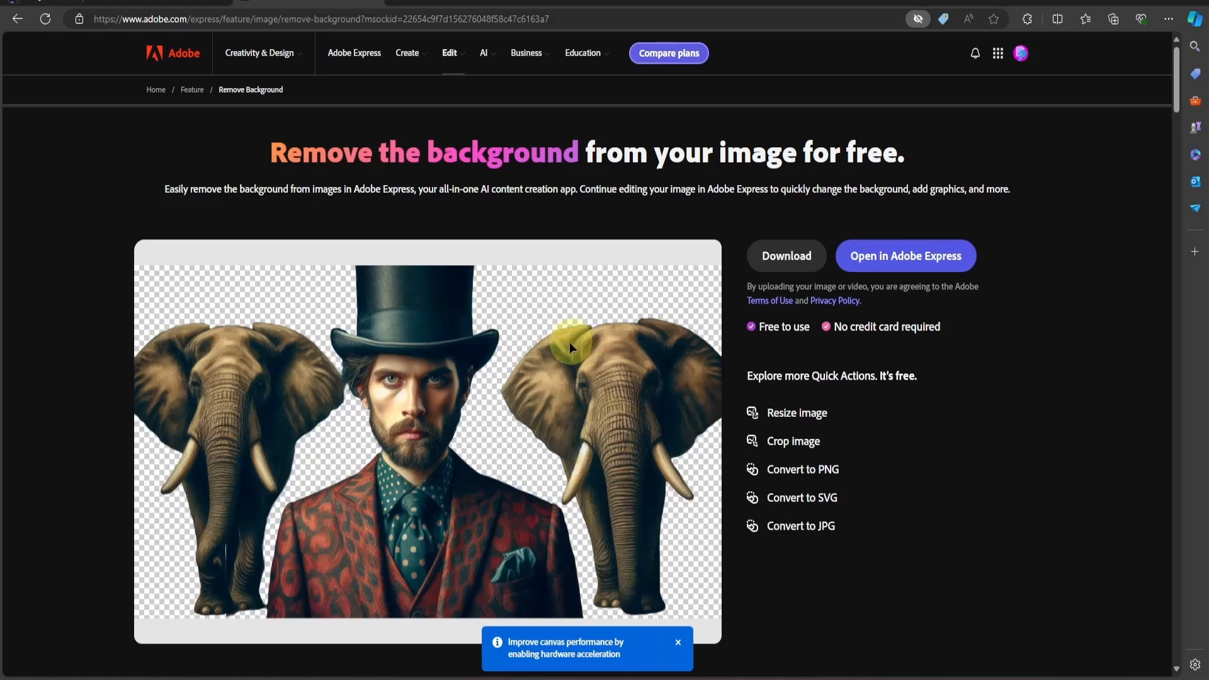
click(787, 257)
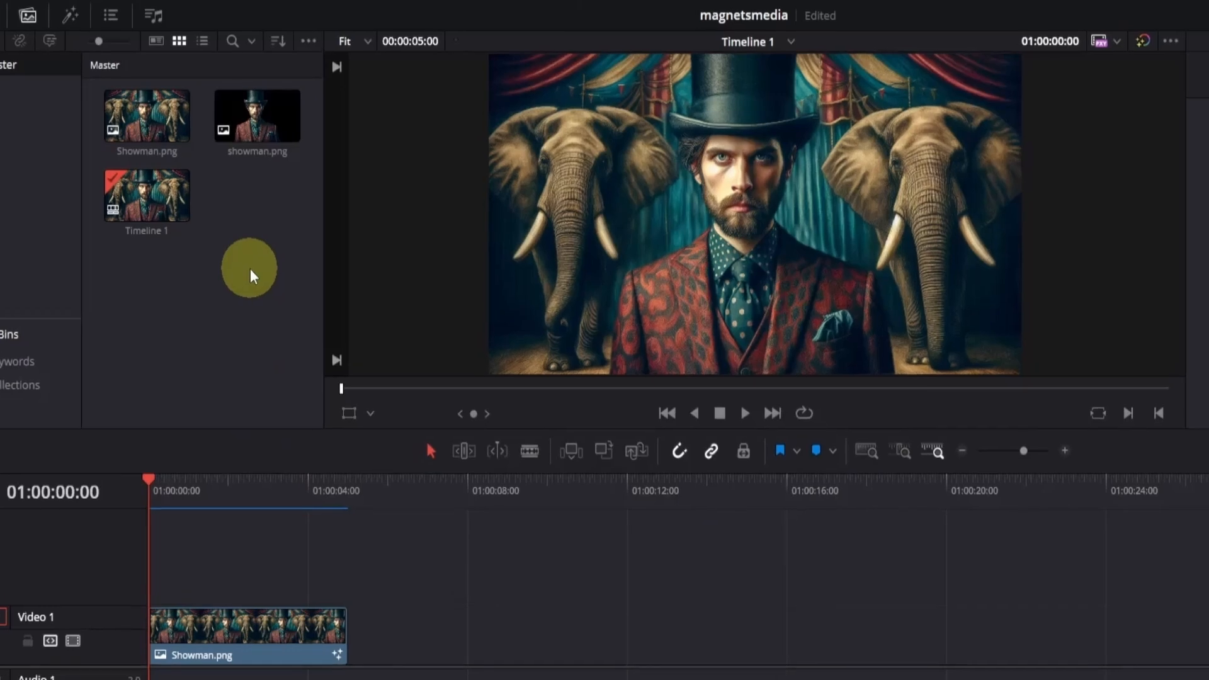
- Import file (5).png from the Downloads folder into the media pool
key(ctrl+i)
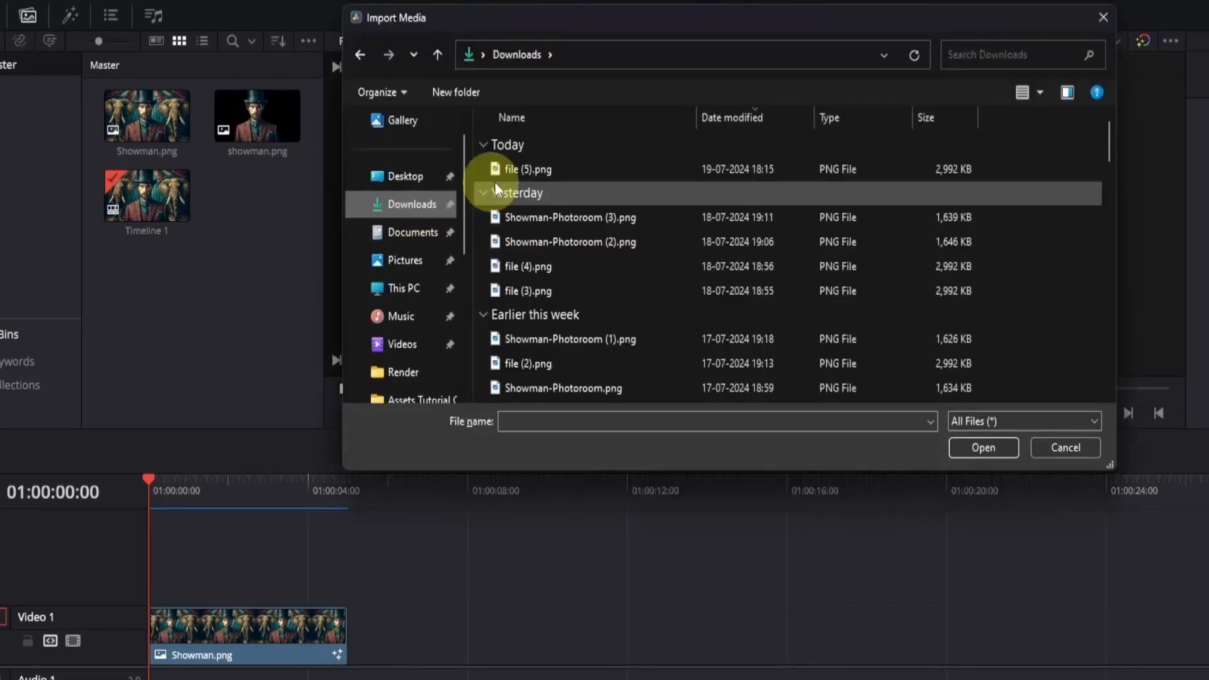
click(506, 170)
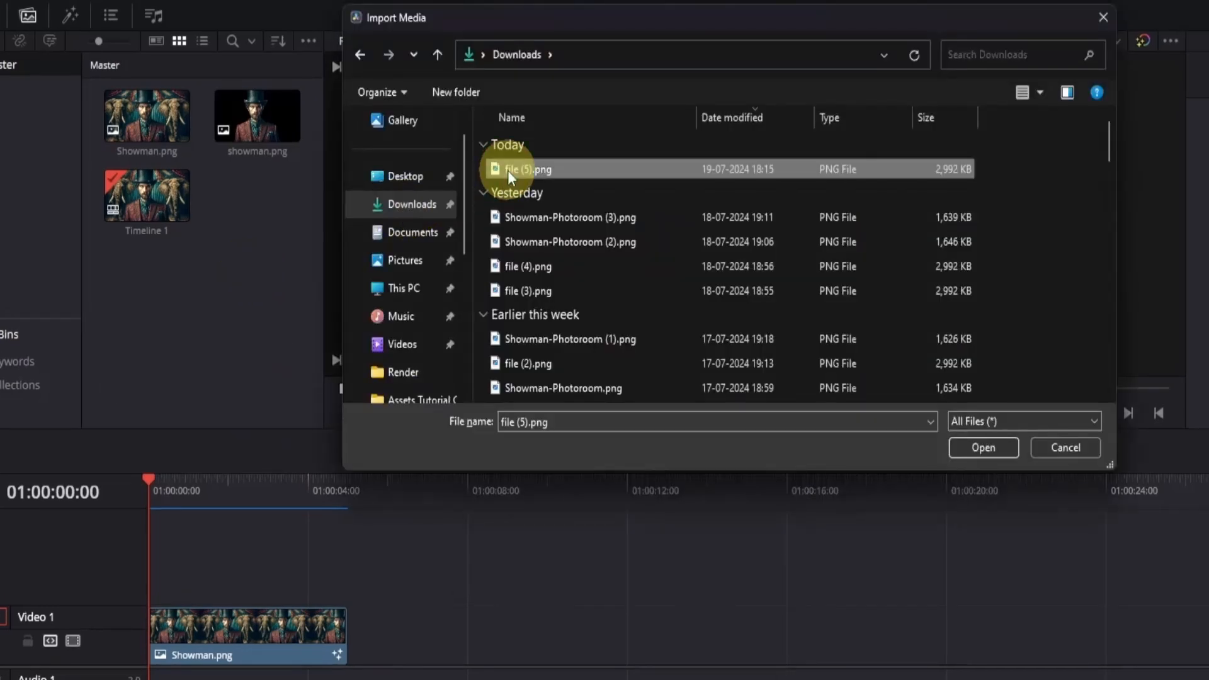
double_click(507, 170)
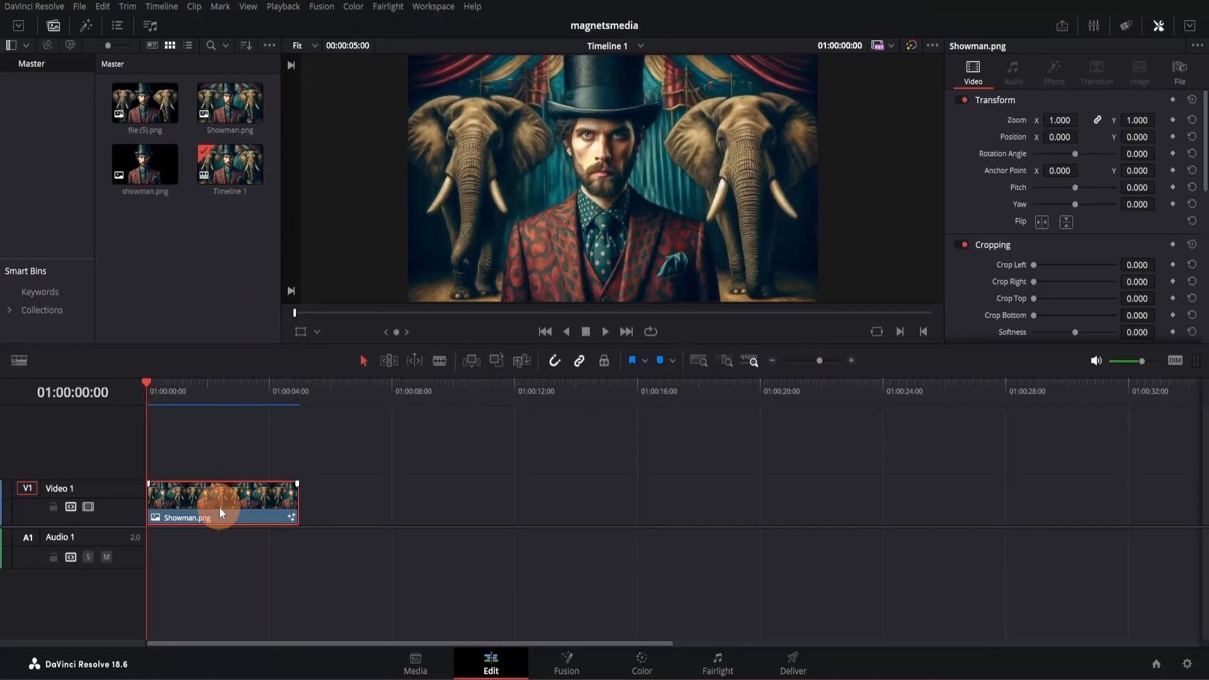
- Replace the Showman.png clip on Video 1 with file (5).png and open it on the Fusion page
key(Delete)
drag(145, 103, 245, 507)
click(558, 662)
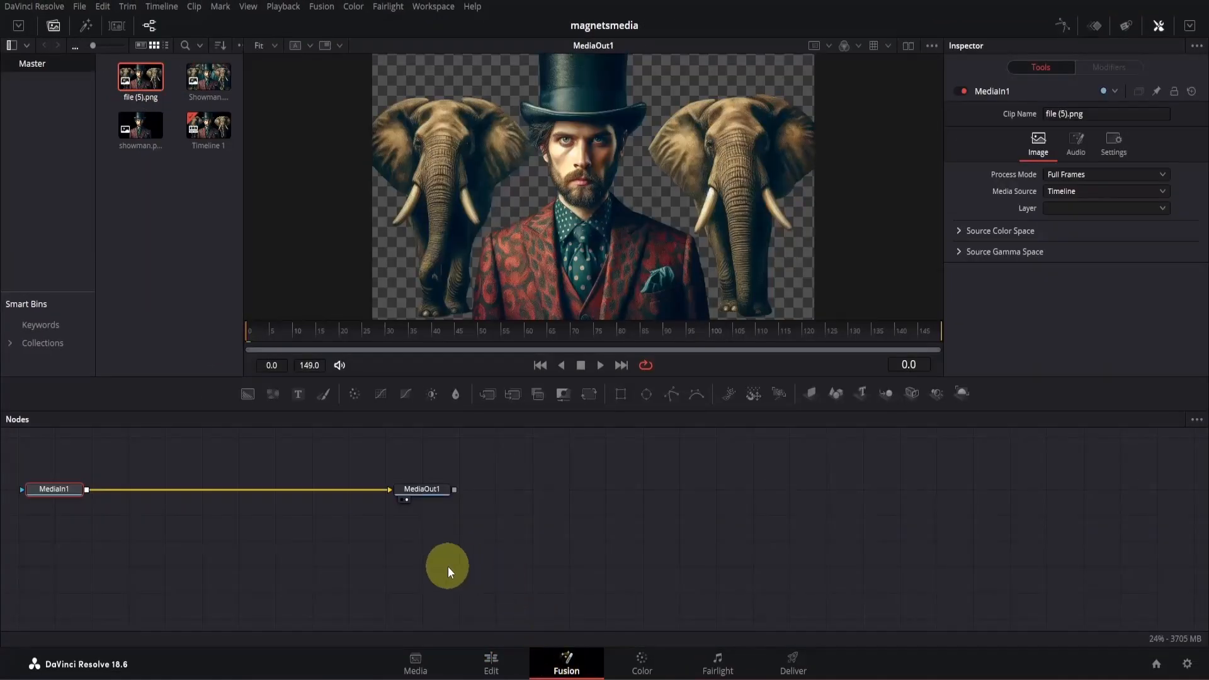
- Add a Polygon mask to MediaIn1 and disable it so the whole image shows for tracing
drag(448, 566, 750, 583)
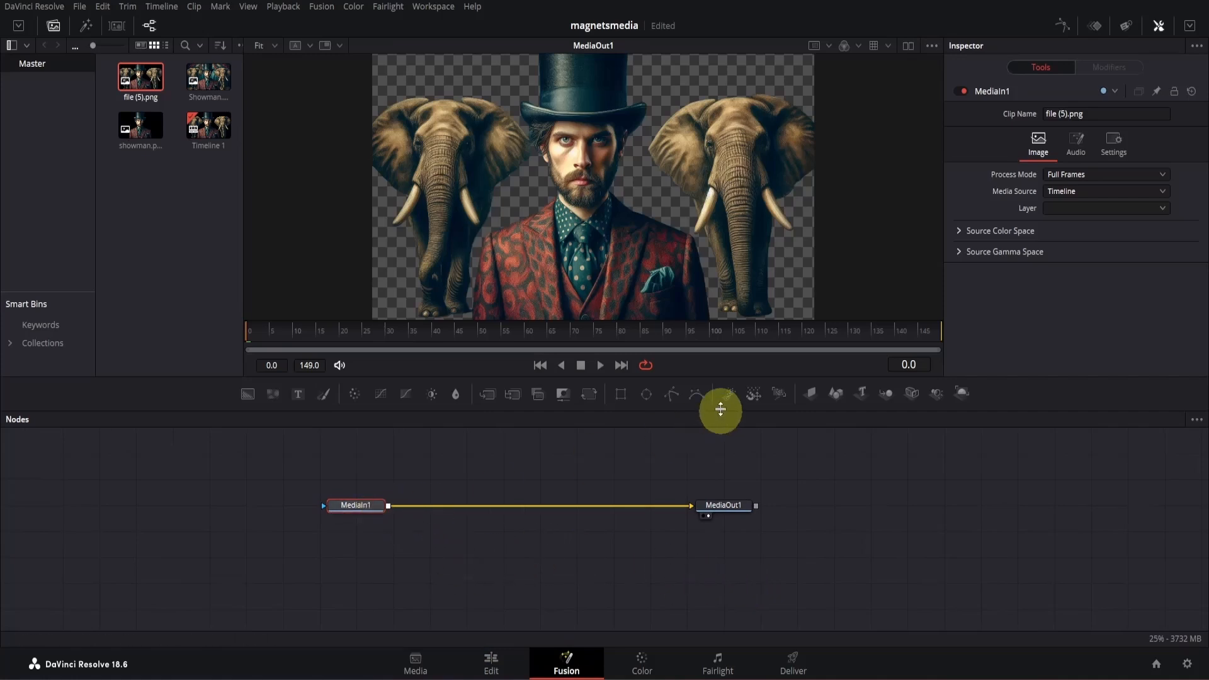
click(670, 395)
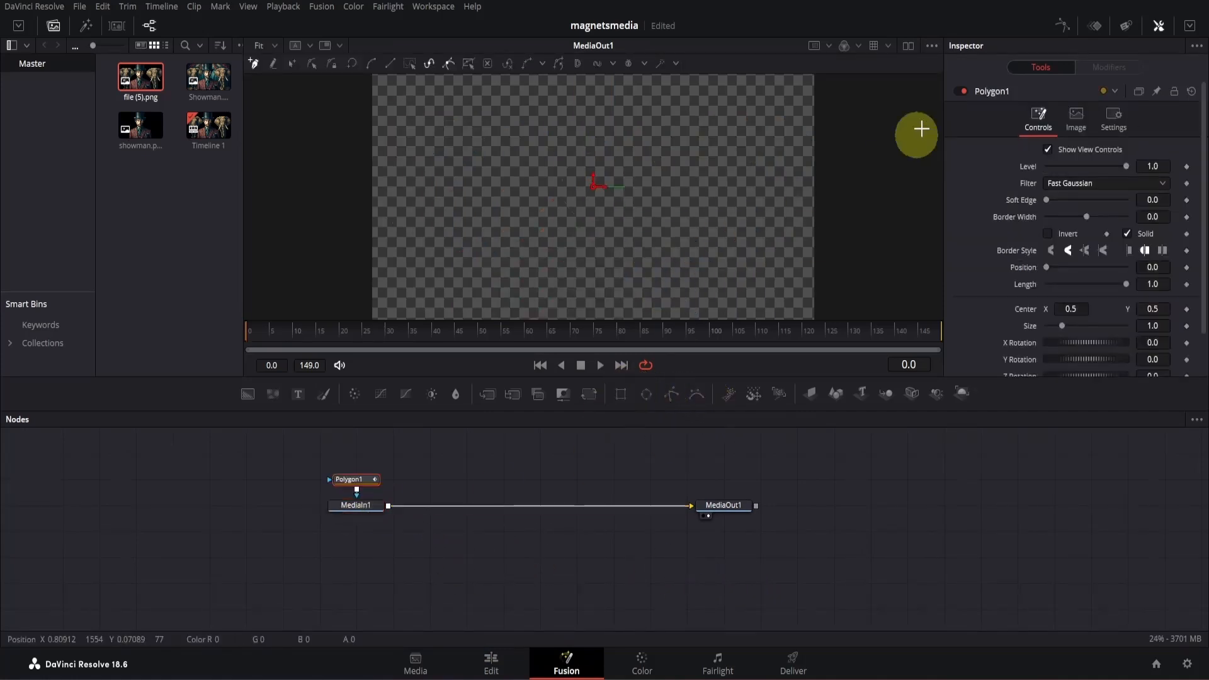
click(962, 93)
scroll(823, 195, up, 5)
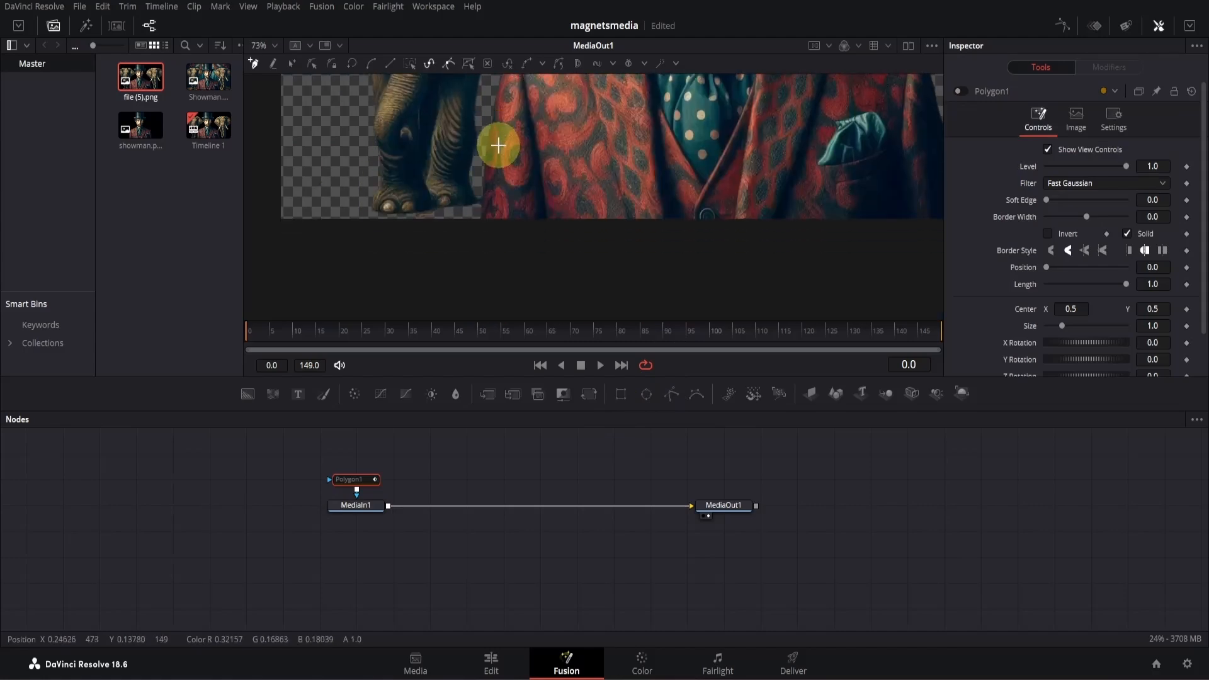
- Trace Polygon1 as a closed outline around the left elephant and invert the mask
click(462, 113)
click(463, 222)
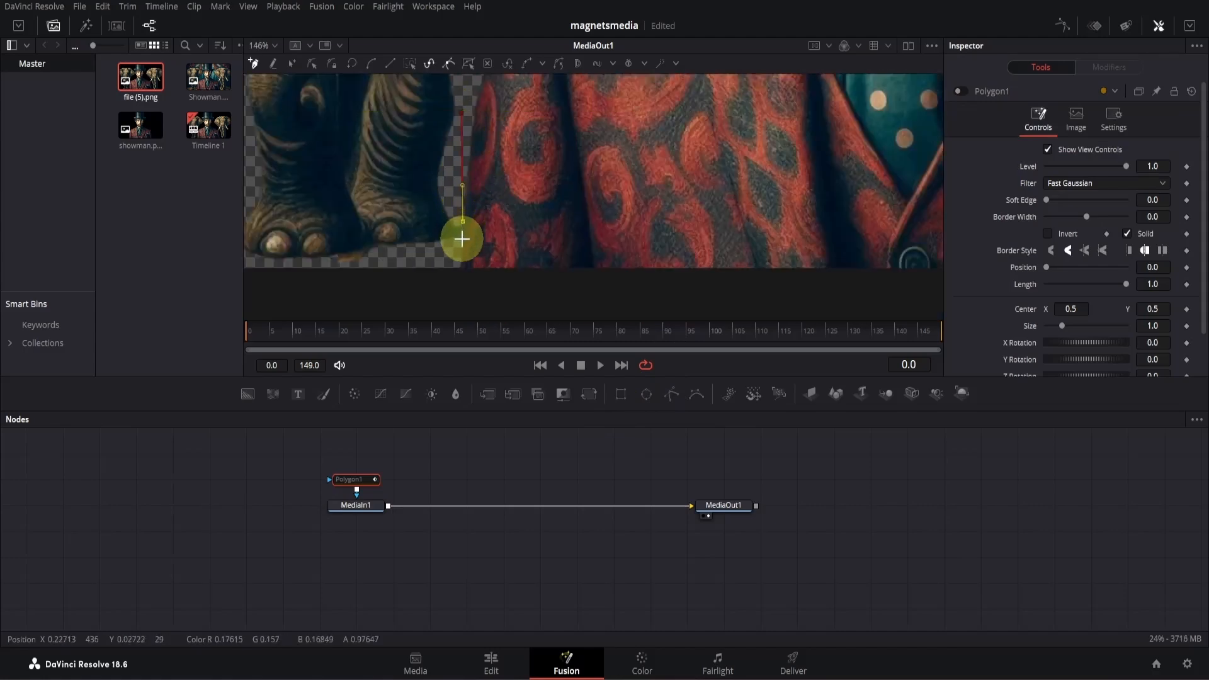
click(462, 245)
click(431, 290)
scroll(403, 295, down, 5)
drag(386, 316, 526, 303)
click(404, 283)
click(392, 150)
drag(417, 176, 419, 320)
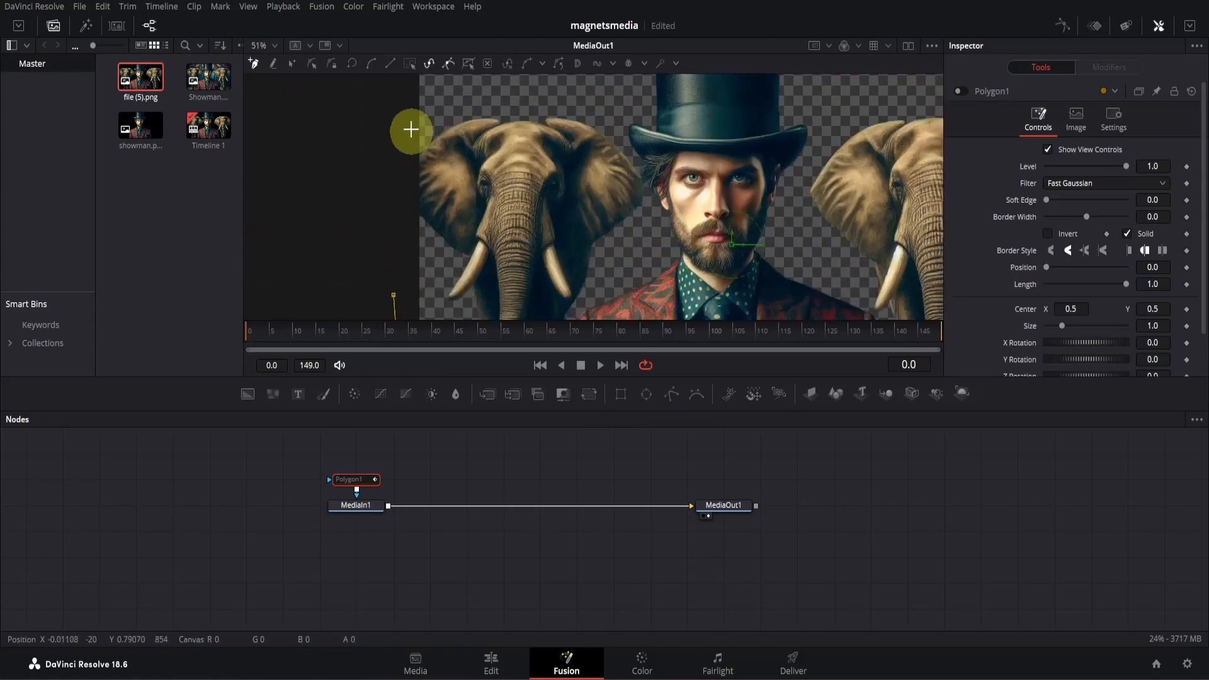
click(404, 108)
click(581, 100)
scroll(505, 226, up, 3)
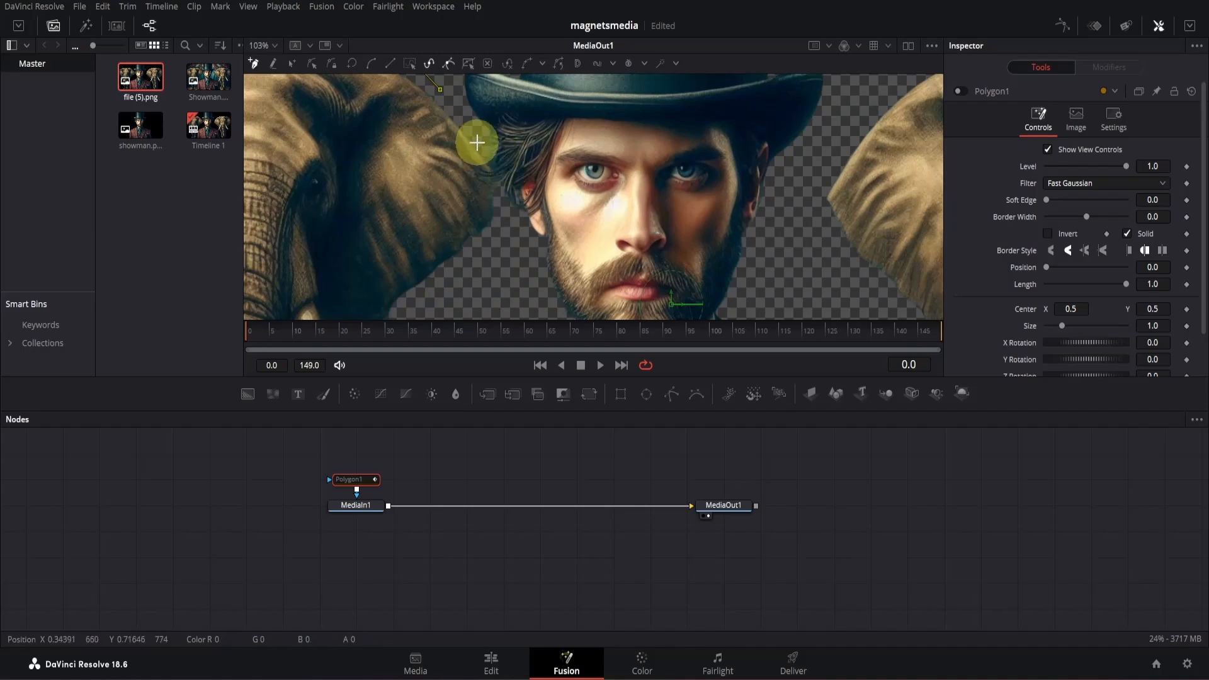
scroll(478, 189, up, 3)
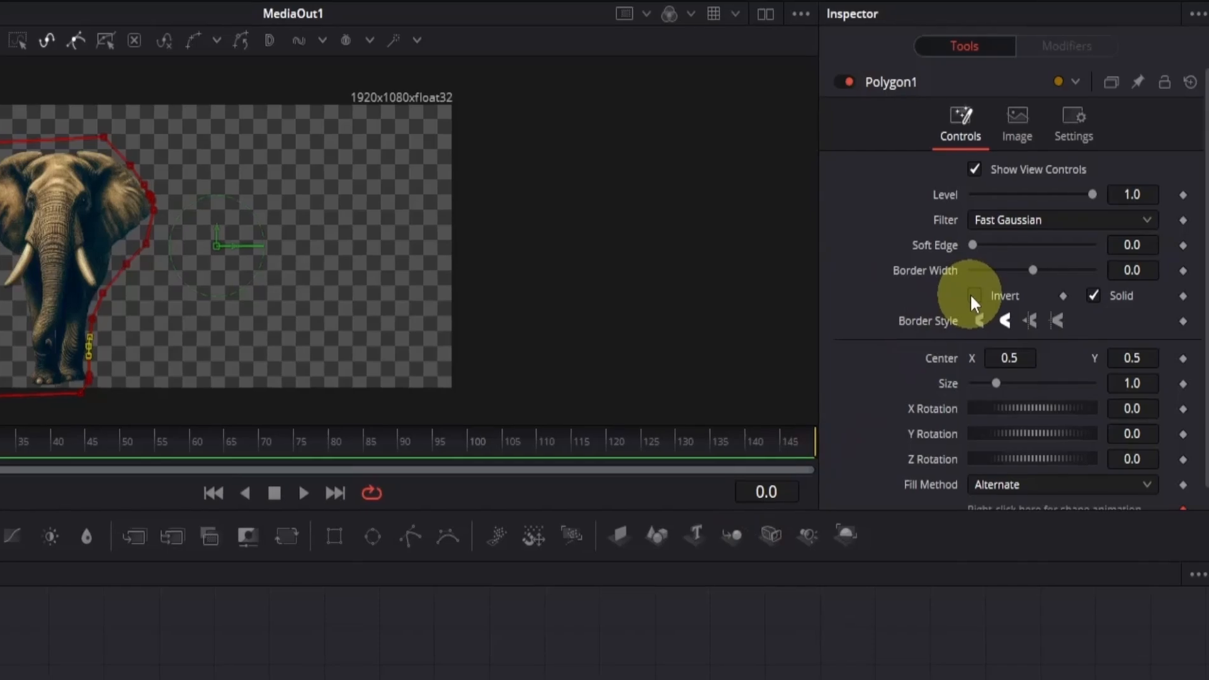
click(974, 295)
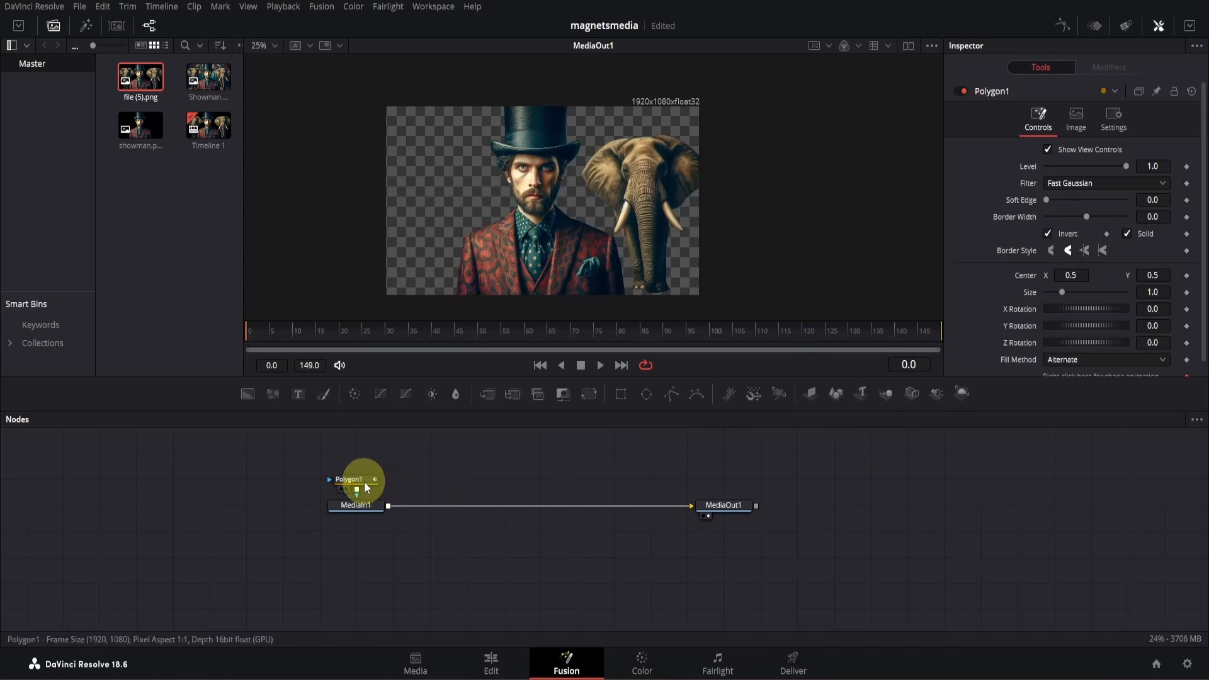
- Add a second Polygon mask to MediaIn1, placed between Polygon1 and MediaIn1
drag(364, 481, 365, 469)
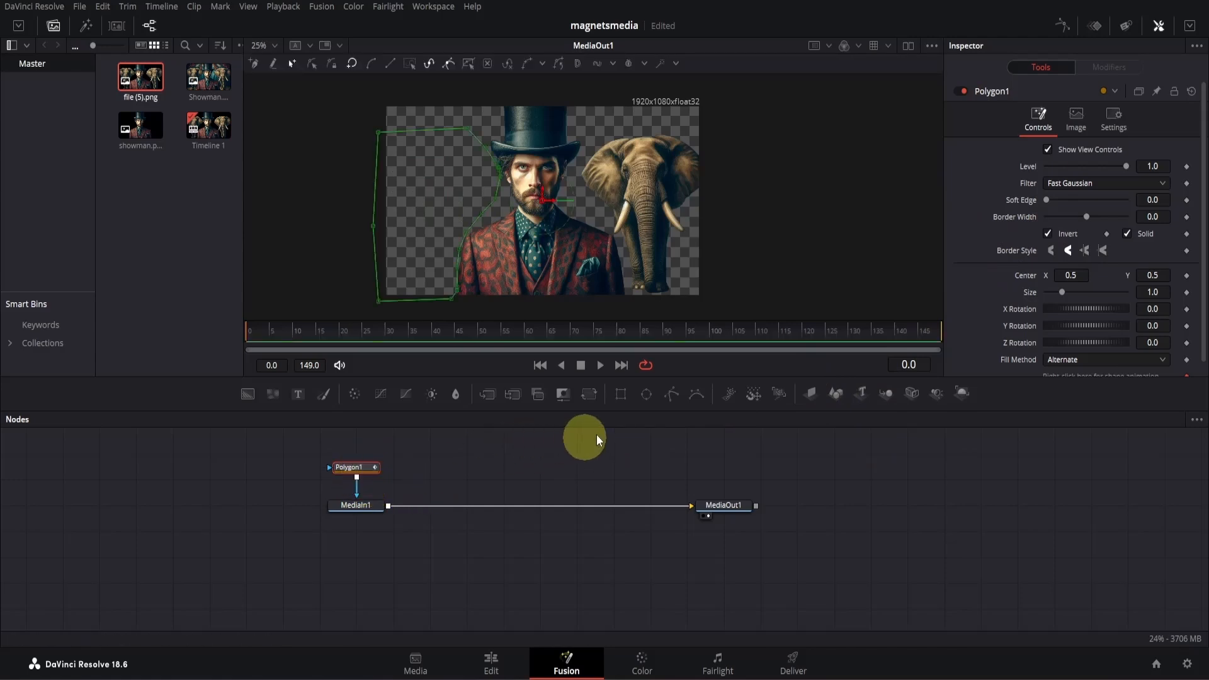
click(672, 396)
drag(327, 453, 371, 506)
click(421, 473)
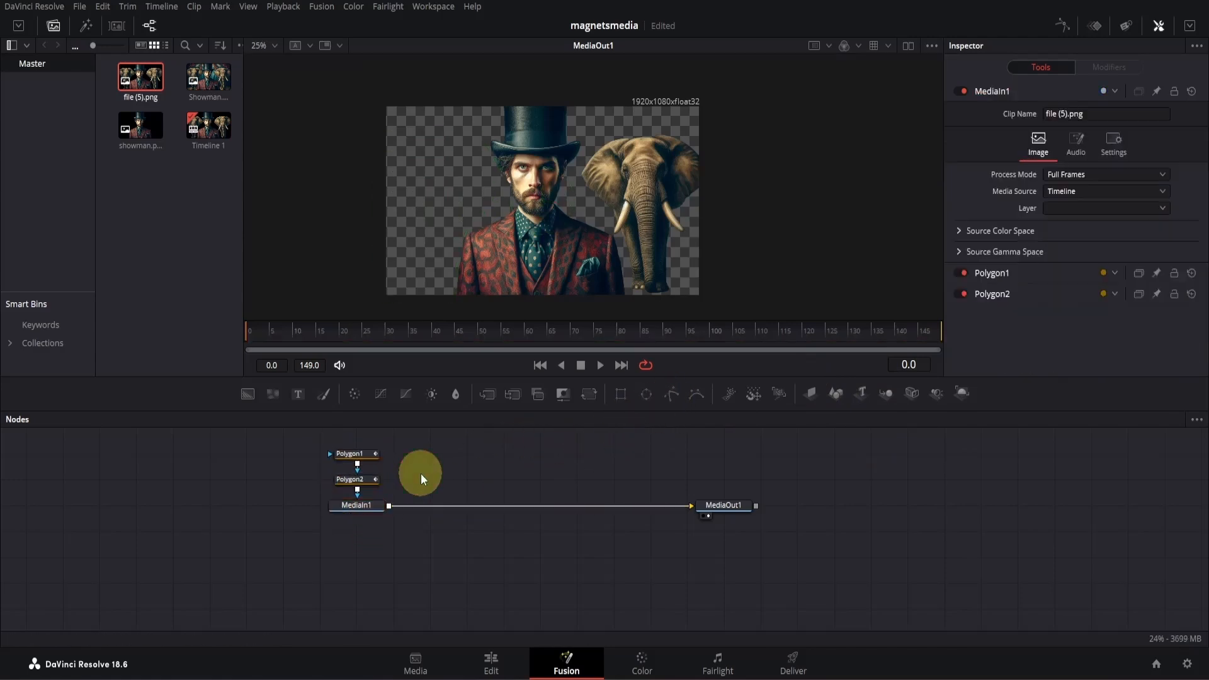
- Trace Polygon2 as a closed outline around the right elephant
click(367, 485)
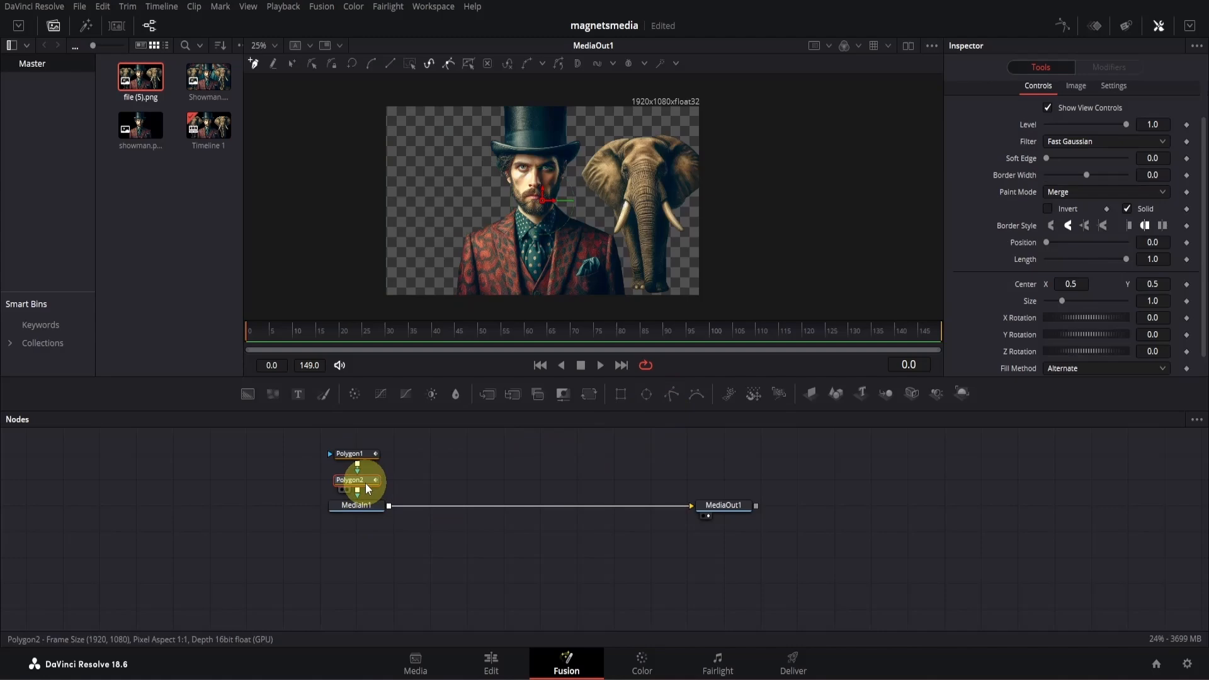
click(607, 135)
click(577, 165)
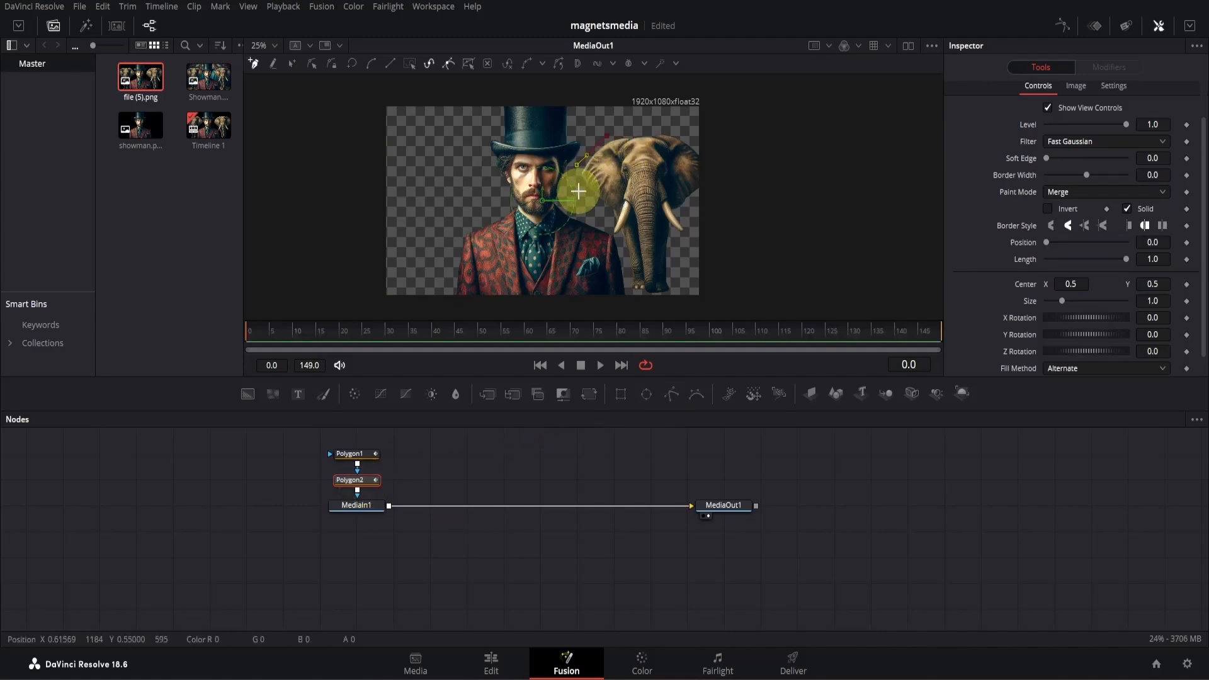
scroll(589, 204, up, 4)
scroll(629, 246, down, 5)
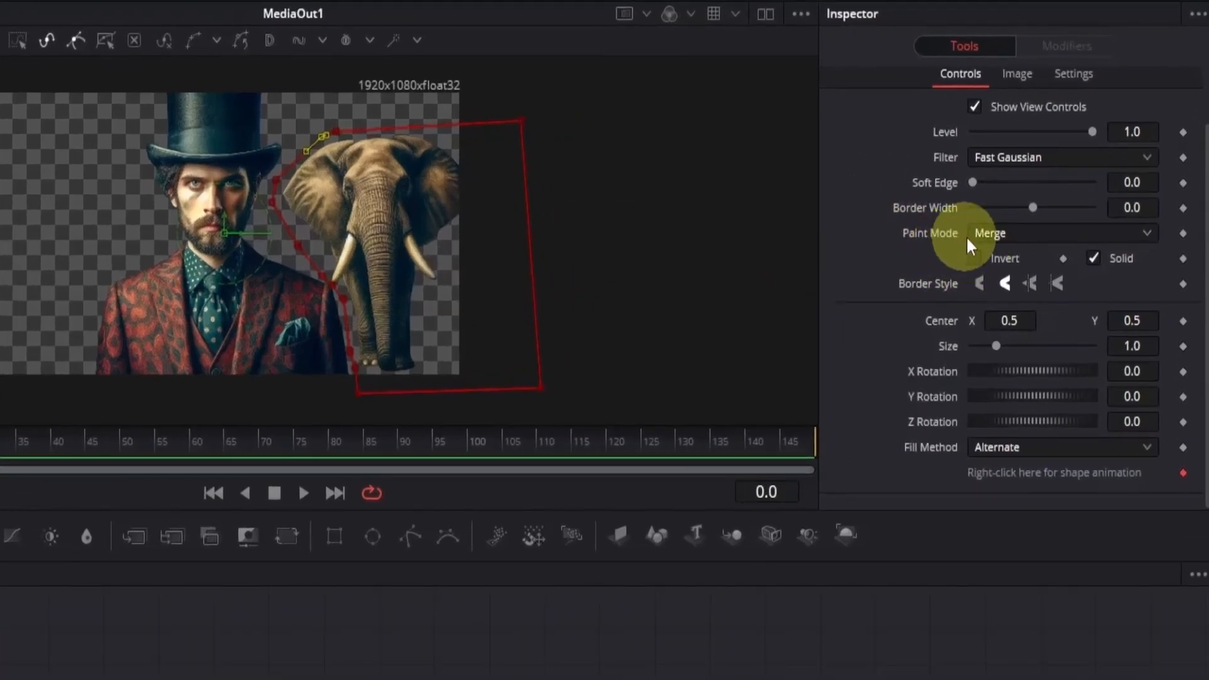
- Set Polygon2's paint mode to Subtract to cut out the right elephant
click(985, 245)
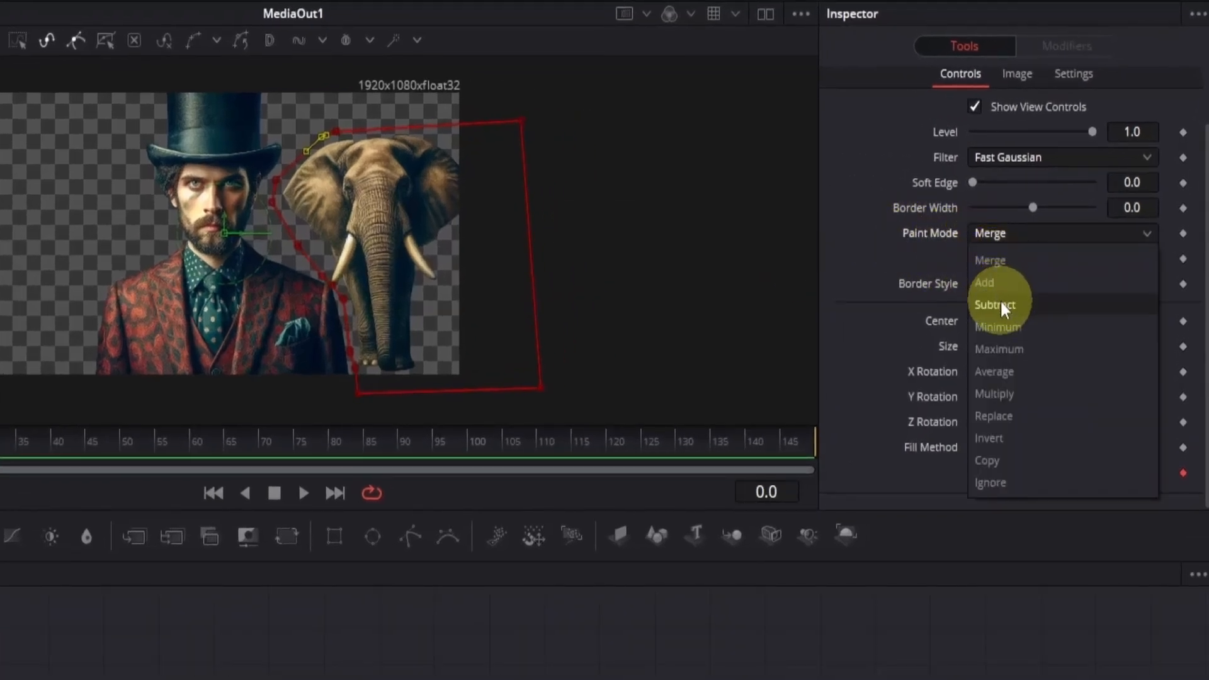
click(1001, 307)
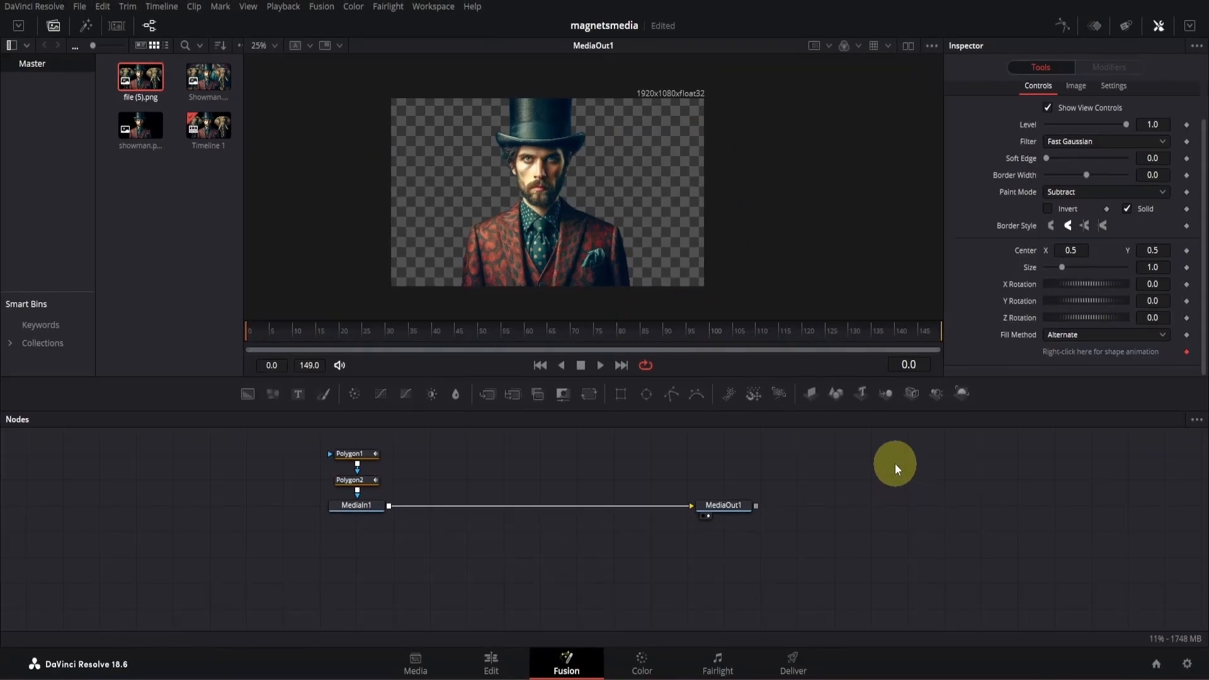
scroll(621, 264, up, 4)
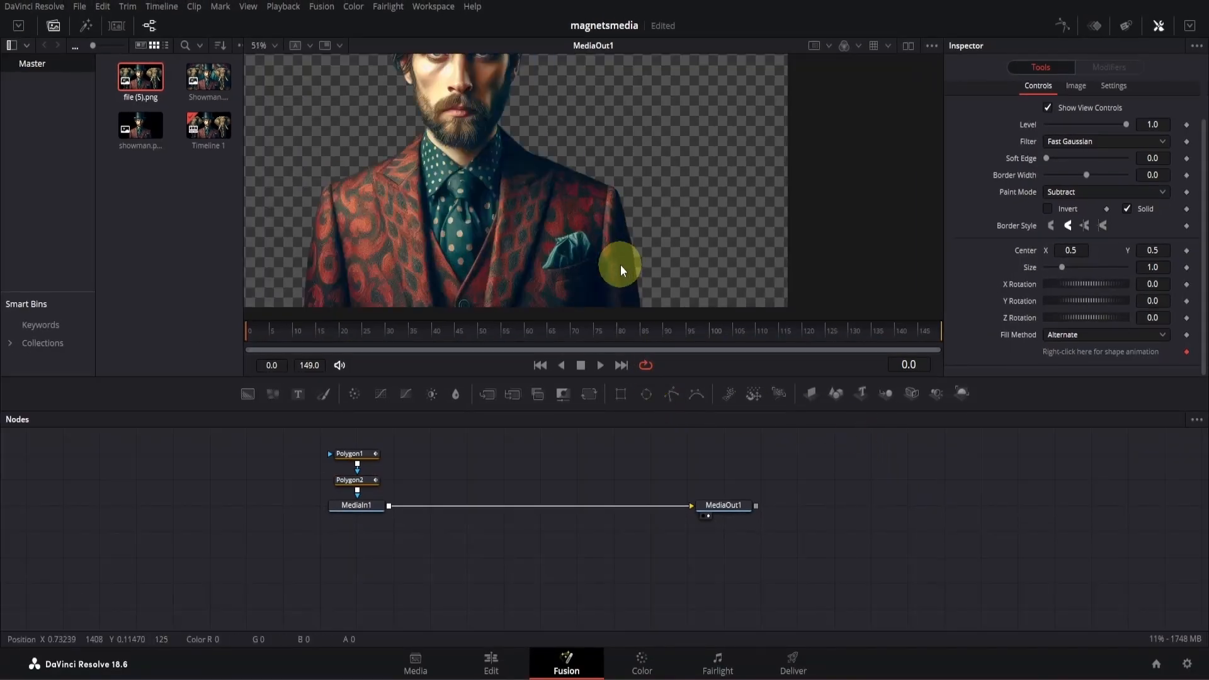
scroll(622, 269, down, 4)
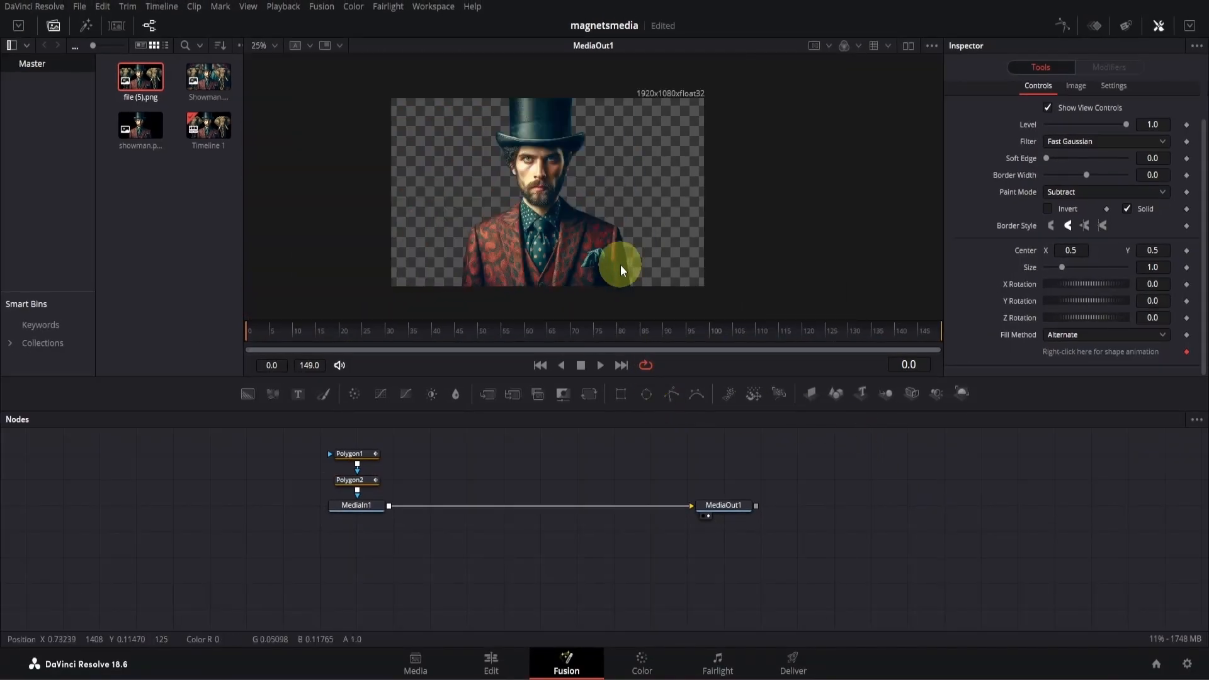
drag(649, 270, 641, 265)
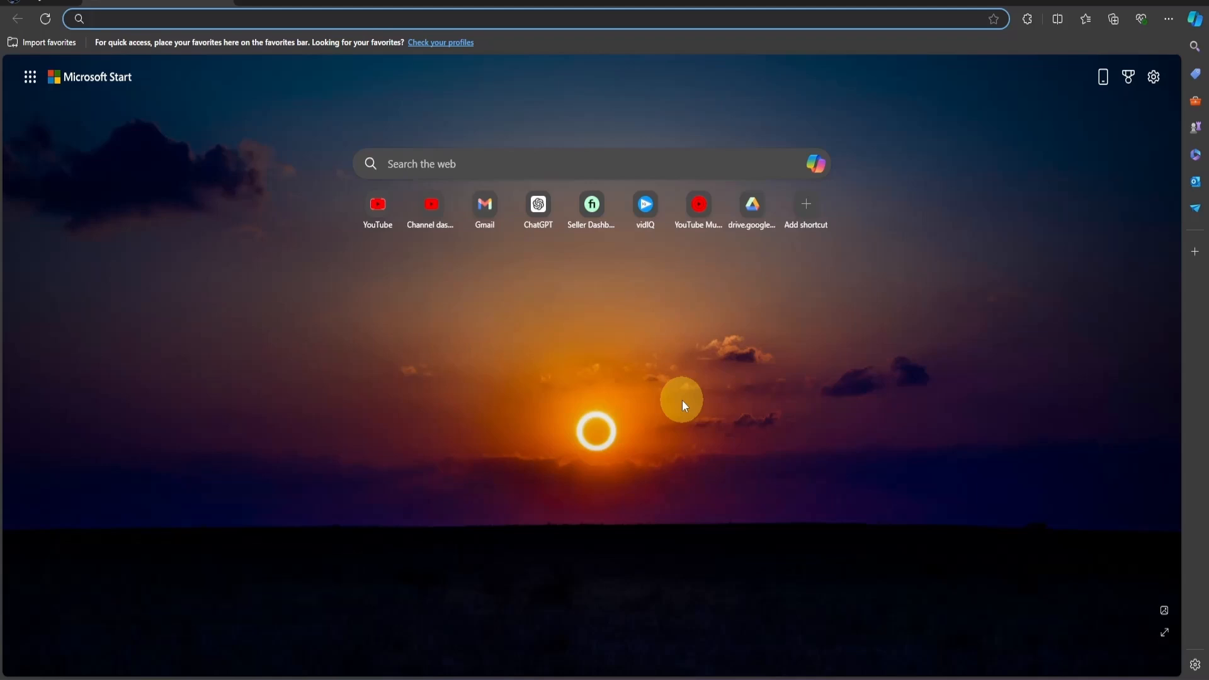
- Switch to the web browser, go to freepik.com and open its Retouch tool
text(free)
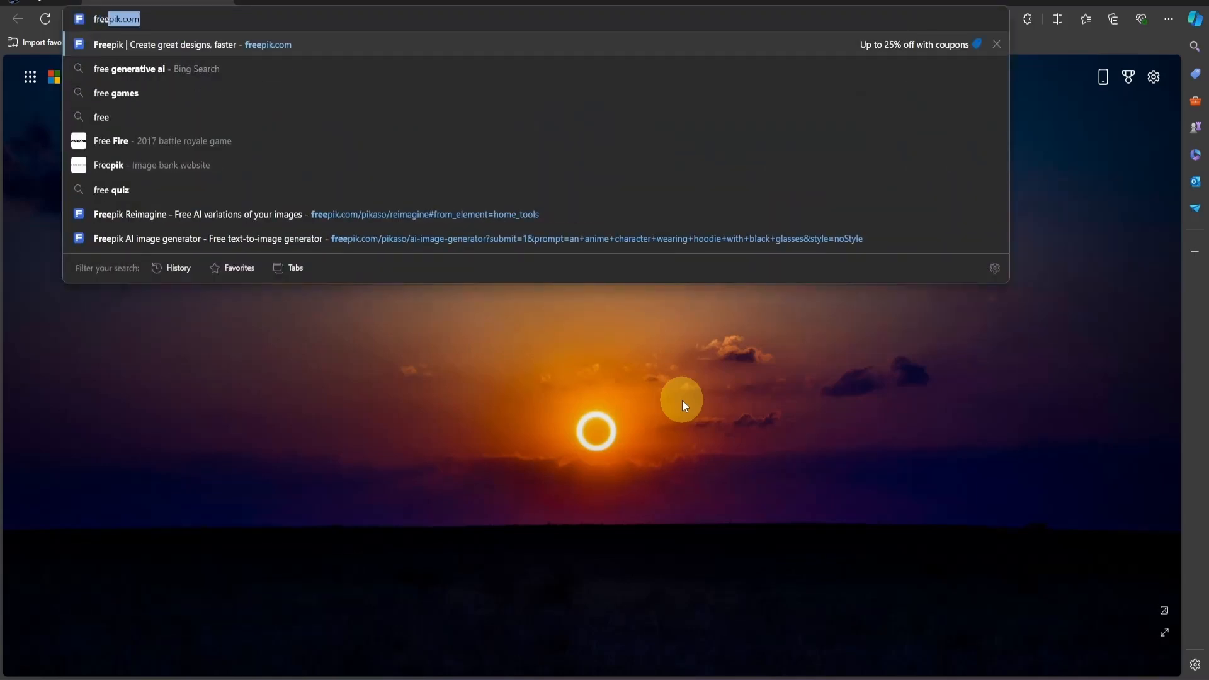
key(Return)
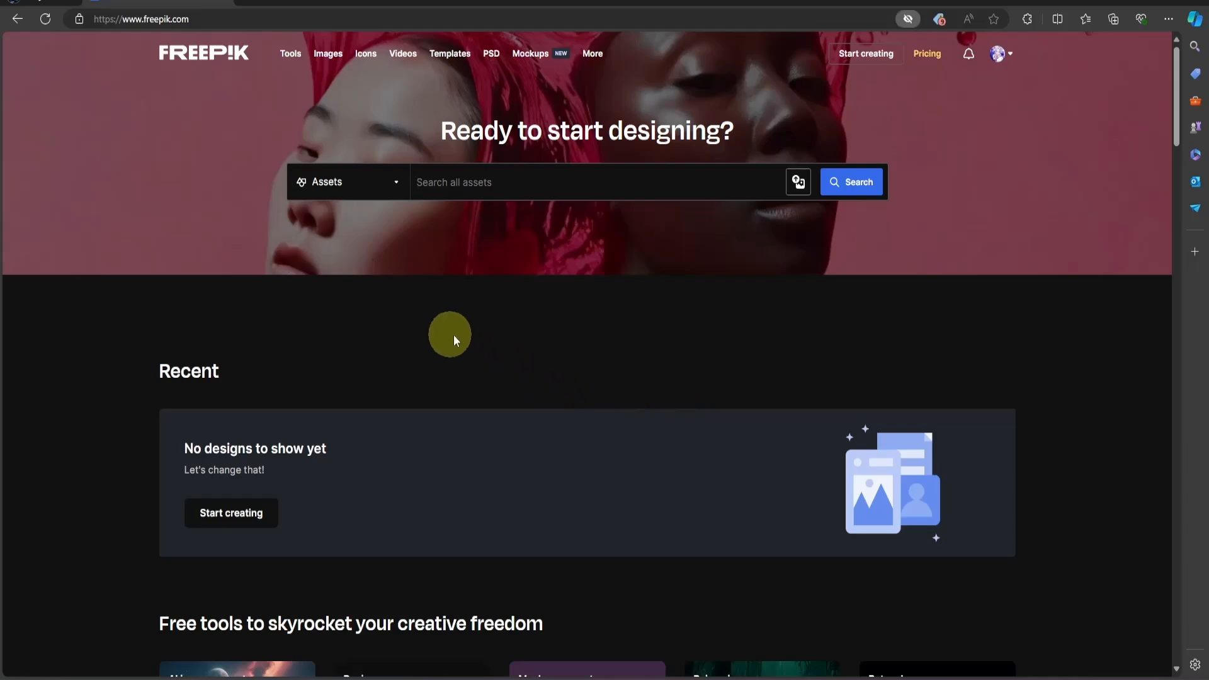
scroll(632, 334, down, 4)
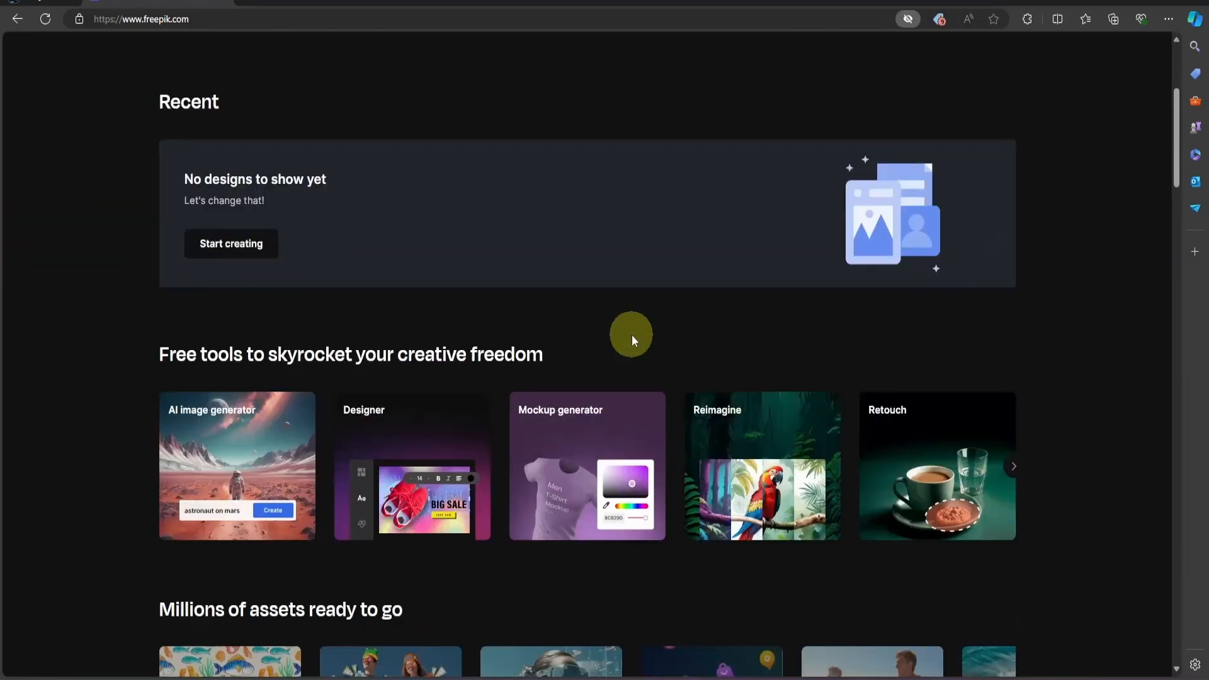
click(954, 465)
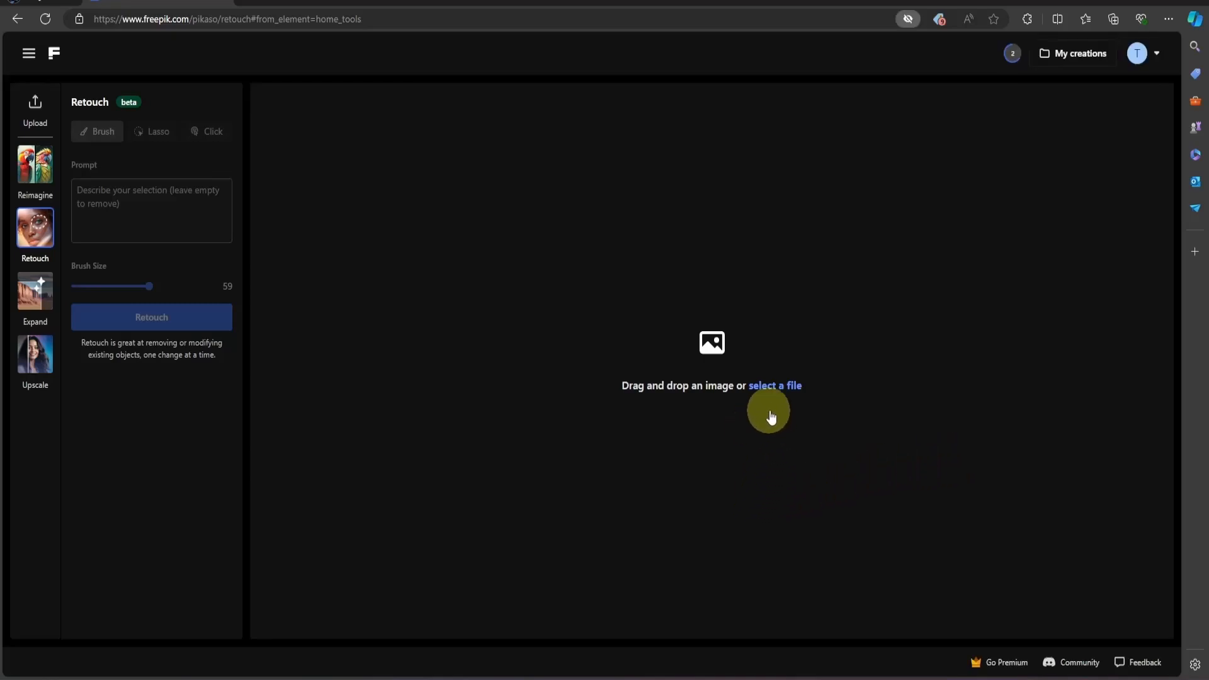
- Upload Showman.png from the MagnatesMedia Files folder to the Retouch tool
click(781, 388)
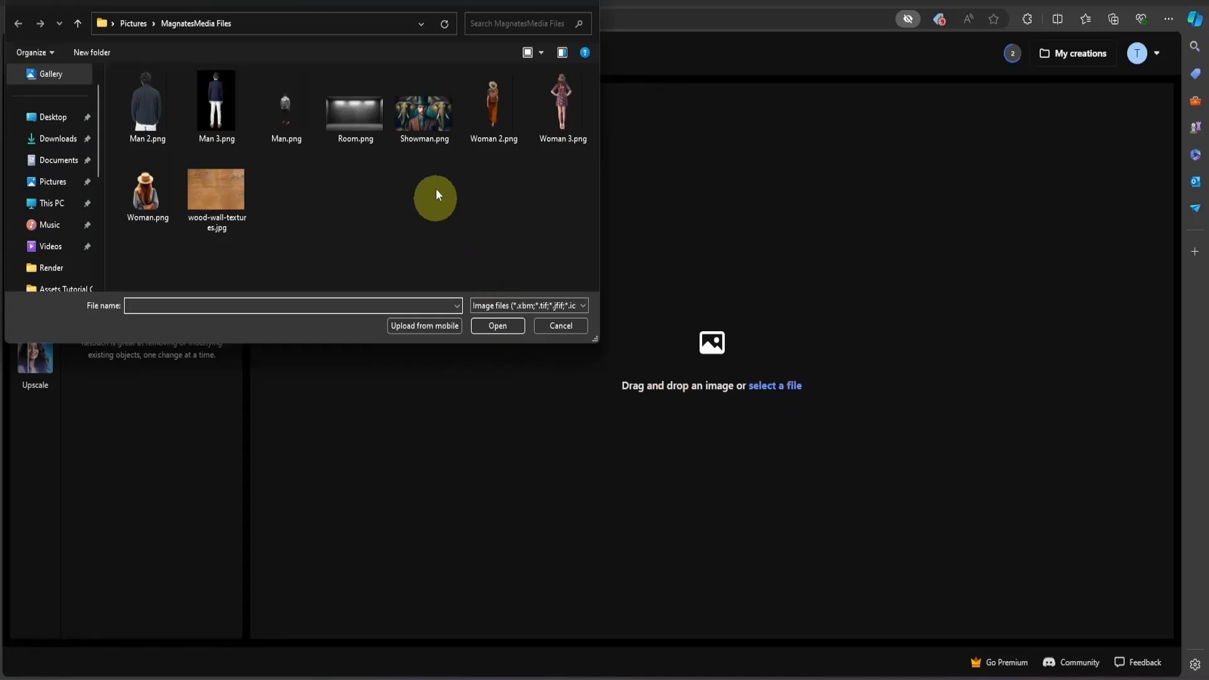
click(420, 119)
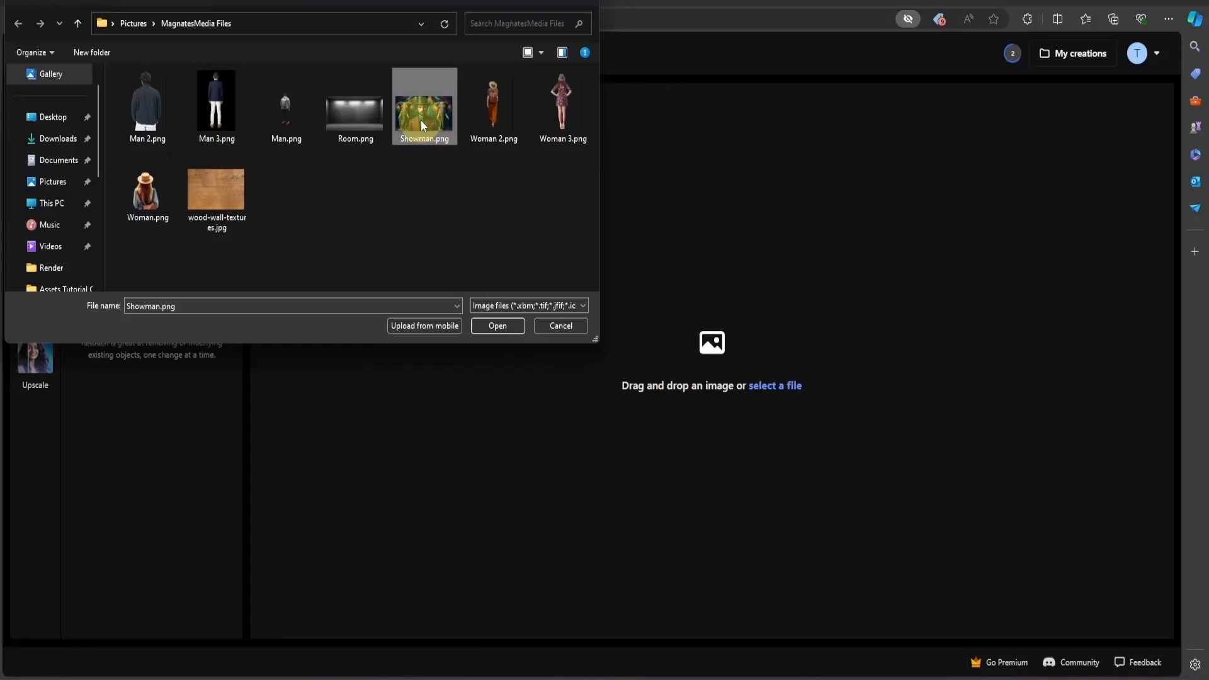
click(497, 326)
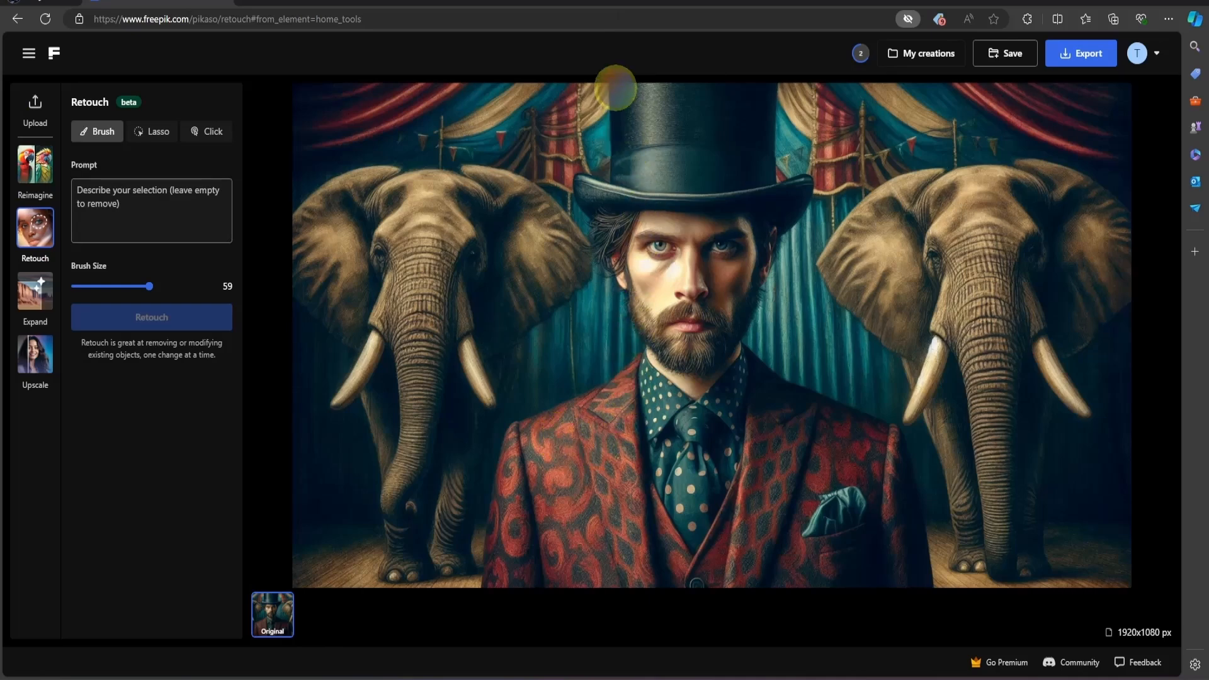
- Brush over the entire man, including his hat and jacket, and run Retouch with an empty prompt to remove him
mouse_move(617, 79)
mouse_down()
mouse_move(624, 180)
mouse_move(591, 183)
mouse_move(655, 341)
mouse_move(592, 401)
mouse_move(534, 423)
mouse_move(509, 468)
mouse_move(497, 588)
mouse_move(920, 596)
mouse_move(893, 447)
mouse_move(785, 393)
mouse_move(734, 341)
mouse_up()
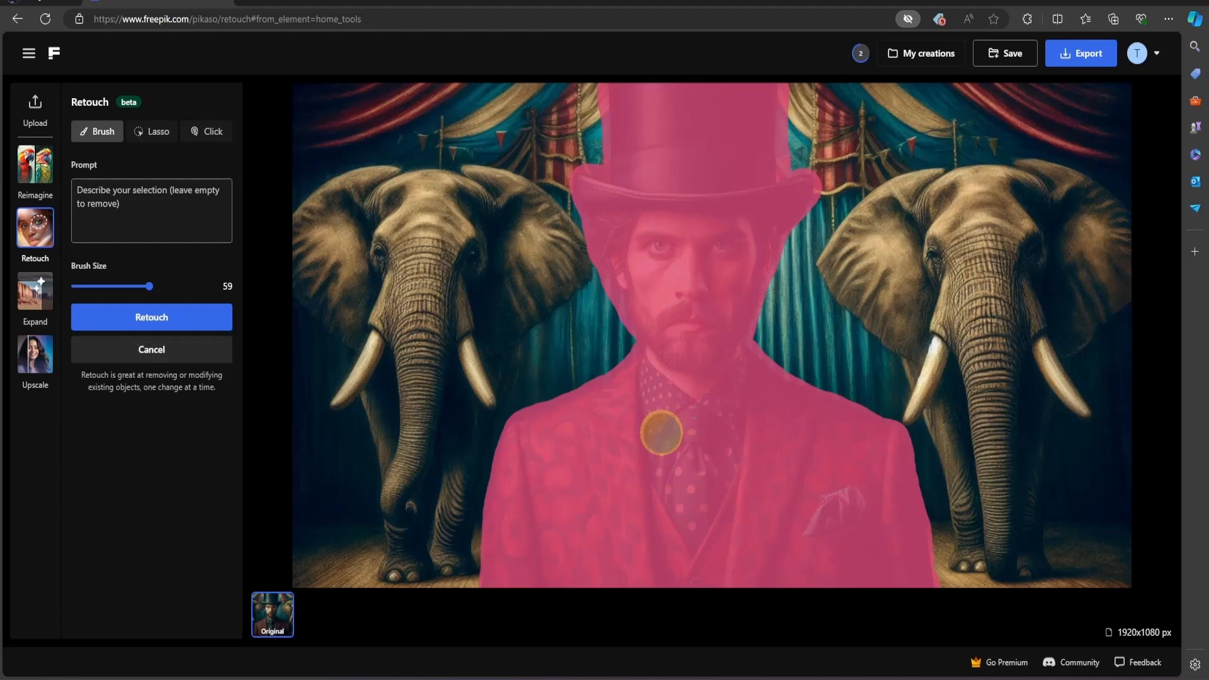
click(94, 191)
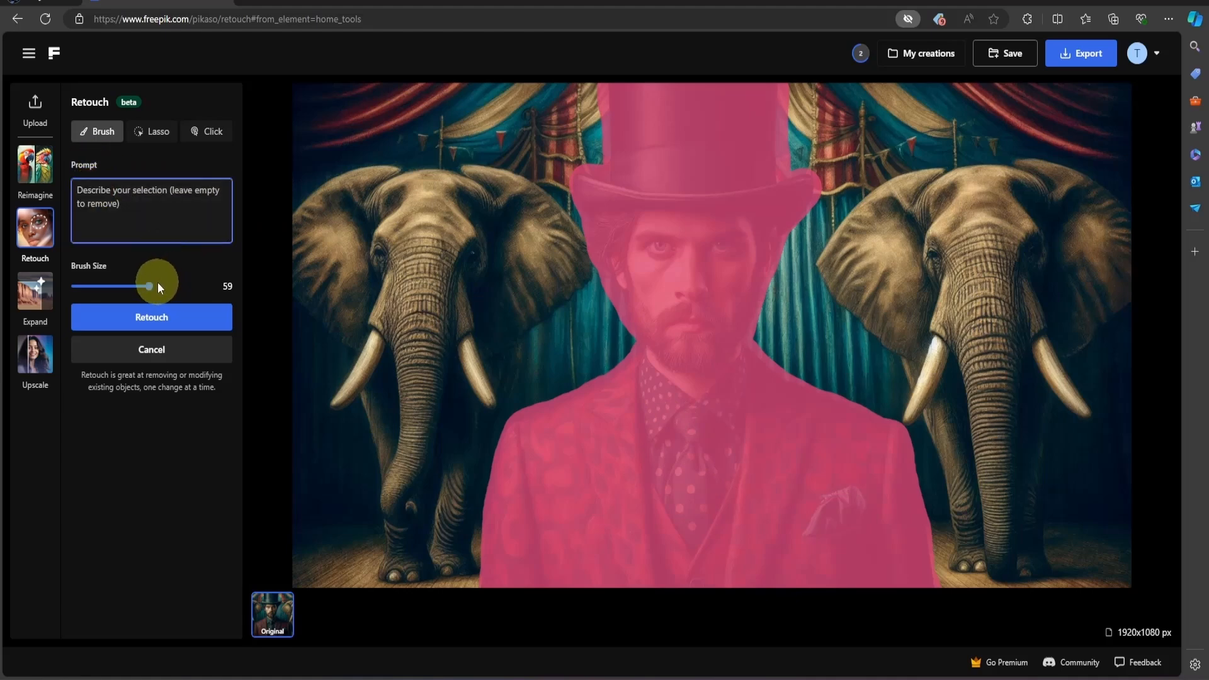
click(183, 318)
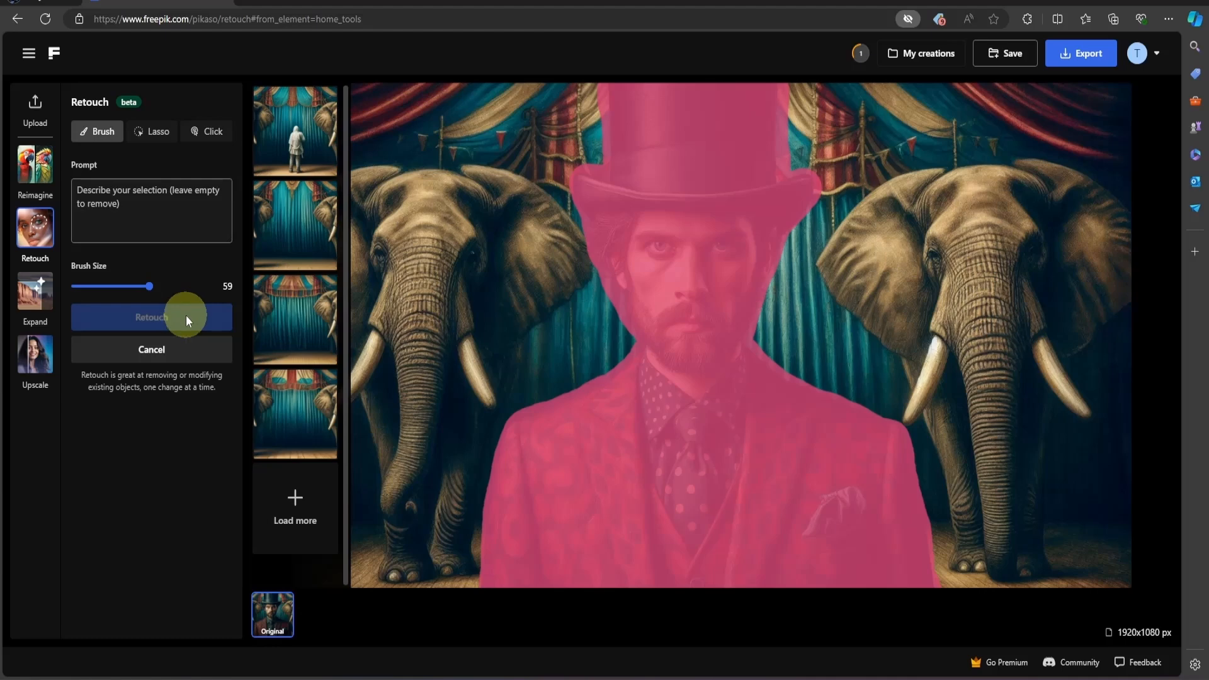
- Choose the fourth retouched result, the empty stage between both elephants, and download it at 1920 x 1080 px
click(302, 310)
click(304, 414)
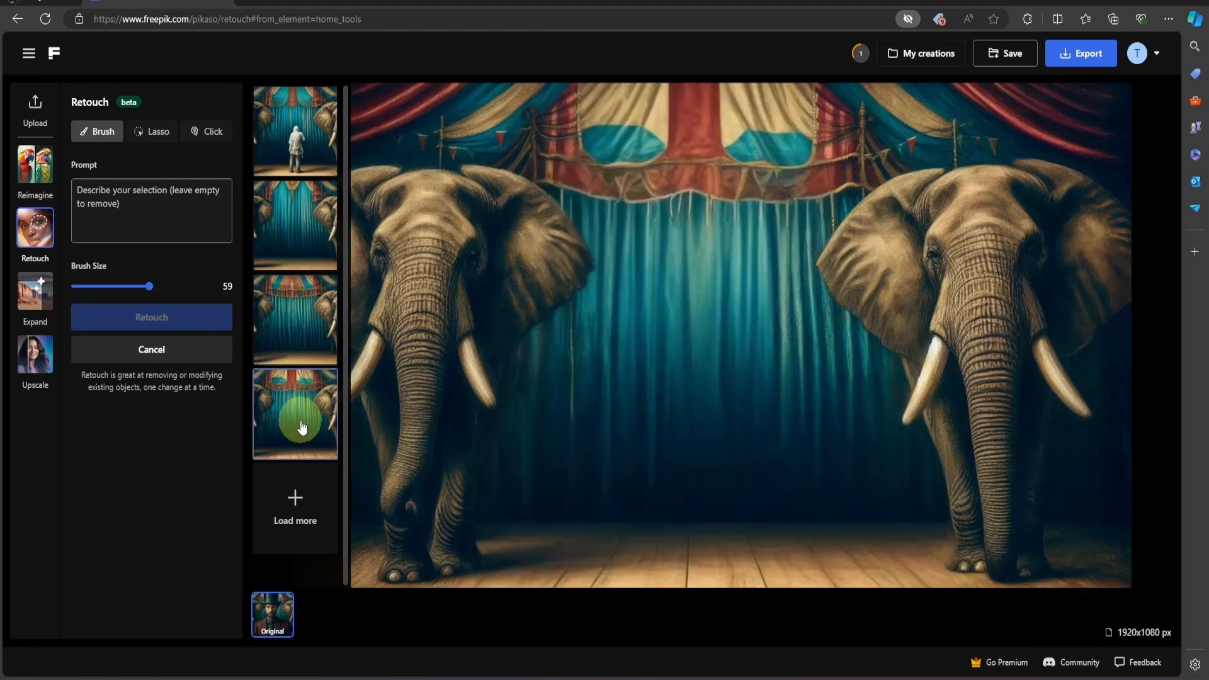
click(302, 427)
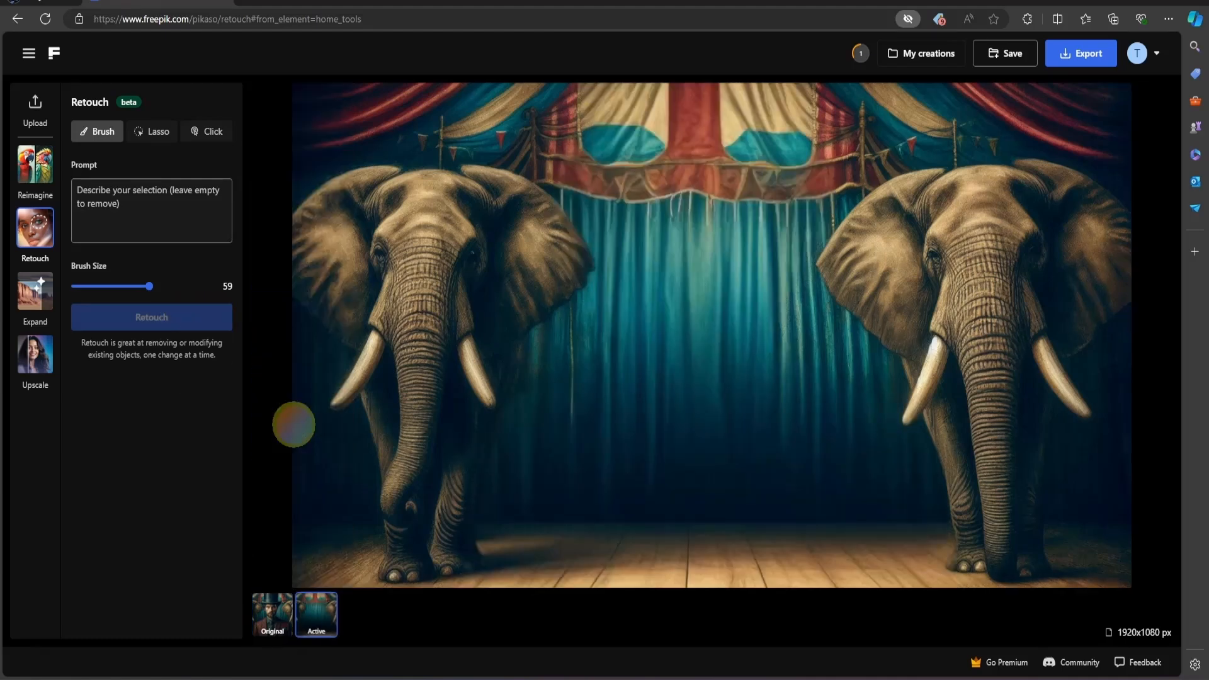
click(1090, 57)
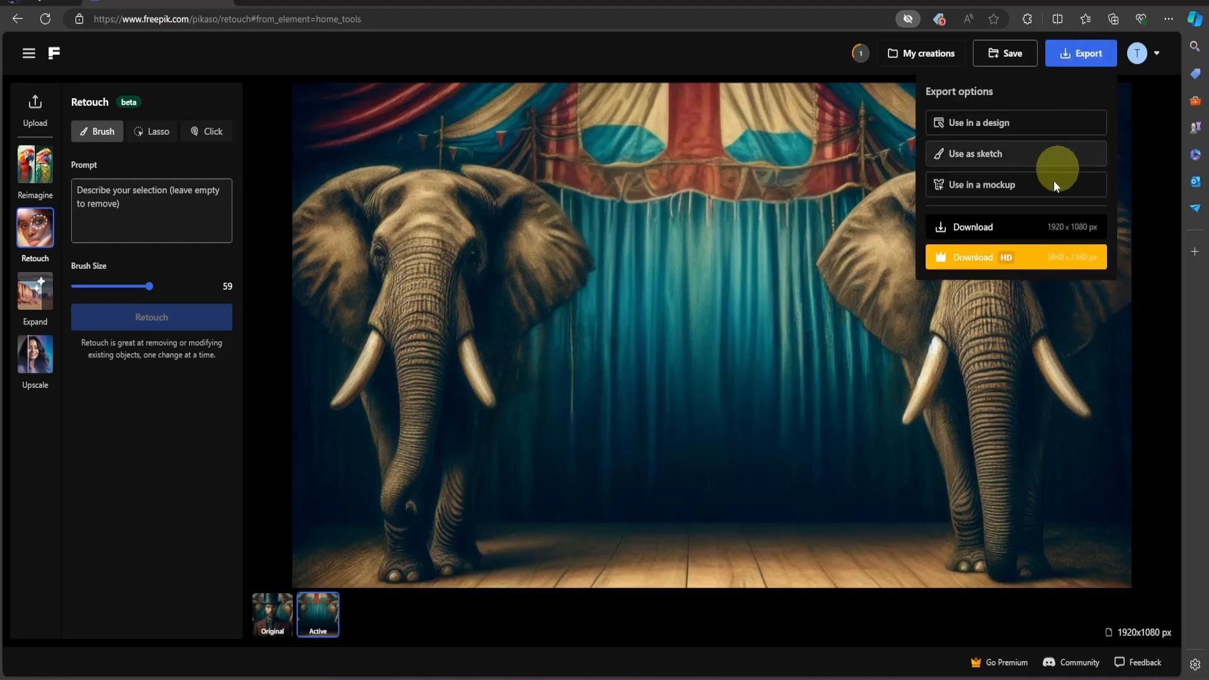
click(986, 232)
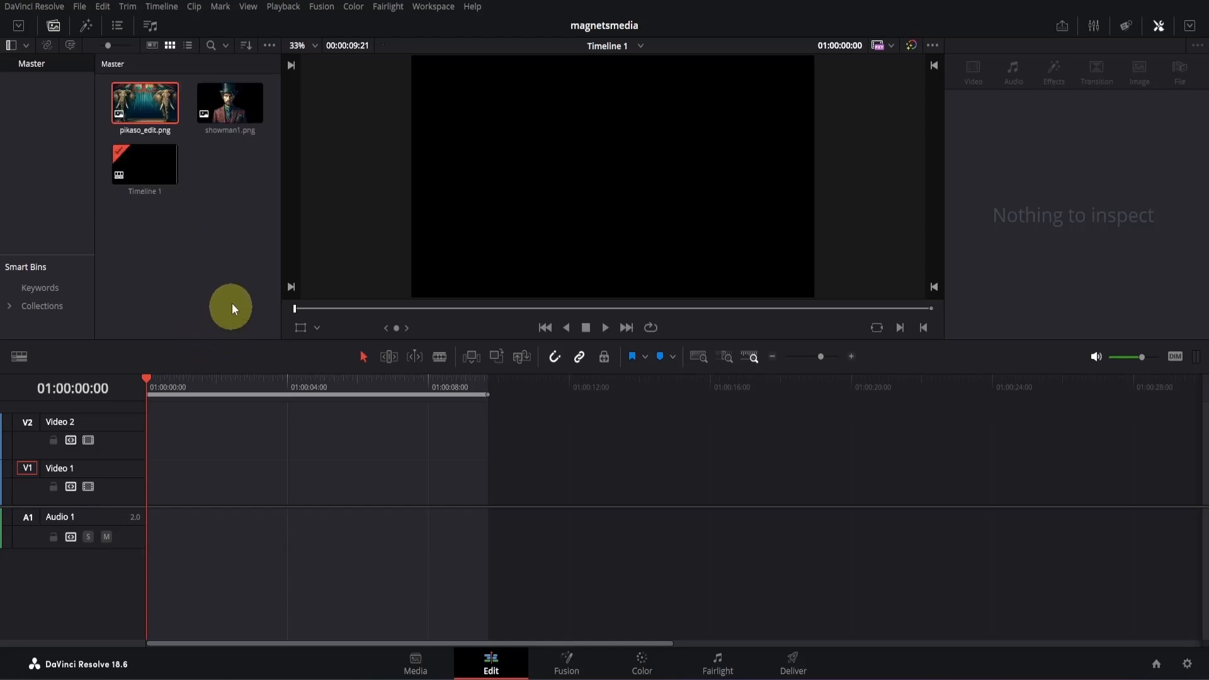
- Switch to DaVinci Resolve and create a 5-second, 30 fps Fusion composition named Fusion Composition 1 in the Master bin
click(163, 131)
click(237, 95)
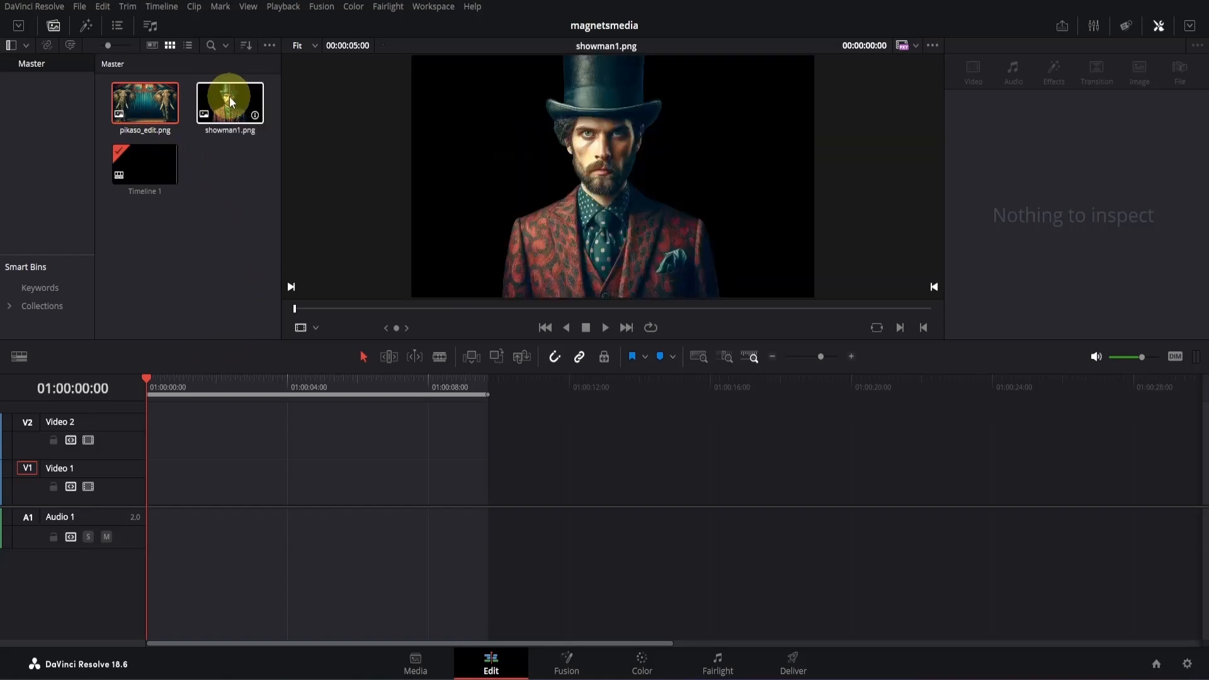
click(203, 264)
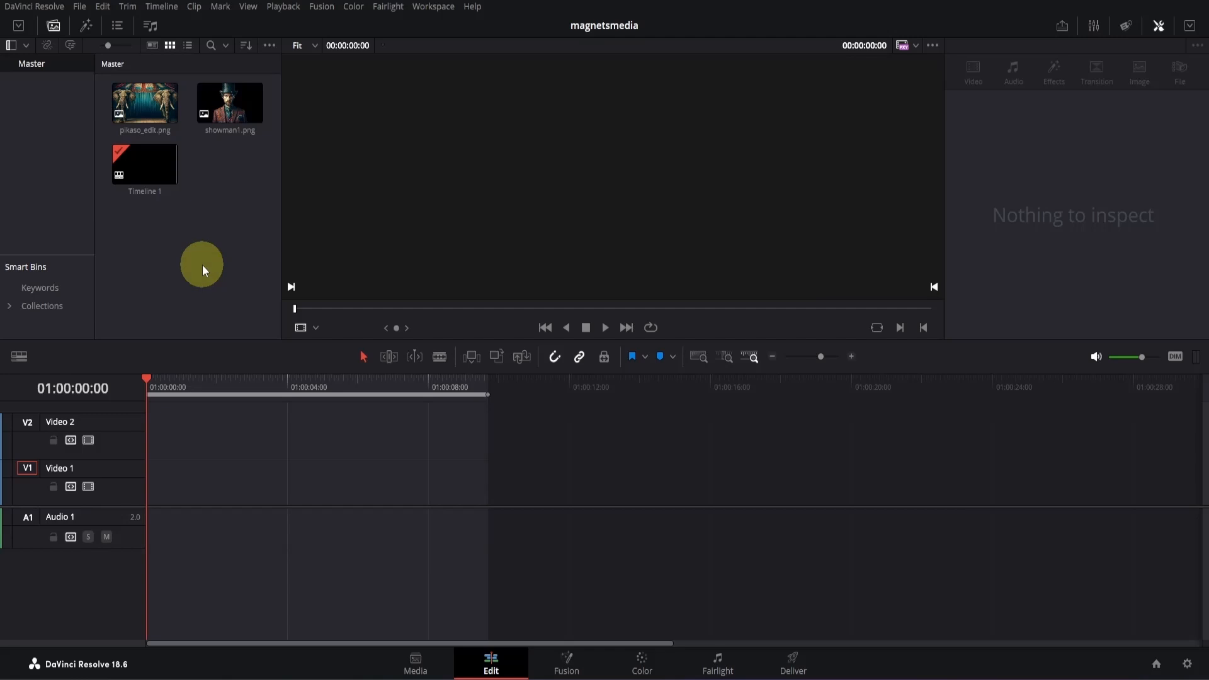
right_click(181, 250)
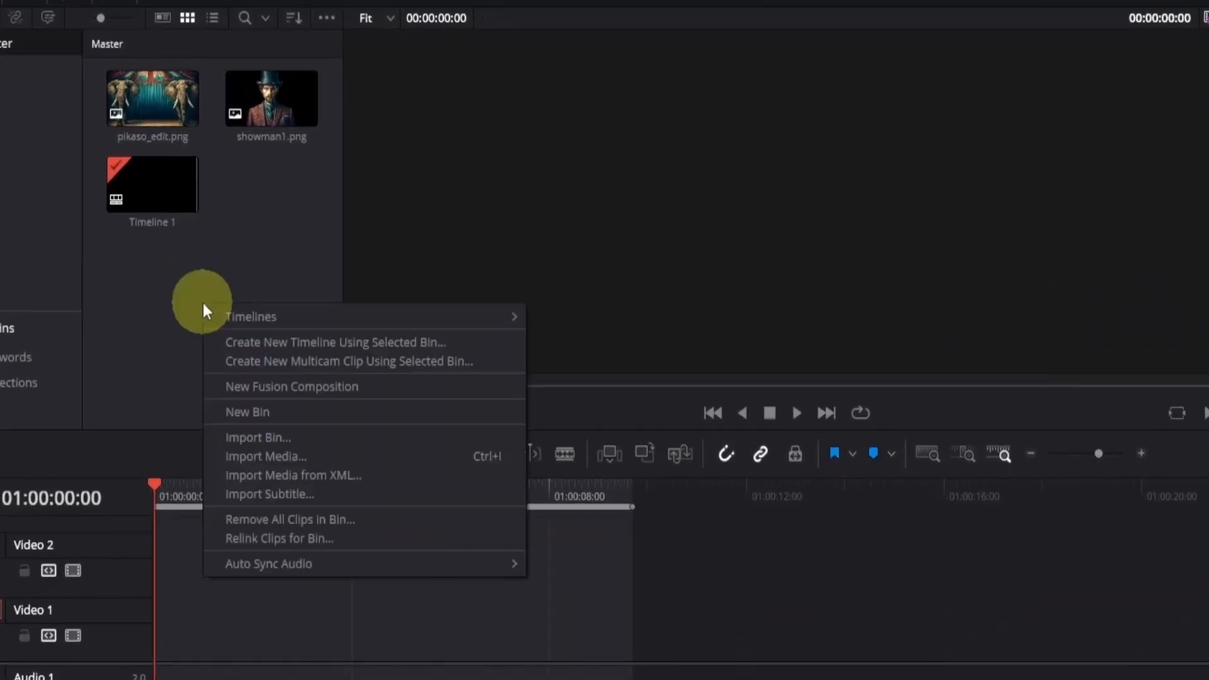
click(238, 386)
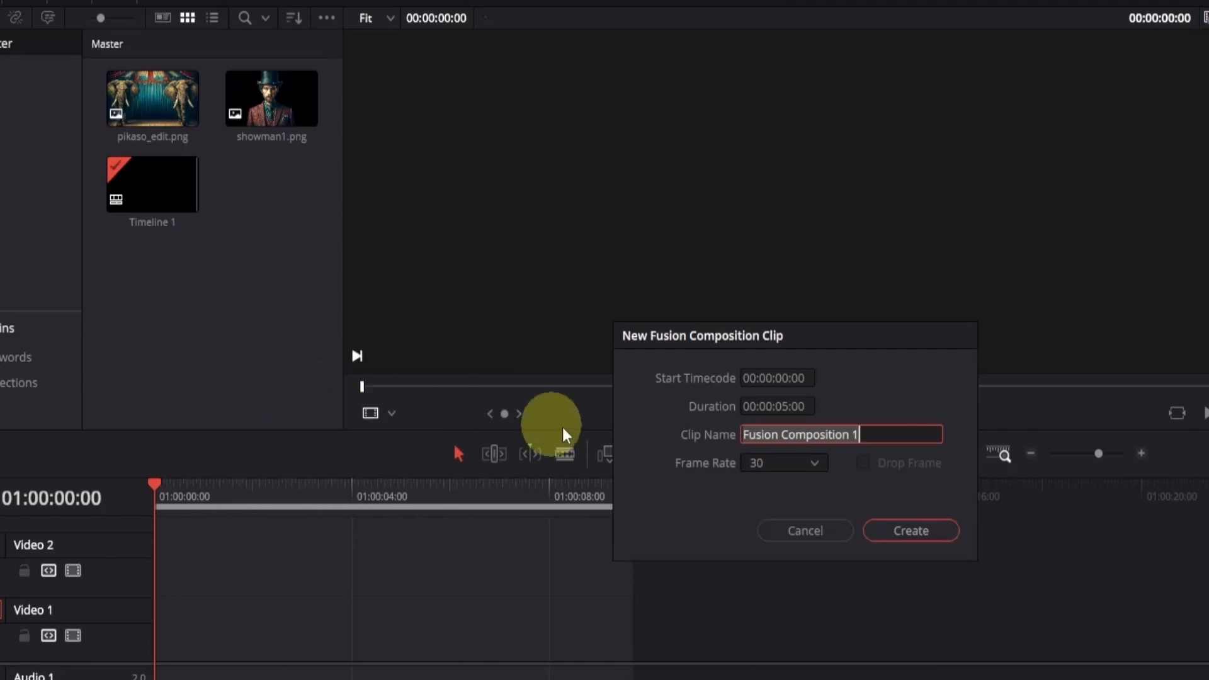
click(894, 529)
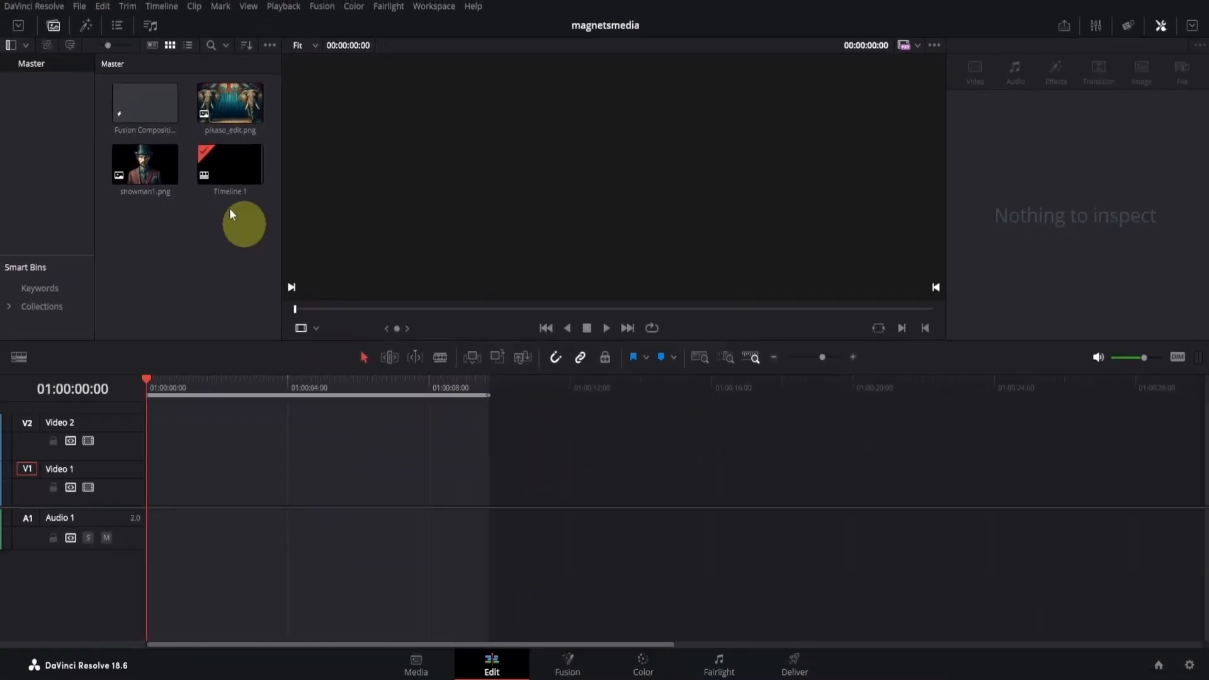
- Place Fusion Composition 1 at the start of the Video 1 track and open it on the Fusion page
drag(127, 111, 237, 477)
drag(336, 482, 236, 489)
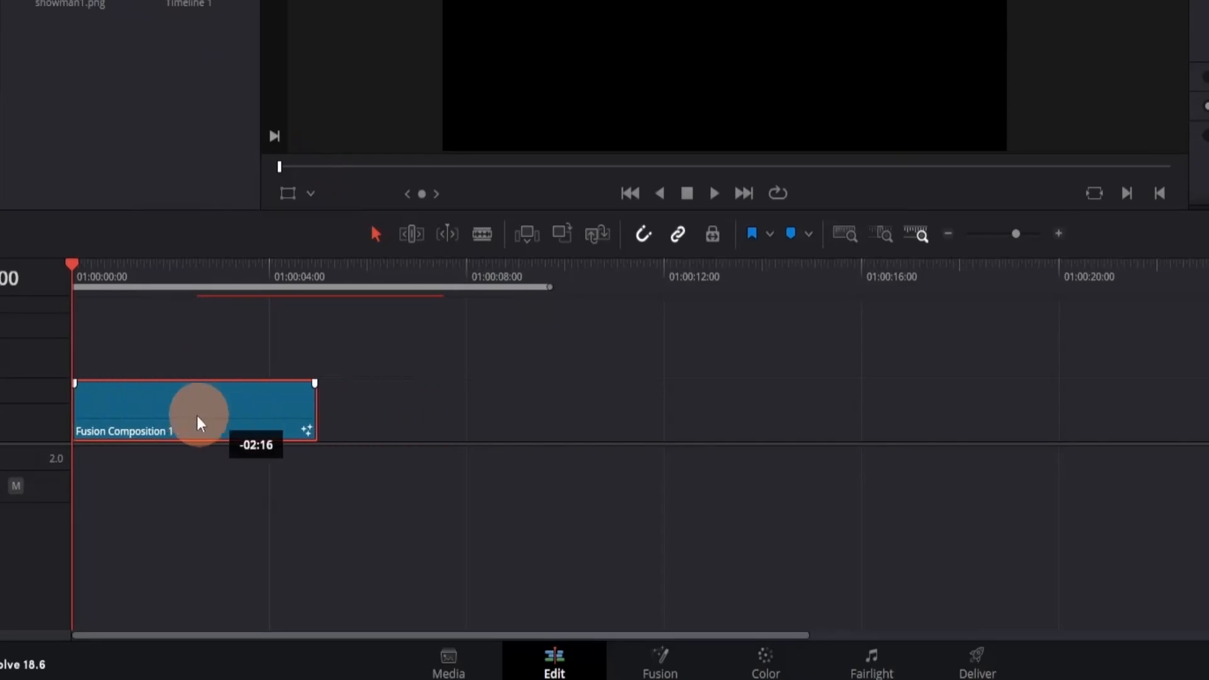
drag(71, 266, 104, 262)
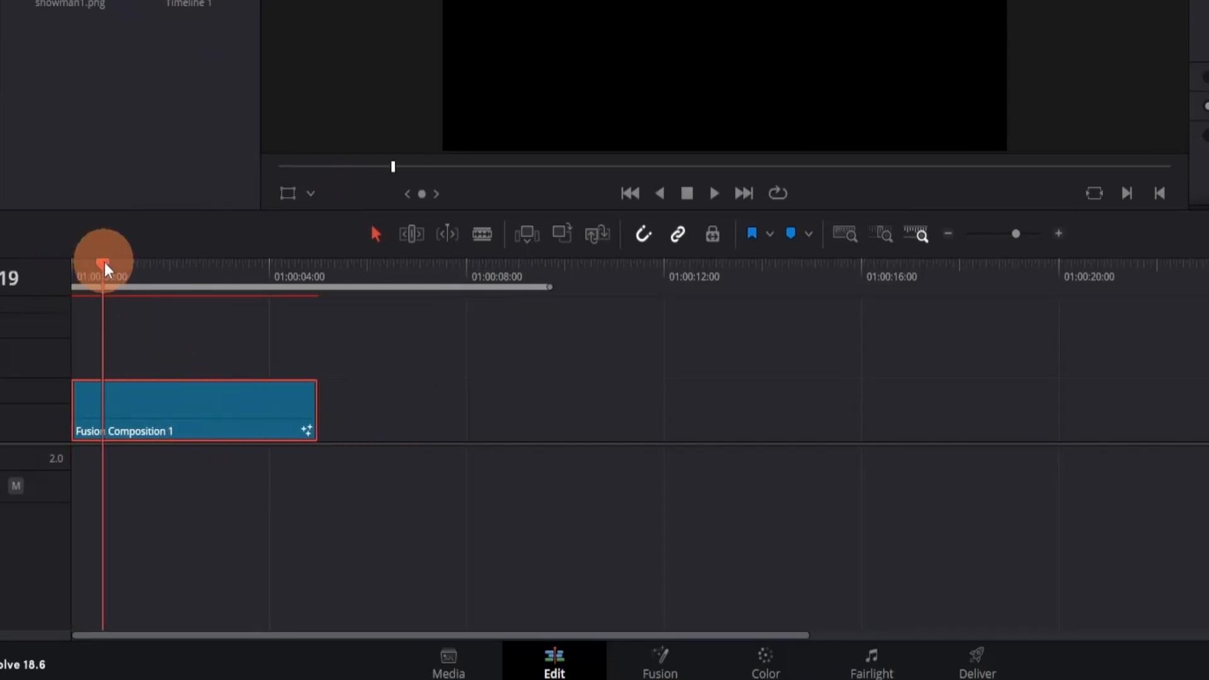
click(664, 658)
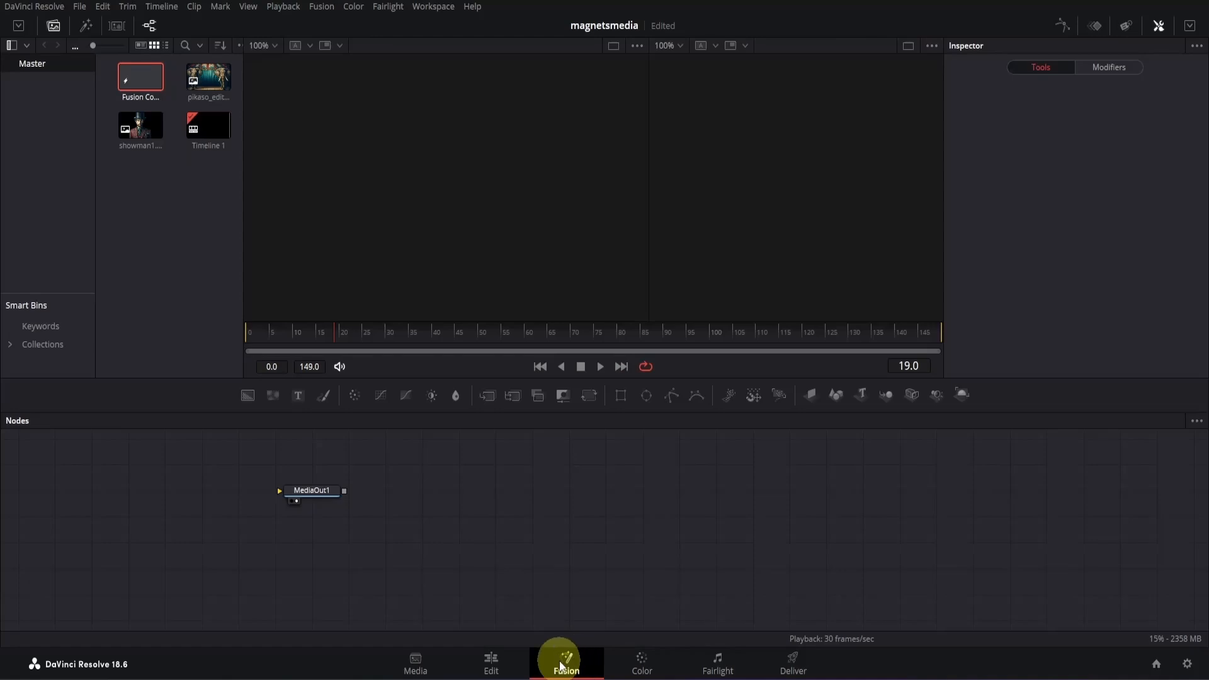
- Move MediaOut1 well away to make room, then add pikaso_edit.png to the node graph and show it in the first viewer
click(327, 500)
drag(316, 493, 883, 524)
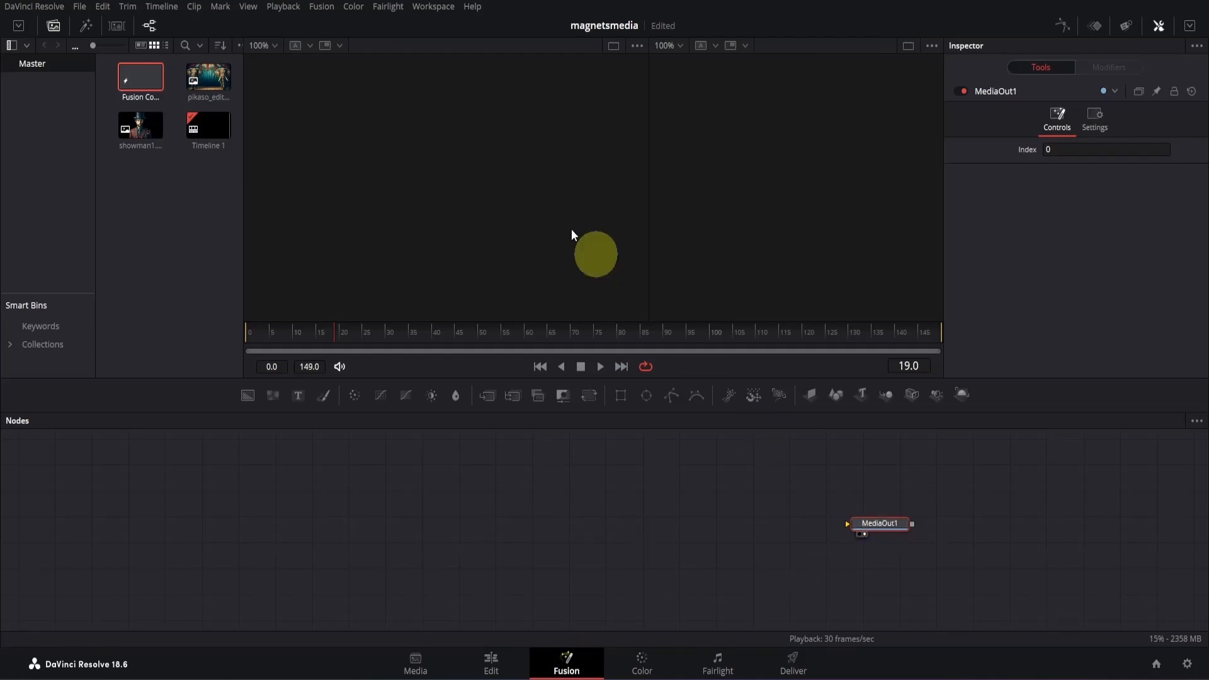
drag(211, 84, 285, 527)
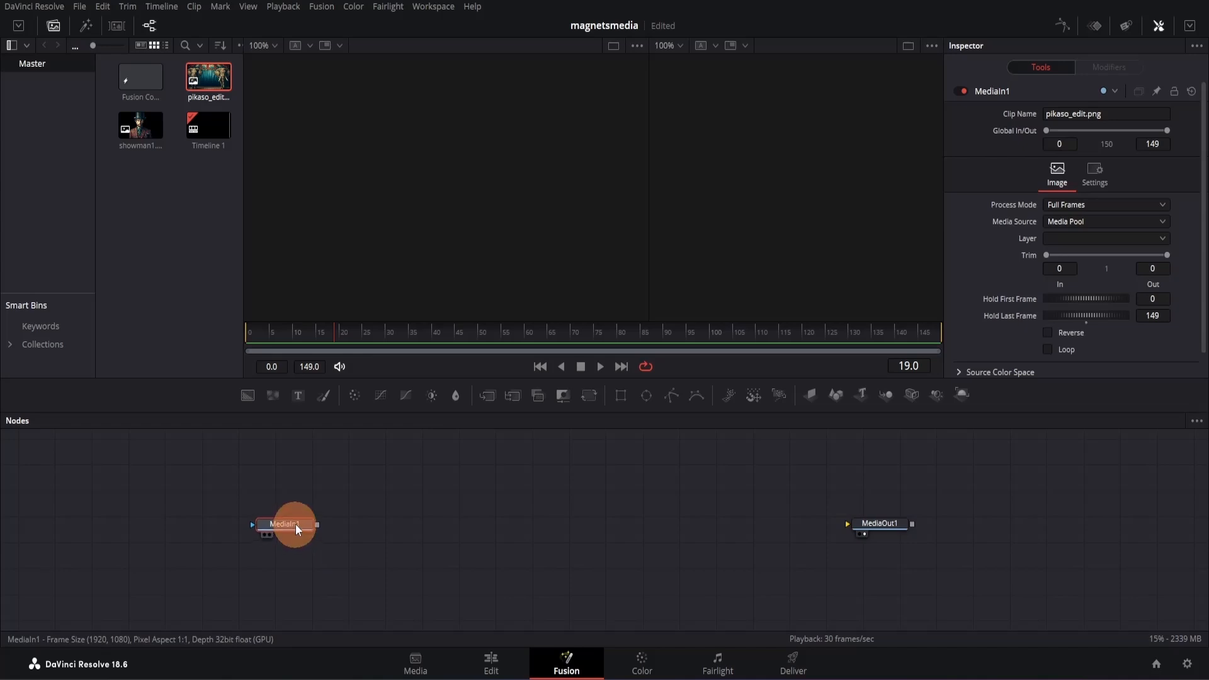
drag(296, 524, 400, 235)
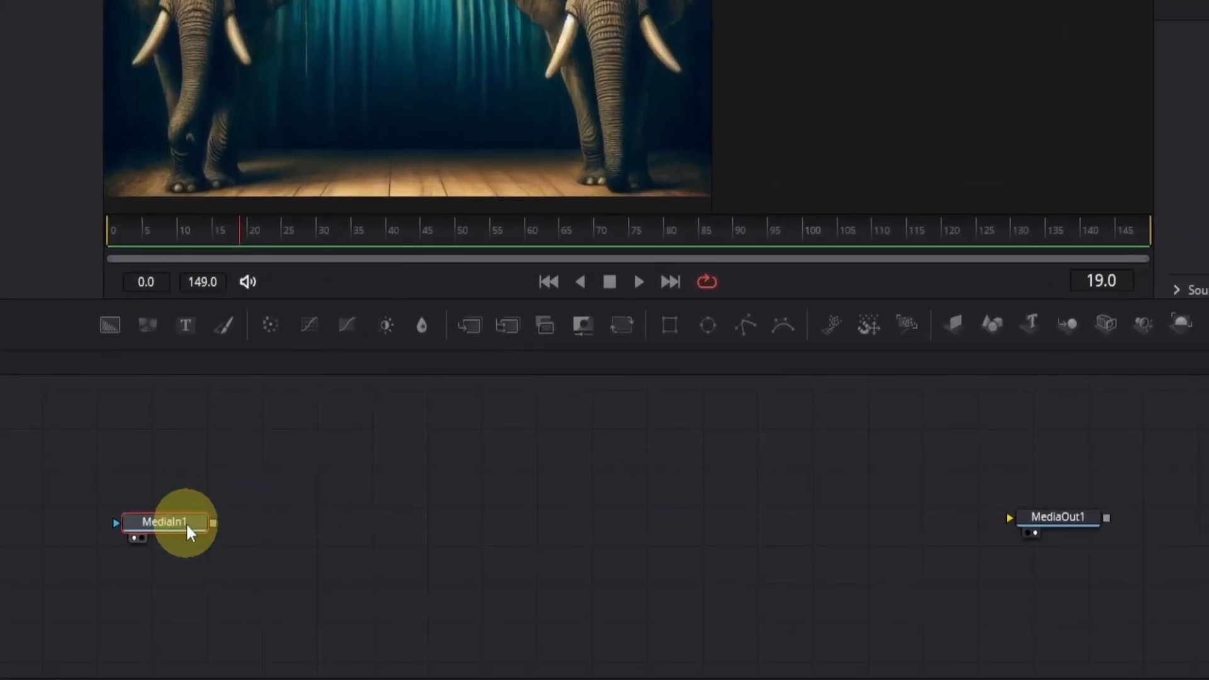
- Rename the pikaso_edit.png node as BG
key(F2)
text(B)
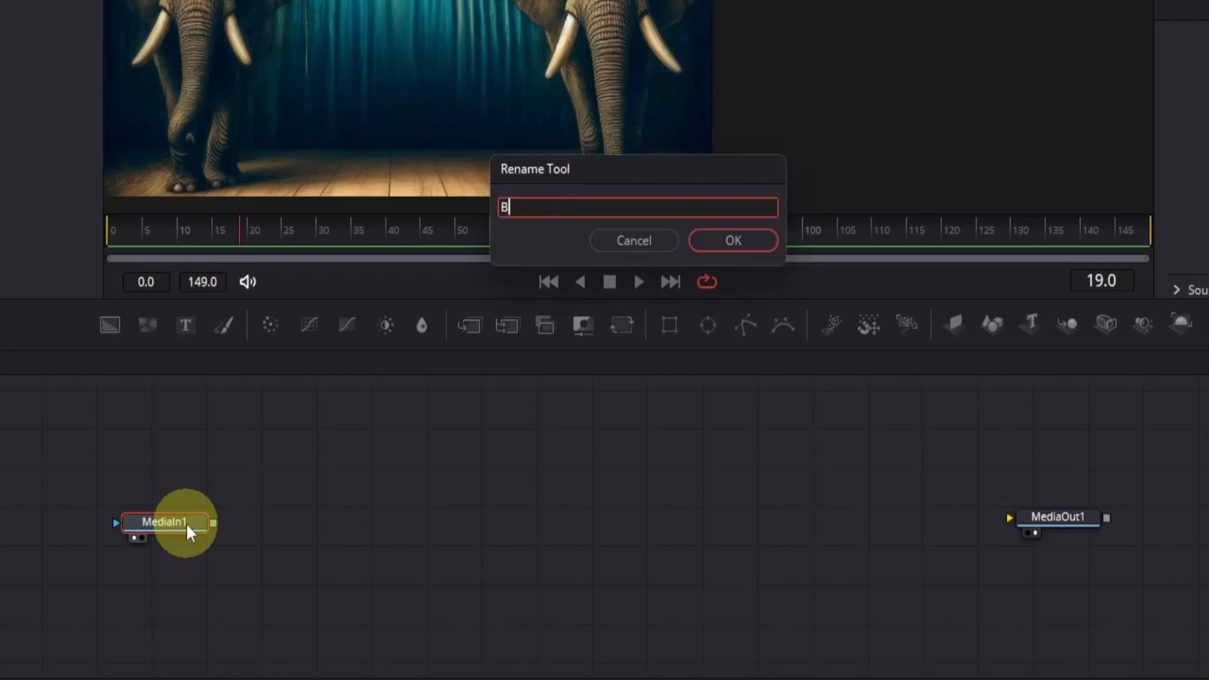
text(G)
key(Return)
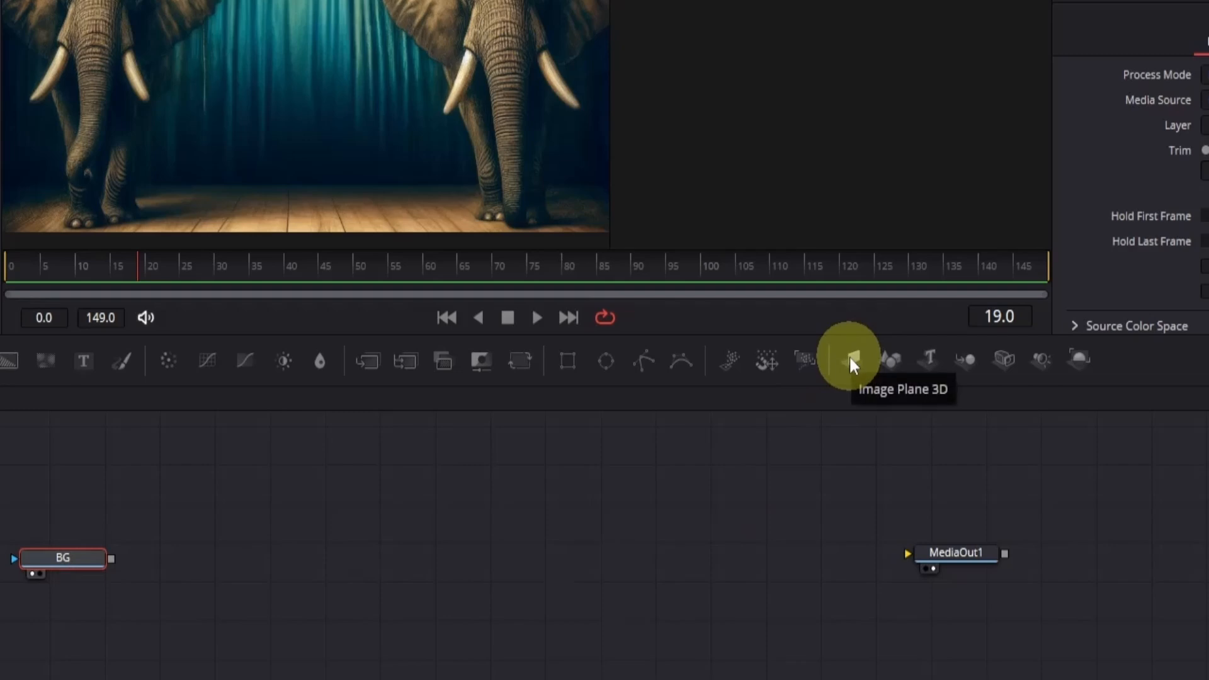
- Chain an Image Plane 3D and a Renderer 3D after BG, connect the renderer to MediaOut1, and save the project
click(850, 359)
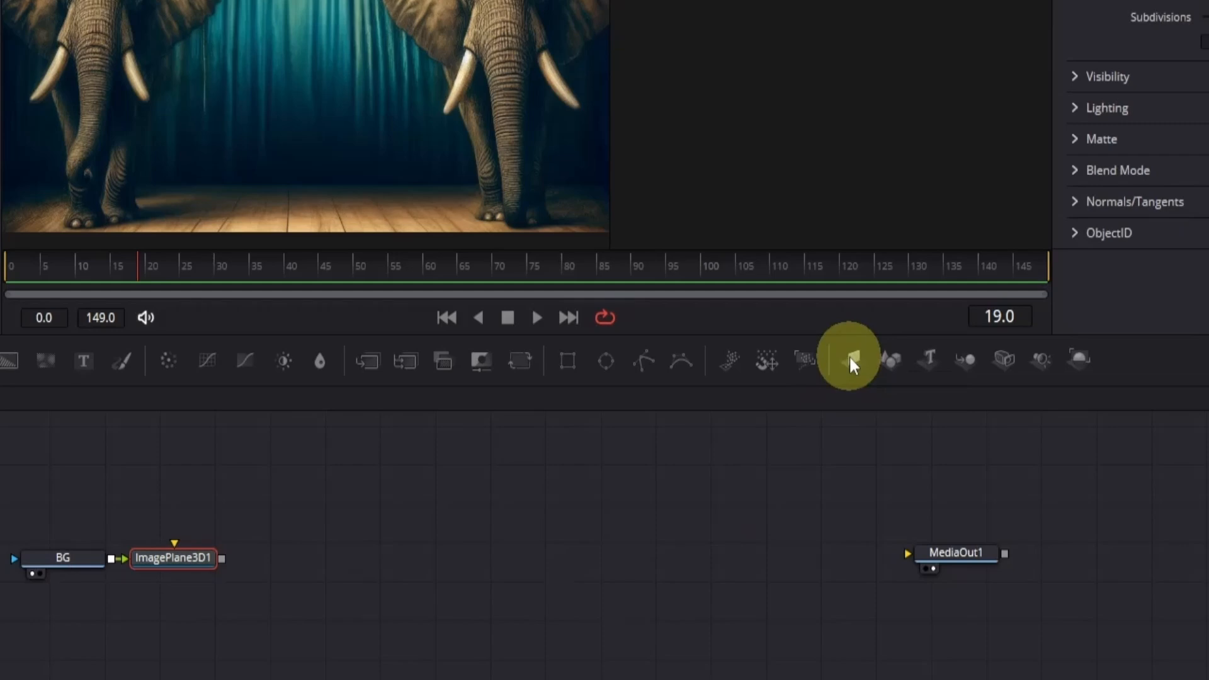
click(1082, 353)
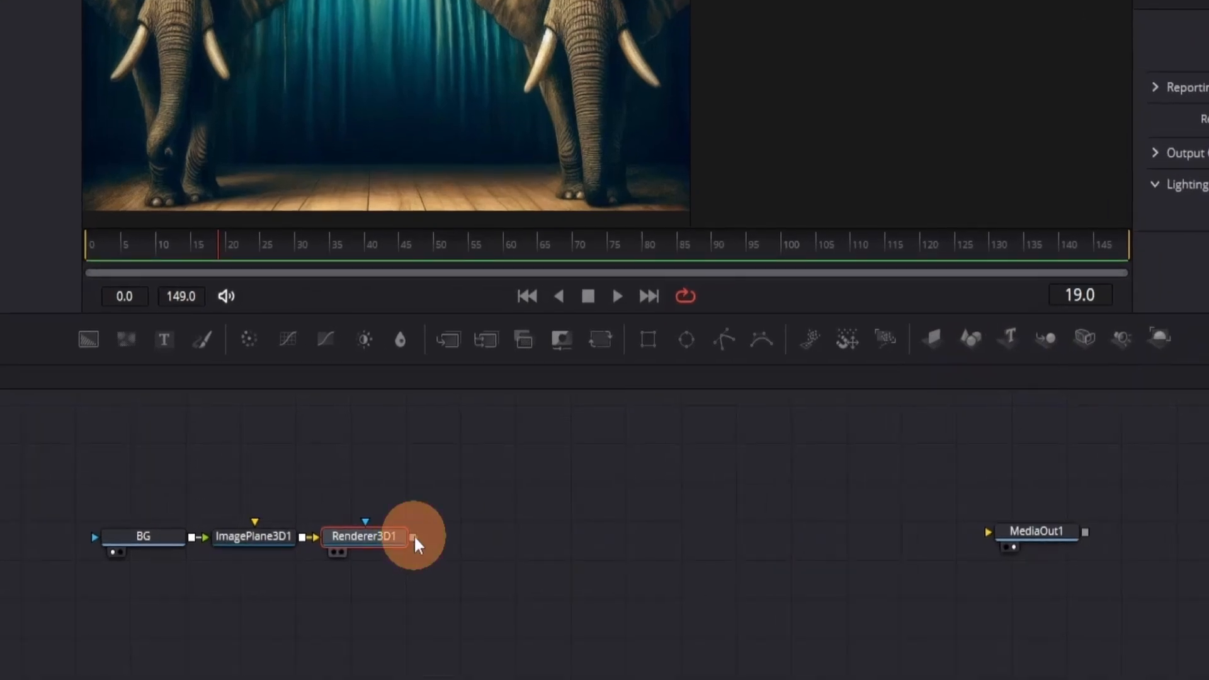
drag(414, 534, 1005, 536)
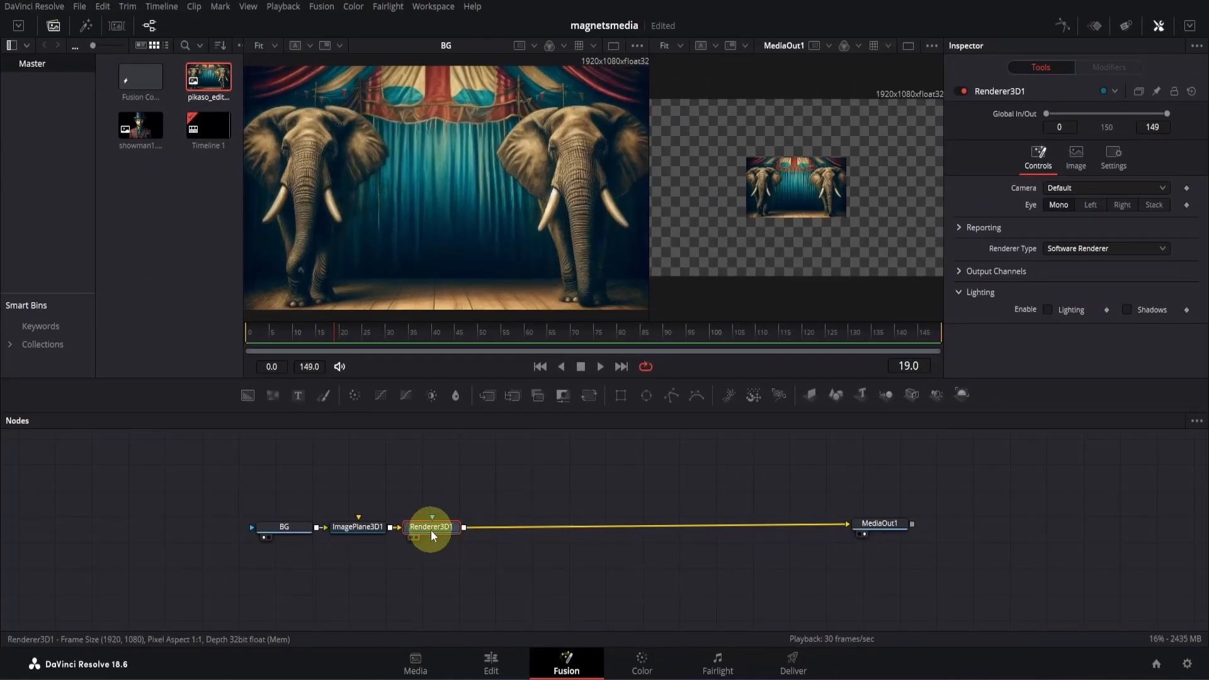
drag(431, 528, 579, 525)
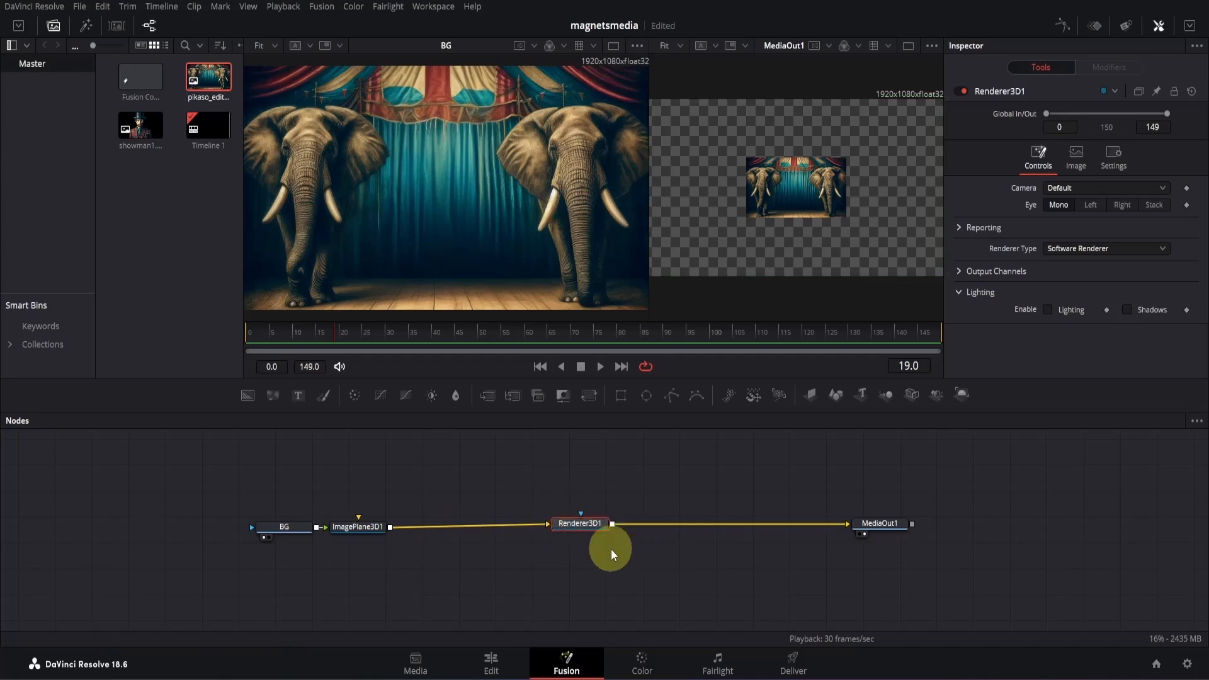
key(ctrl+s)
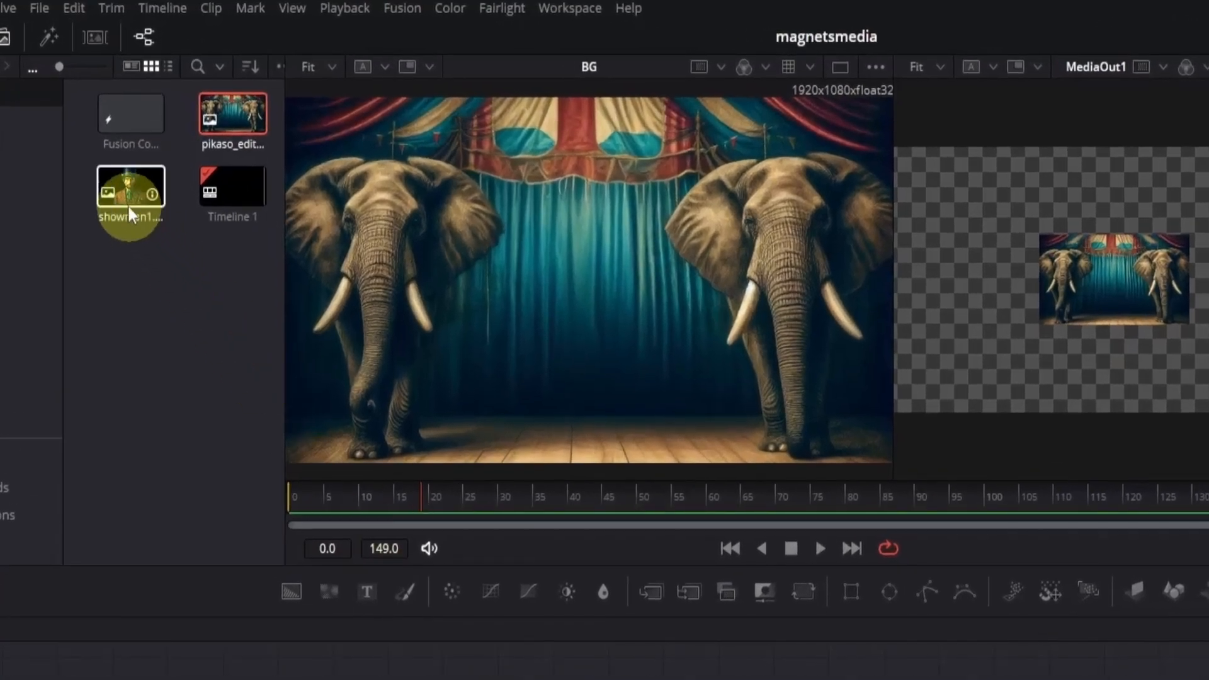
- Add showman1.png to the node graph above BG and rename its node as SHOWMAN
drag(130, 214, 285, 483)
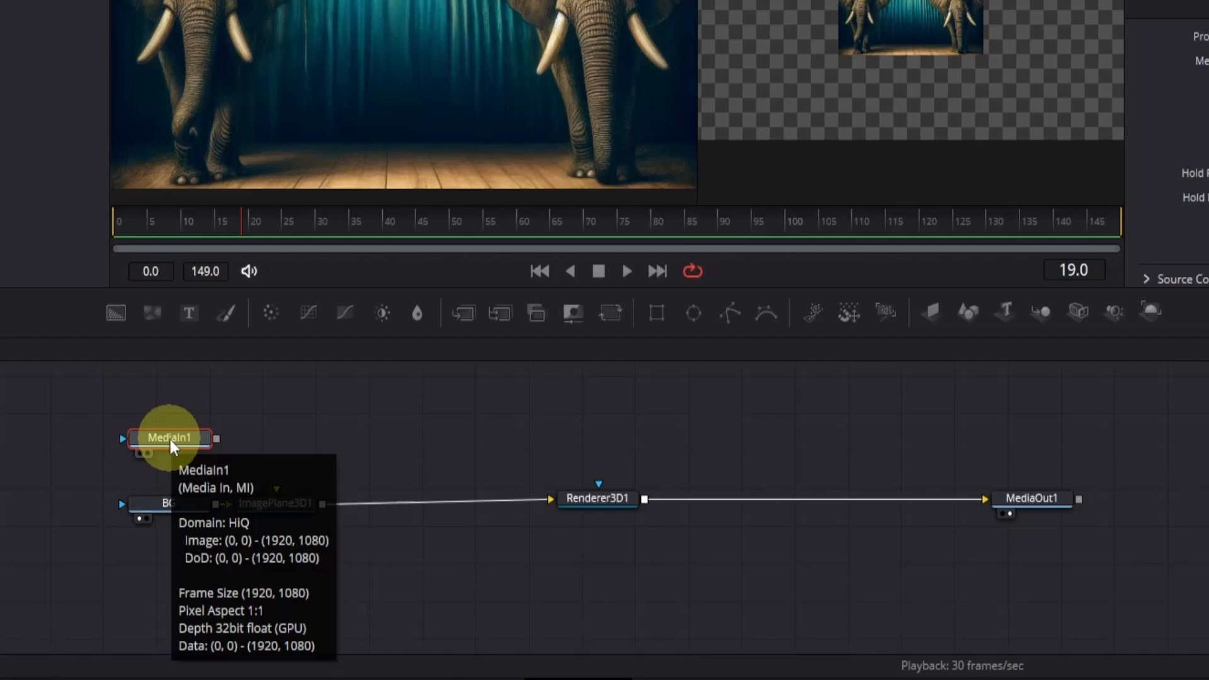
key(F2)
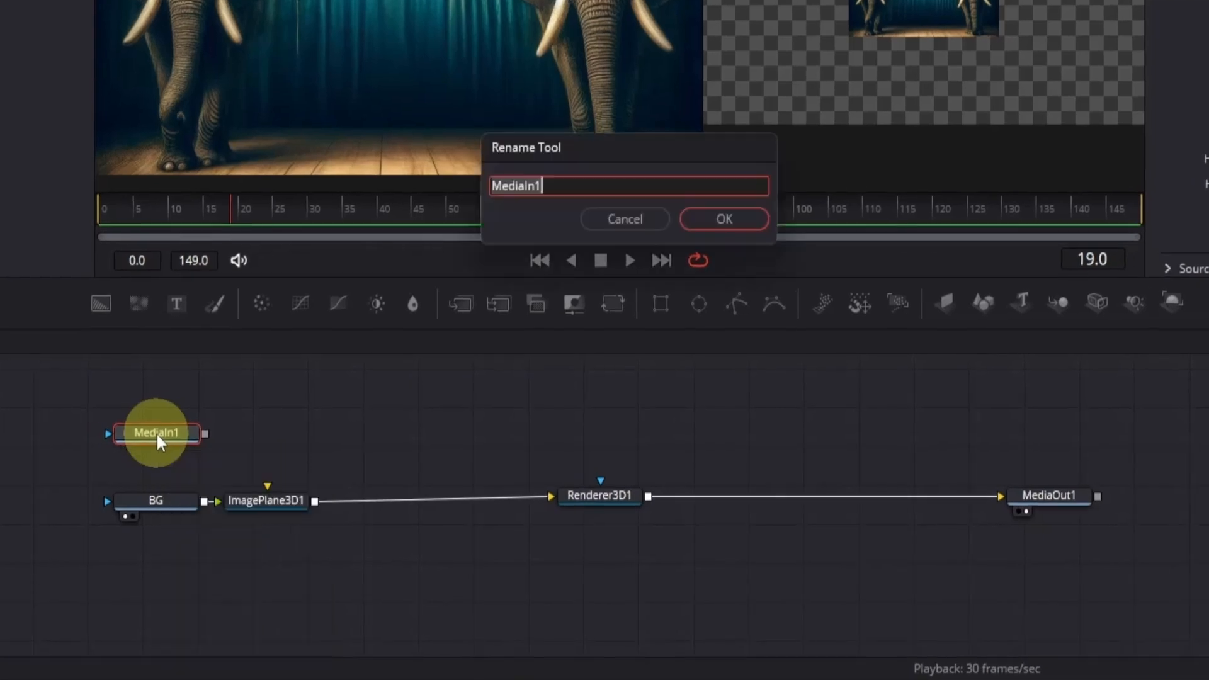
text(SHOWMAN)
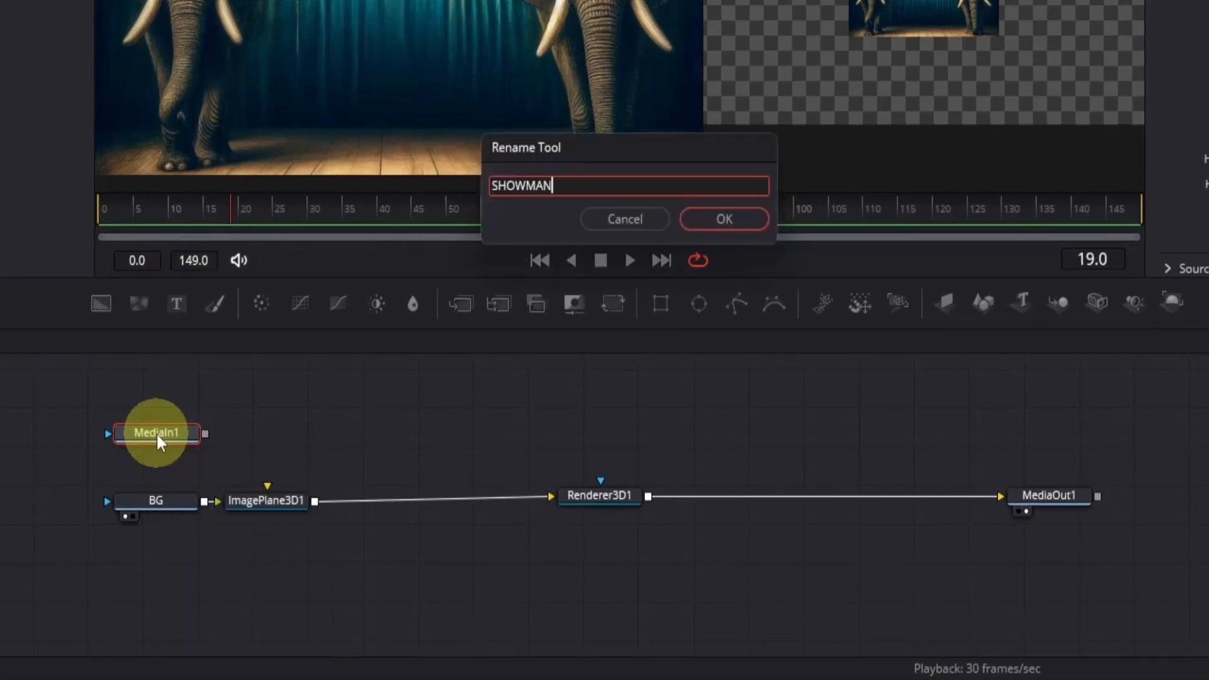
key(Return)
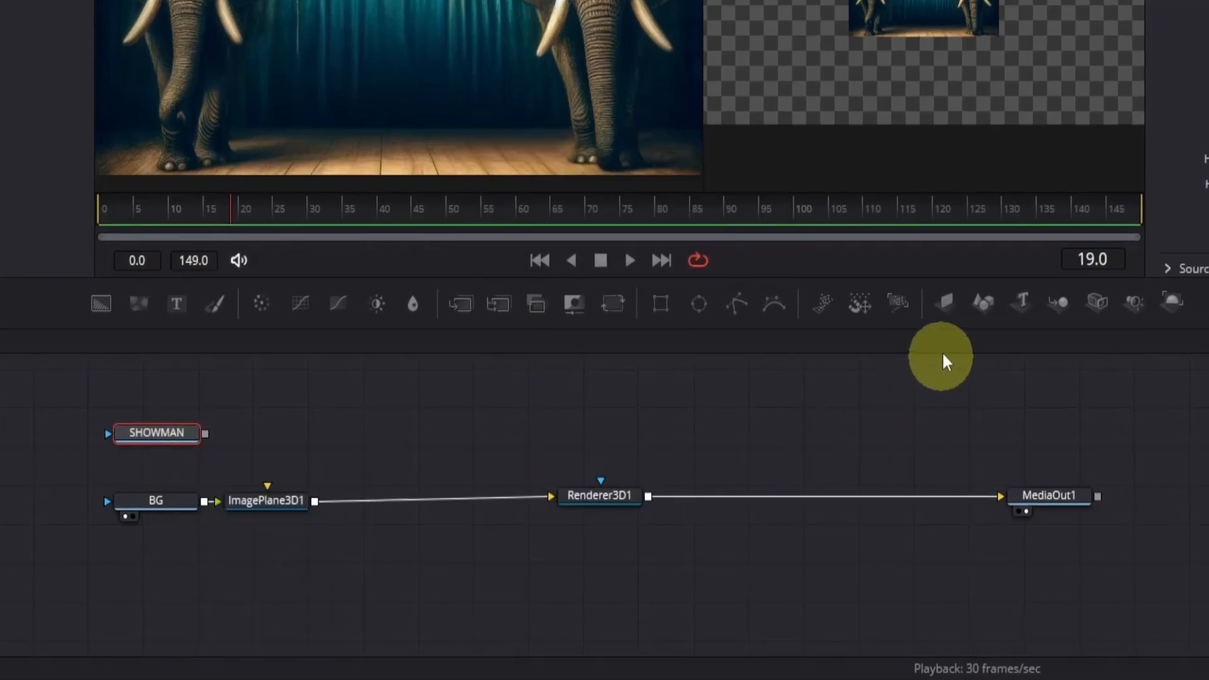
- Attach an Image Plane 3D to SHOWMAN and combine it with the BG image plane through a Merge 3D before the renderer
click(947, 305)
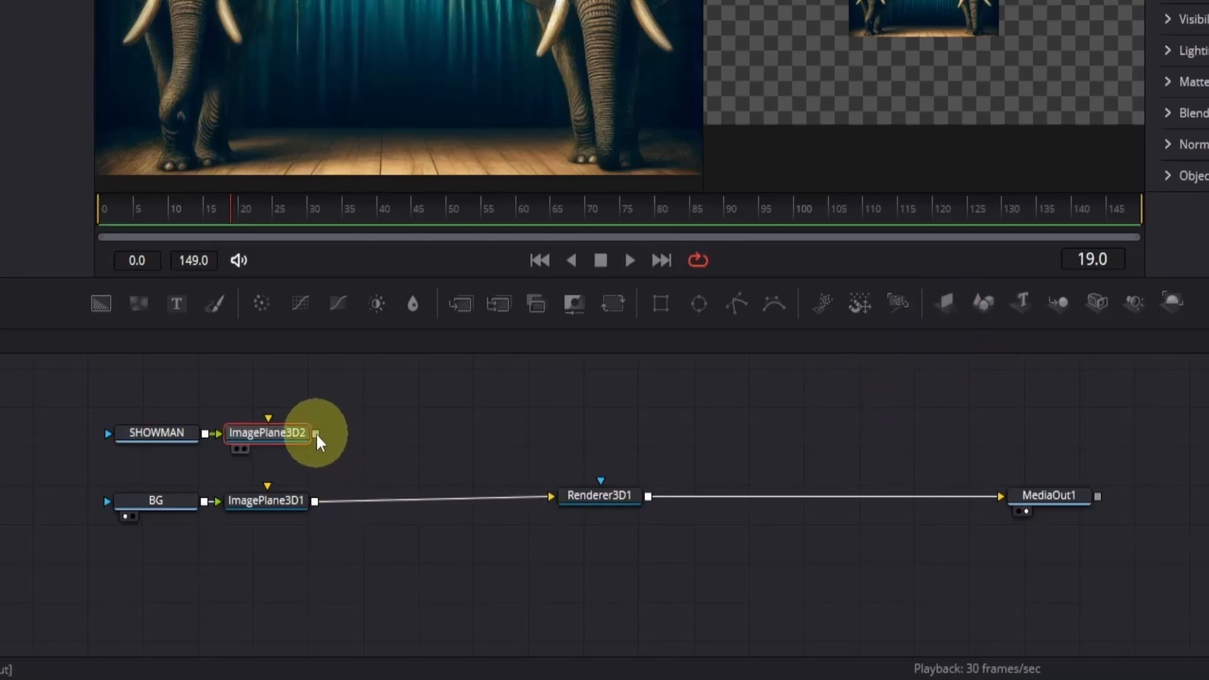
drag(316, 433, 318, 507)
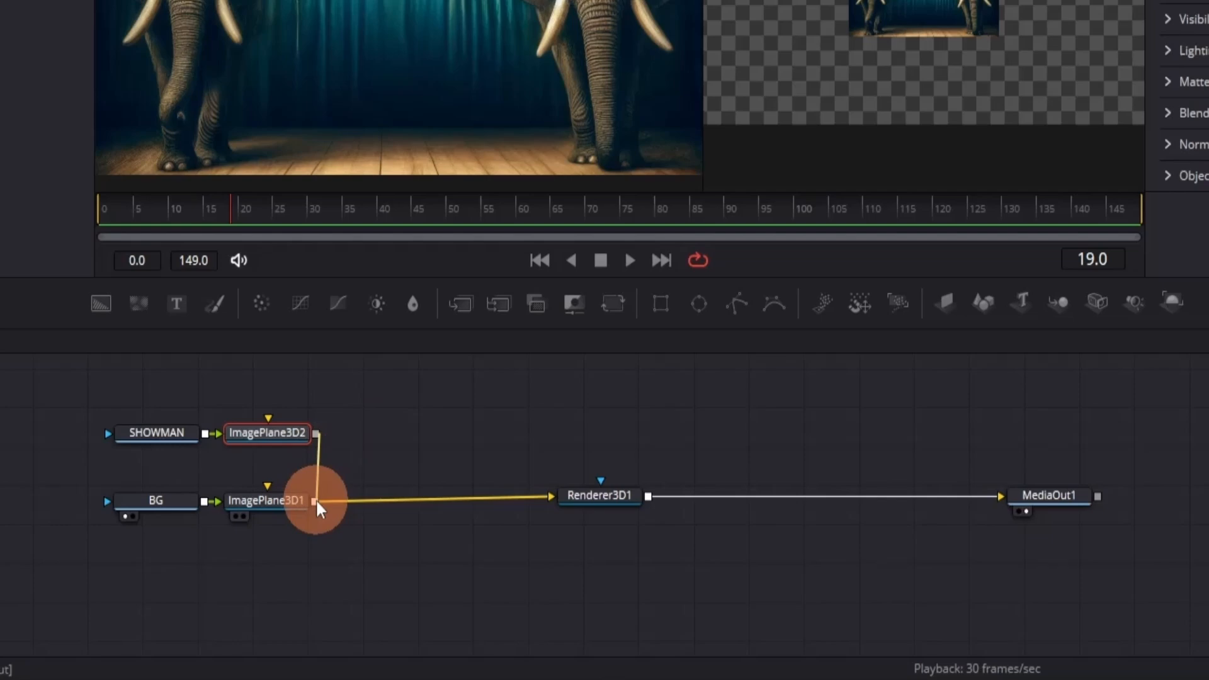
drag(316, 501, 453, 534)
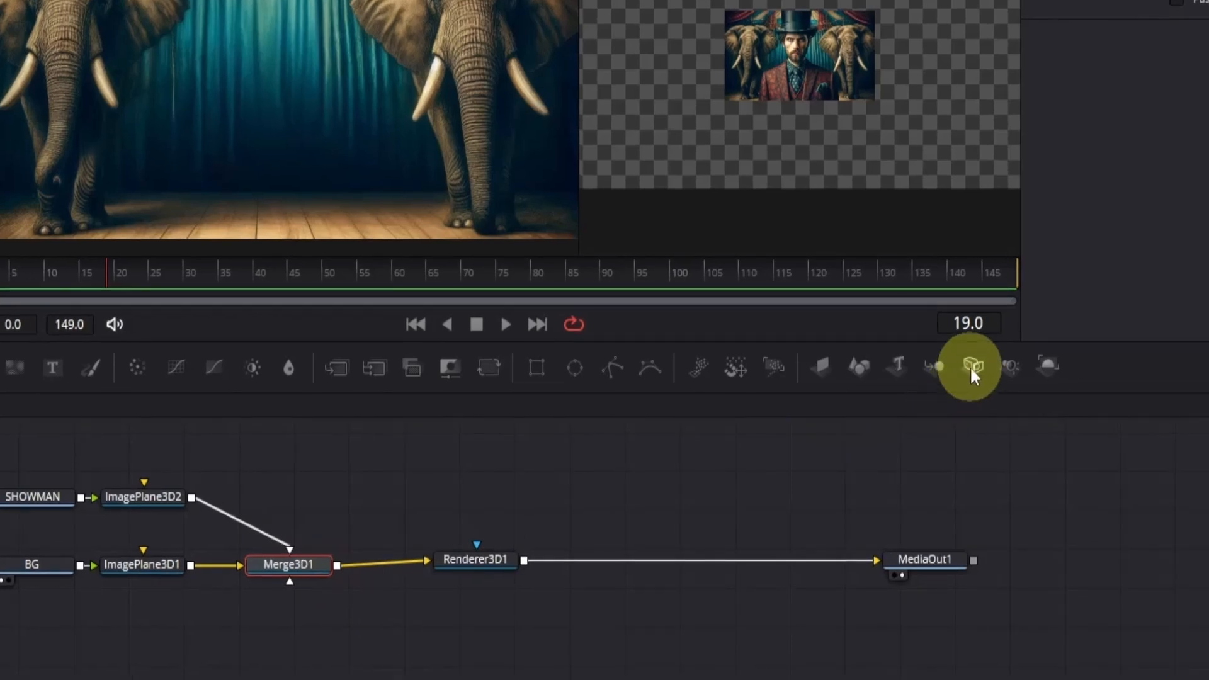
- Add a Camera 3D connected to Merge3D1 and position its node above the merge
click(970, 365)
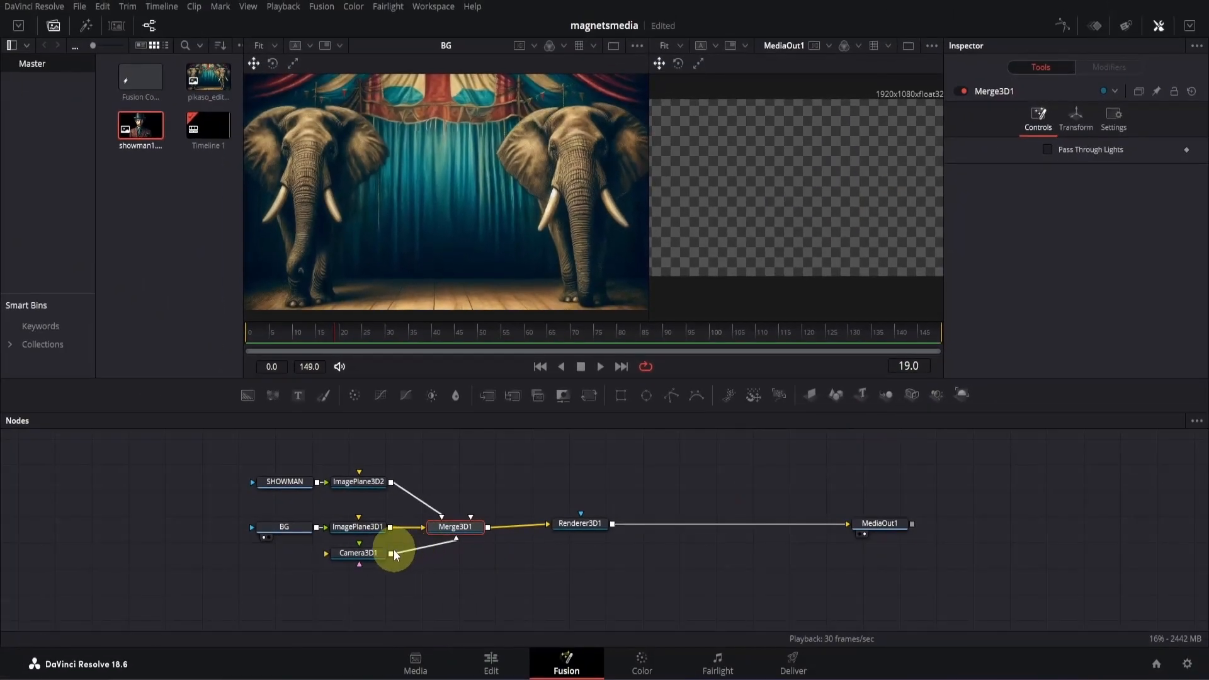
drag(372, 553, 480, 476)
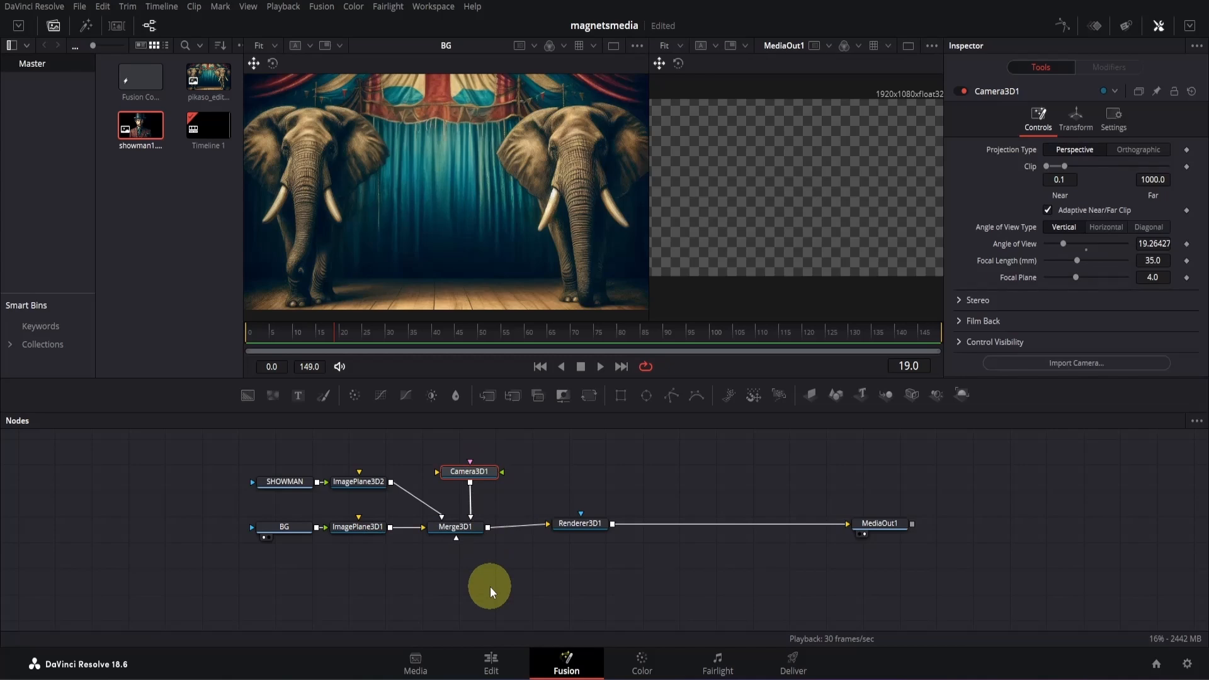
click(507, 603)
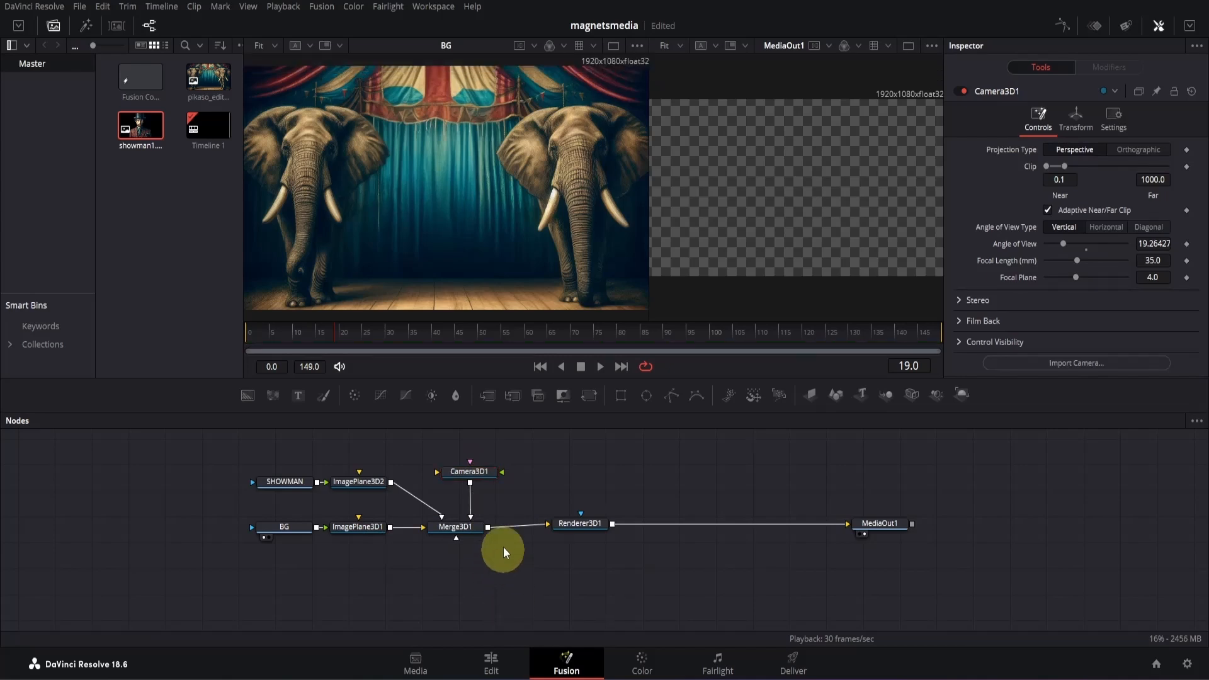
- Display Merge3D1 in the first viewer and examine from the side how the camera sits relative to the image planes
click(466, 527)
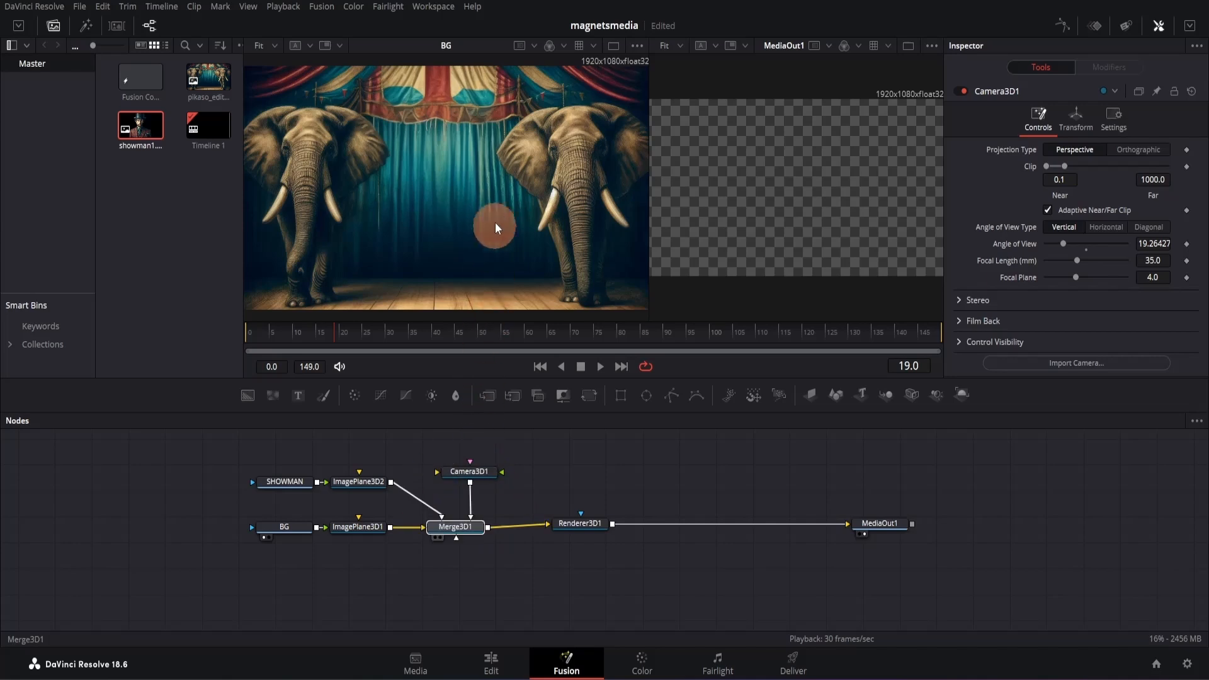
key(1)
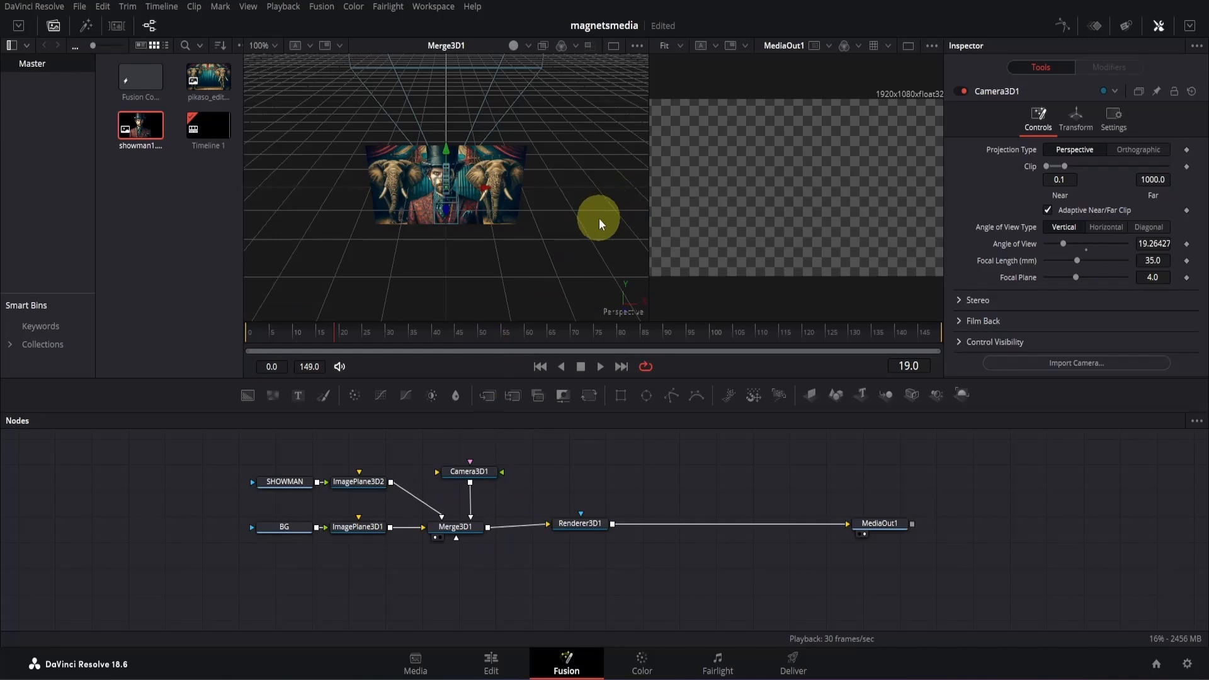
drag(598, 217, 394, 210)
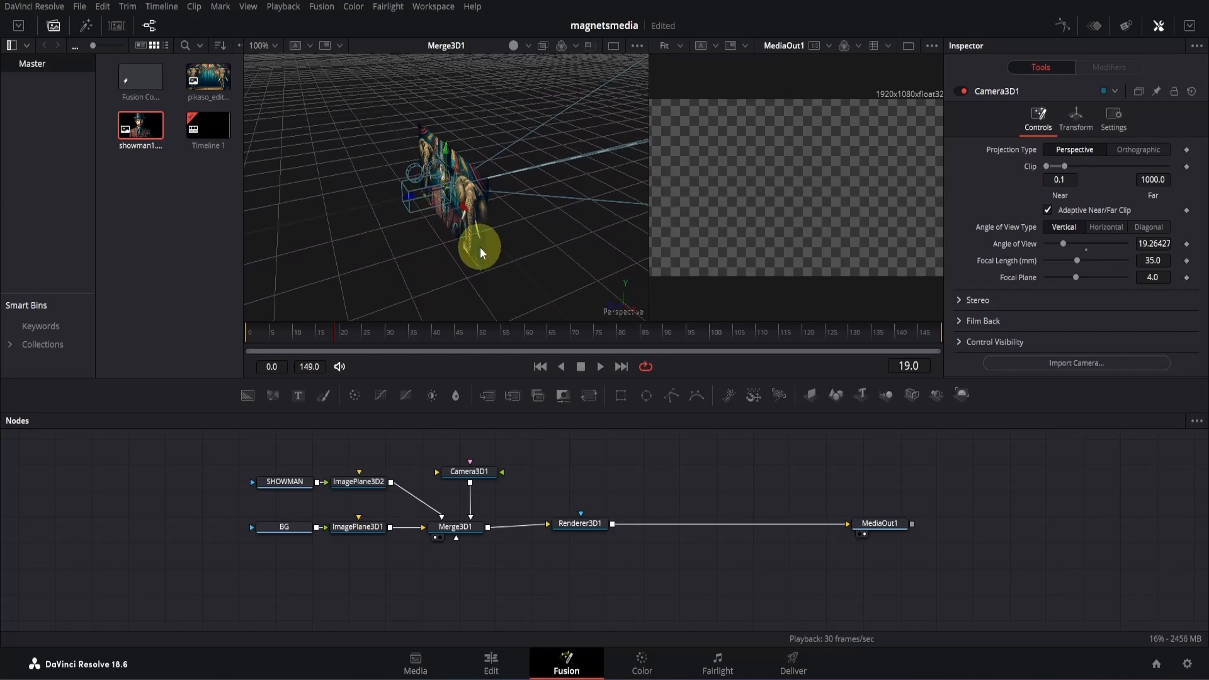
scroll(480, 247, up, 10)
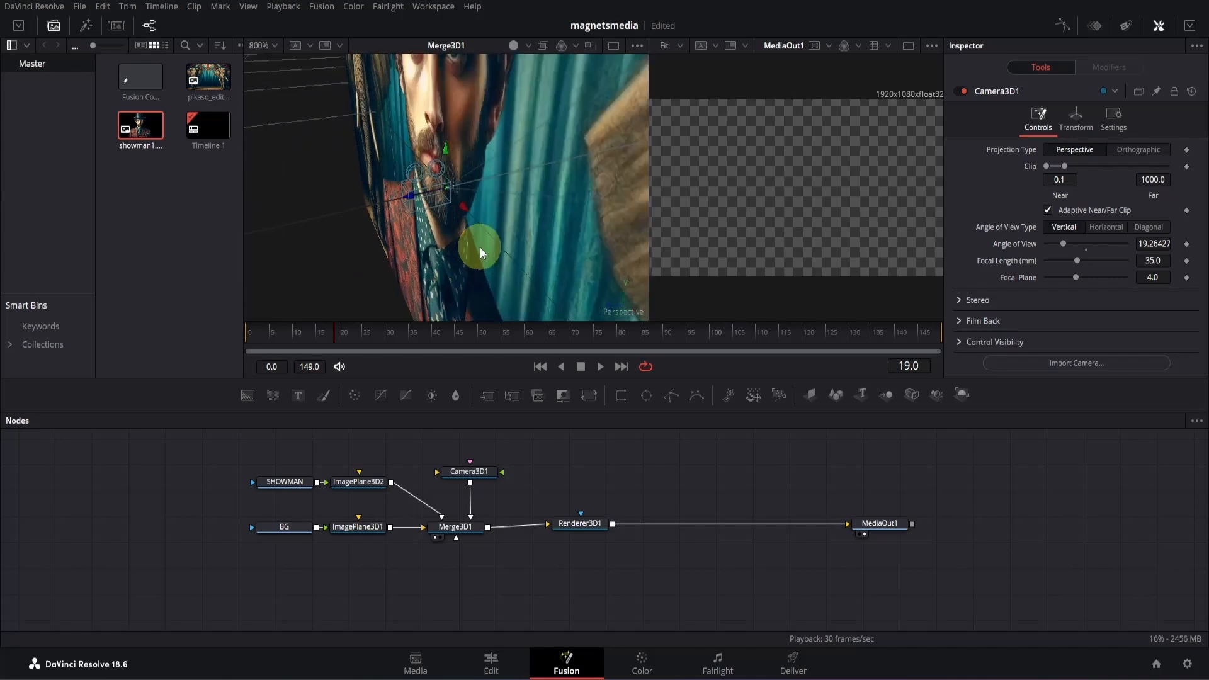
scroll(480, 247, up, 3)
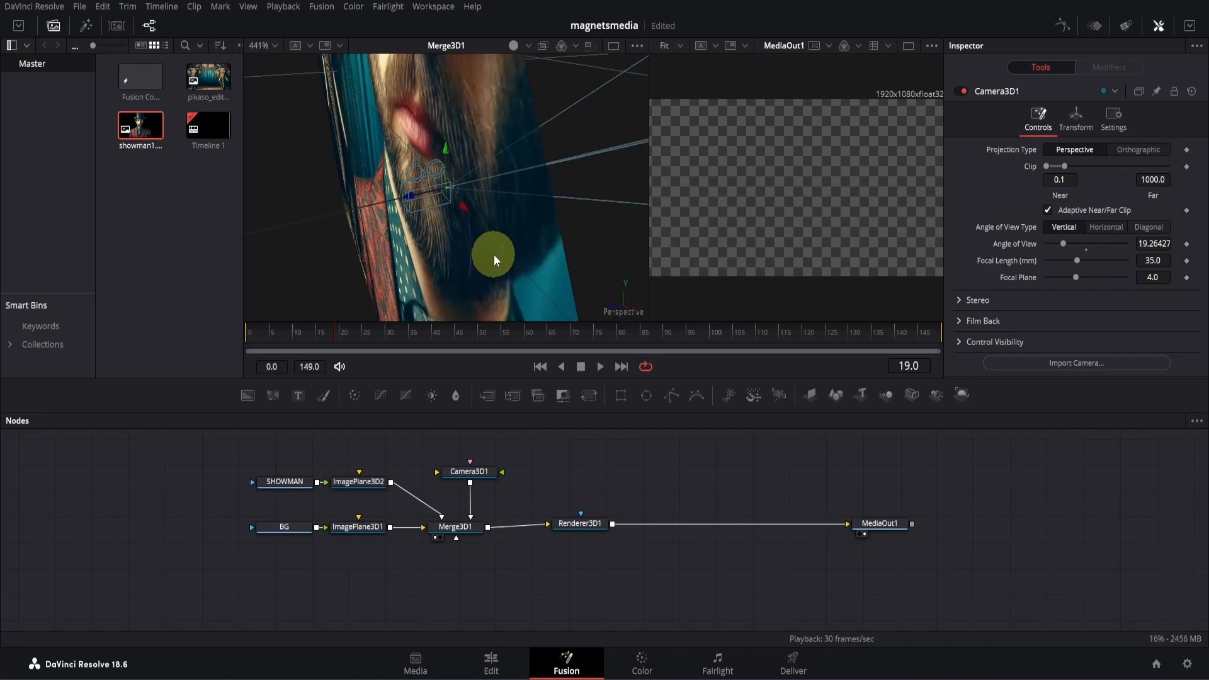
scroll(494, 254, down, 3)
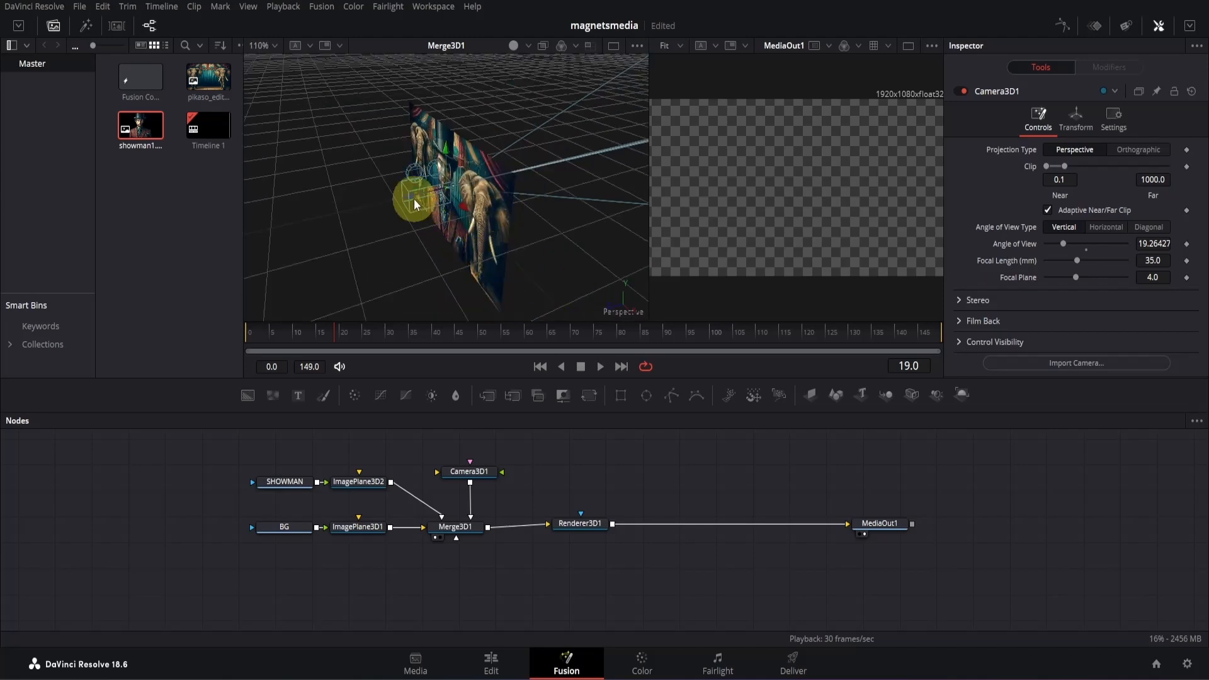
- Pull Camera3D1 back from the image planes by setting its Z translation to 3.5
drag(414, 199, 397, 263)
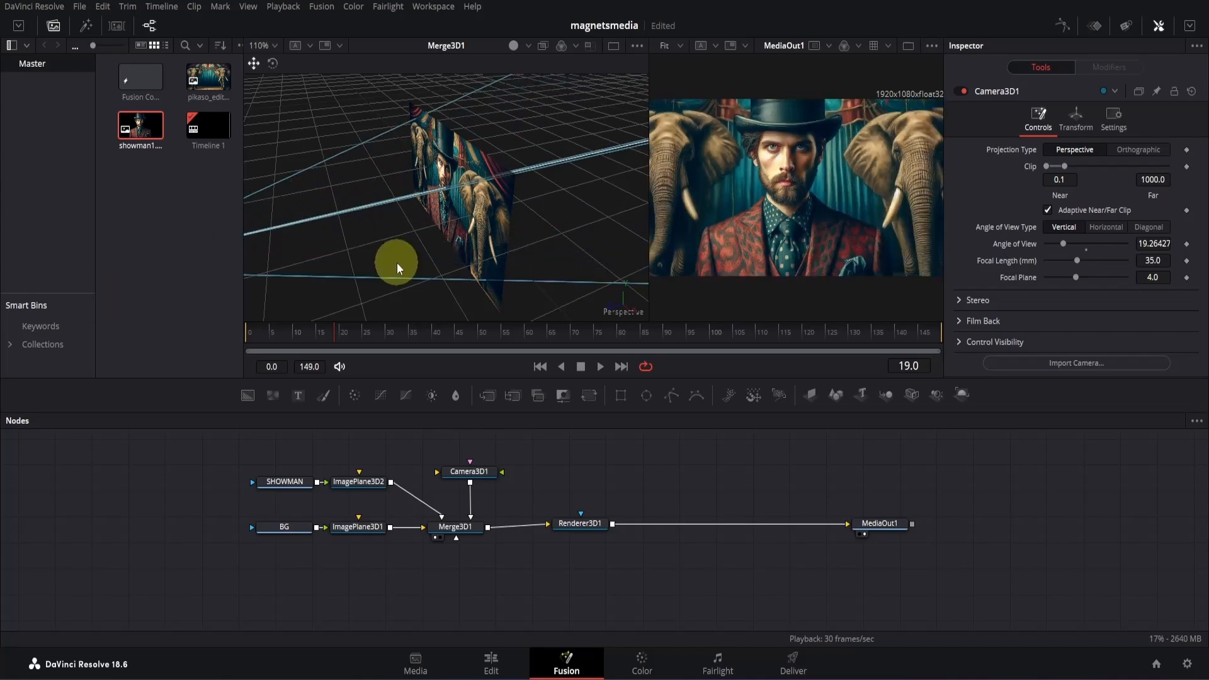
click(452, 475)
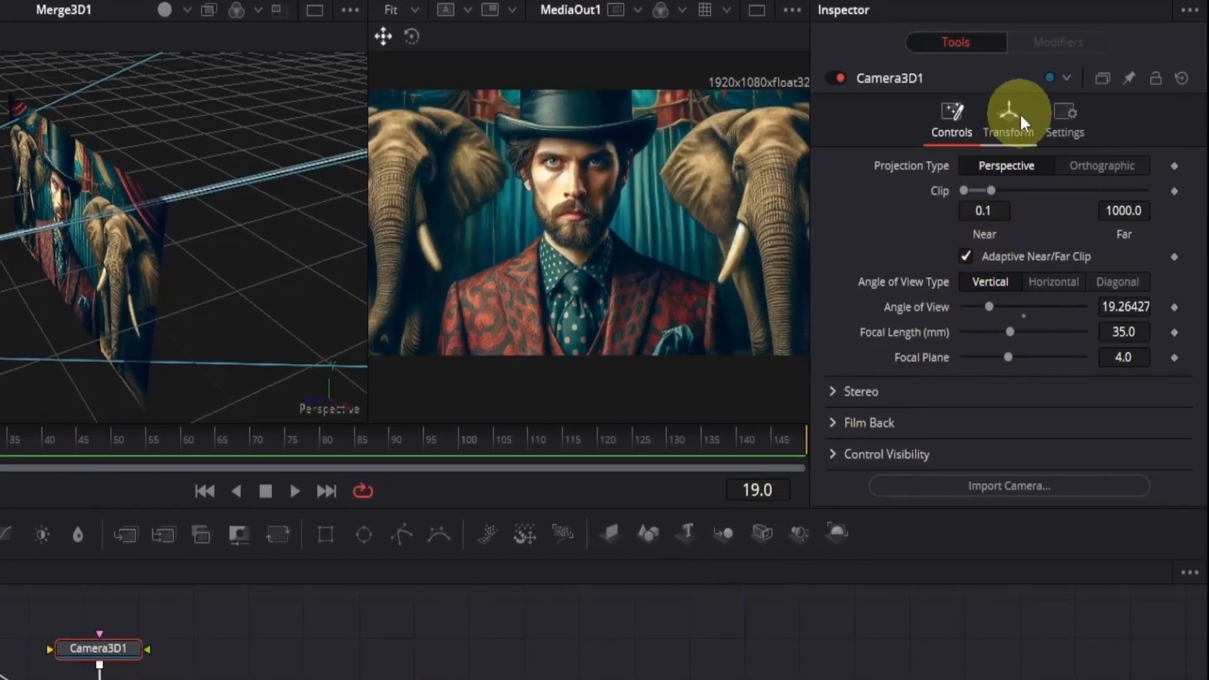
click(1010, 119)
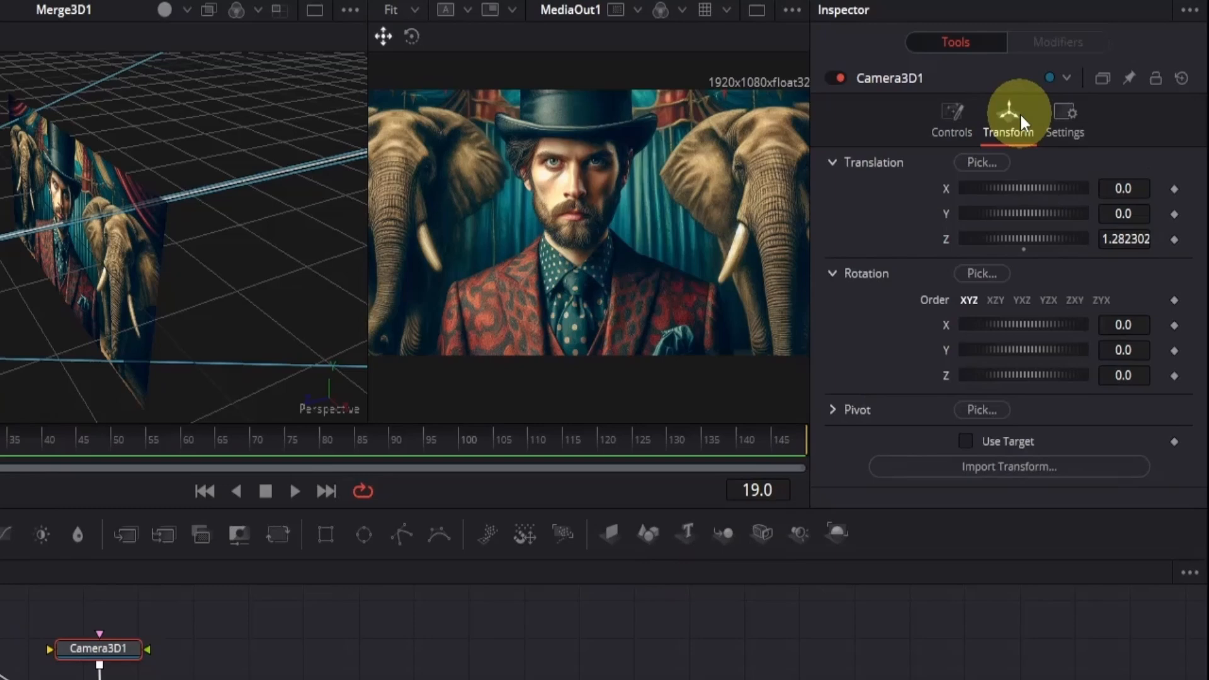
drag(1045, 243, 1174, 229)
click(1104, 240)
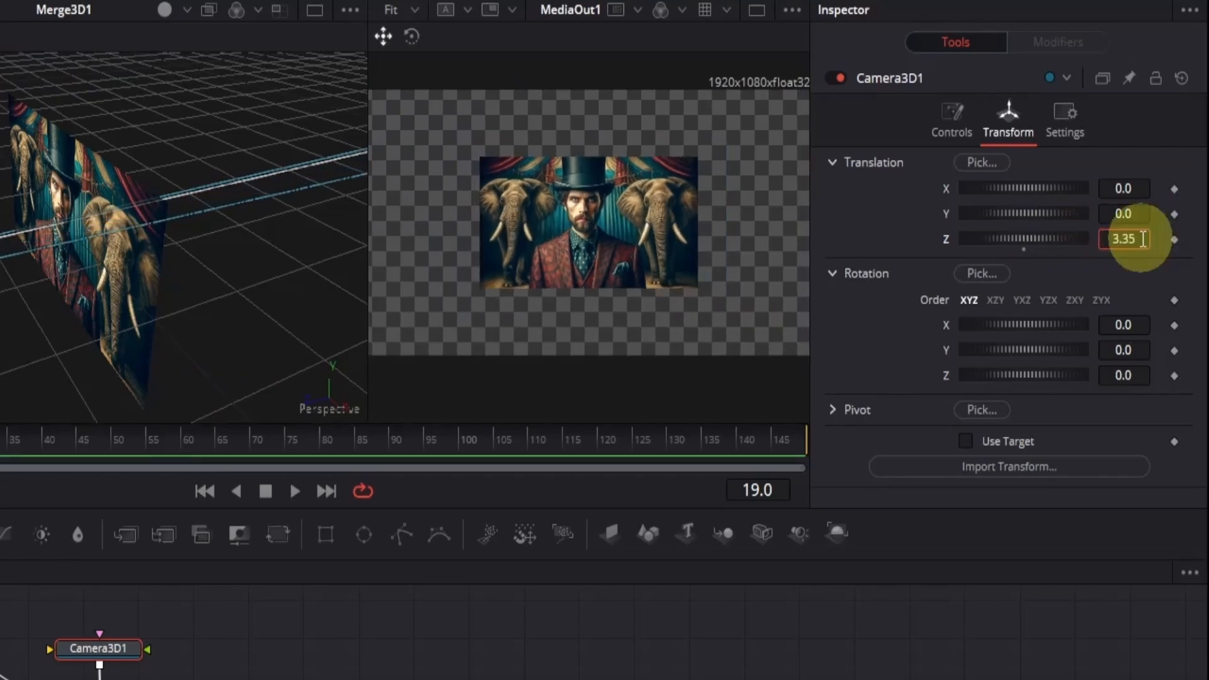
click(1143, 239)
text(3.5)
key(Return)
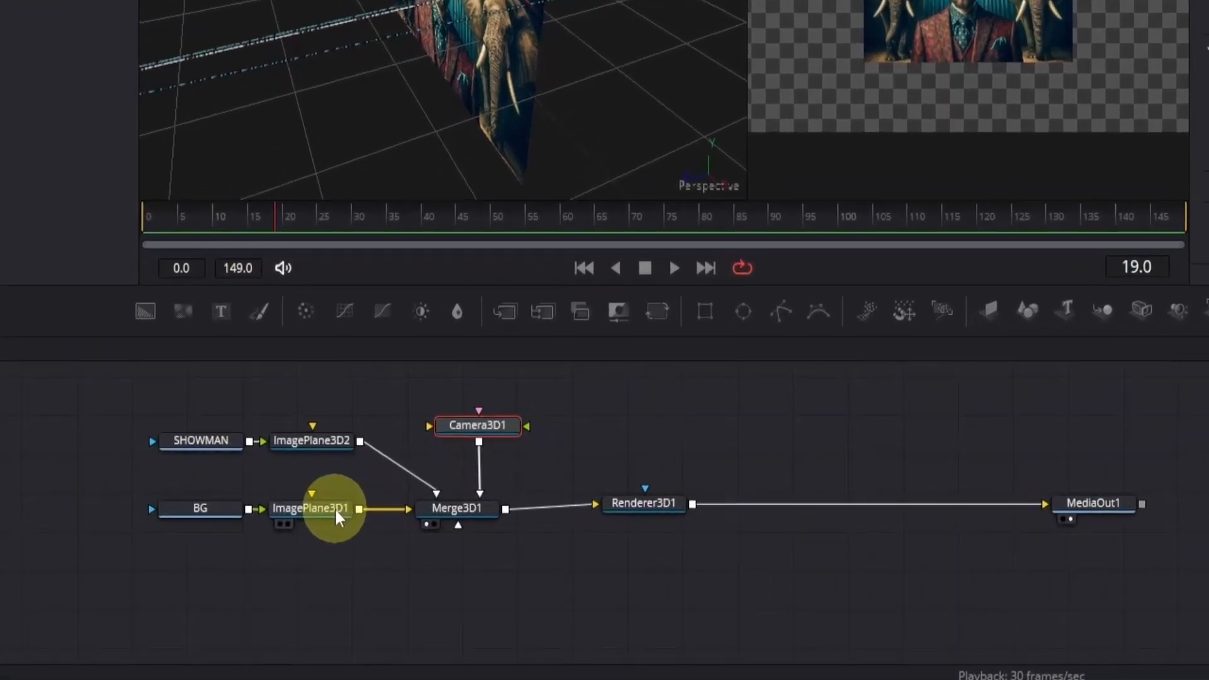
- Push the background image plane ImagePlane3D1 back in depth by setting its Z translation to -2
click(334, 508)
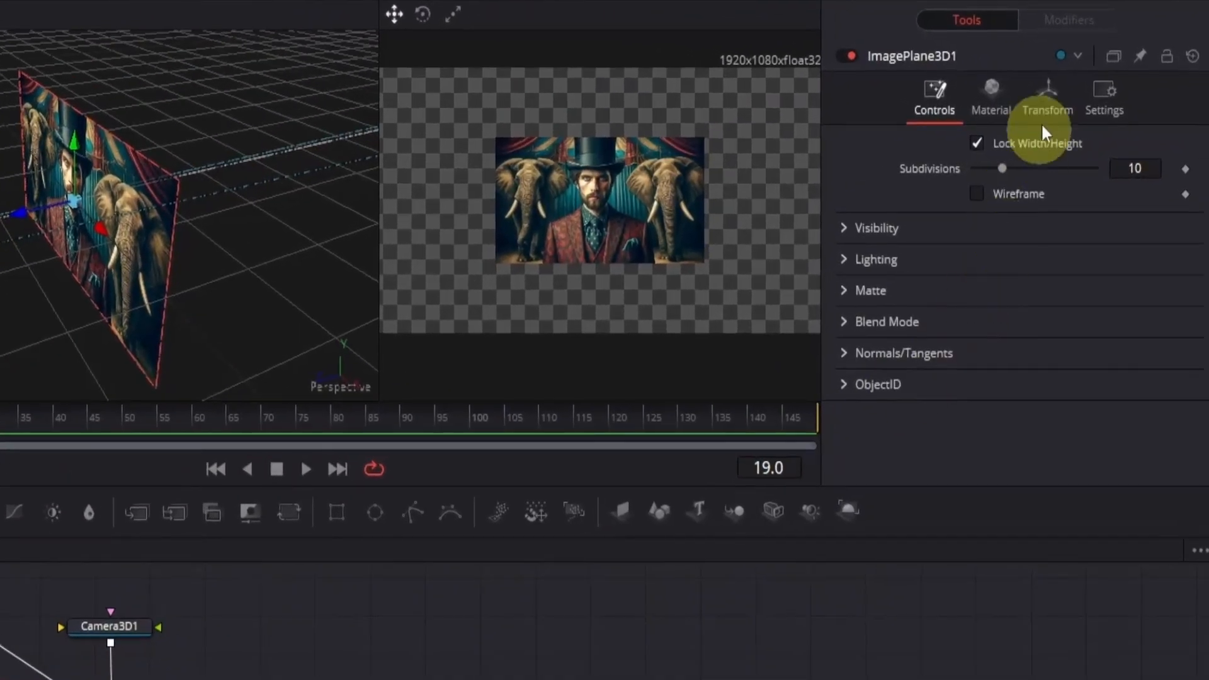
click(1049, 94)
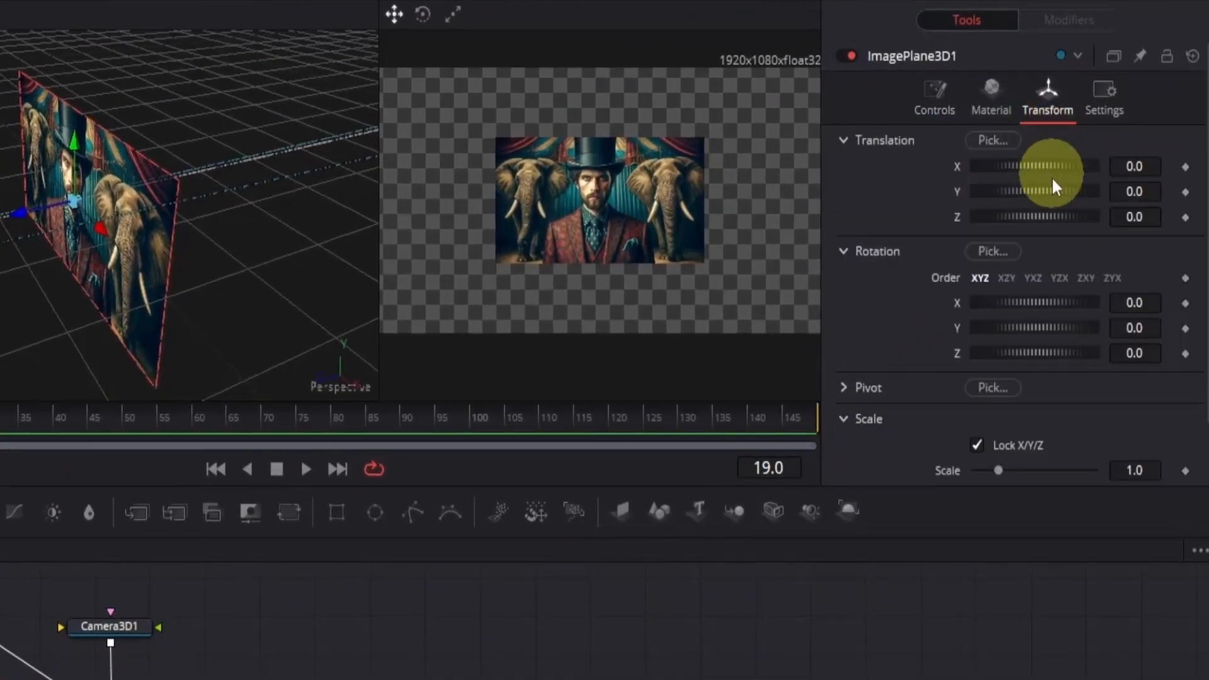
click(1153, 215)
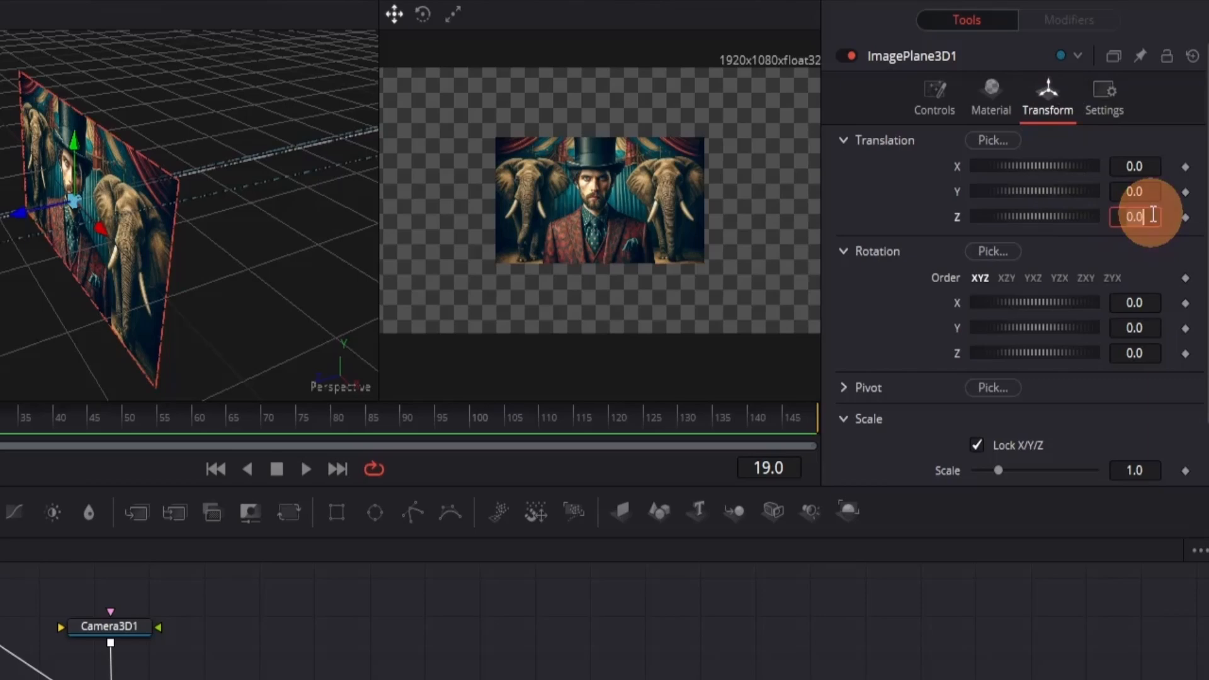
text(-2)
click(1066, 677)
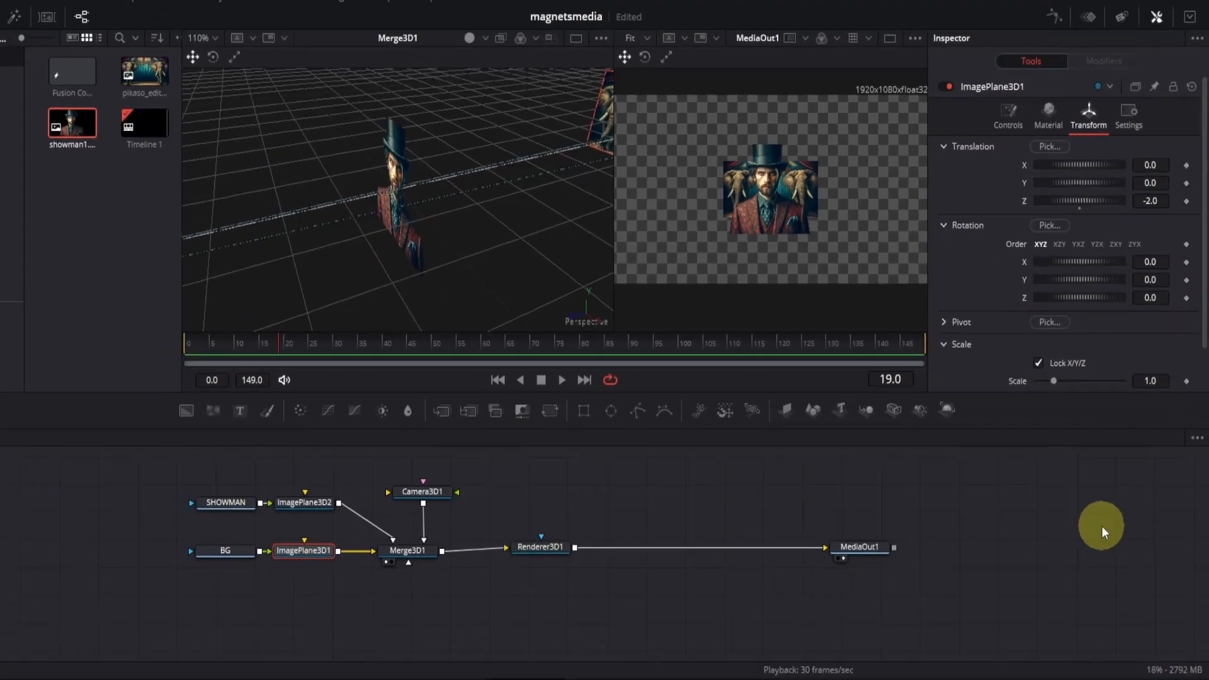
- Show only the MediaOut1 viewer and scale ImagePlane3D1 up to about 3.4 so the background fills the frame
scroll(570, 277, down, 3)
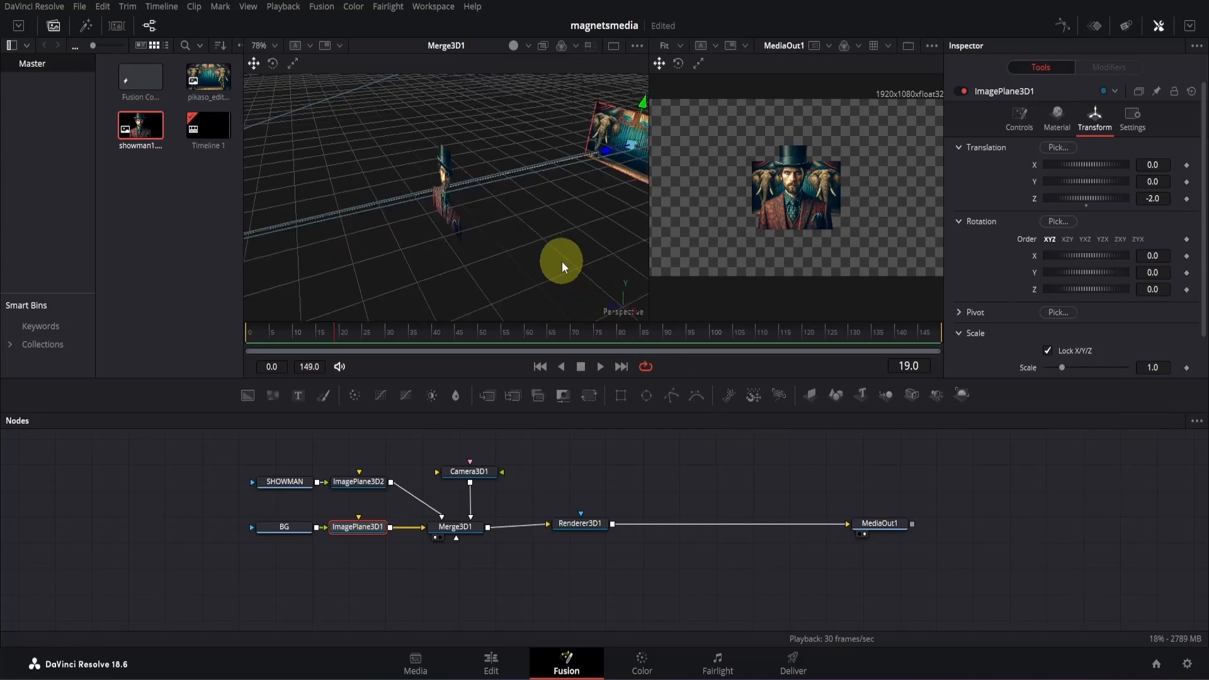
drag(537, 278, 614, 284)
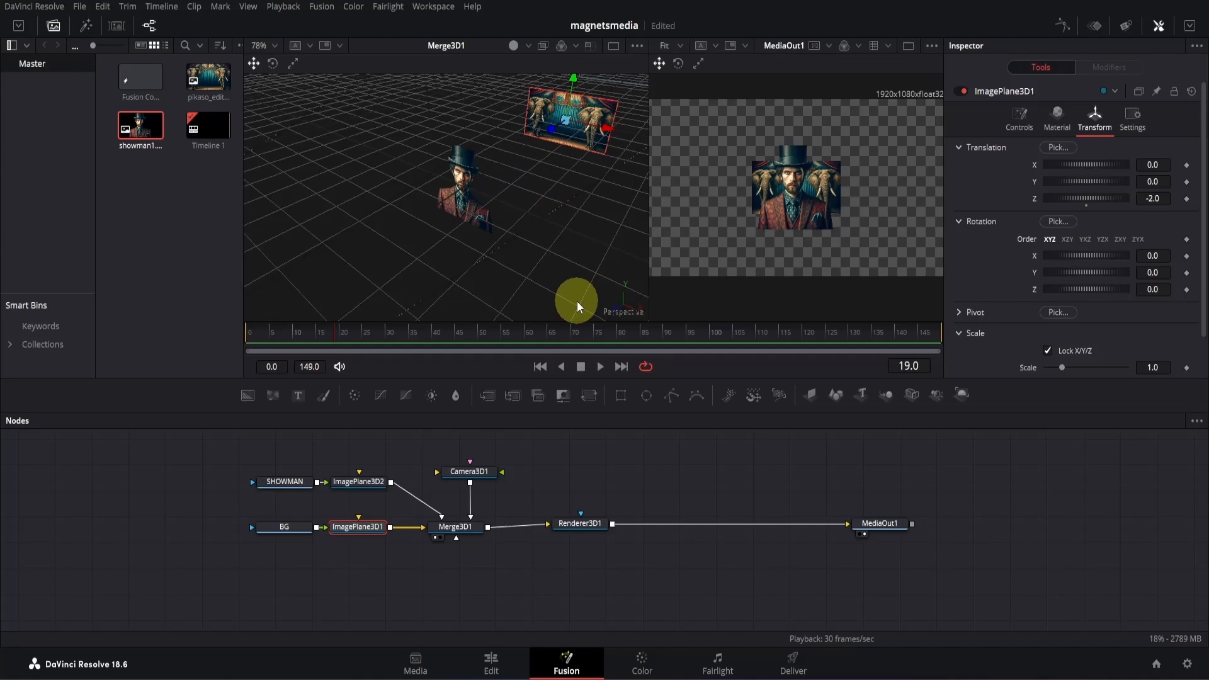
click(909, 46)
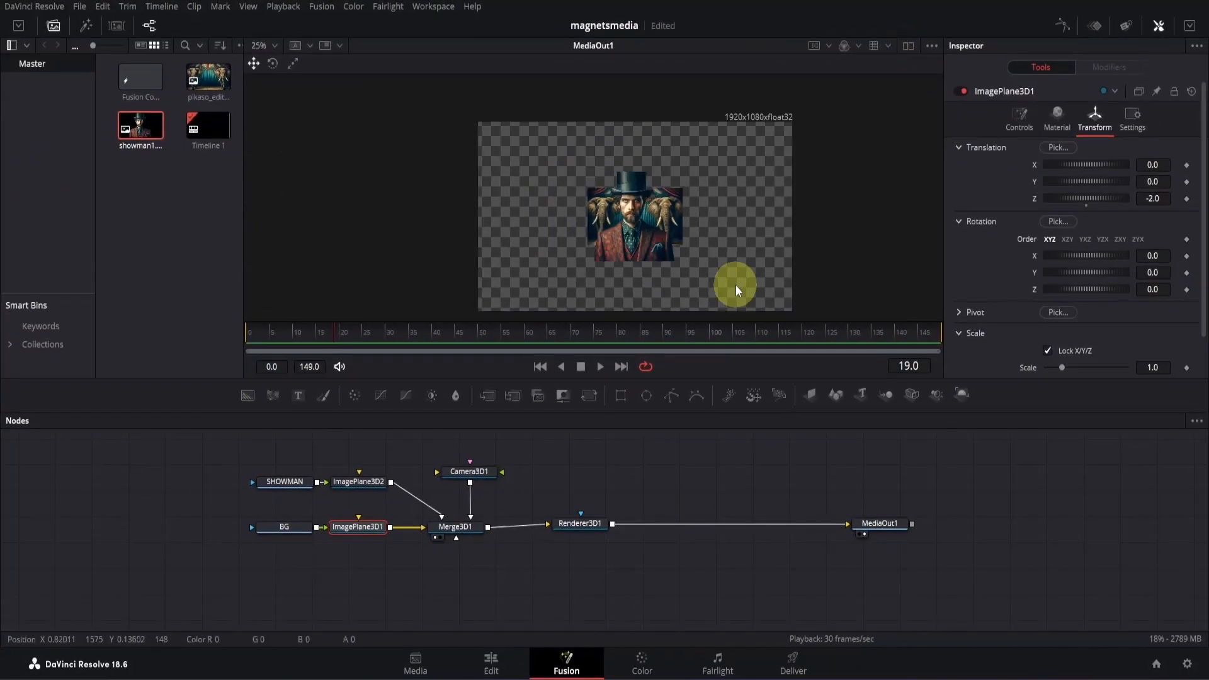
drag(737, 288, 678, 254)
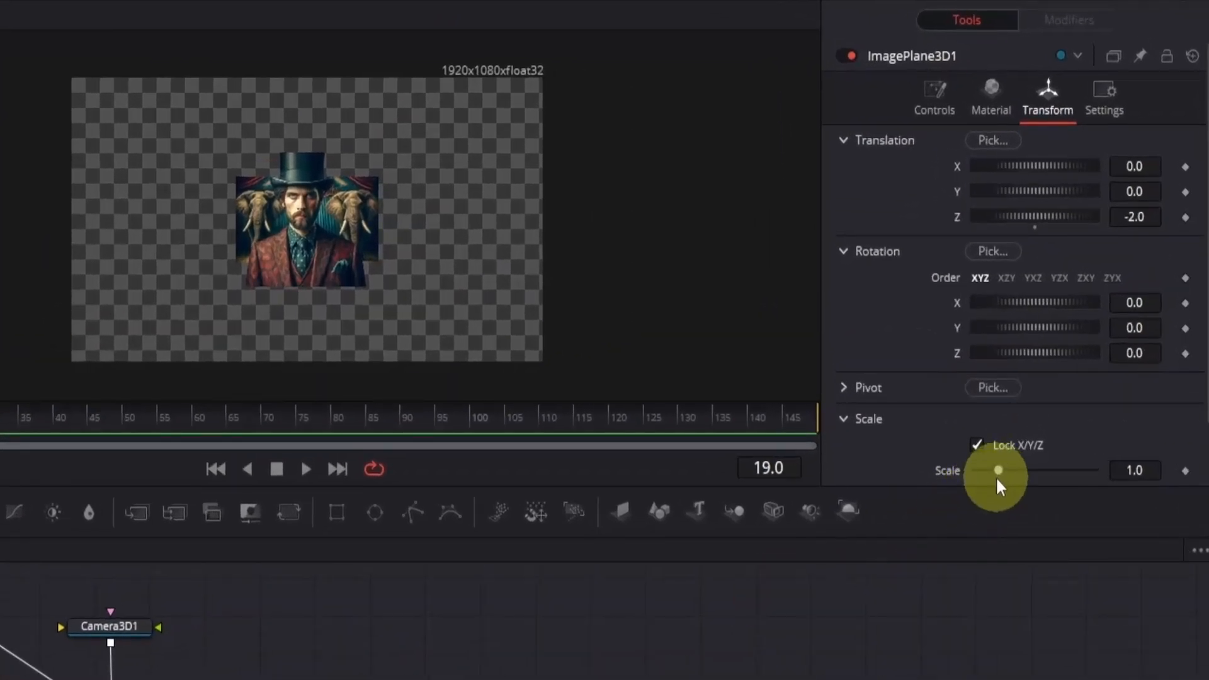
drag(999, 475, 1061, 478)
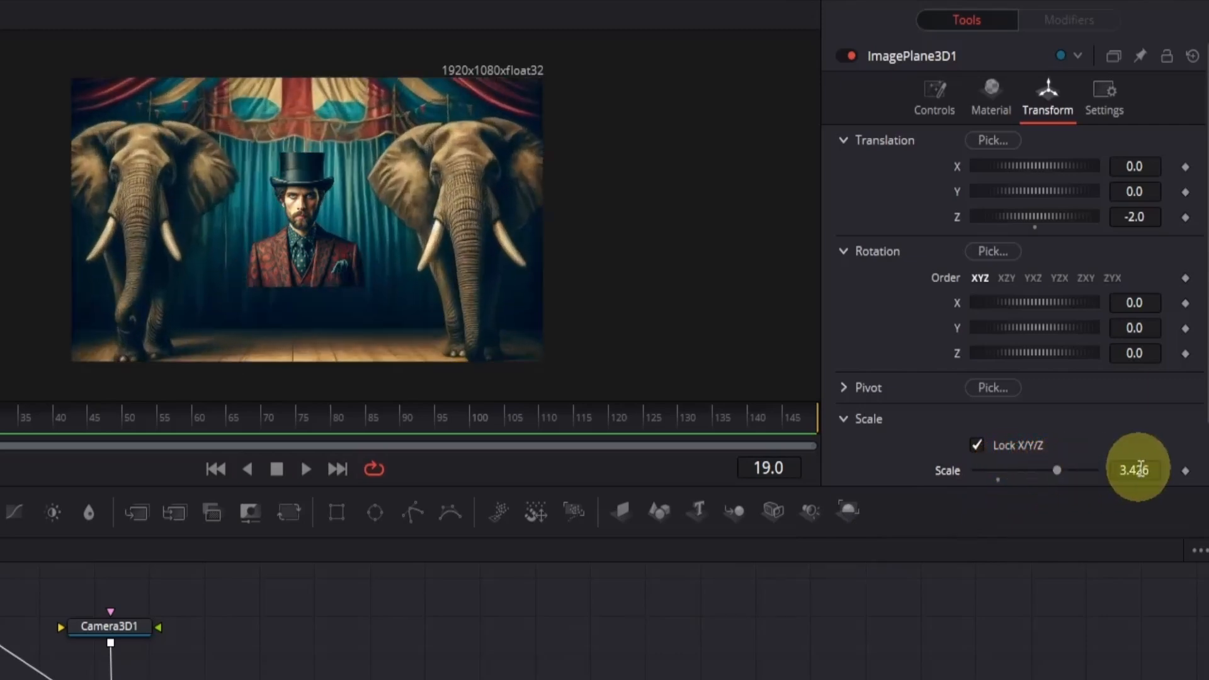
drag(1155, 468, 1062, 410)
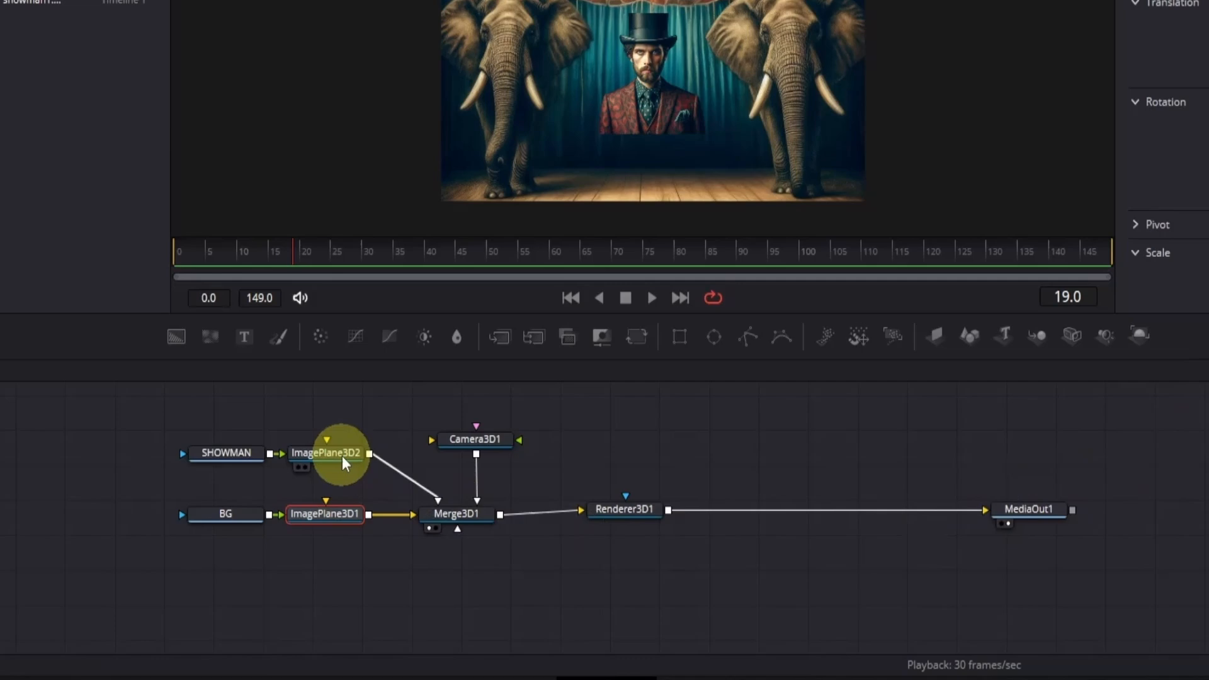
- Scale the showman's ImagePlane3D2 to 2.065 and set its Y translation to -0.026 to fit the frame
click(340, 454)
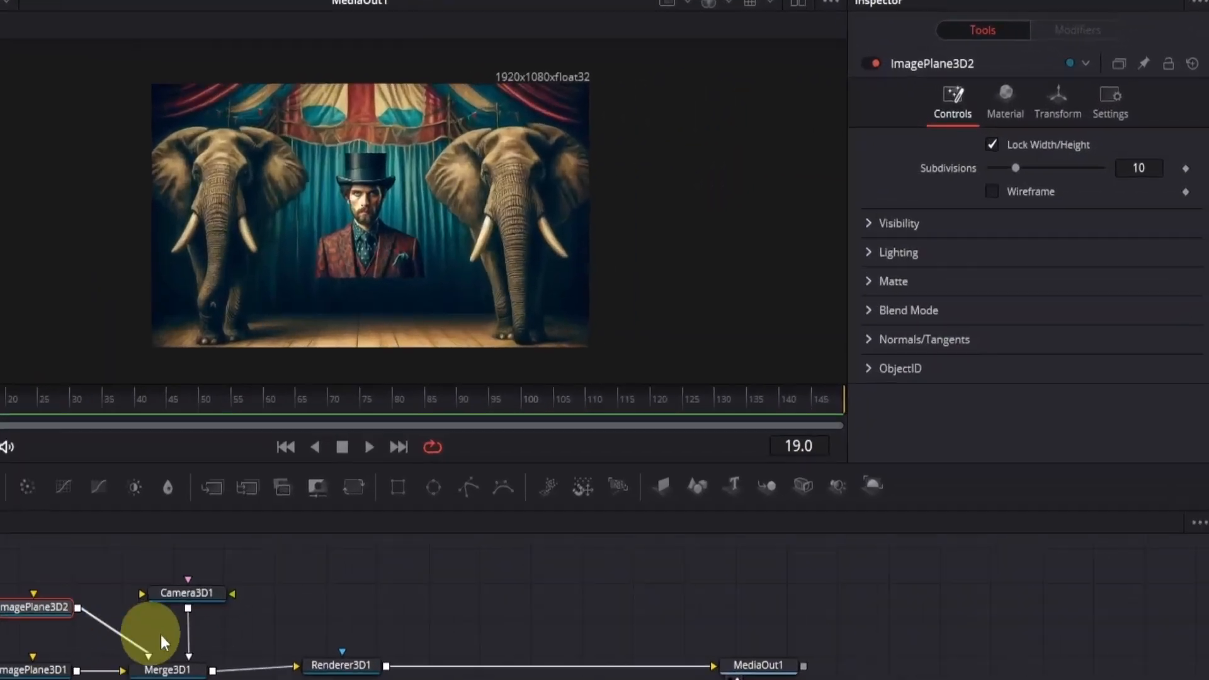
click(1048, 110)
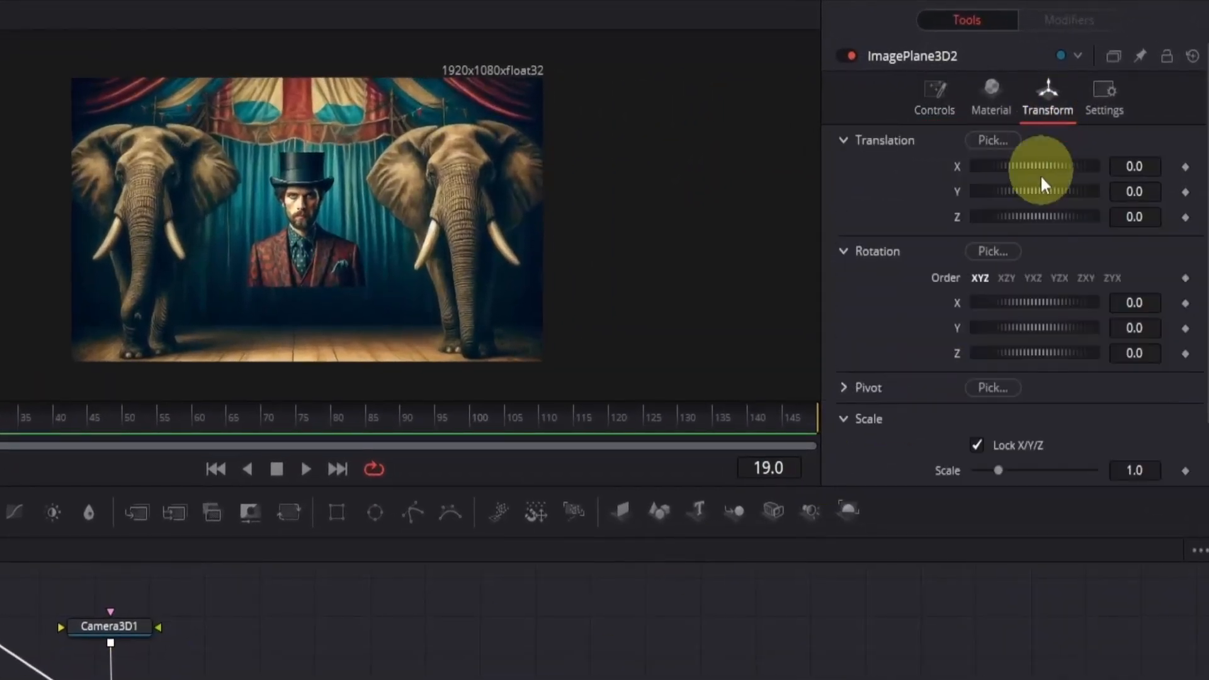
drag(1000, 472, 1021, 469)
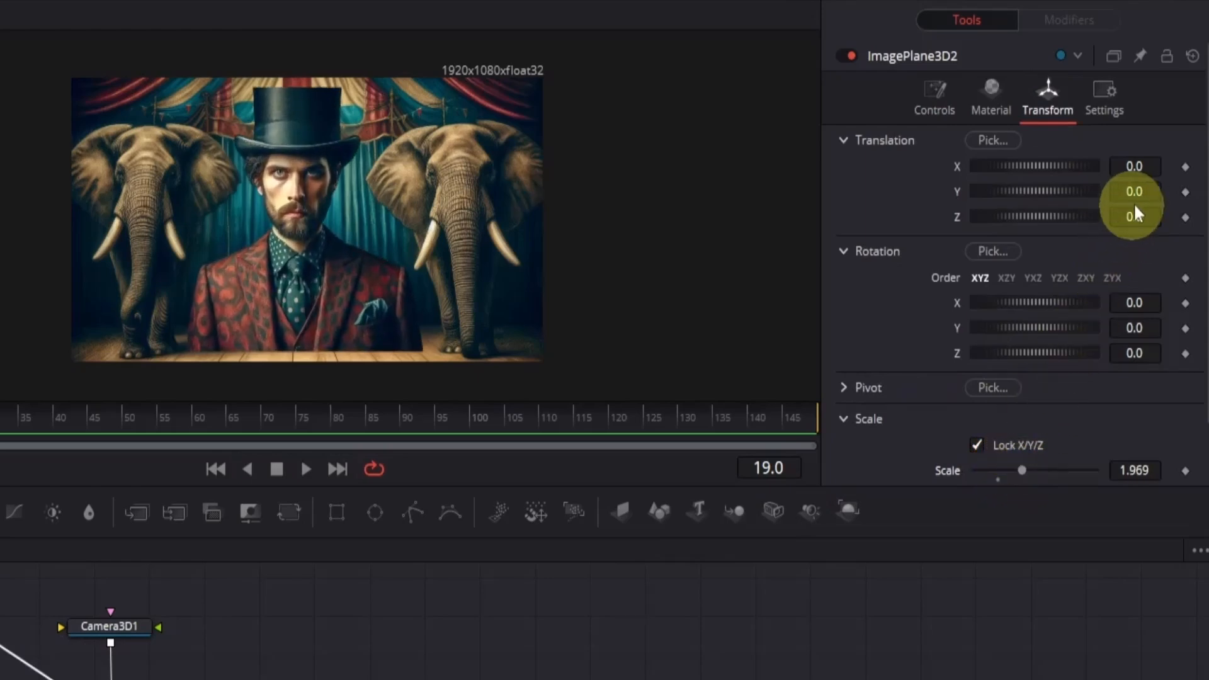
drag(1137, 192, 1078, 237)
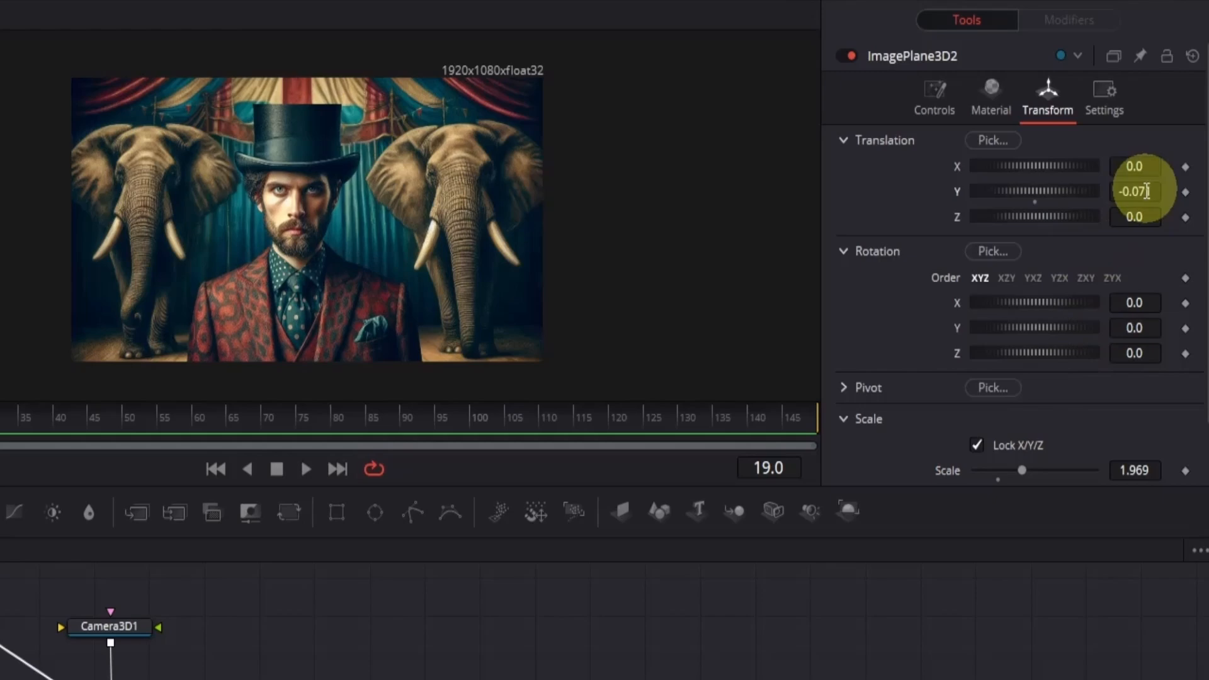
drag(1129, 464, 1139, 462)
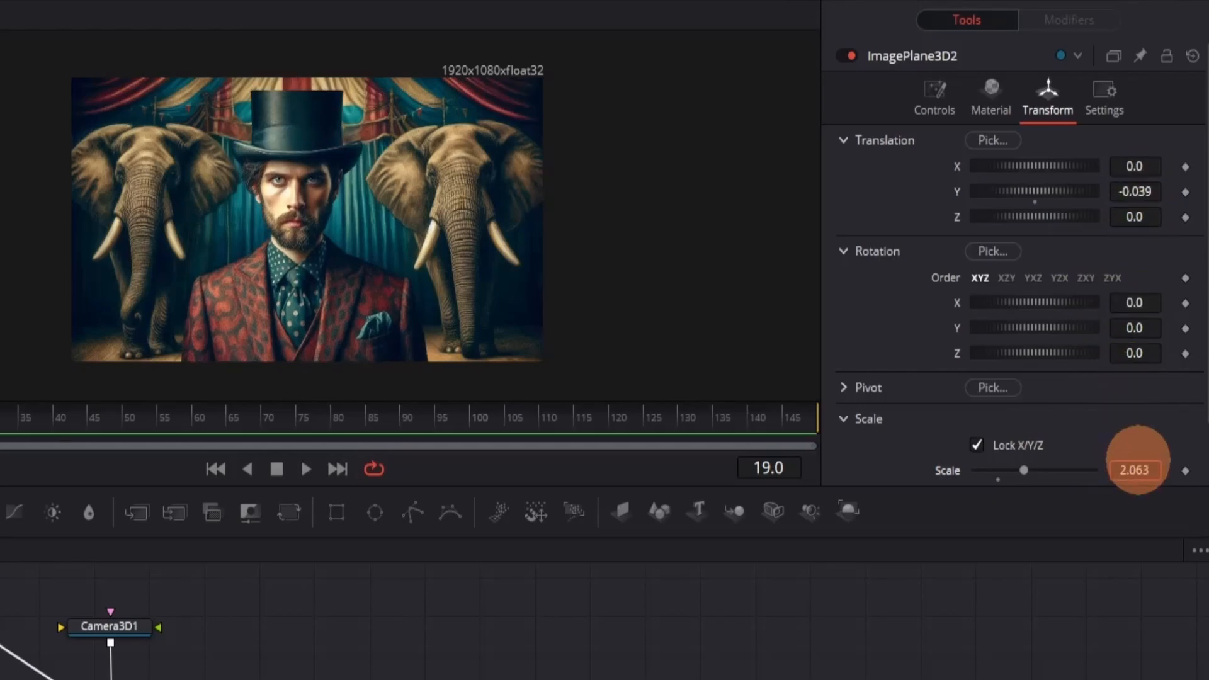
drag(1137, 196, 1142, 190)
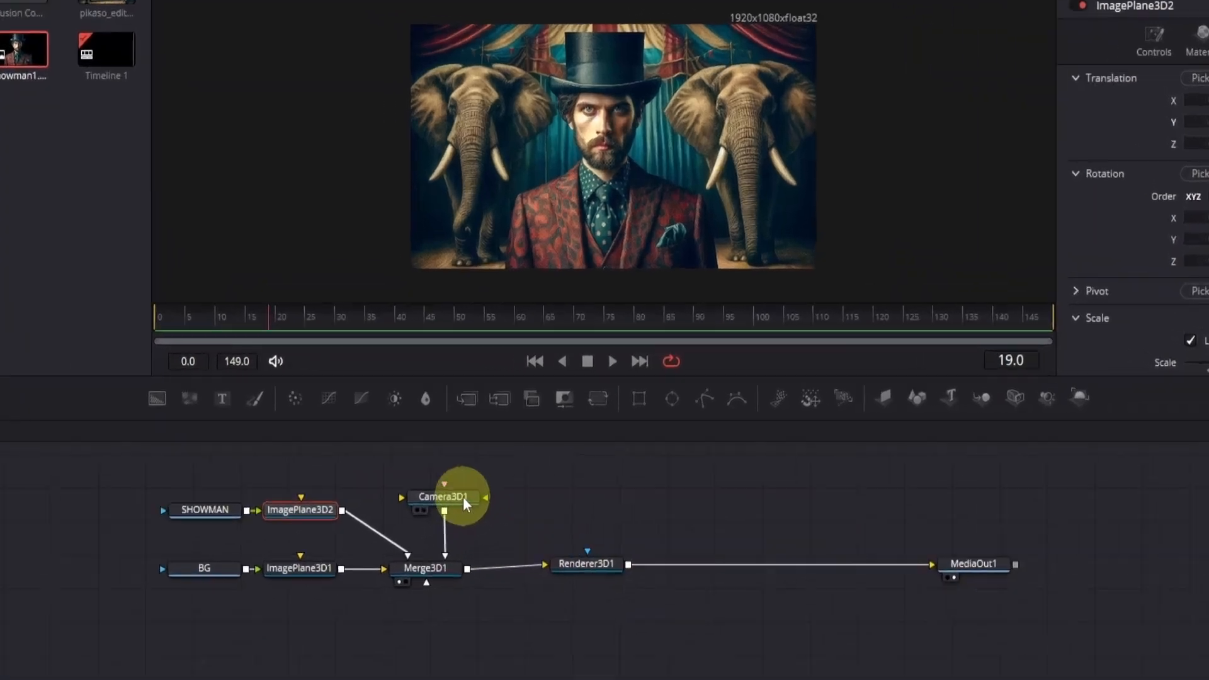
- Add a Transform 3D node between Camera3D1 and Merge3D1
click(485, 473)
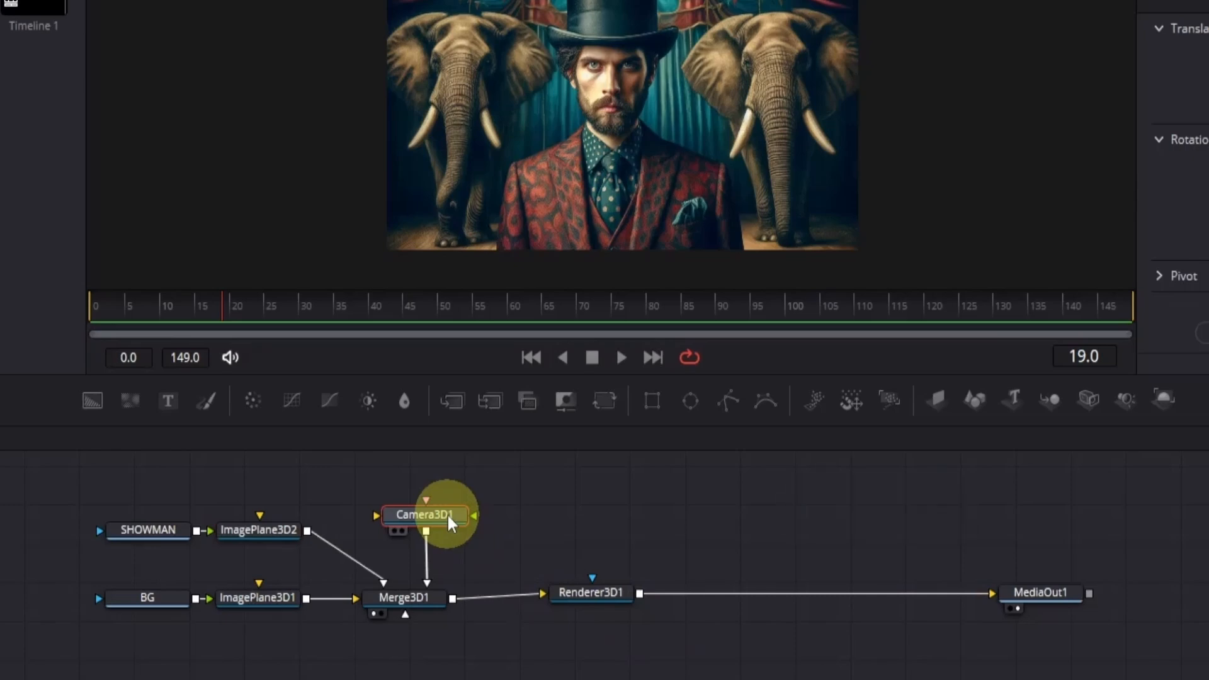
key(shift+space)
text(3xf)
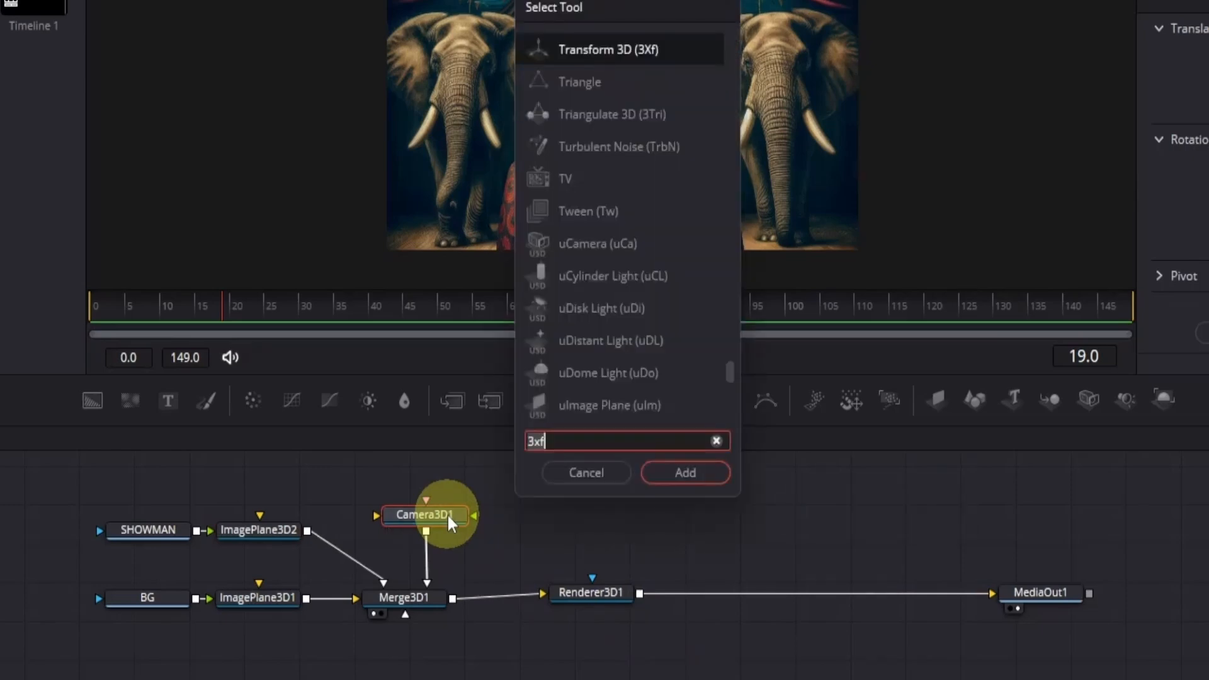
key(BackSpace)
key(BackSpace)
key(BackSpace)
text(3XF)
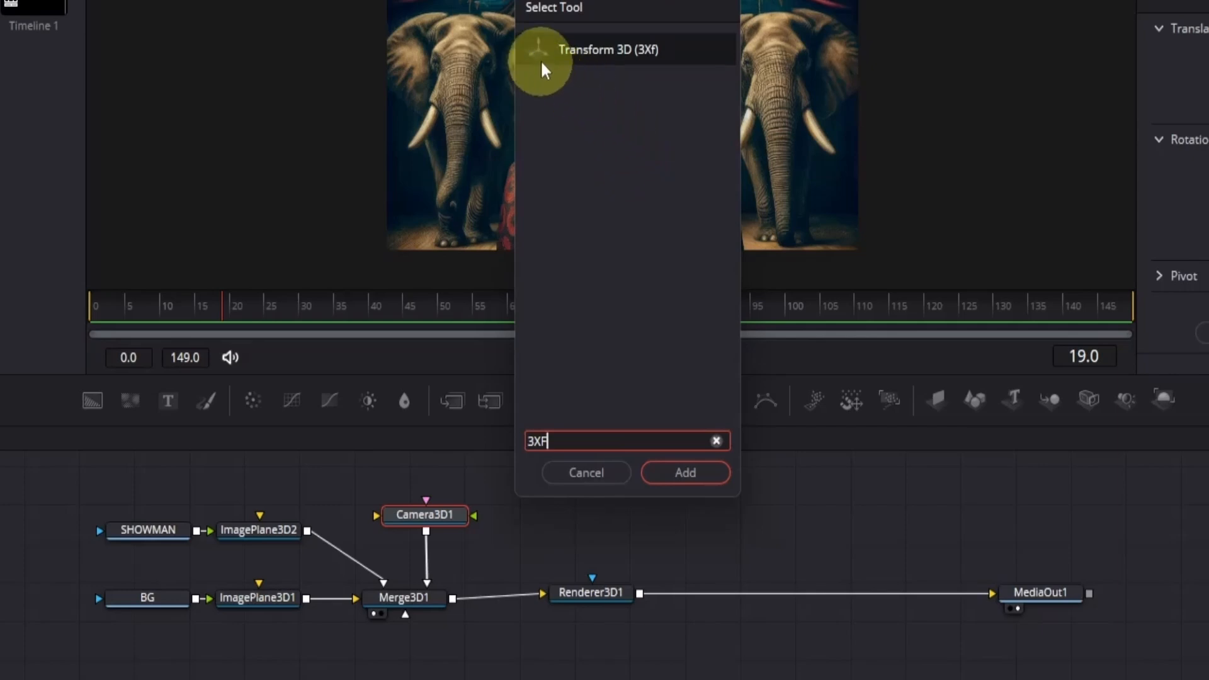
click(684, 473)
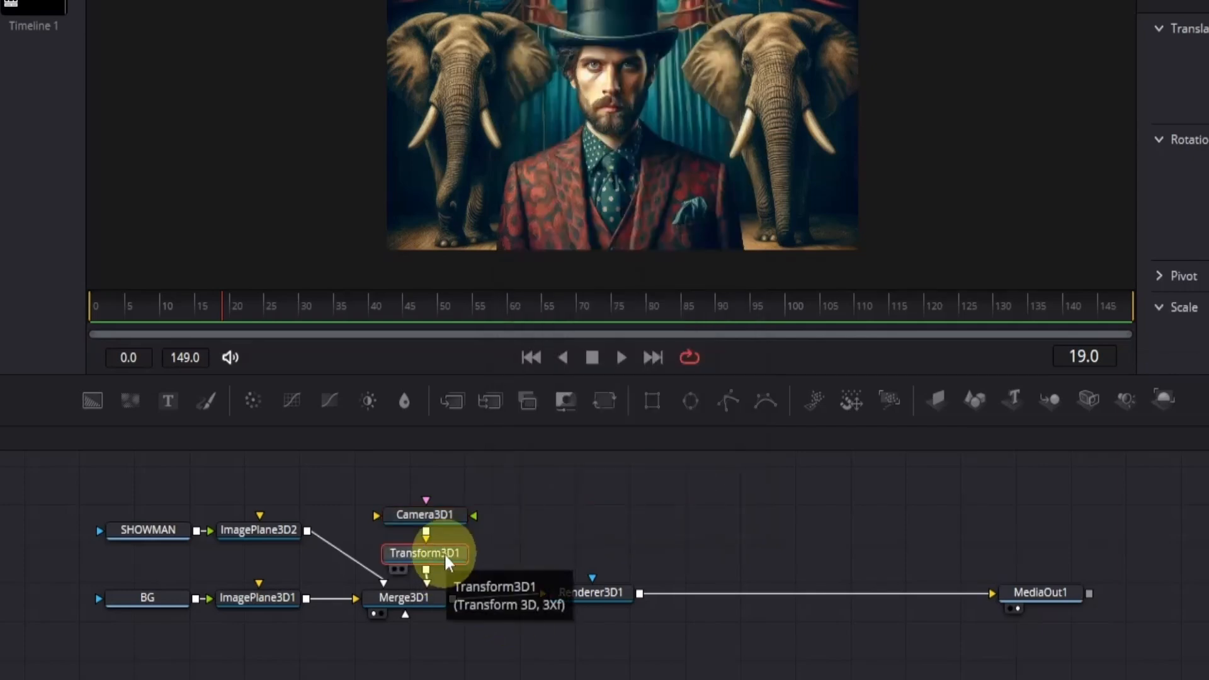
- Rename the Transform 3D node as NULL
click(446, 558)
key(F2)
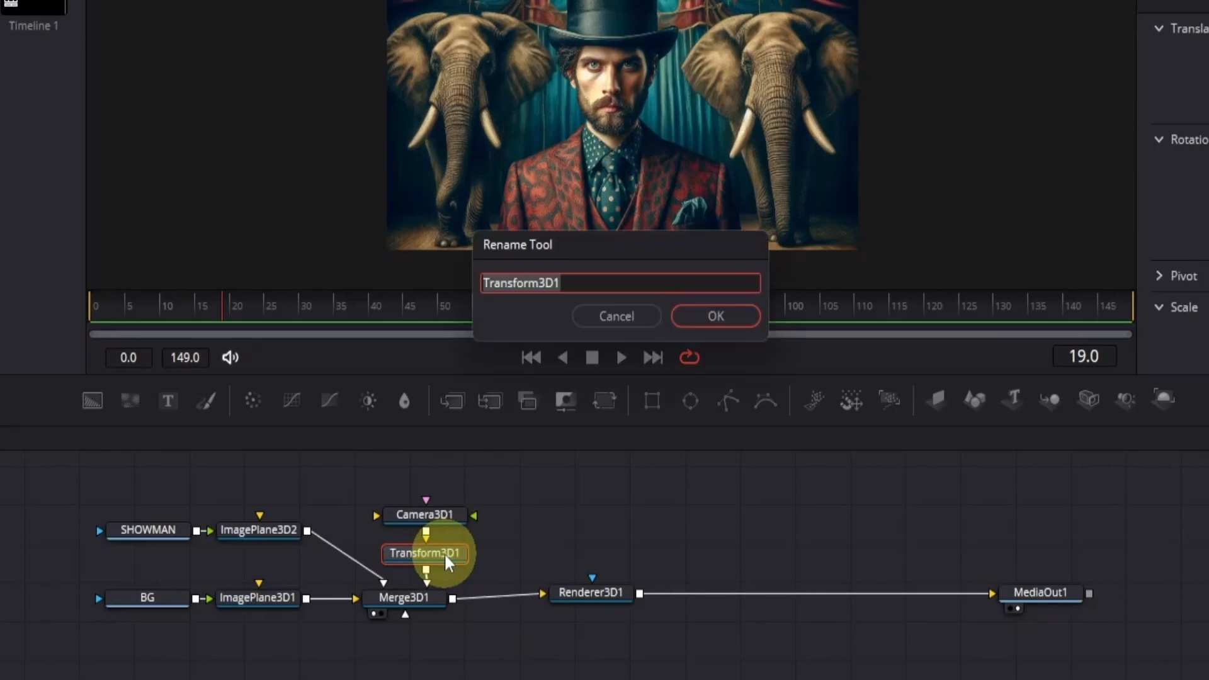
text(NULL)
key(Return)
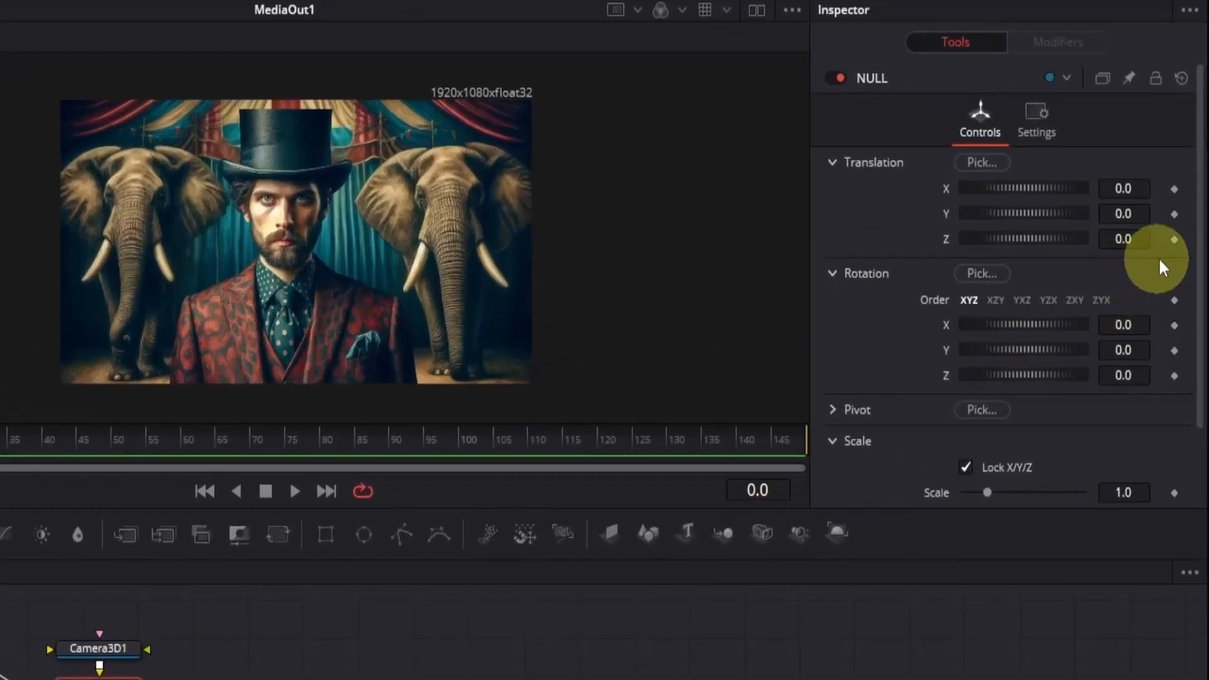
- Keyframe NULL's Z translation at 0 on frame 0 and at -0.81 on frame 90
click(1174, 240)
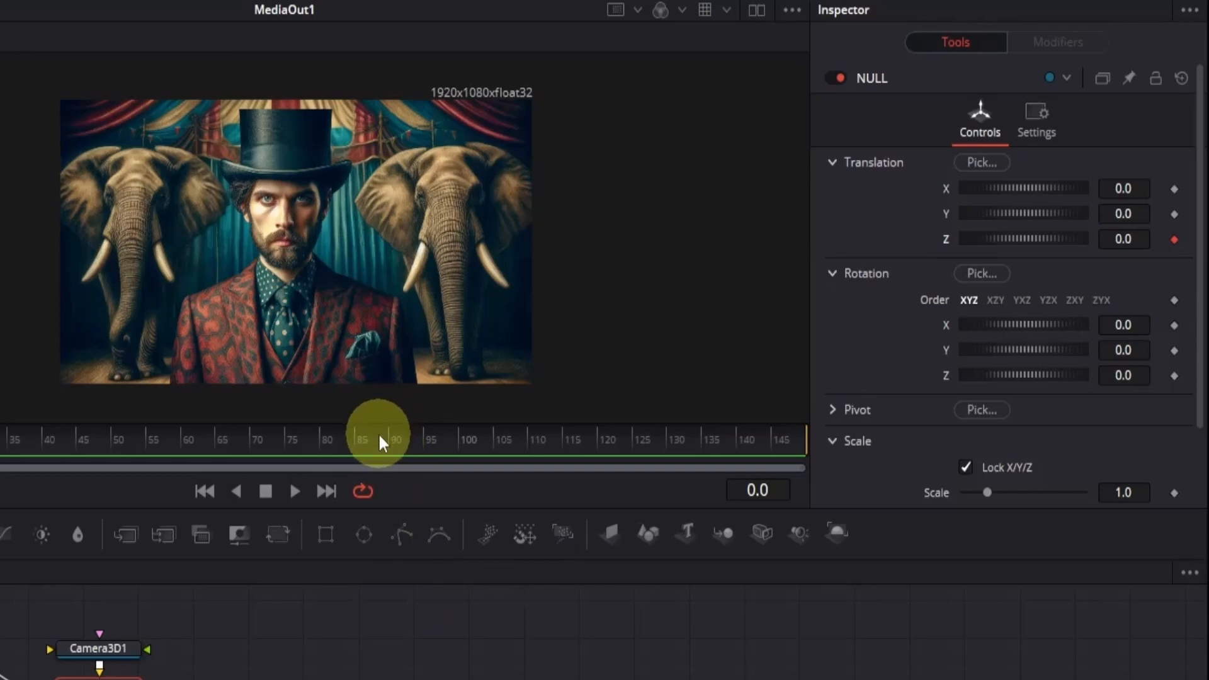
drag(390, 444, 392, 444)
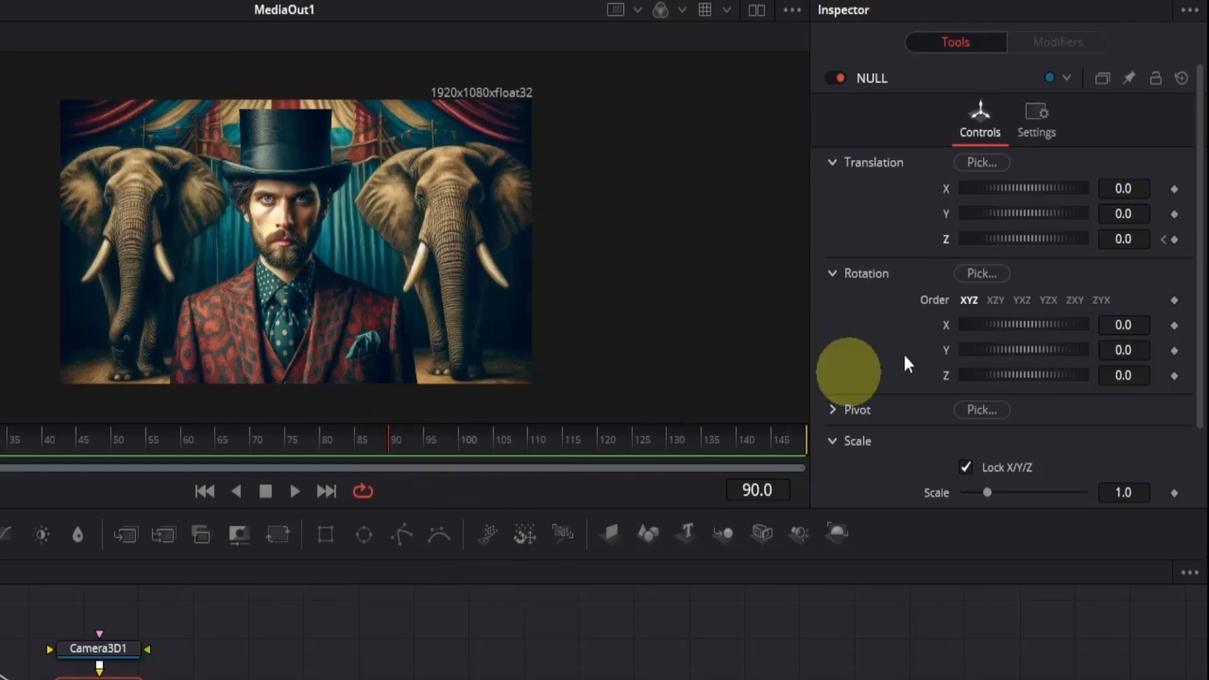
drag(1138, 243, 1061, 208)
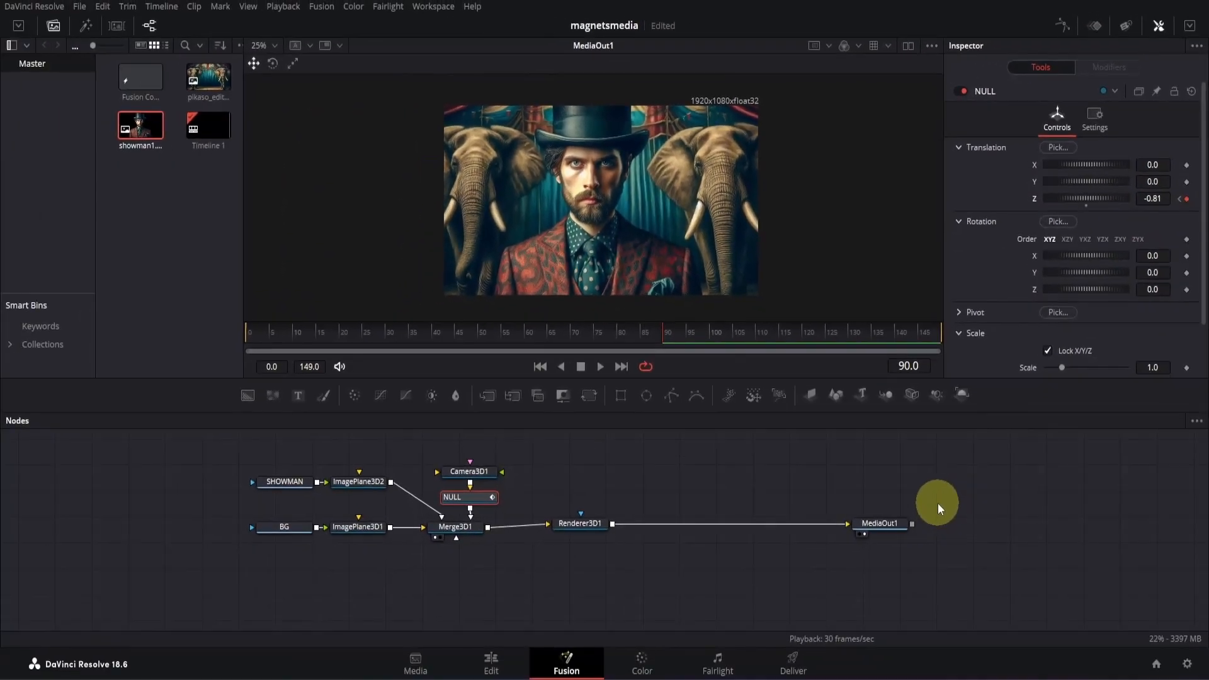
- Shorten the render range to end at frame 93 and play the camera move from the start
drag(319, 362, 282, 366)
drag(348, 330, 218, 357)
key(space)
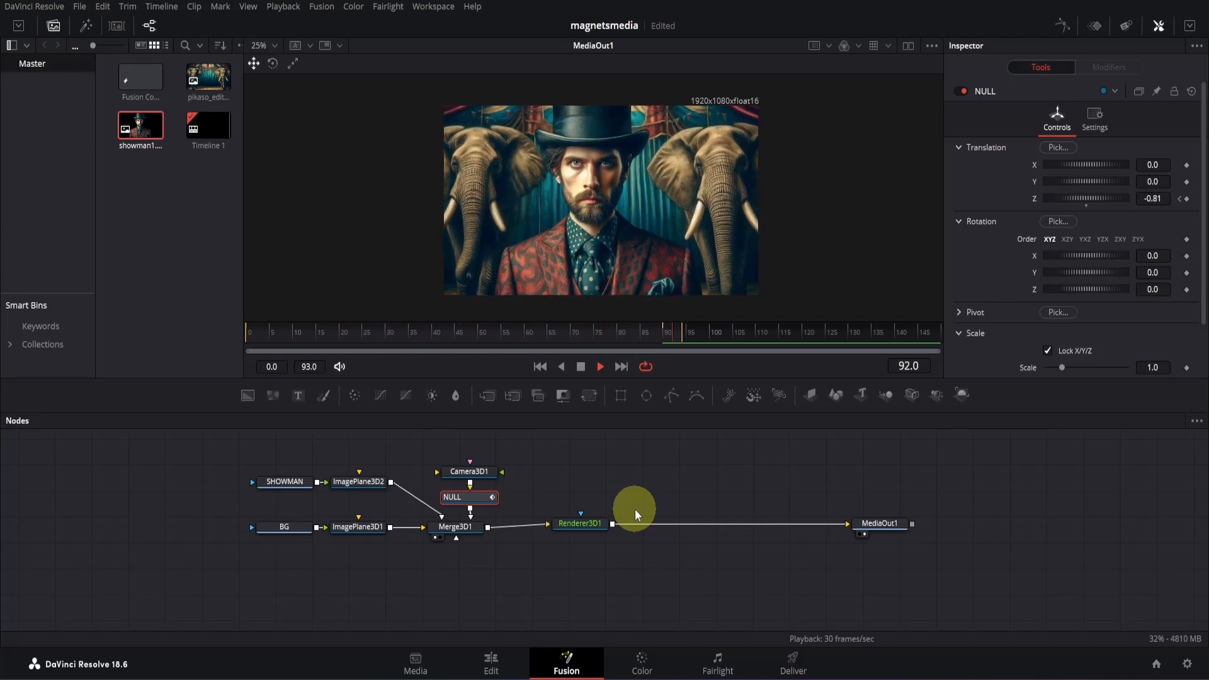
key(space)
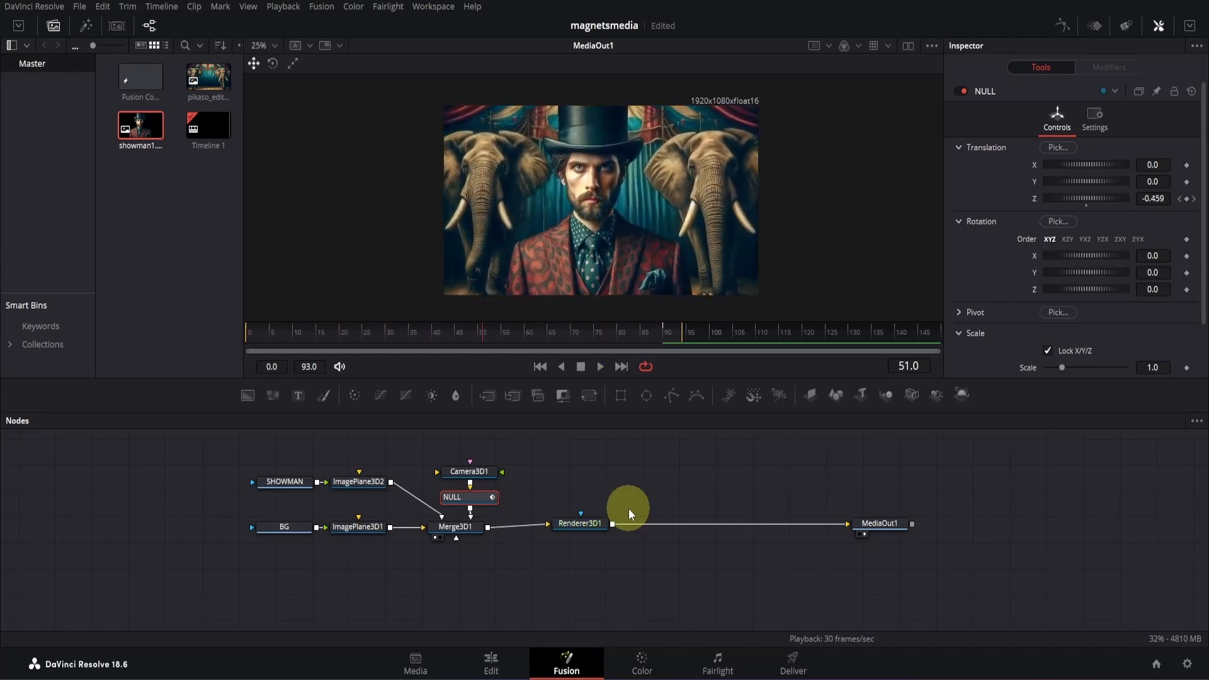
- Set NULL's Z translation keyframe at frame 90 to -0.85 and replay the animation from the start
click(661, 331)
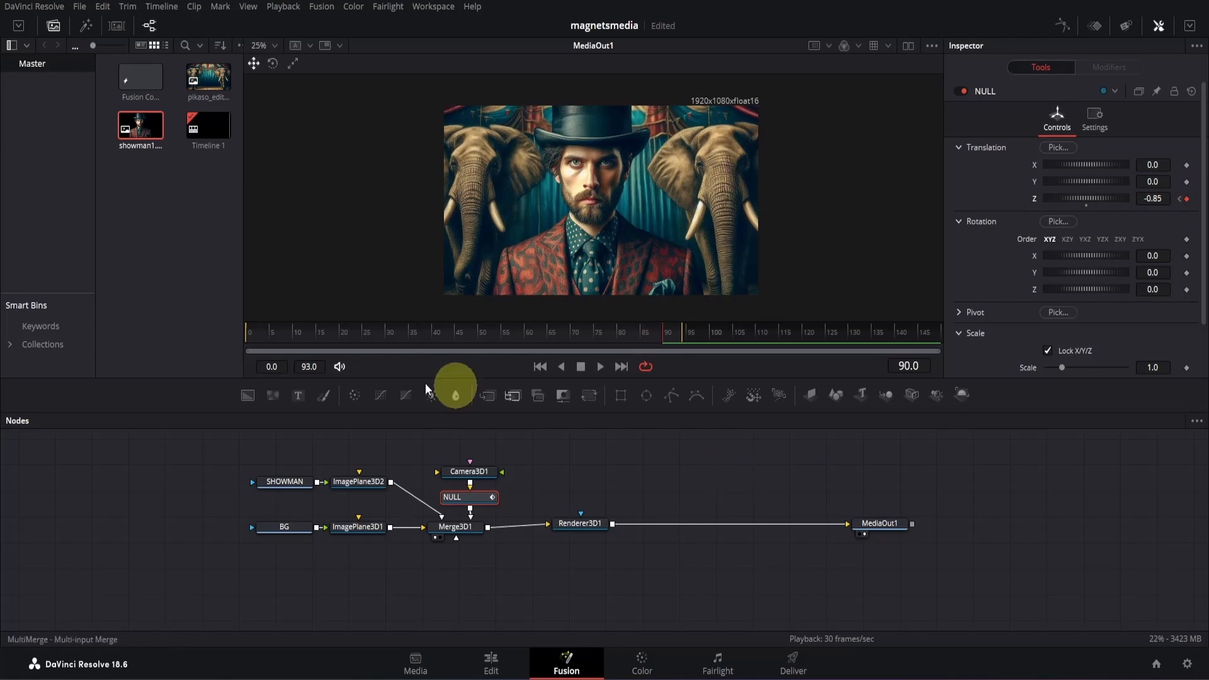
drag(377, 333, 245, 350)
key(space)
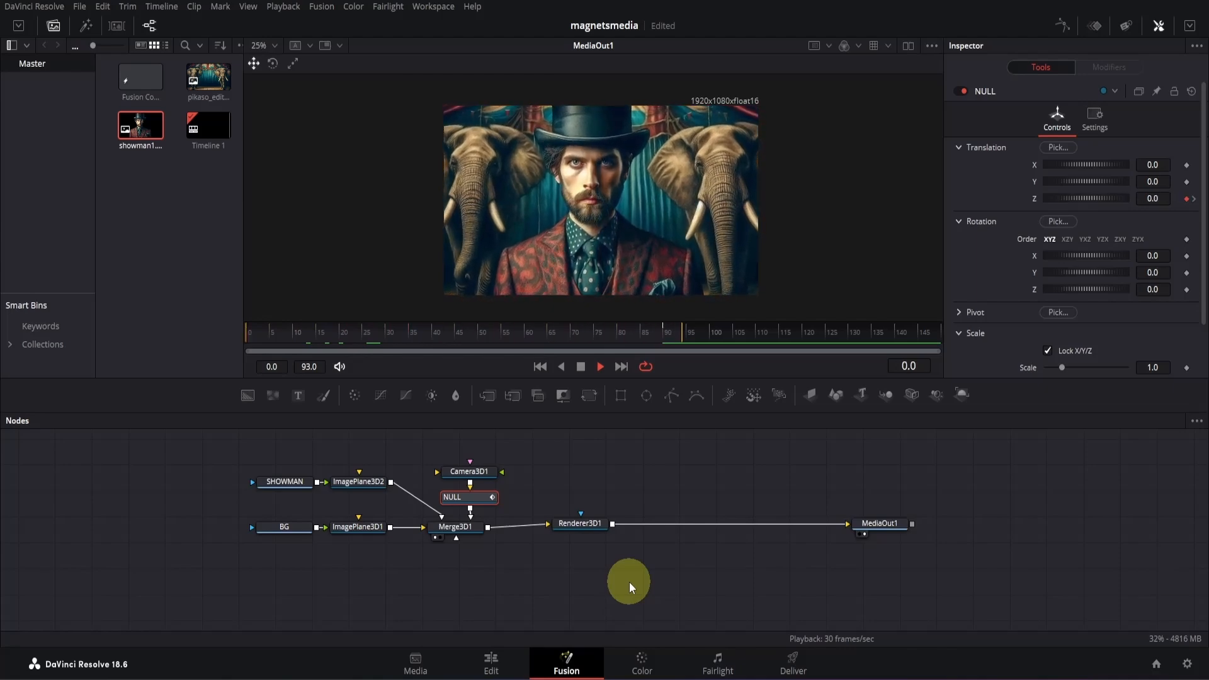
key(space)
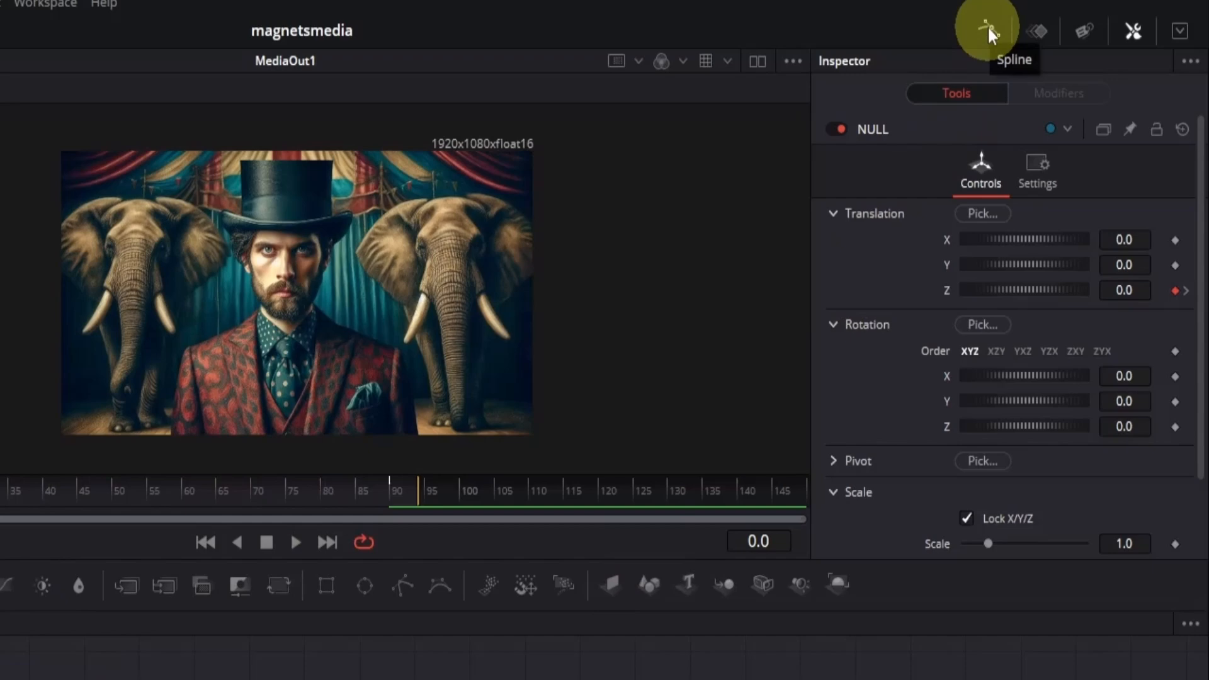
- Show NULL's Z Offset curve in the spline editor, fit it to view and smooth both of its keyframes
click(988, 25)
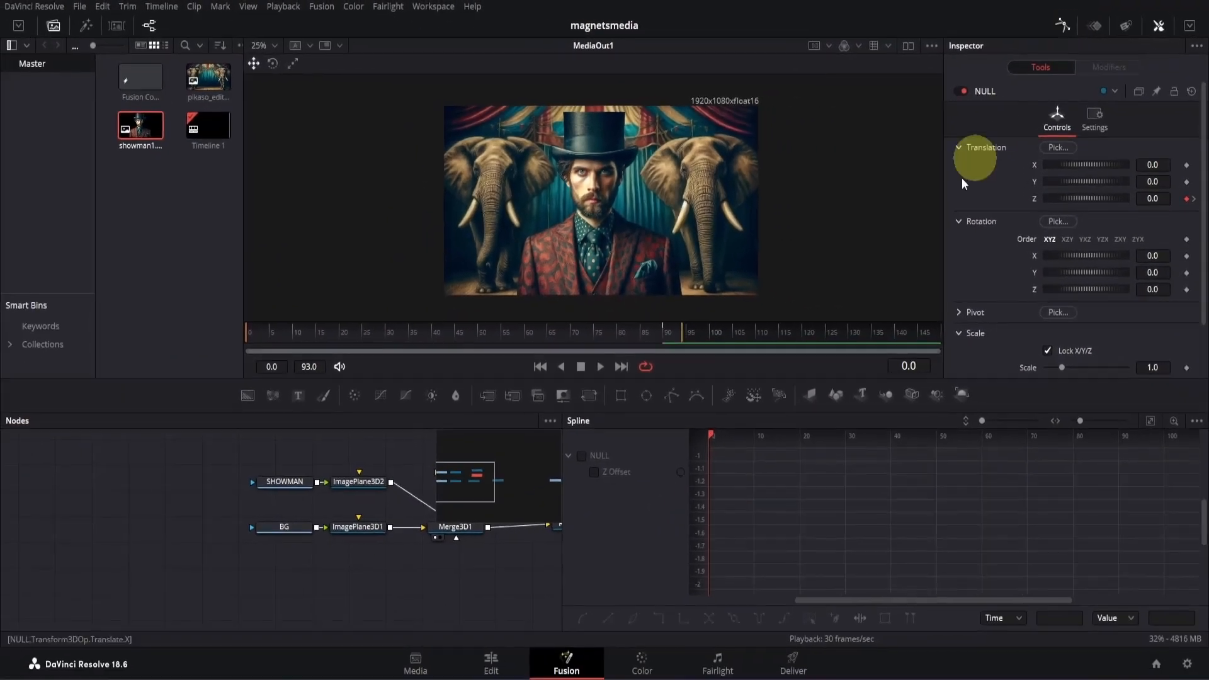
click(594, 472)
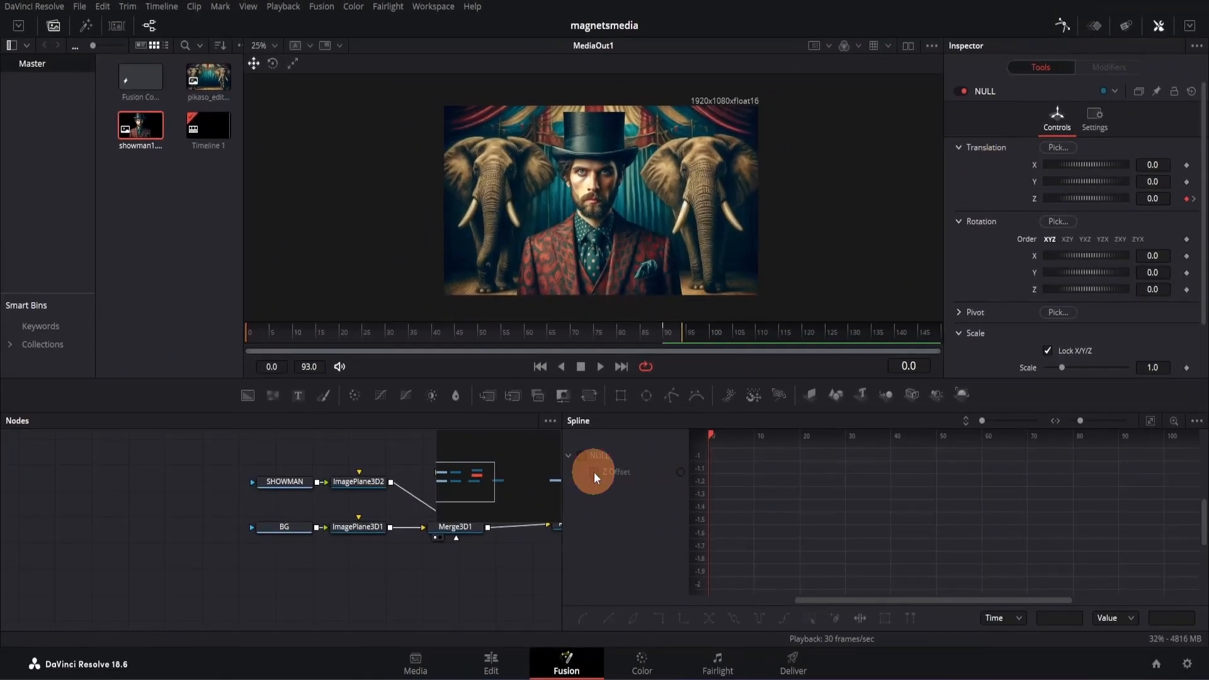
click(1151, 427)
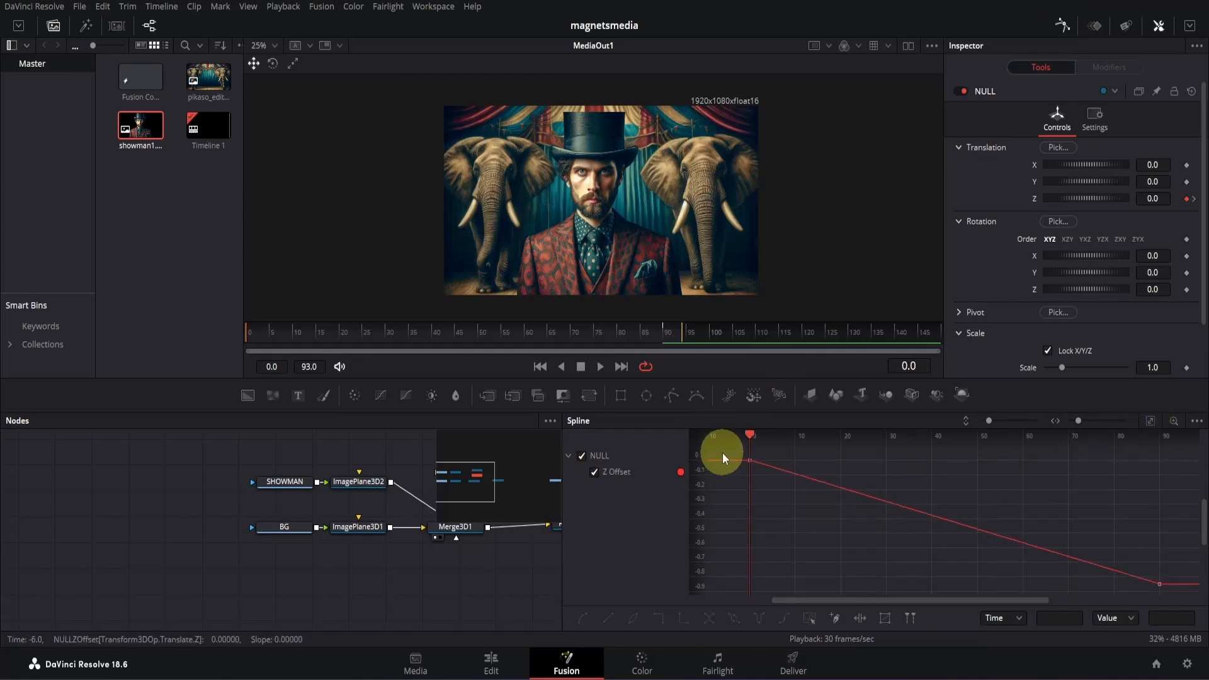
drag(723, 452, 1200, 612)
key(s)
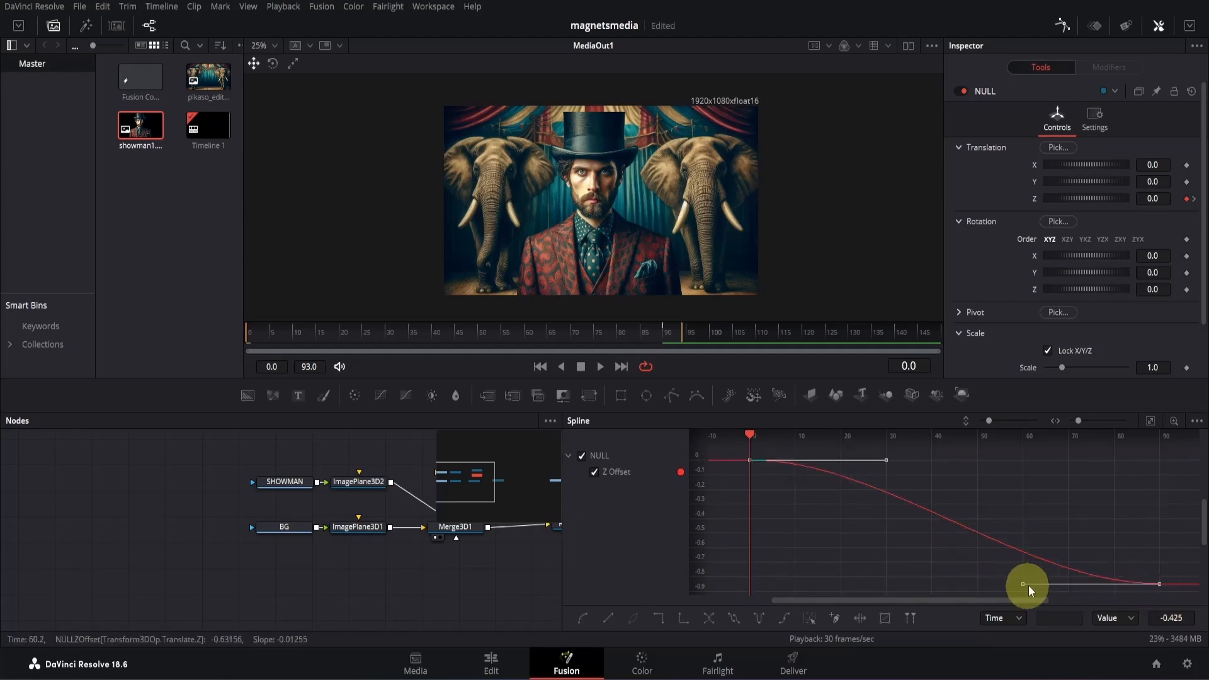
- Pull the frame 90 keyframe's incoming handle horizontally back to about frame 34 and play the eased move
drag(1021, 586, 904, 586)
key(space)
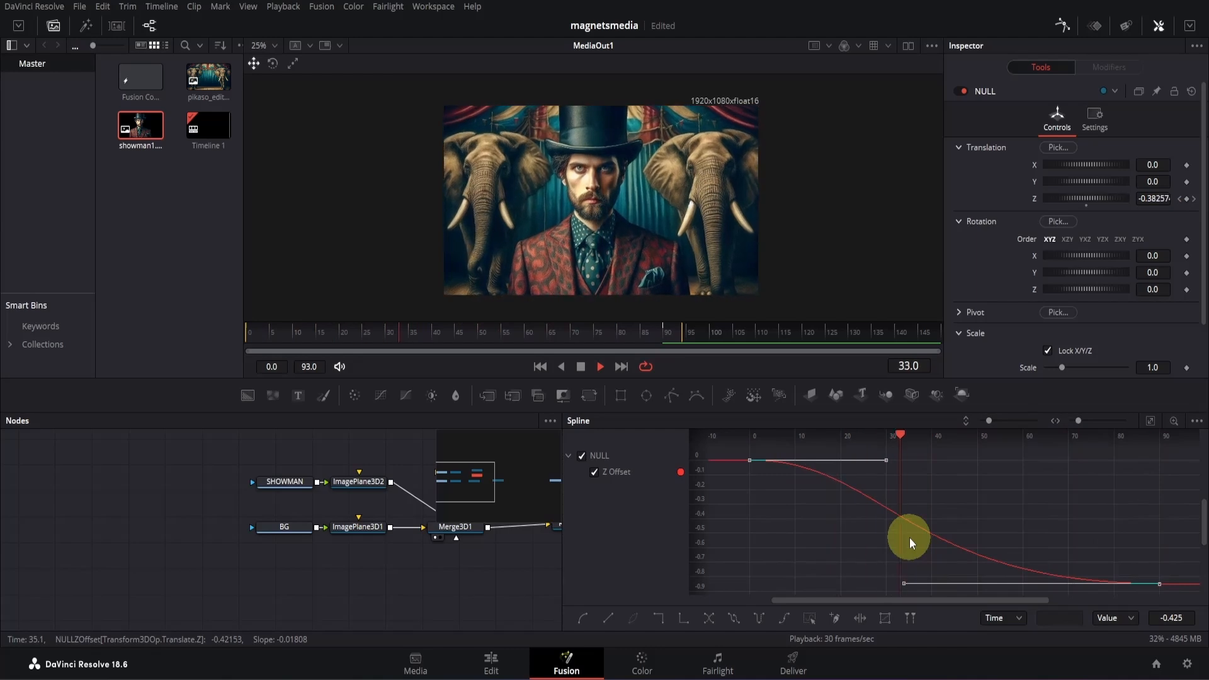
key(space)
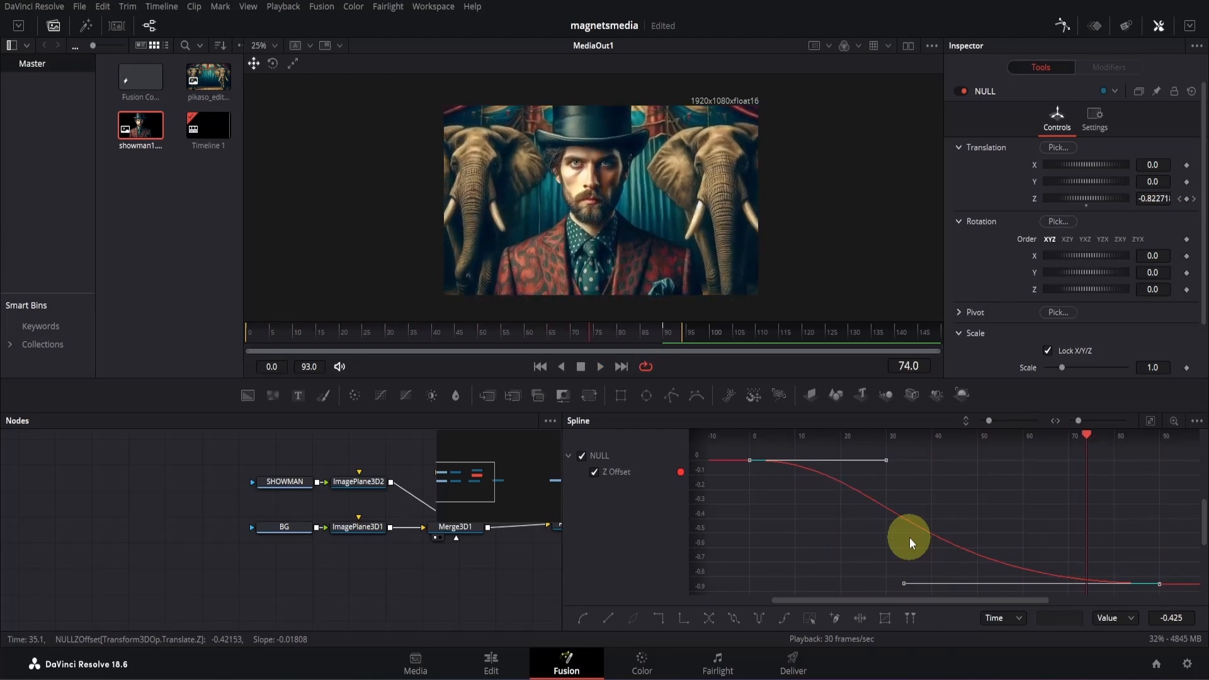
- Set the Z Offset curve's Ease In to 70.1, play the animation and close the spline editor
key(t)
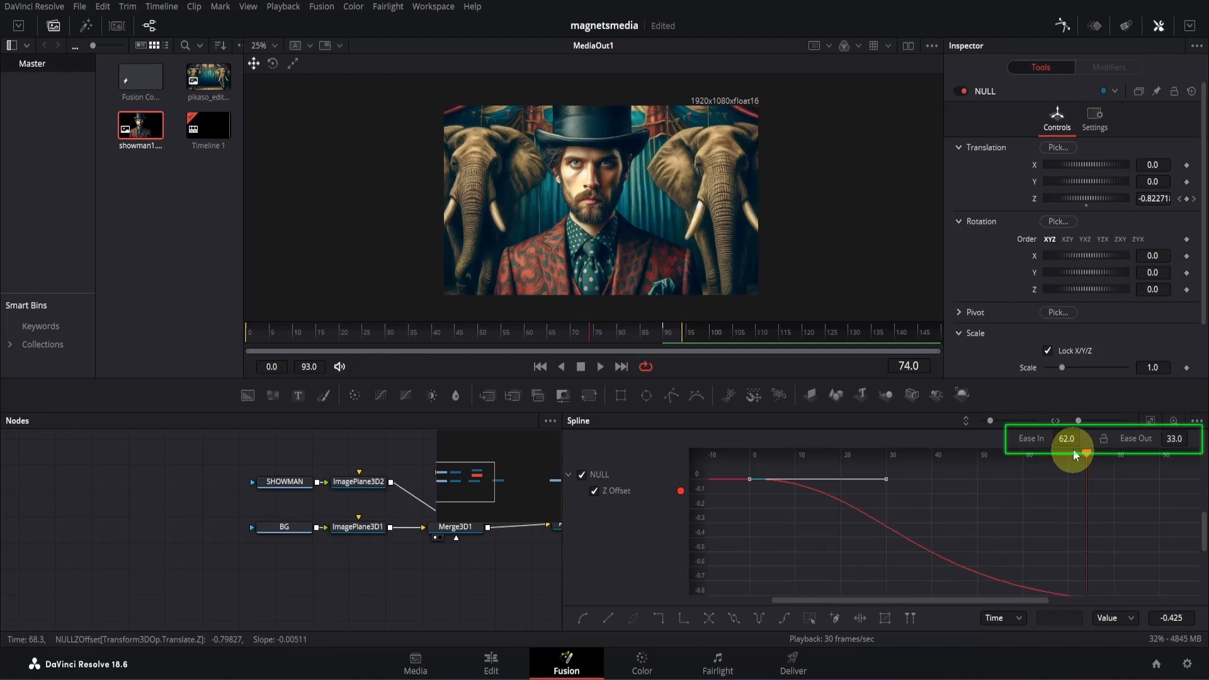
drag(1067, 436, 1122, 438)
key(space)
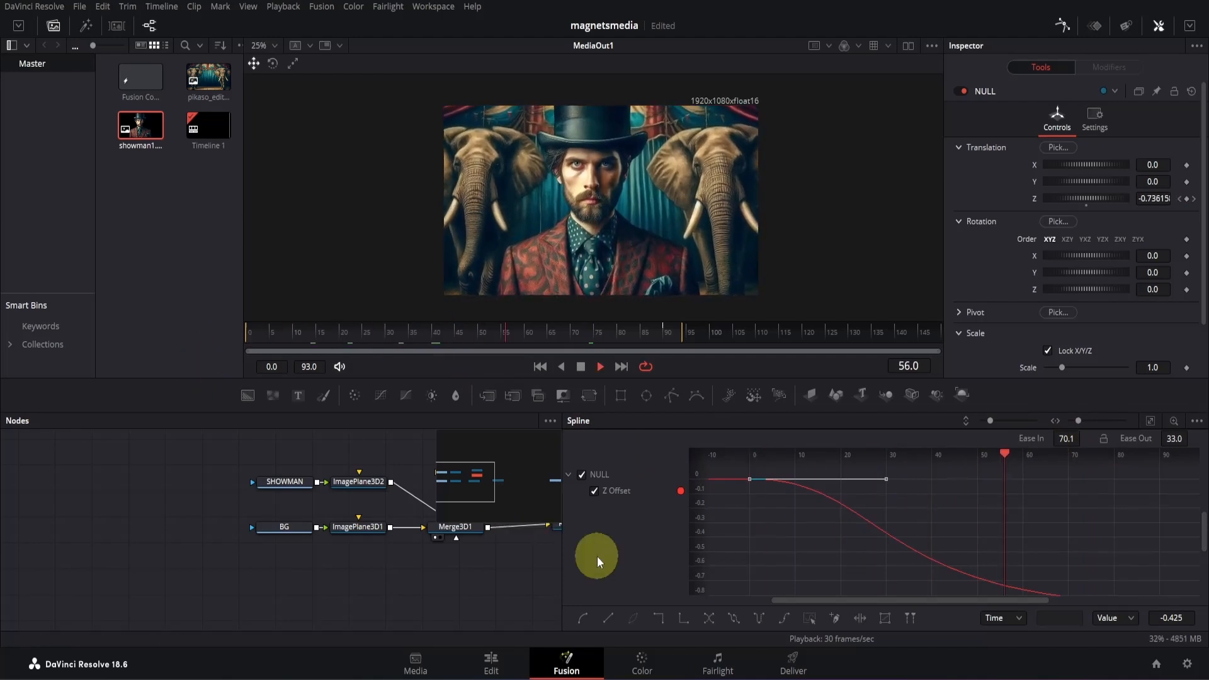
click(1065, 26)
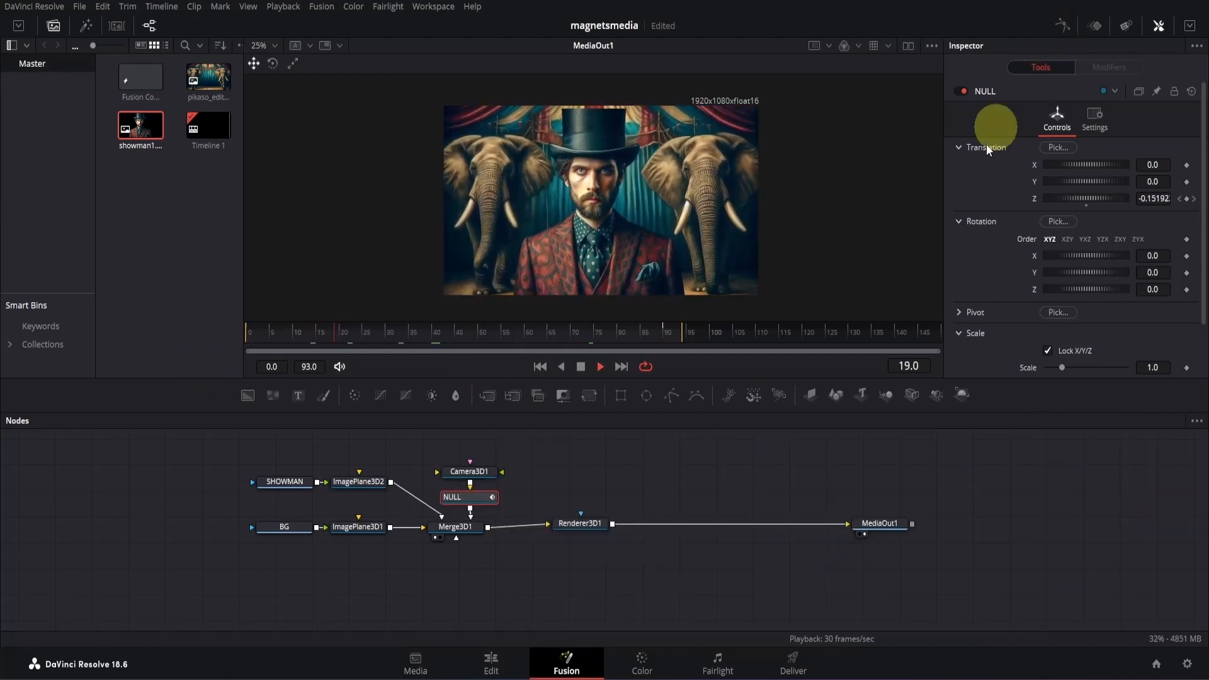
- Line up Renderer3D1 with Merge3D1 in the node graph and stop the playback
click(582, 526)
drag(582, 526, 565, 530)
click(577, 577)
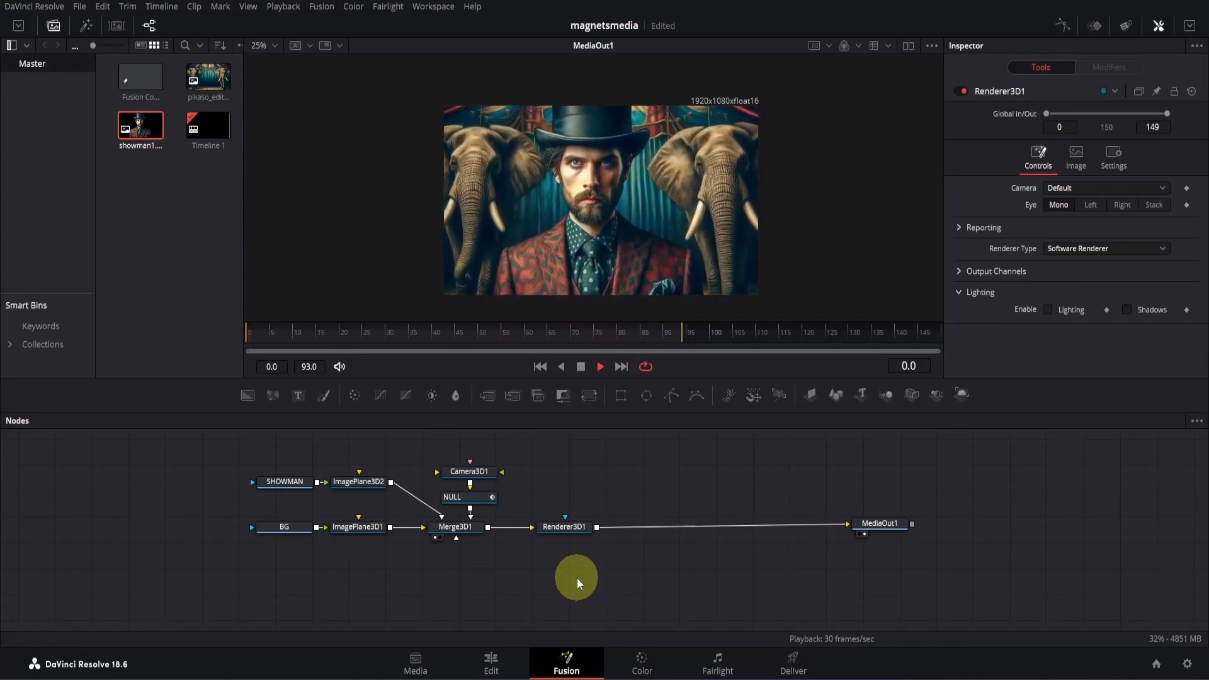
key(space)
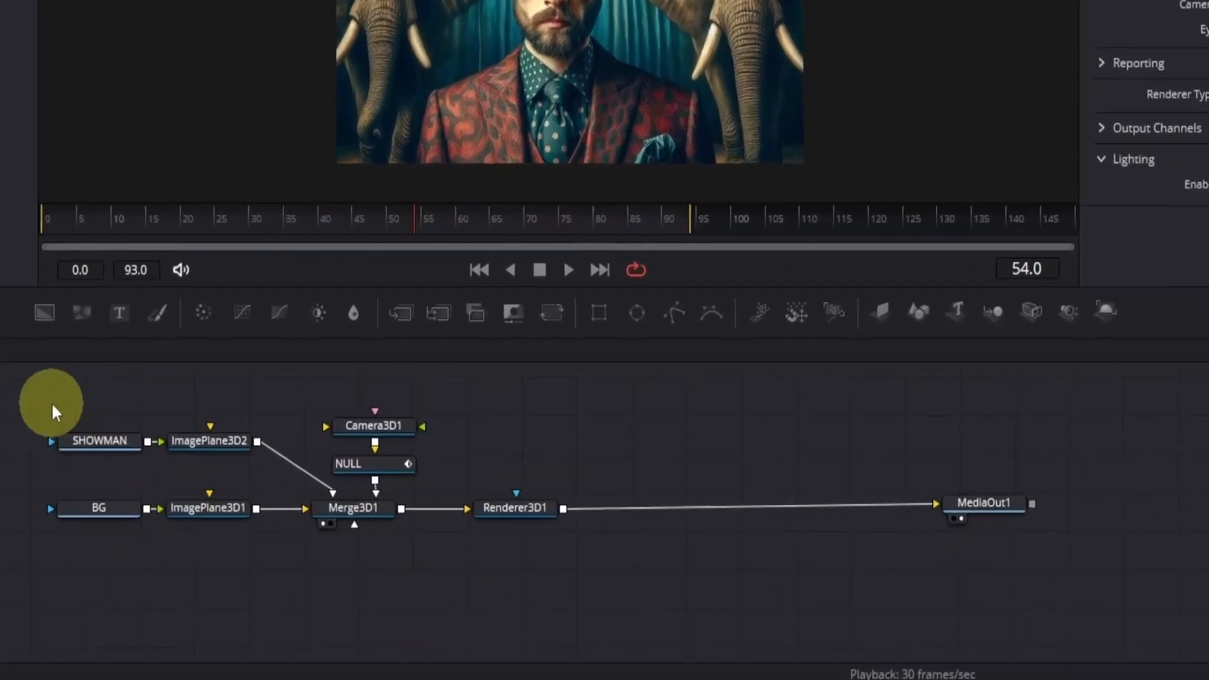
- Group every node except MediaOut1 and place the group level with MediaOut1
drag(33, 389, 520, 558)
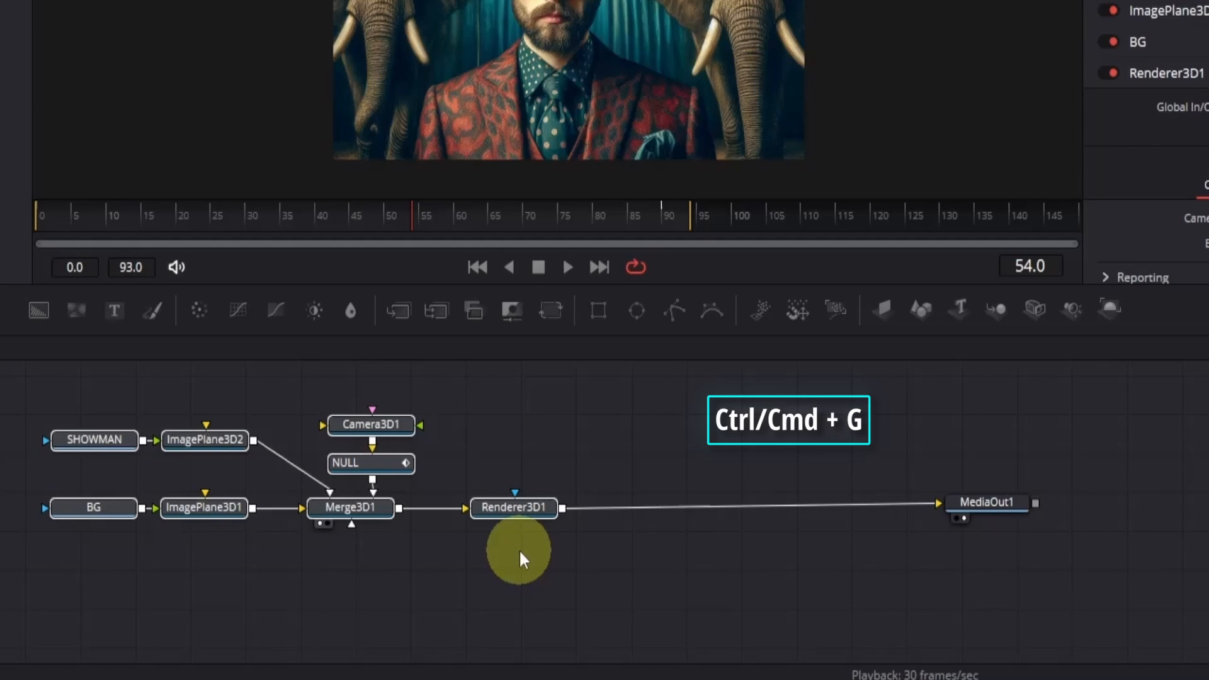
key(ctrl+g)
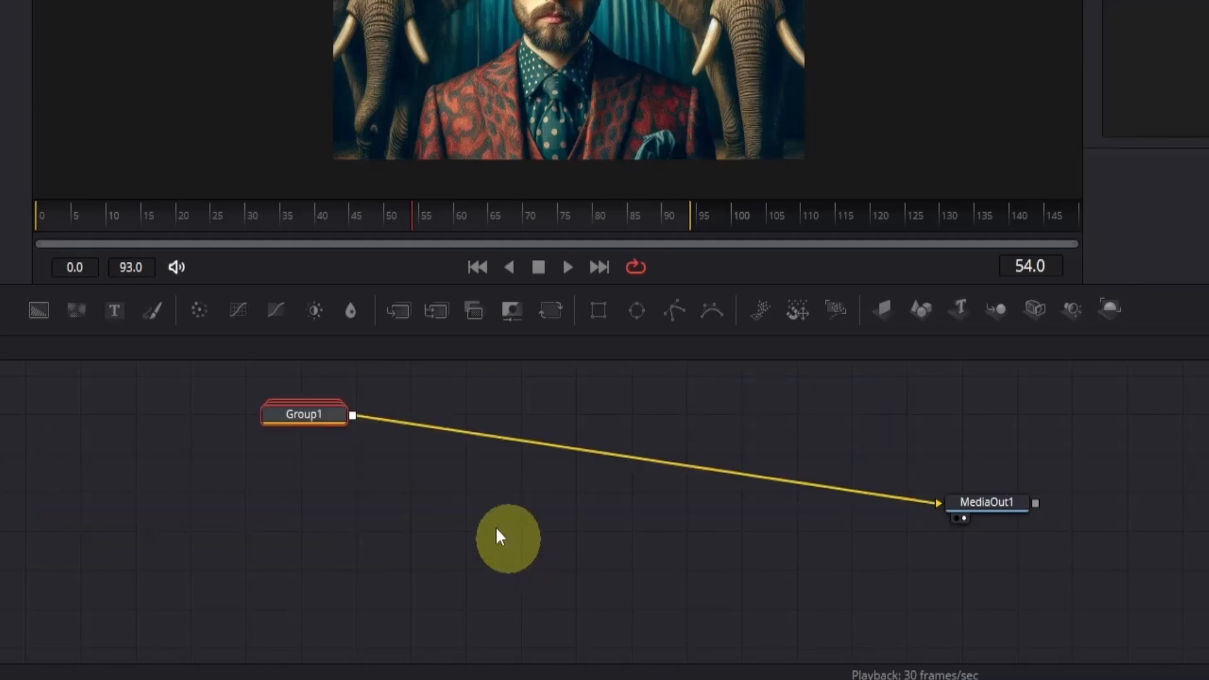
drag(313, 421, 321, 507)
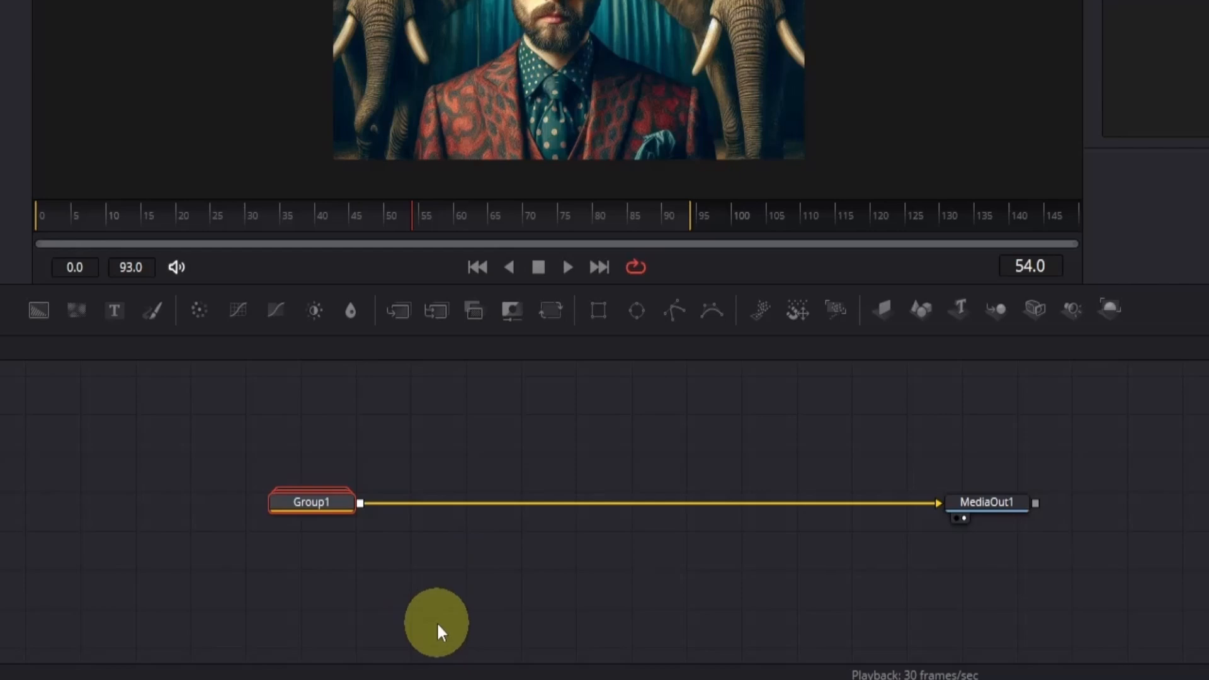
- Try replacing the direct link from Group1 to MediaOut1 with an Image Plane 3D followed by a Renderer 3D
click(533, 508)
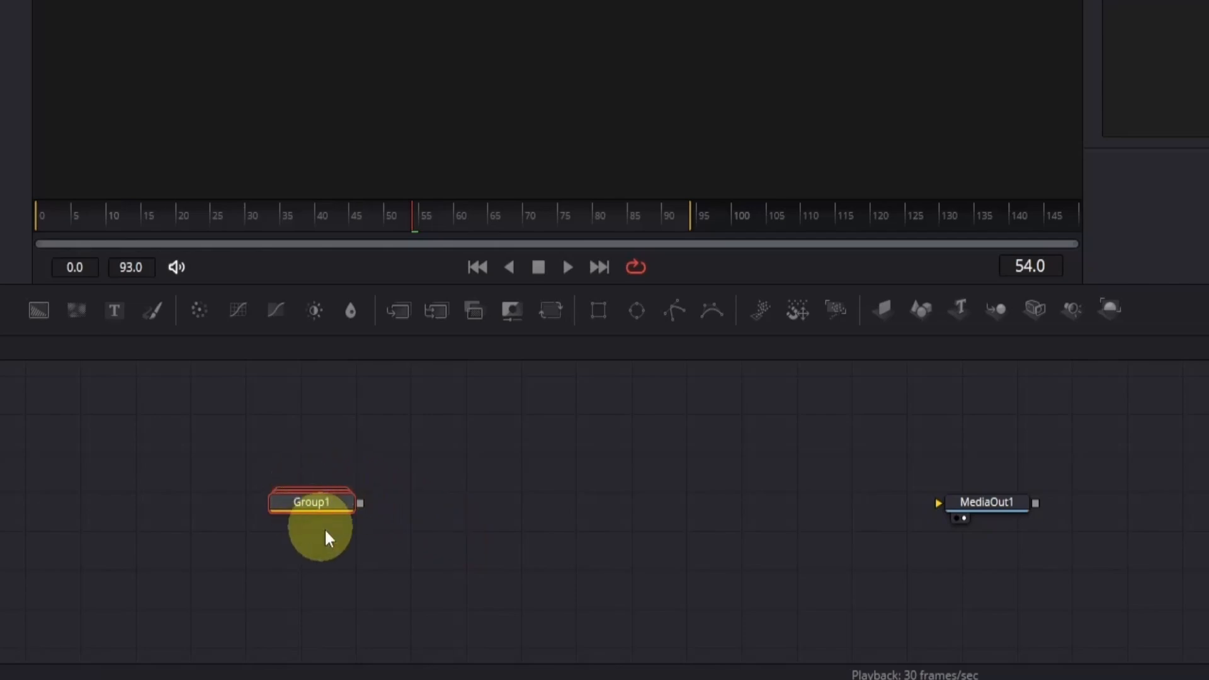
click(885, 309)
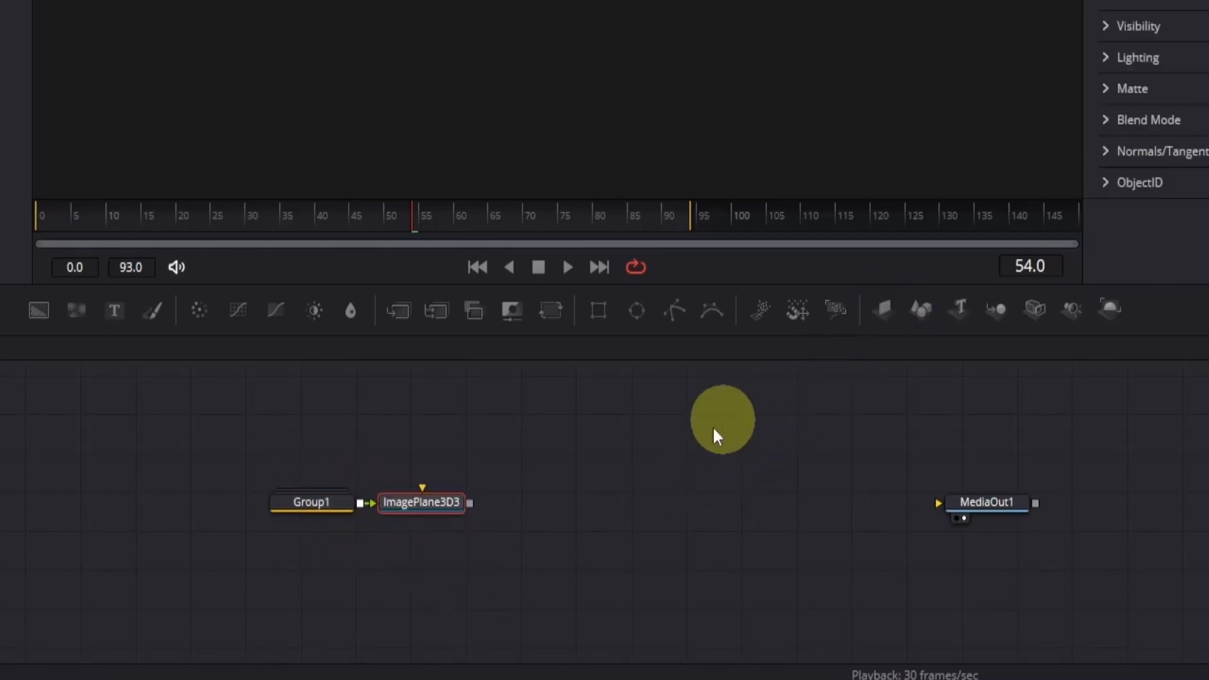
click(427, 509)
click(1111, 309)
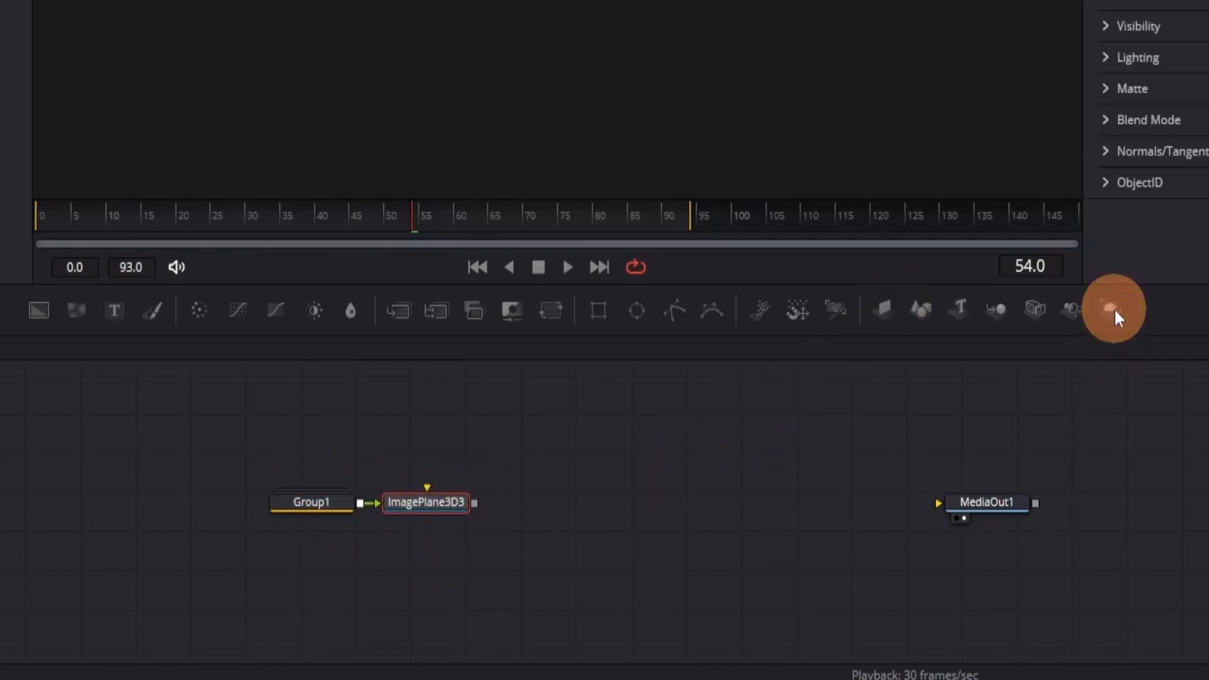
drag(585, 503, 962, 504)
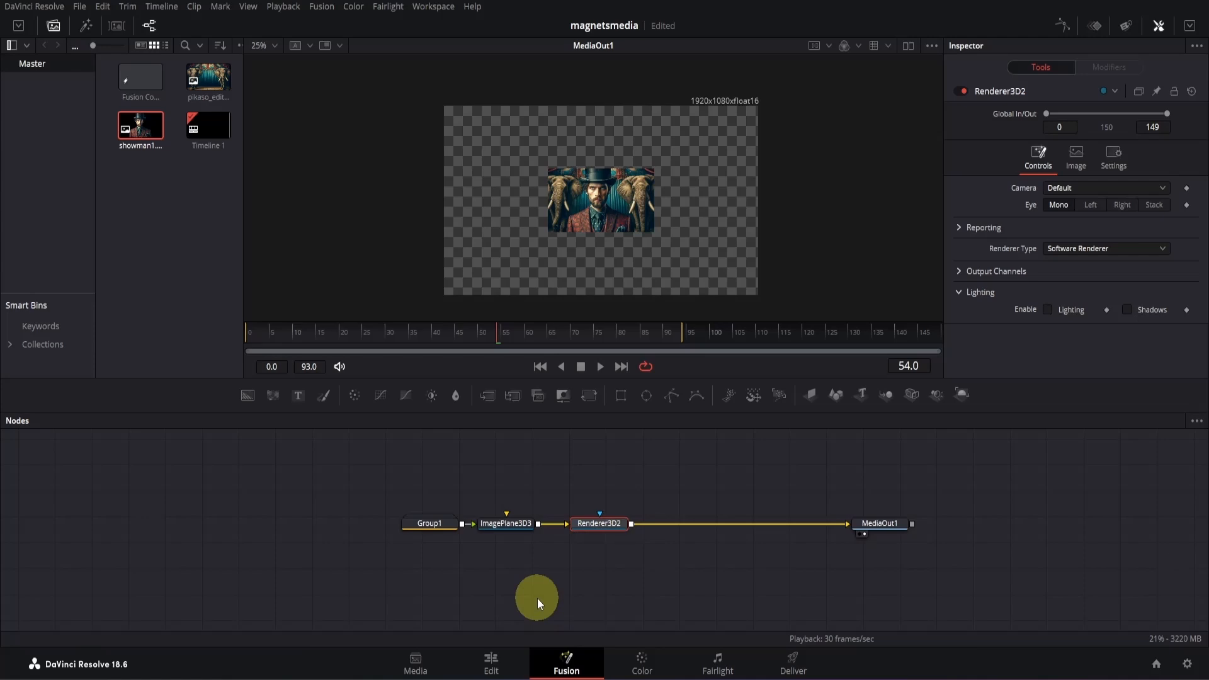
- Undo the added Image Plane 3D and Renderer 3D nodes and restore the direct link from Group1 to MediaOut1
key(Delete)
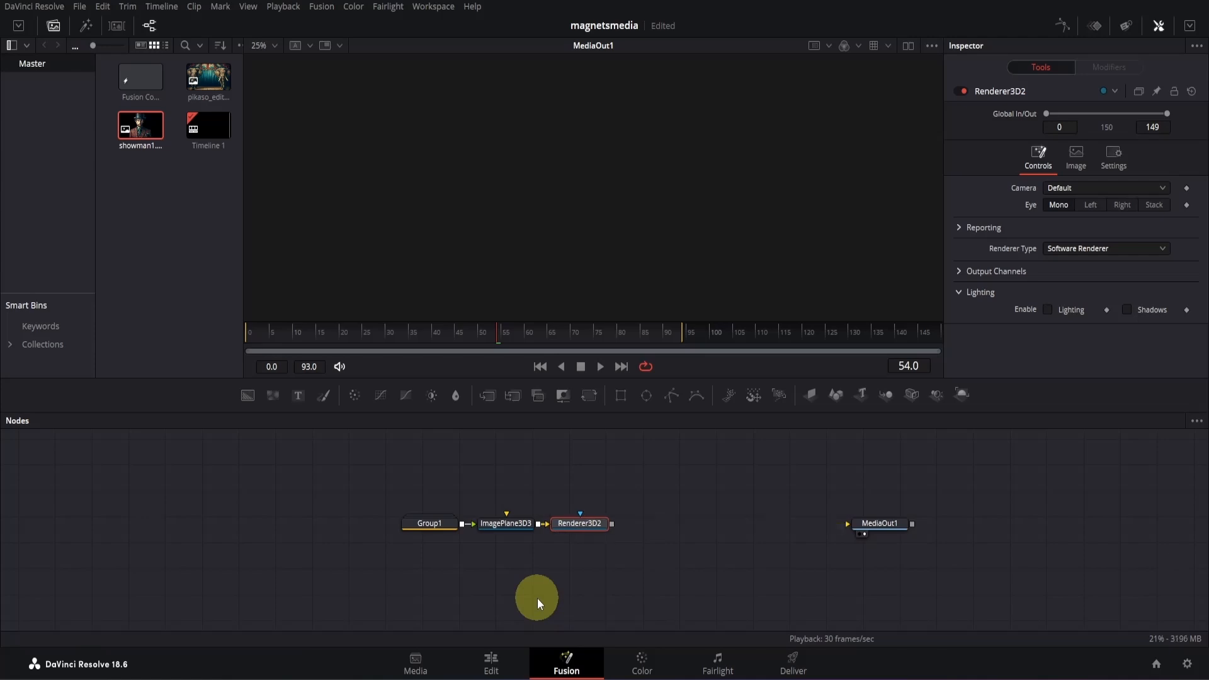
key(Delete)
key(ctrl+z)
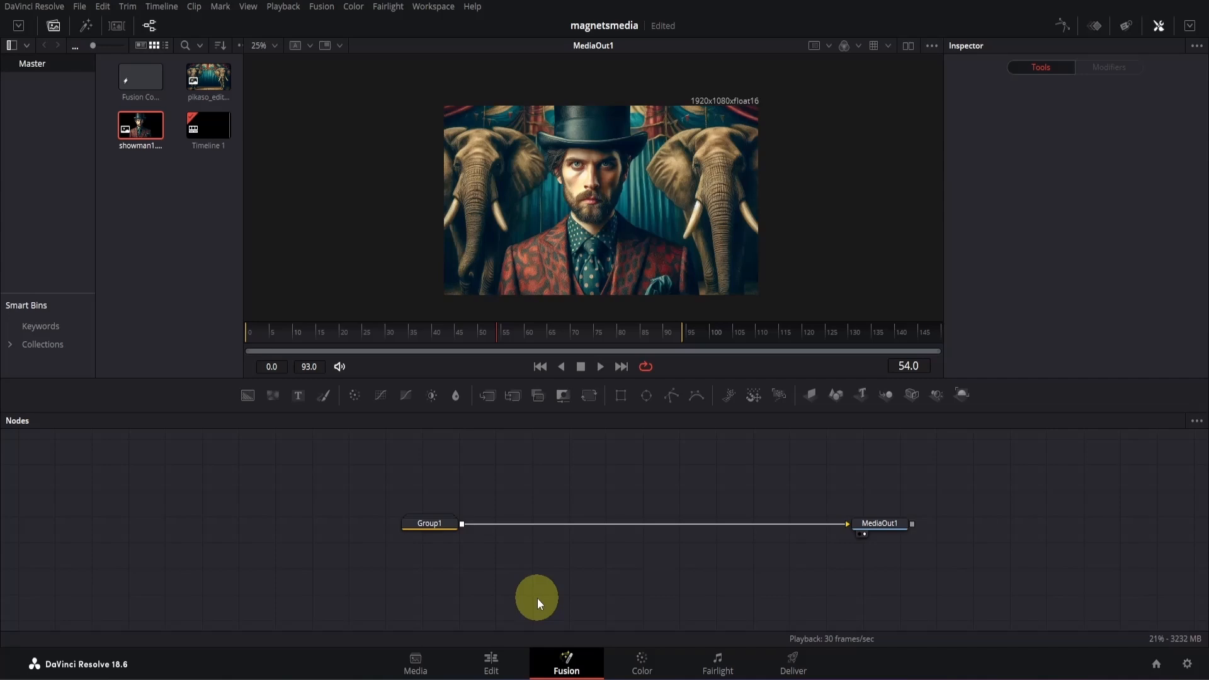
- On the Edit page, move the playhead to 01:00:03:00 in the Fusion Composition 1 clip
click(504, 658)
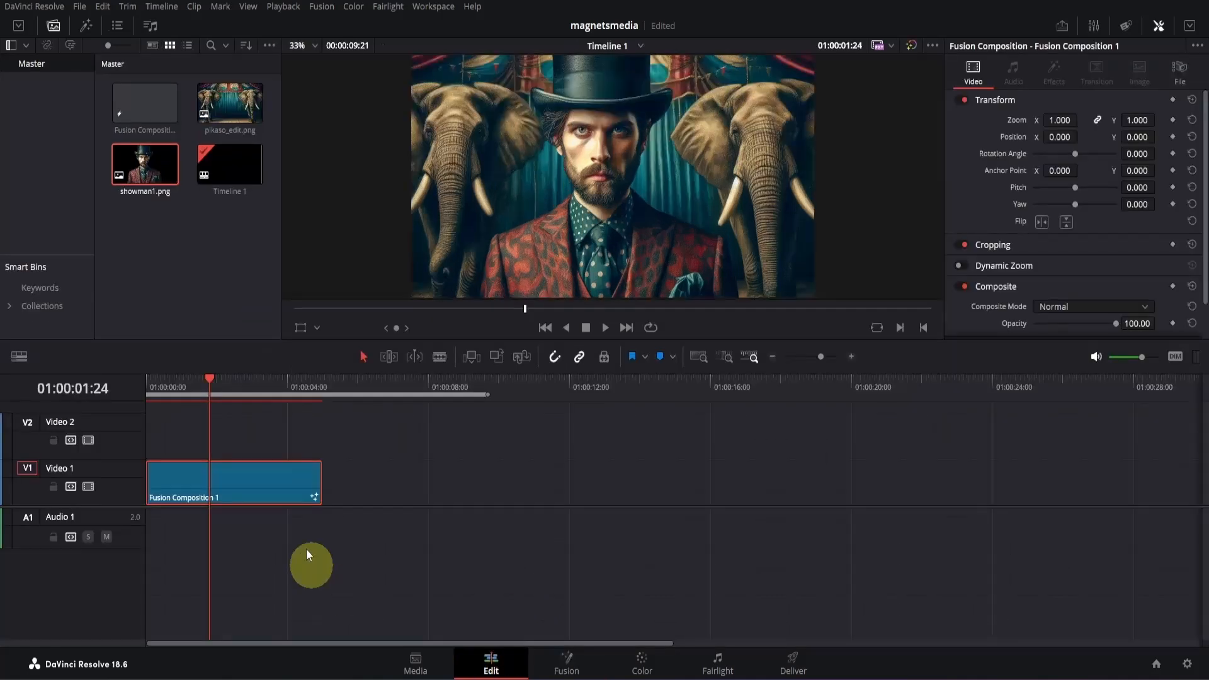
drag(212, 381, 145, 386)
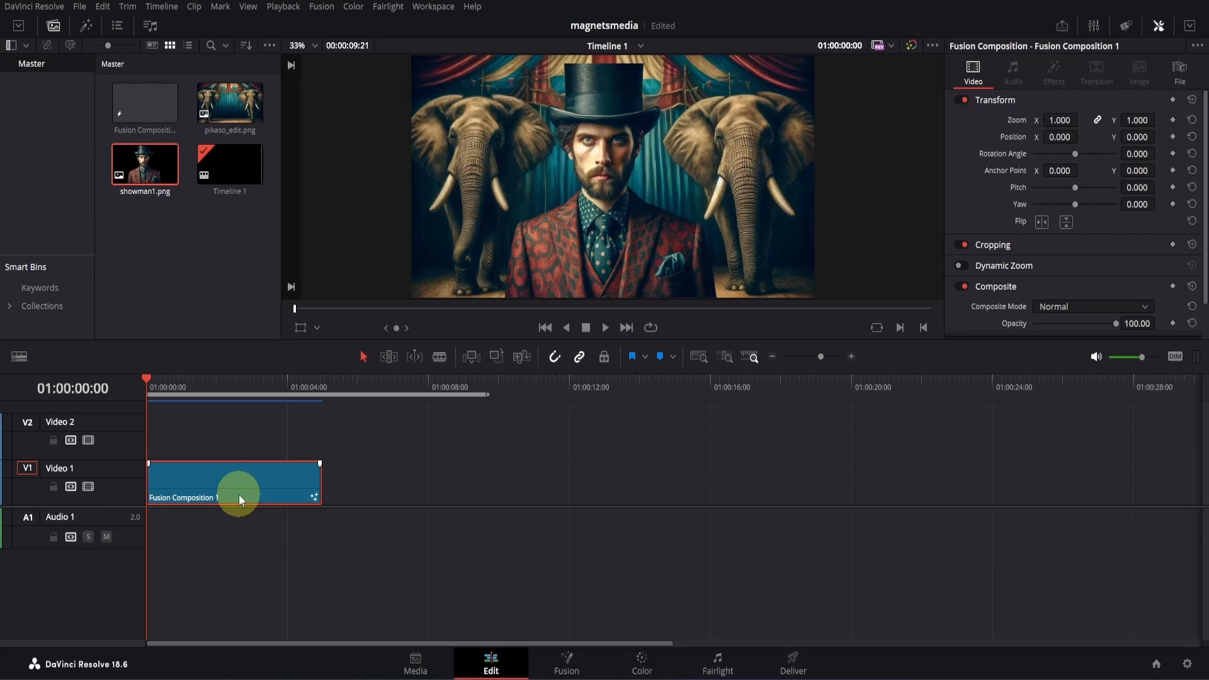
key(shift+Right)
key(shift+Right)
key(shift+Right)
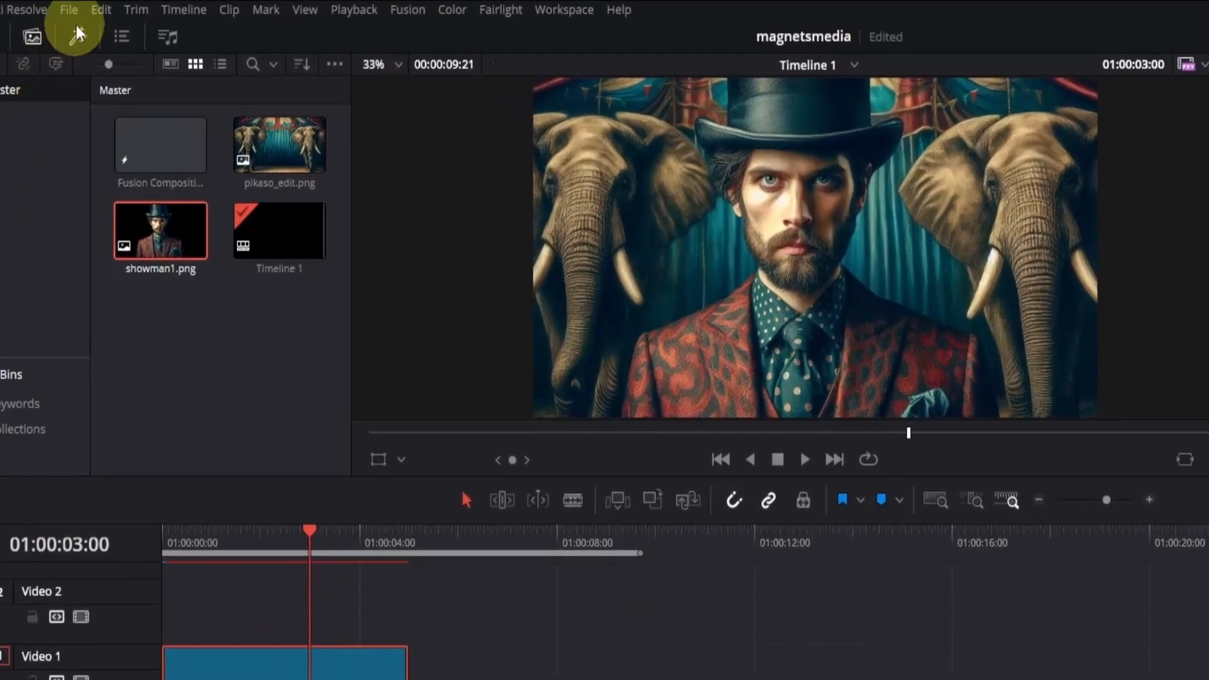
- Export the current frame as a PNG still named CIRCUS in the Pictures folder
click(75, 16)
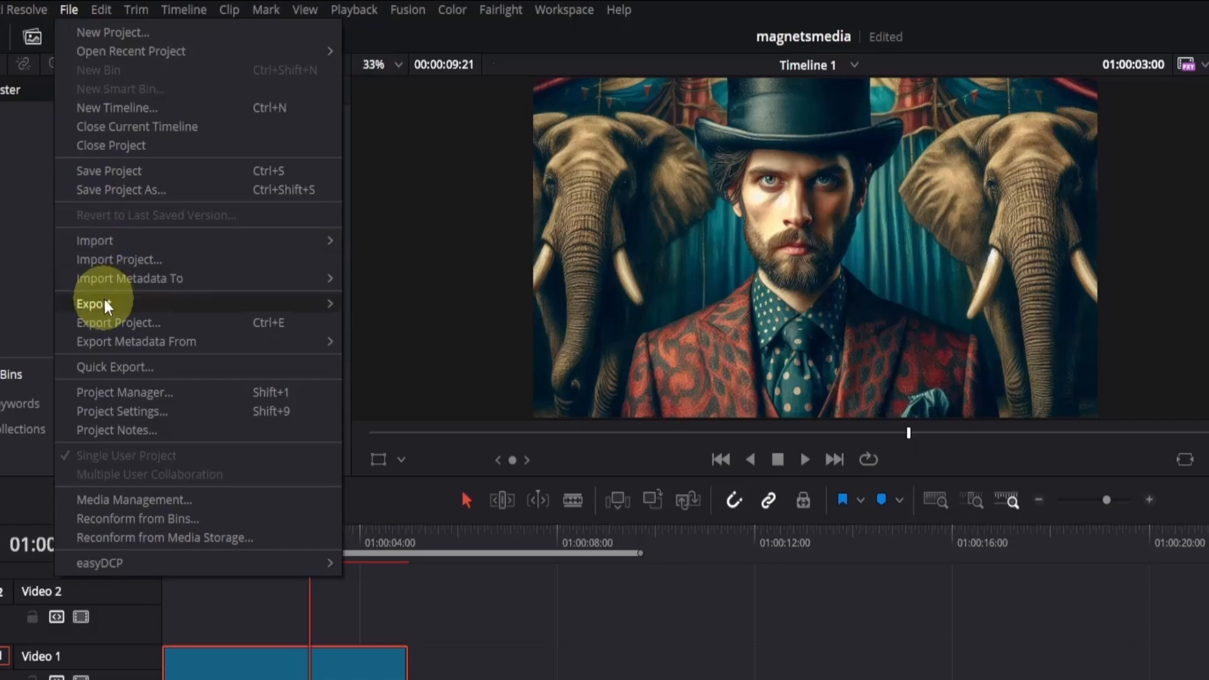
click(291, 304)
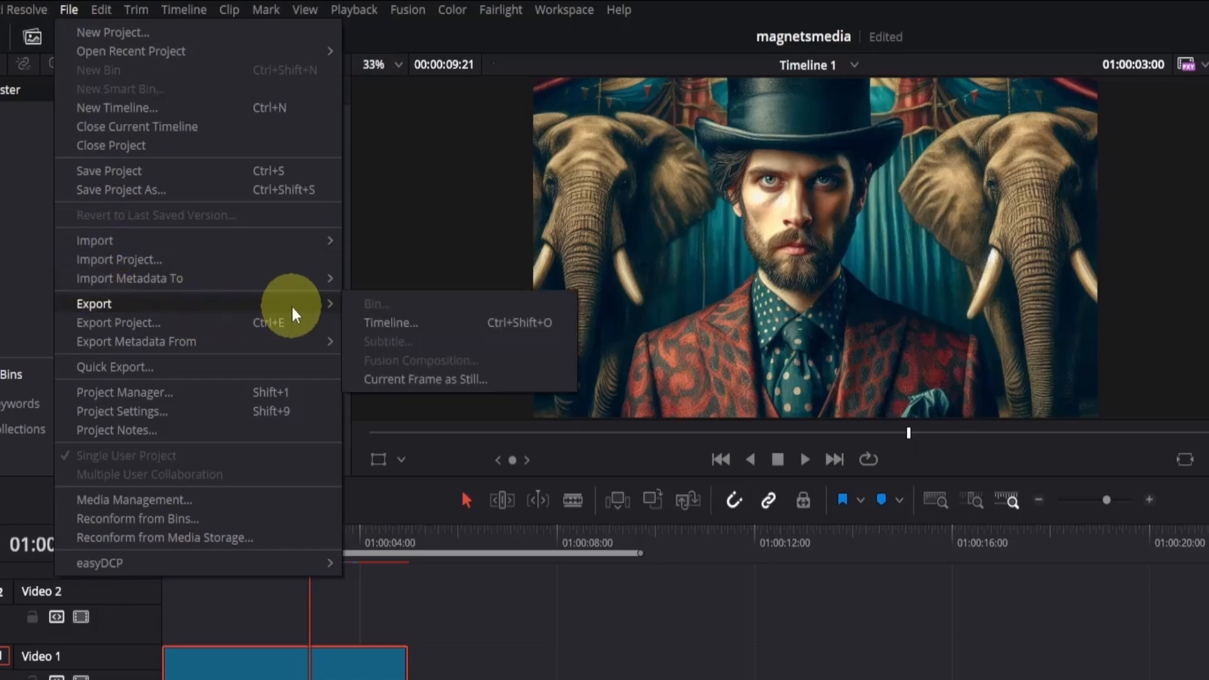
click(387, 380)
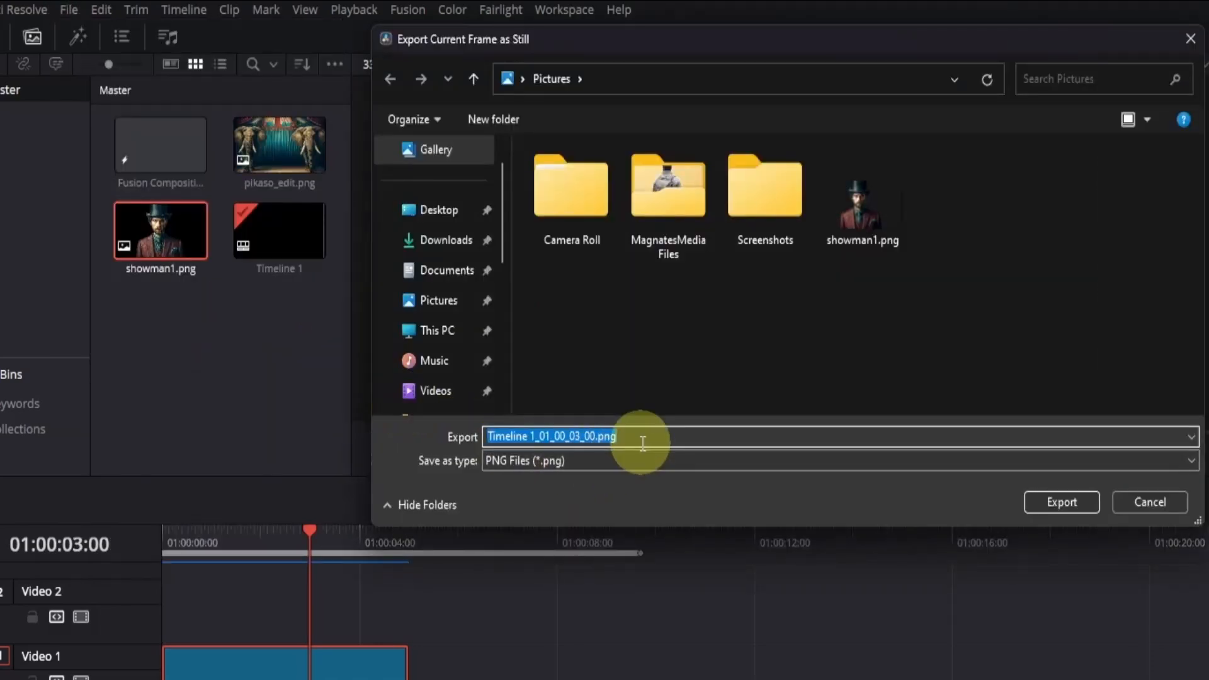
text(CIRCUS)
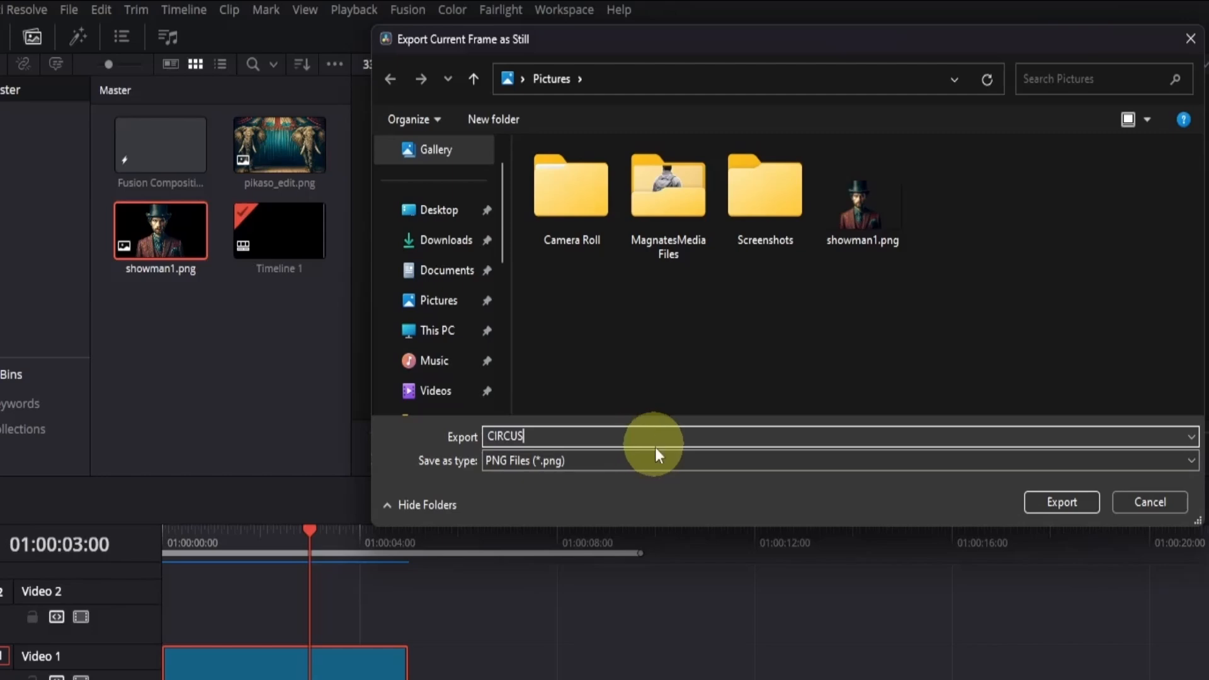
click(510, 460)
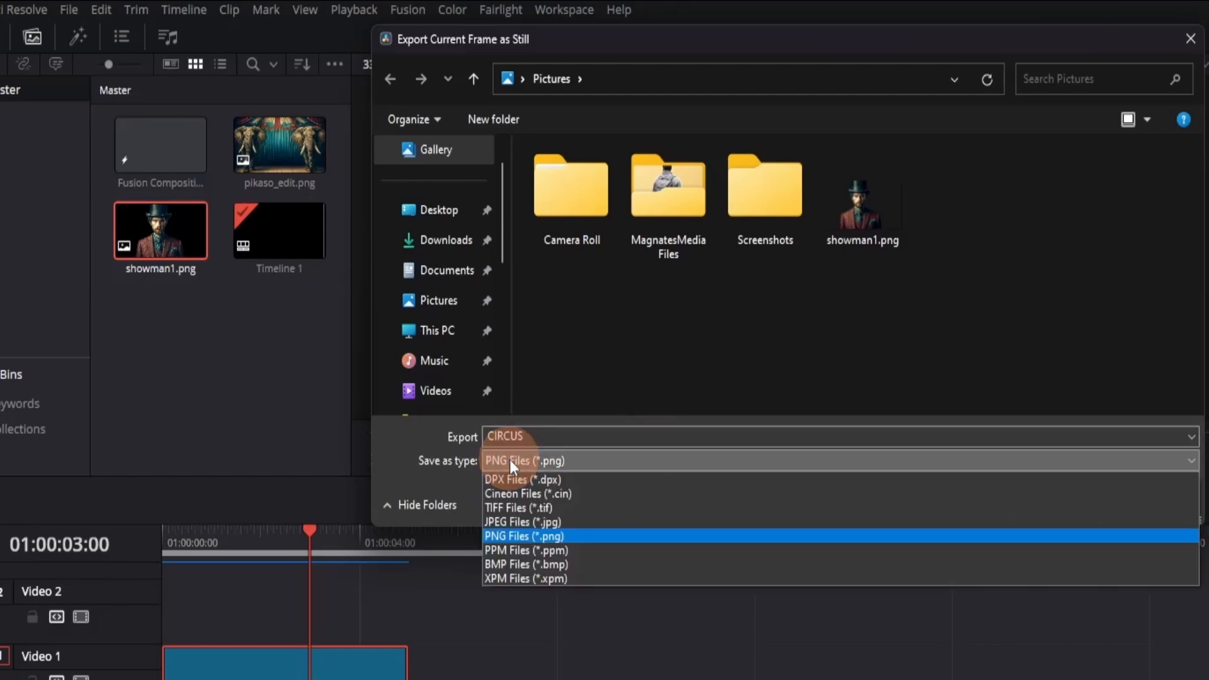
click(520, 535)
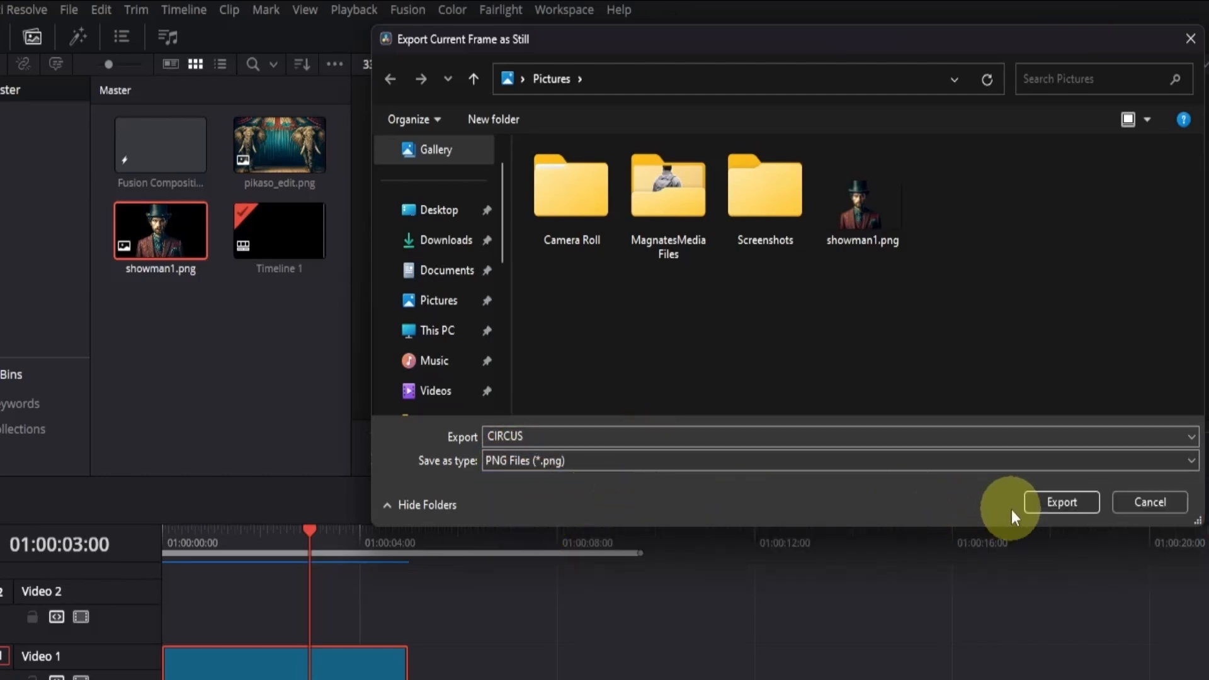
click(1037, 506)
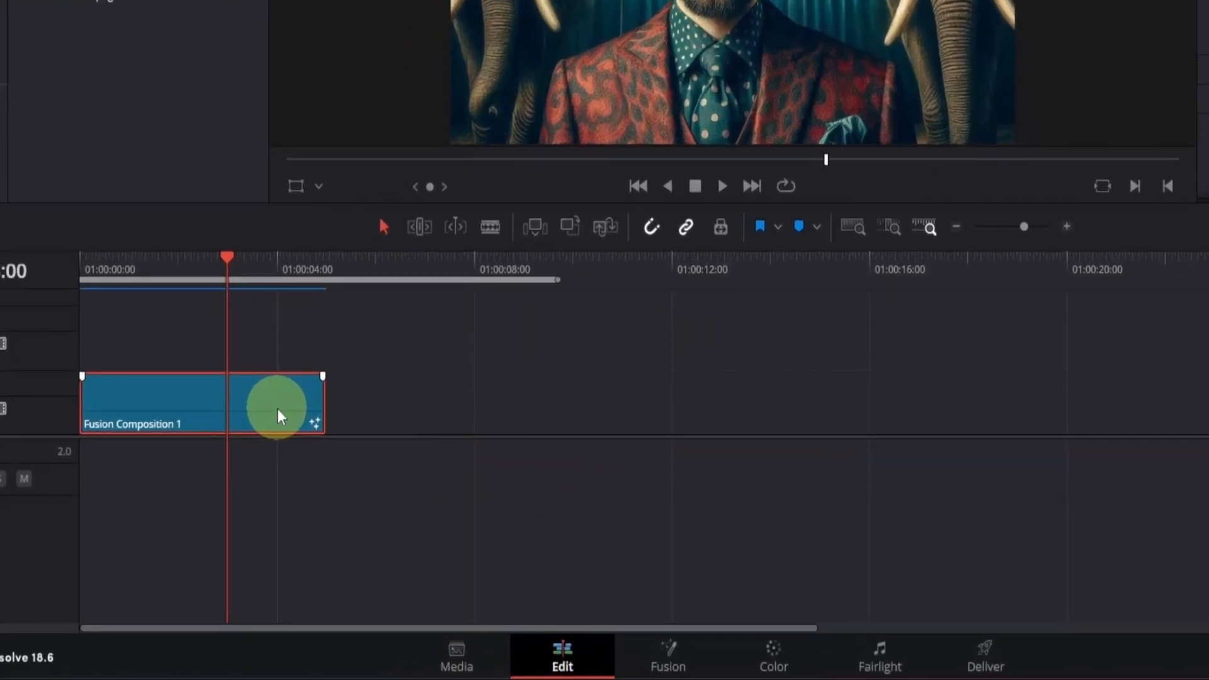
- Cut Fusion Composition 1 at 01:00:03:00, delete the part after the cut, and import CIRCUS.png into the media pool
key(ctrl+b)
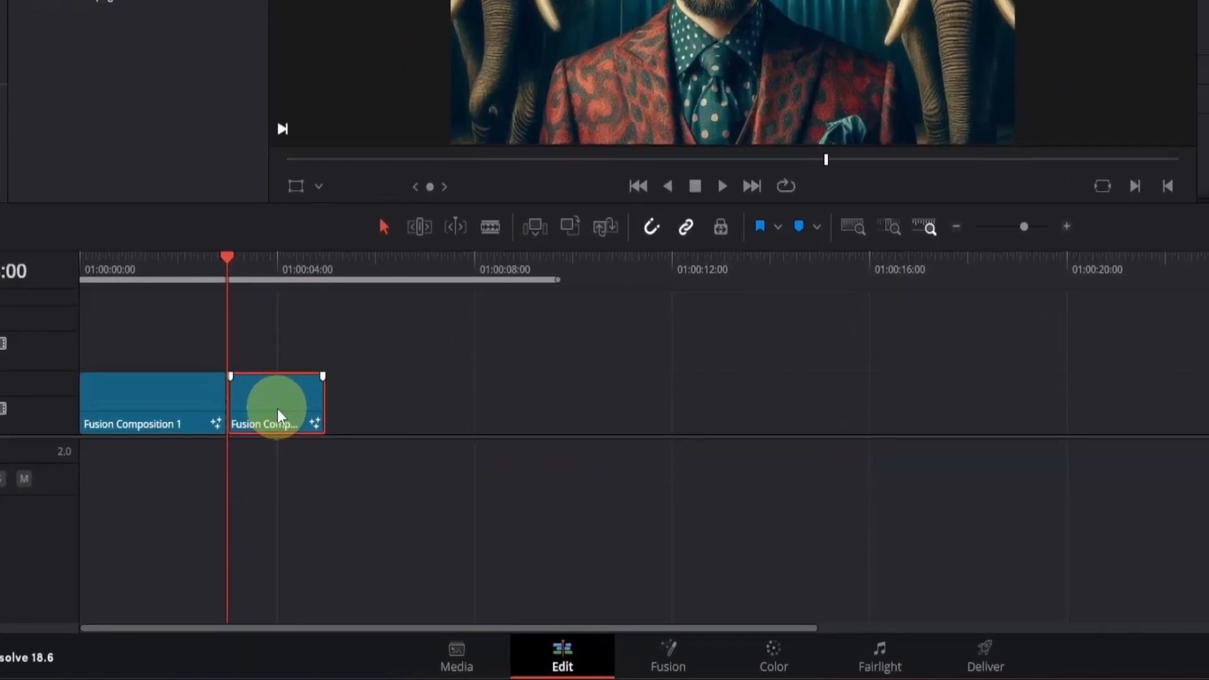
key(Delete)
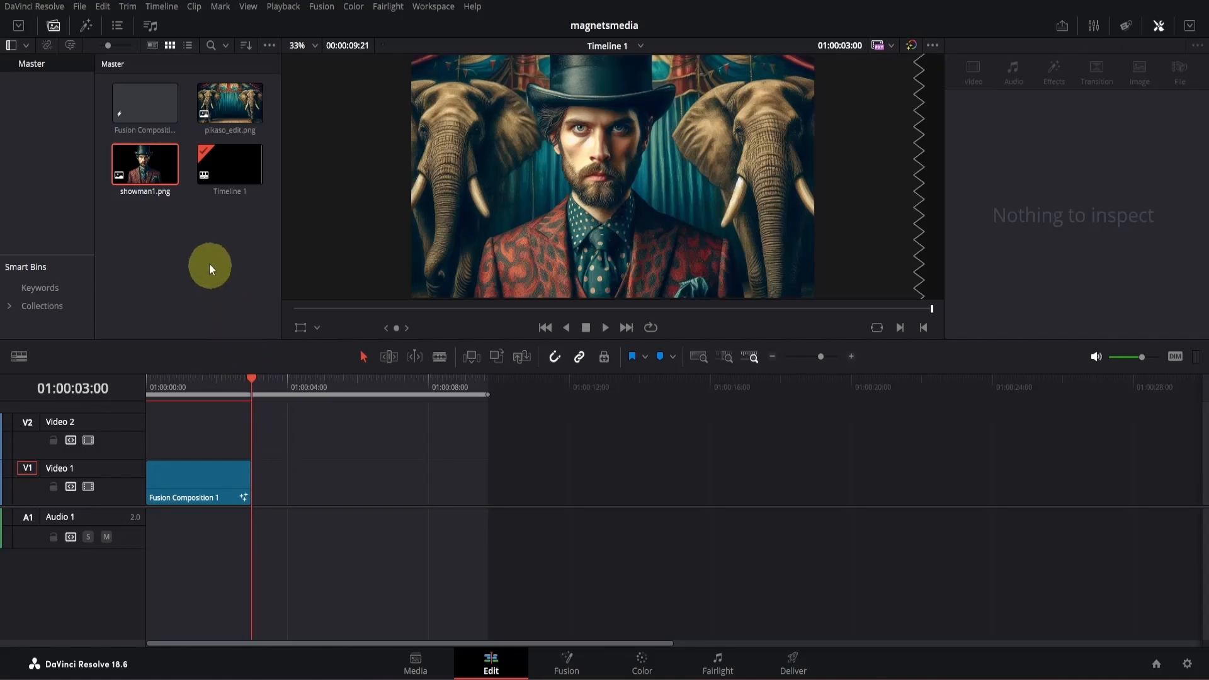
double_click(198, 241)
double_click(655, 157)
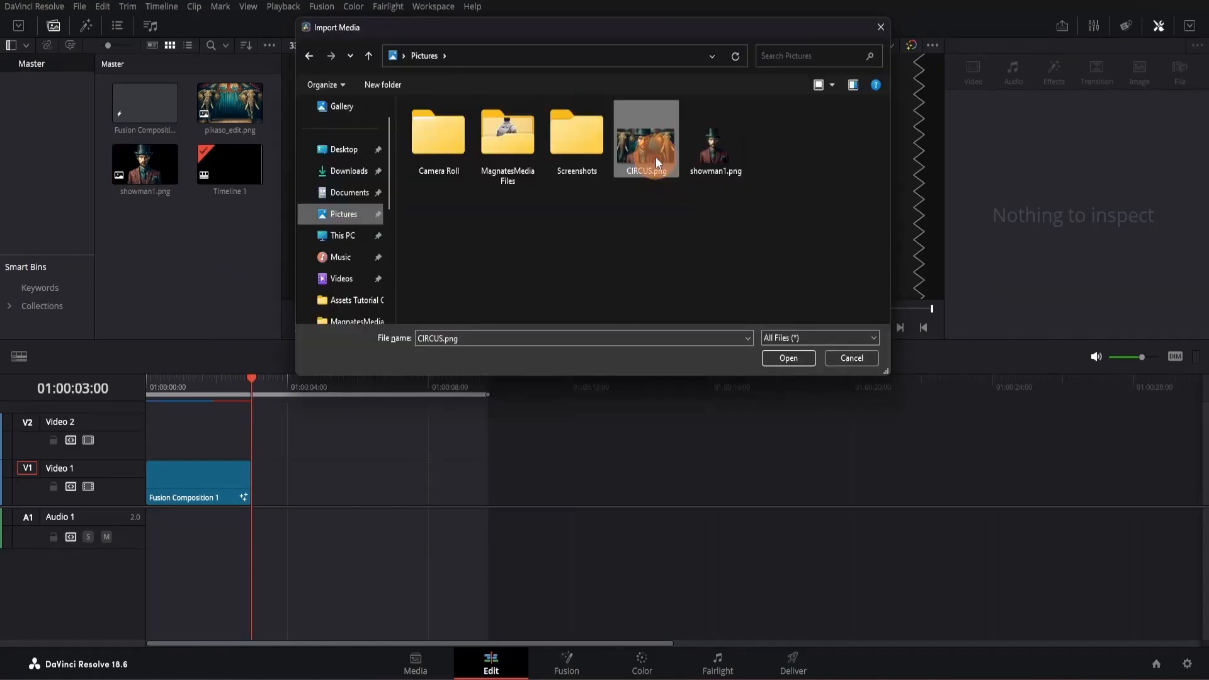
- Add another Fusion Composition 1 clip to Video 1, directly after the first clip at 01:00:03:00
drag(232, 100, 275, 461)
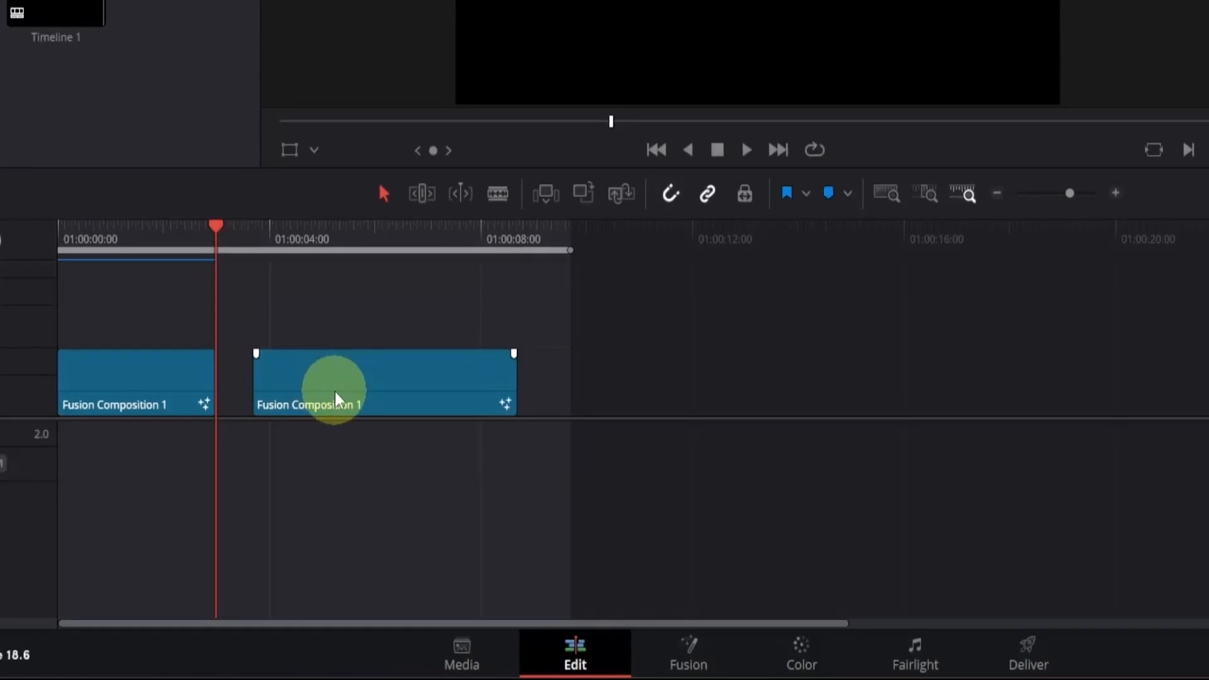
click(326, 491)
drag(330, 403, 305, 407)
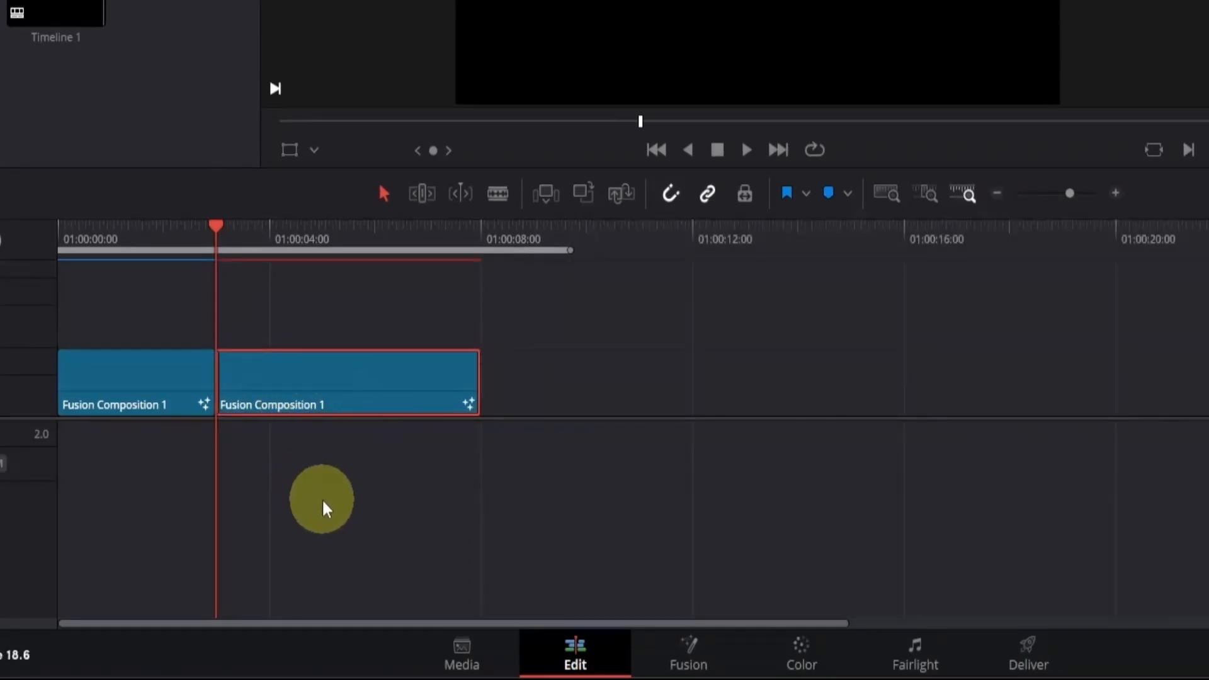
- Disable the first Fusion Composition 1 clip on the timeline and open the second one on the Fusion page
click(86, 387)
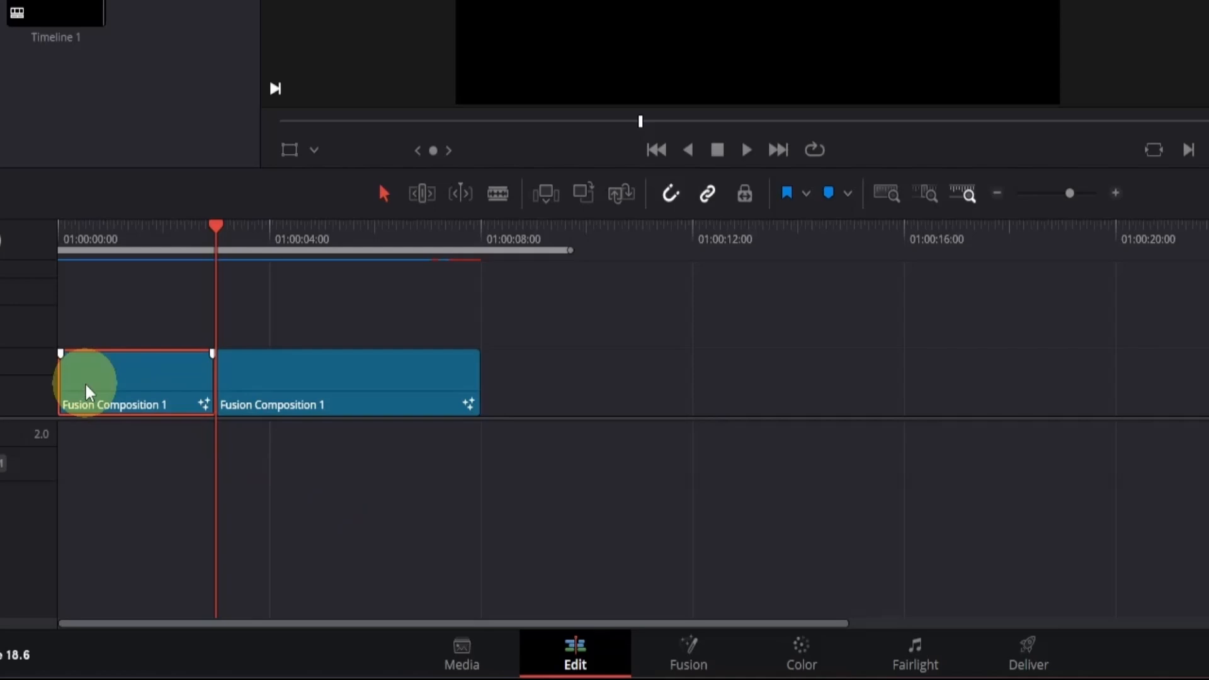
key(d)
drag(218, 229, 248, 242)
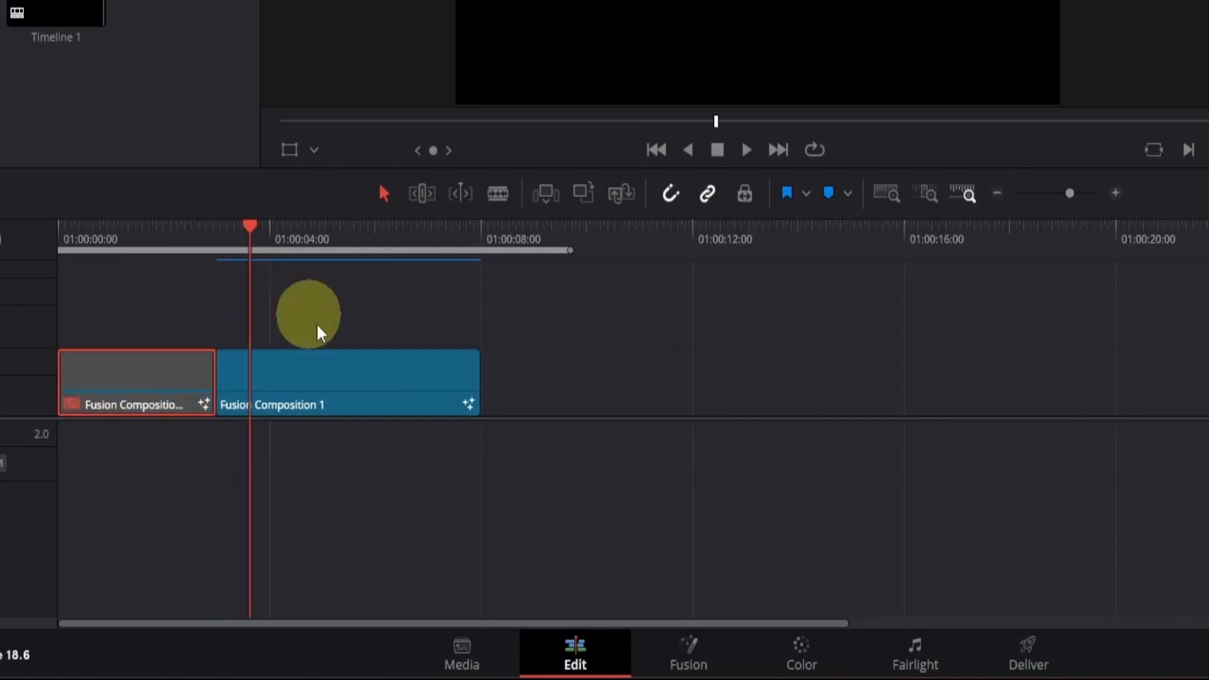
click(688, 655)
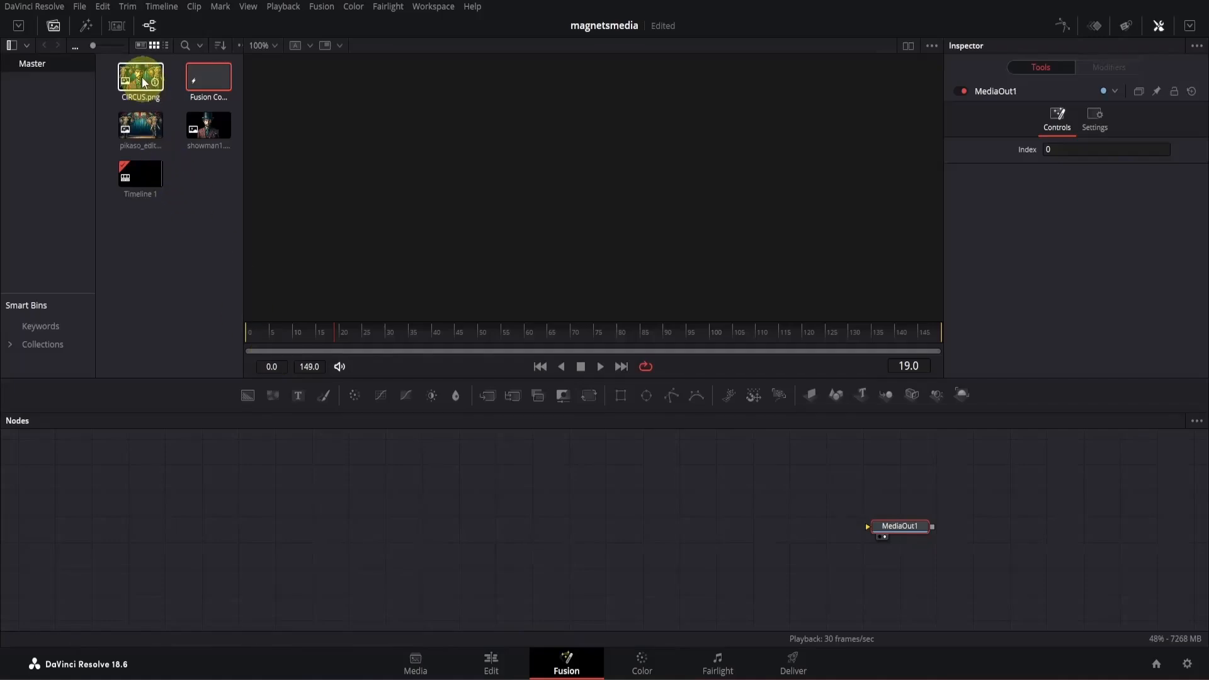
- Add CIRCUS.png from the media pool to the node graph and rename its node CIRCUS
drag(141, 76, 332, 524)
key(F2)
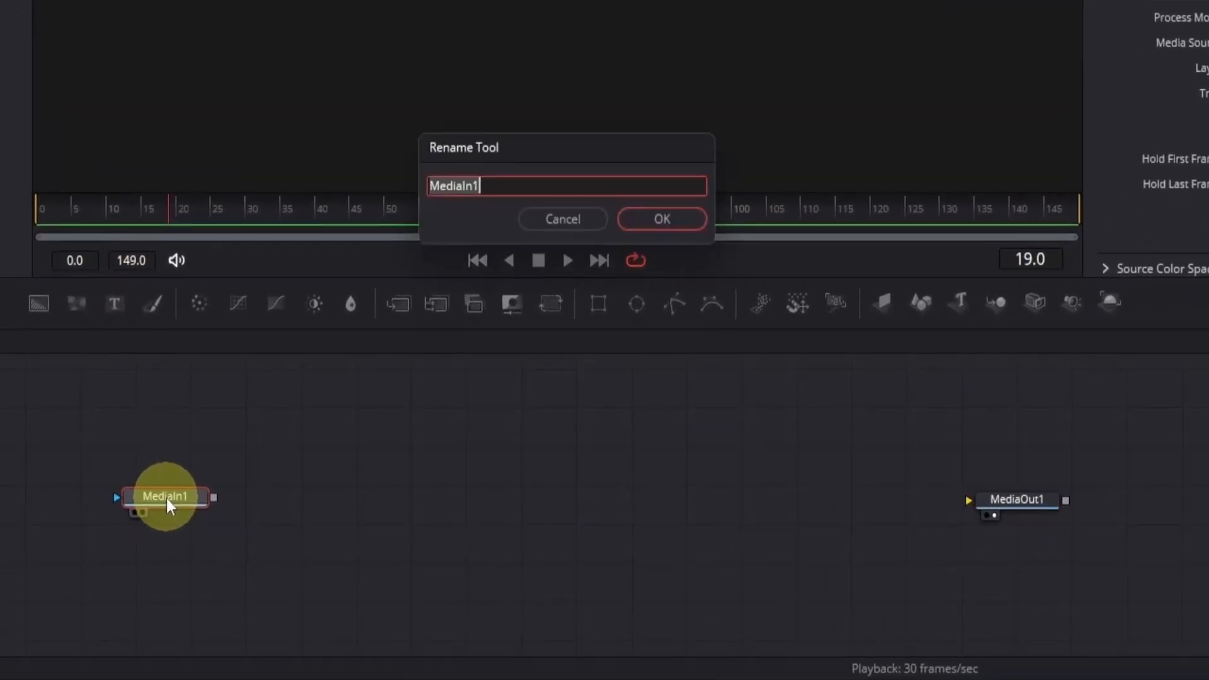
text(CIRCUS)
key(Return)
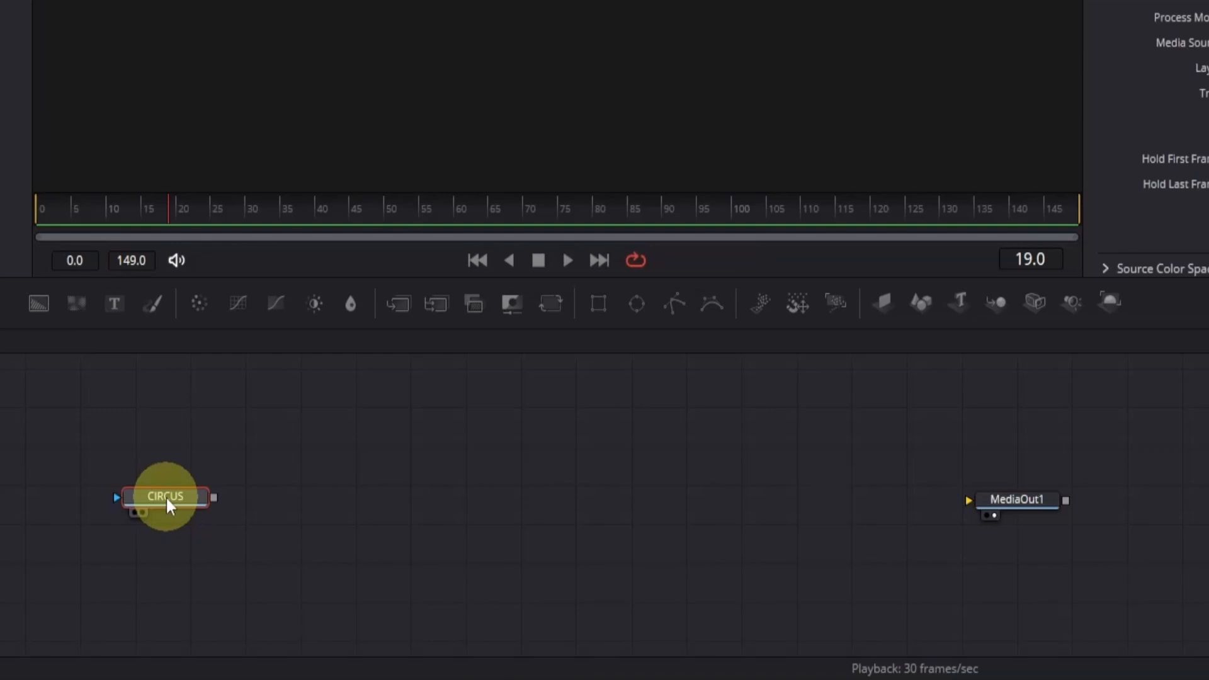
- Add an ImagePlane3D and a Renderer3D after the CIRCUS node and connect the renderer to MediaOut1
click(885, 303)
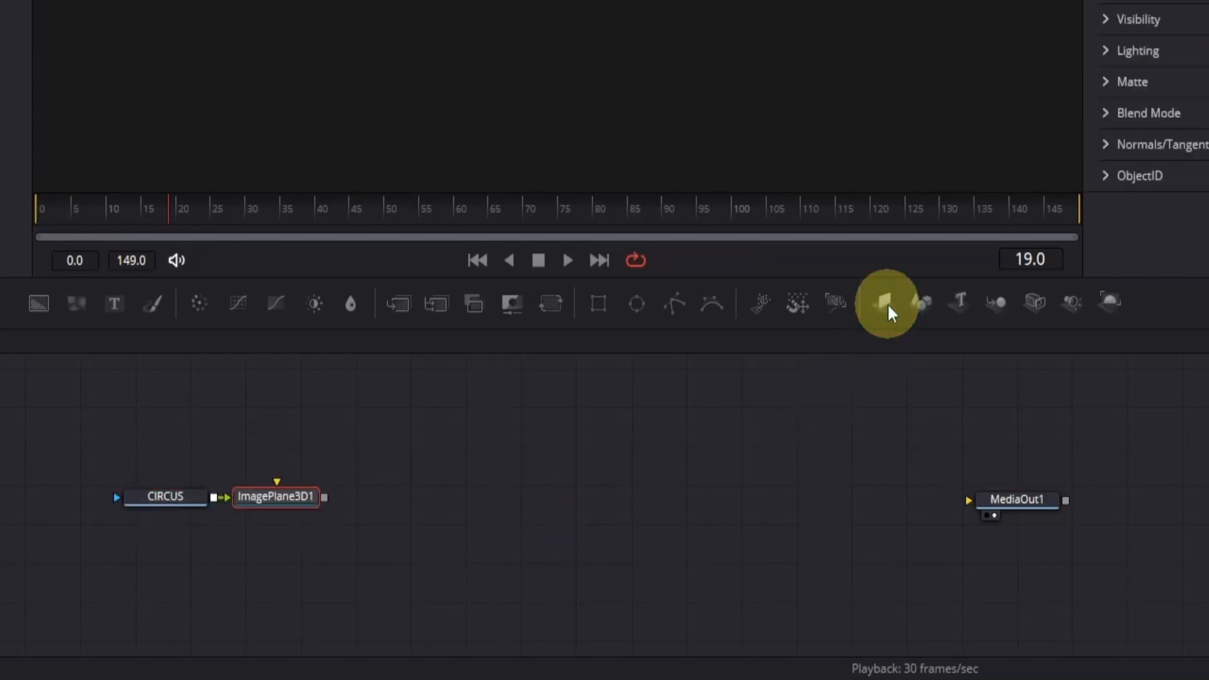
click(1110, 302)
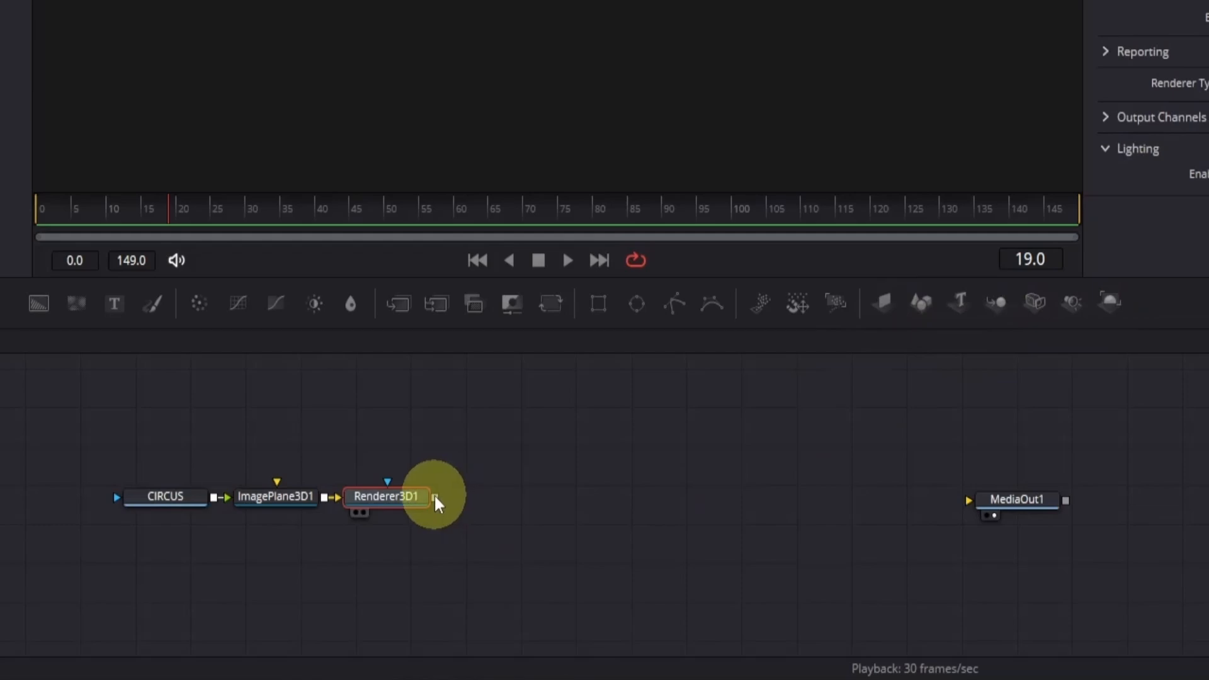
drag(435, 497, 1017, 500)
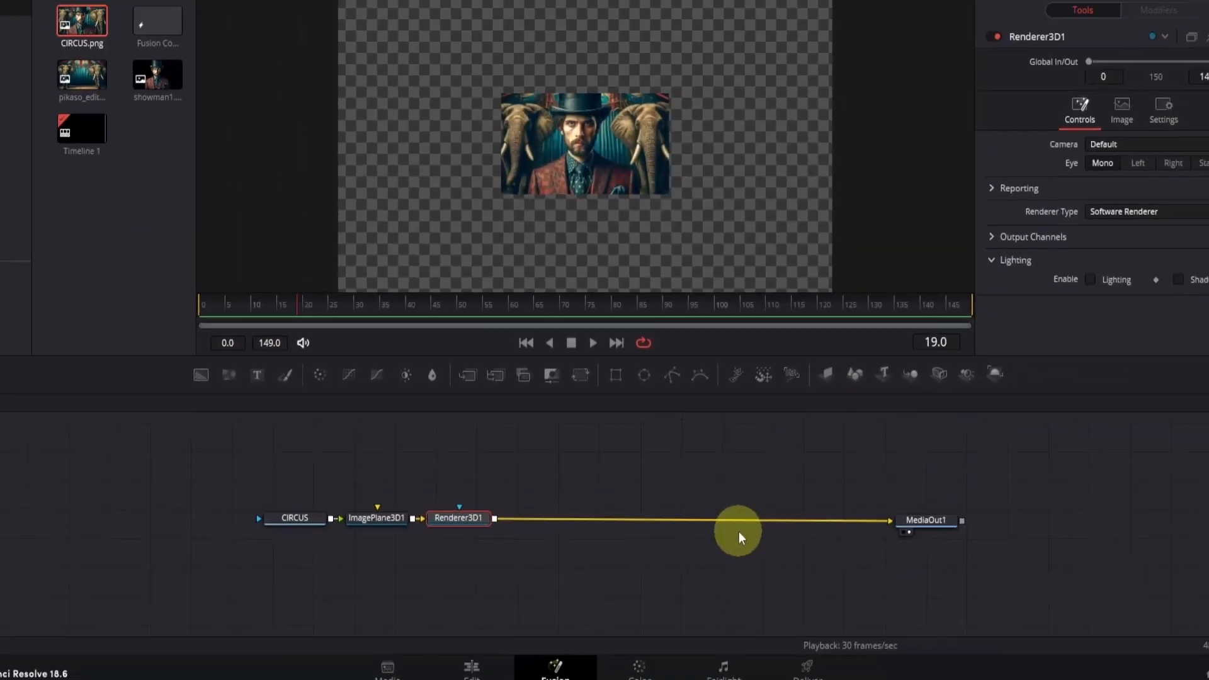
click(917, 521)
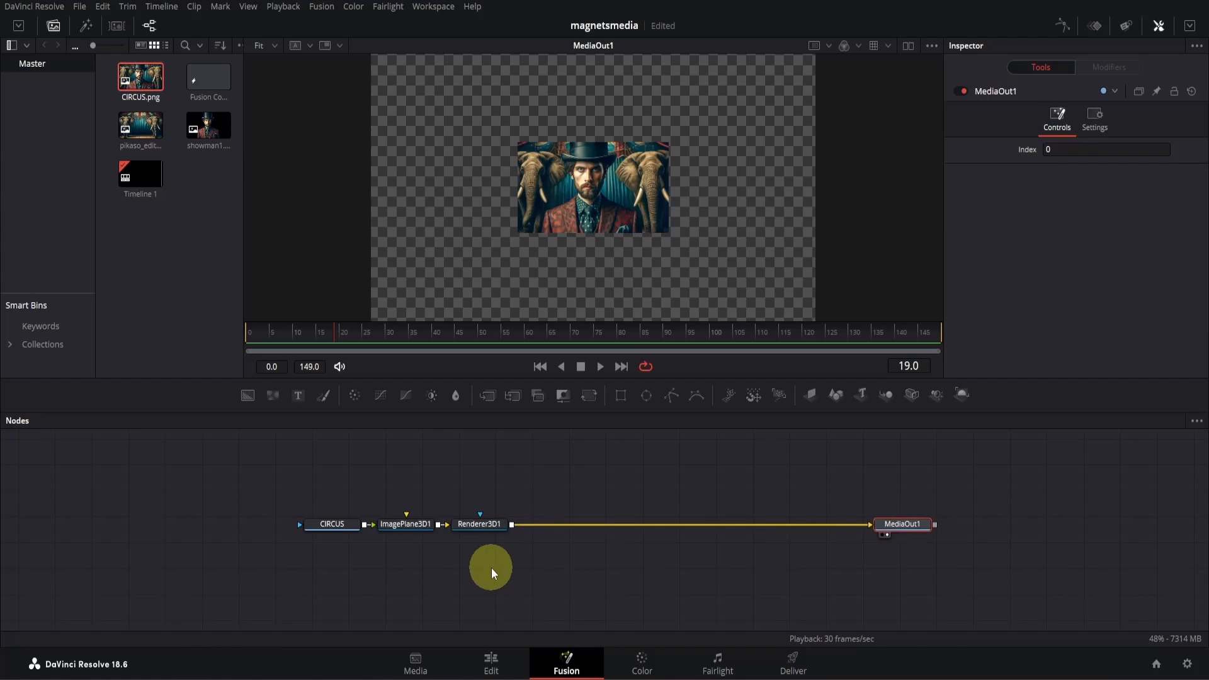
- Insert a Camera3D with a Merge3D between ImagePlane3D1 and Renderer3D1, arranging the camera above the merge node
drag(478, 527, 681, 524)
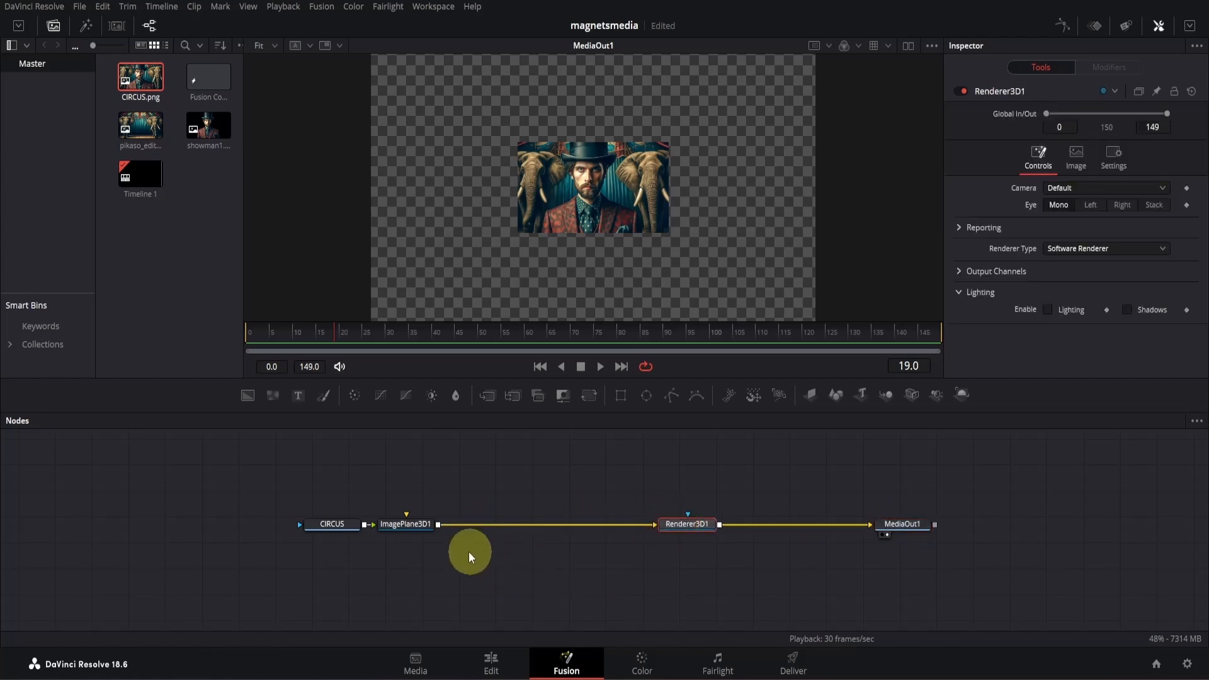
click(411, 531)
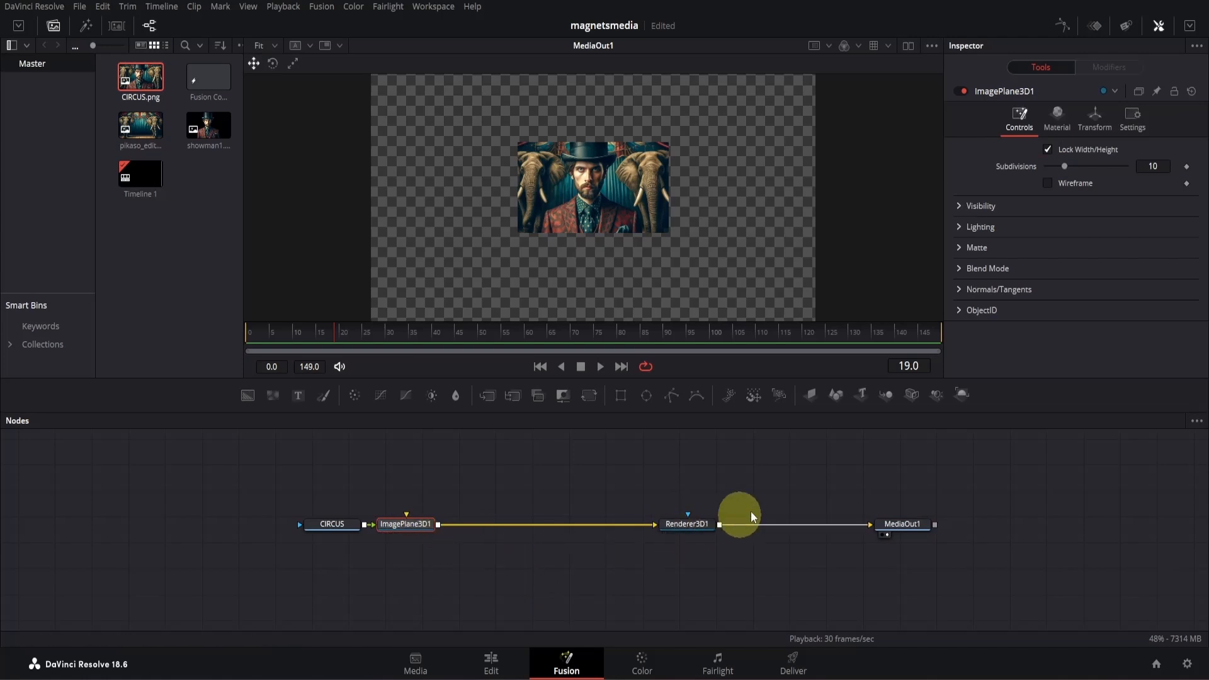
click(912, 396)
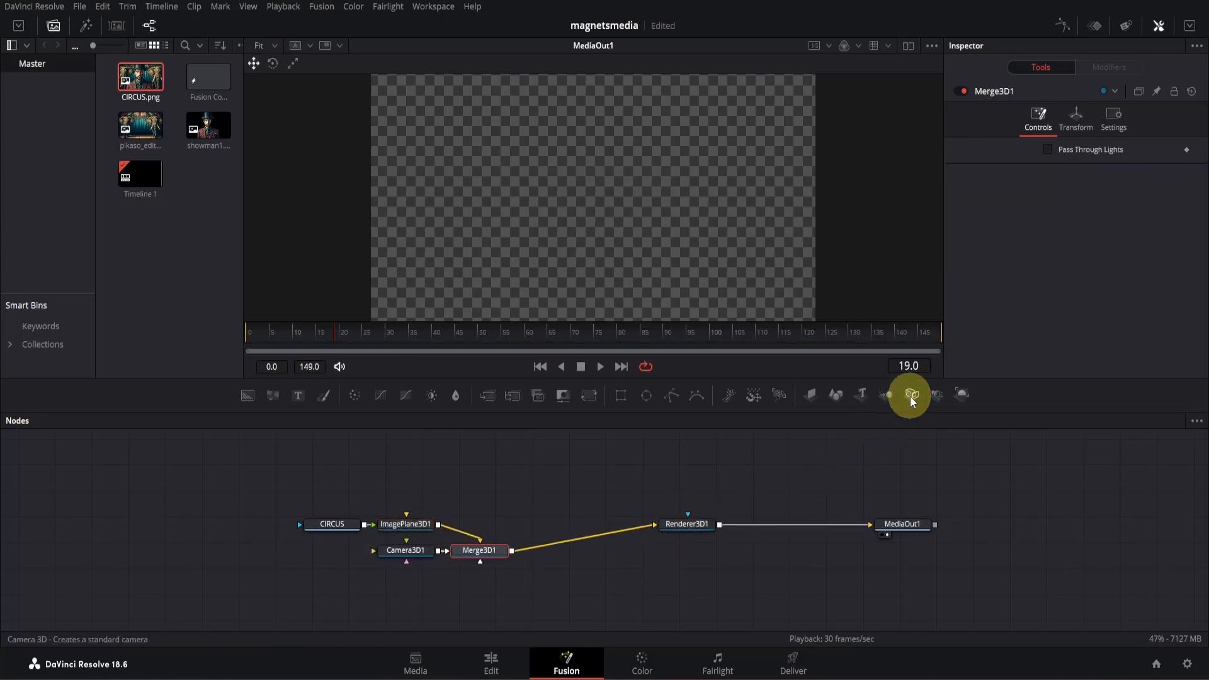
drag(479, 551, 504, 532)
drag(404, 554, 501, 481)
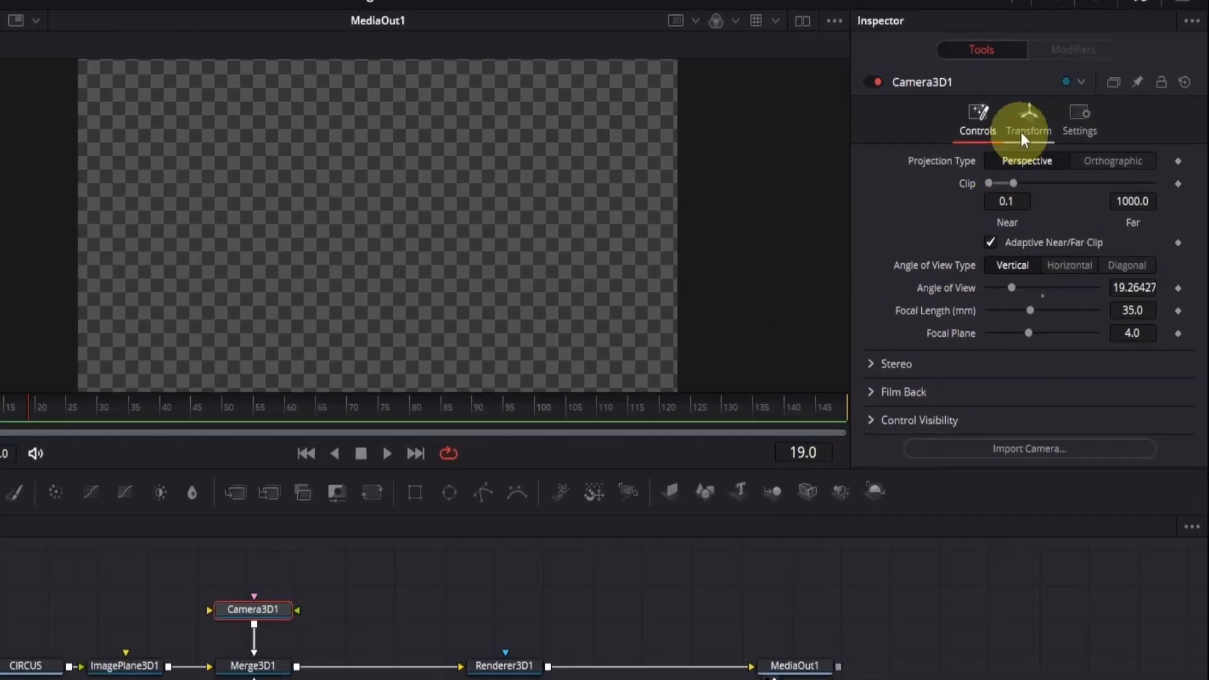
- Set the Z translation of Camera3D1 to 1.65
click(1075, 131)
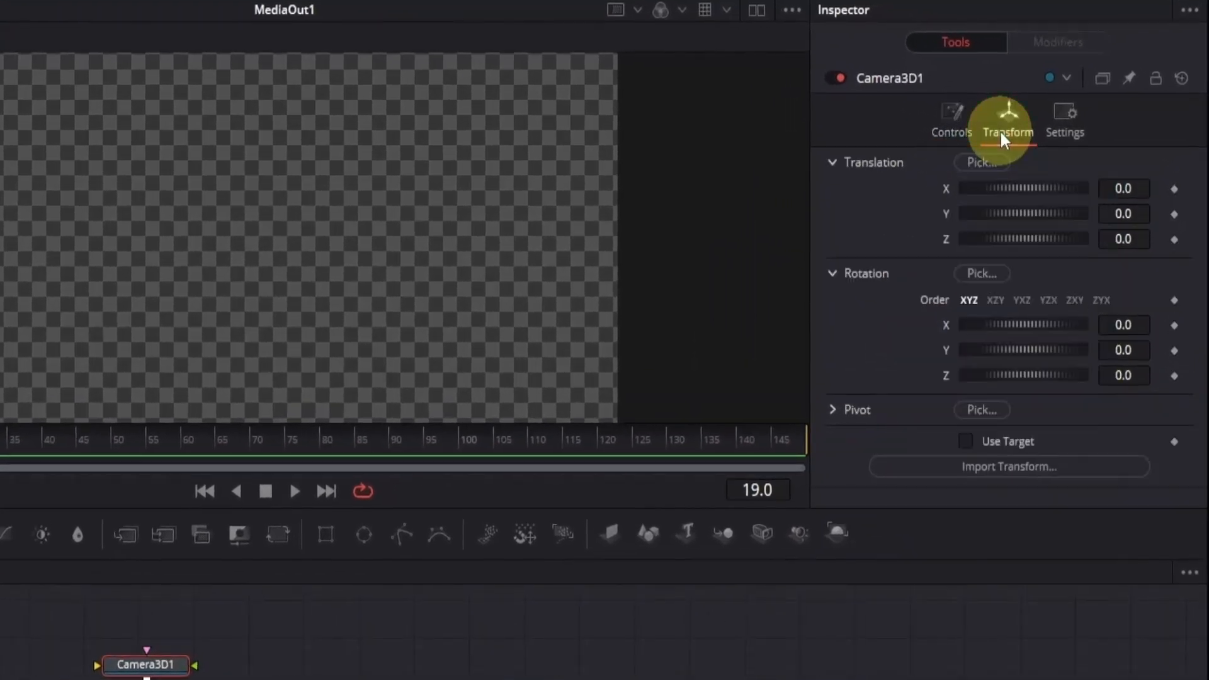
click(1145, 243)
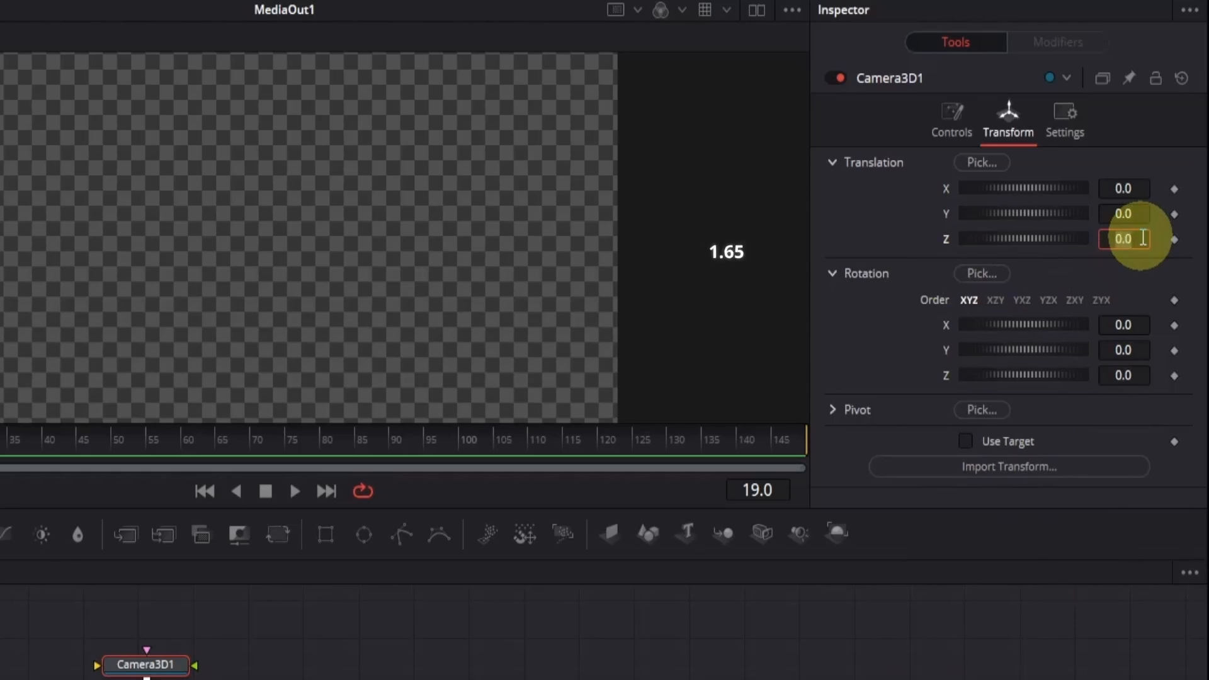
text(1.65)
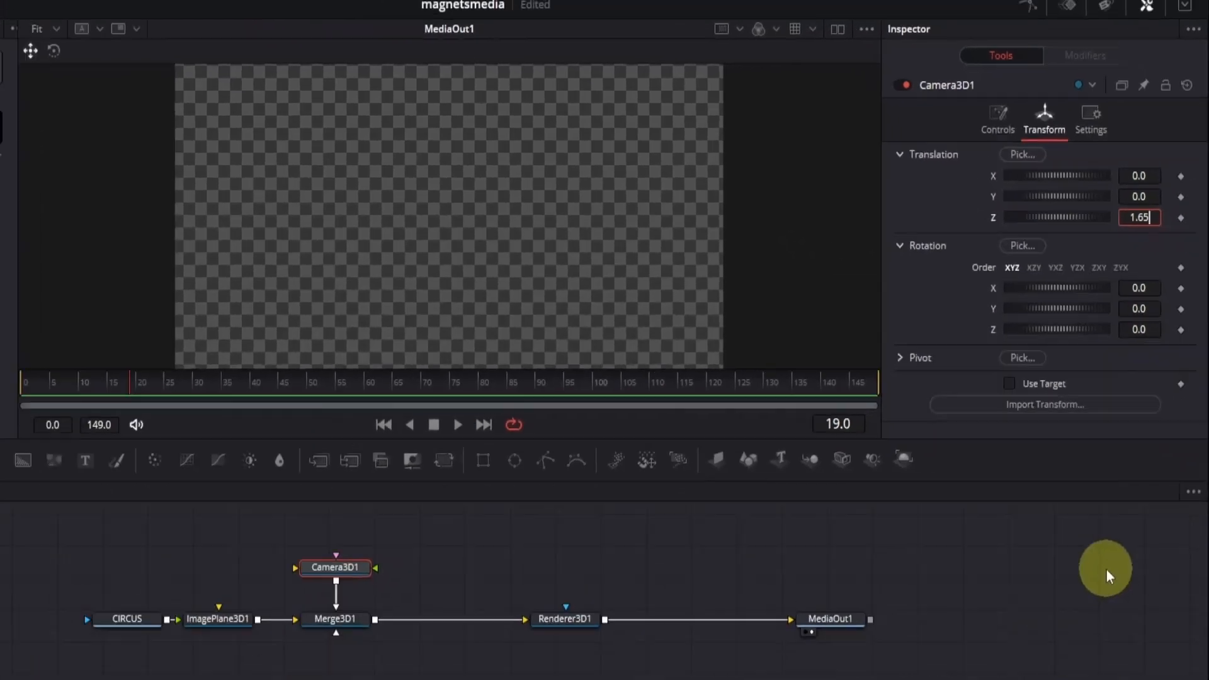
key(Return)
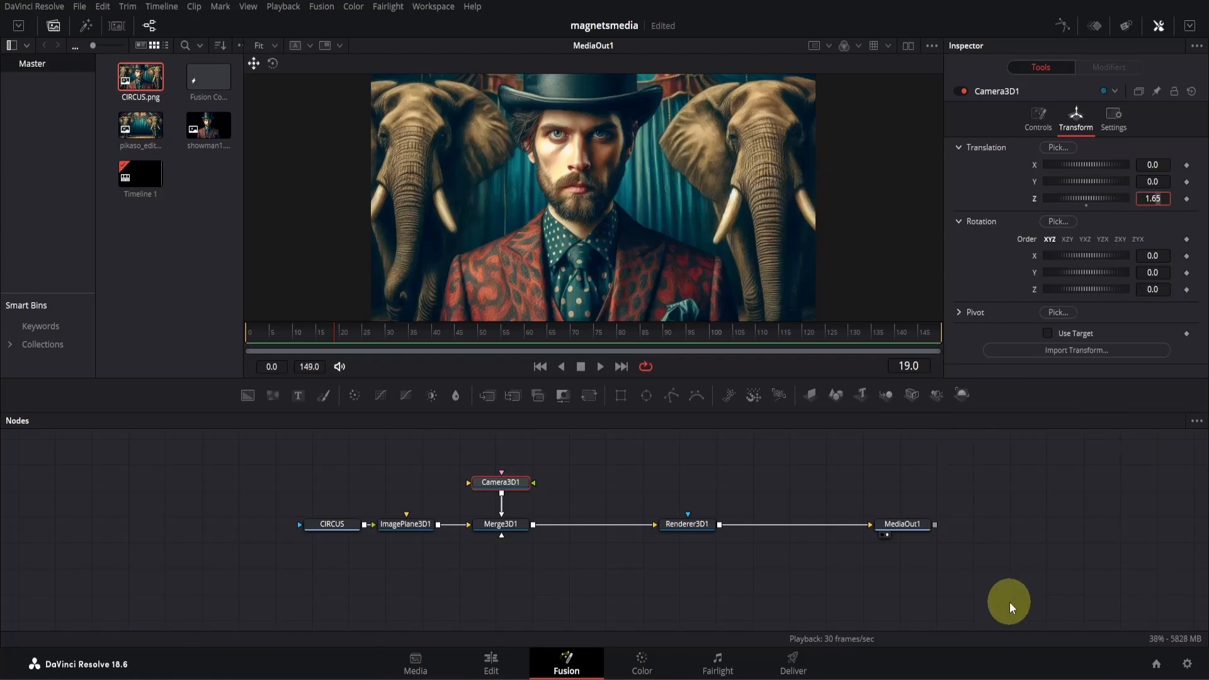
key(Return)
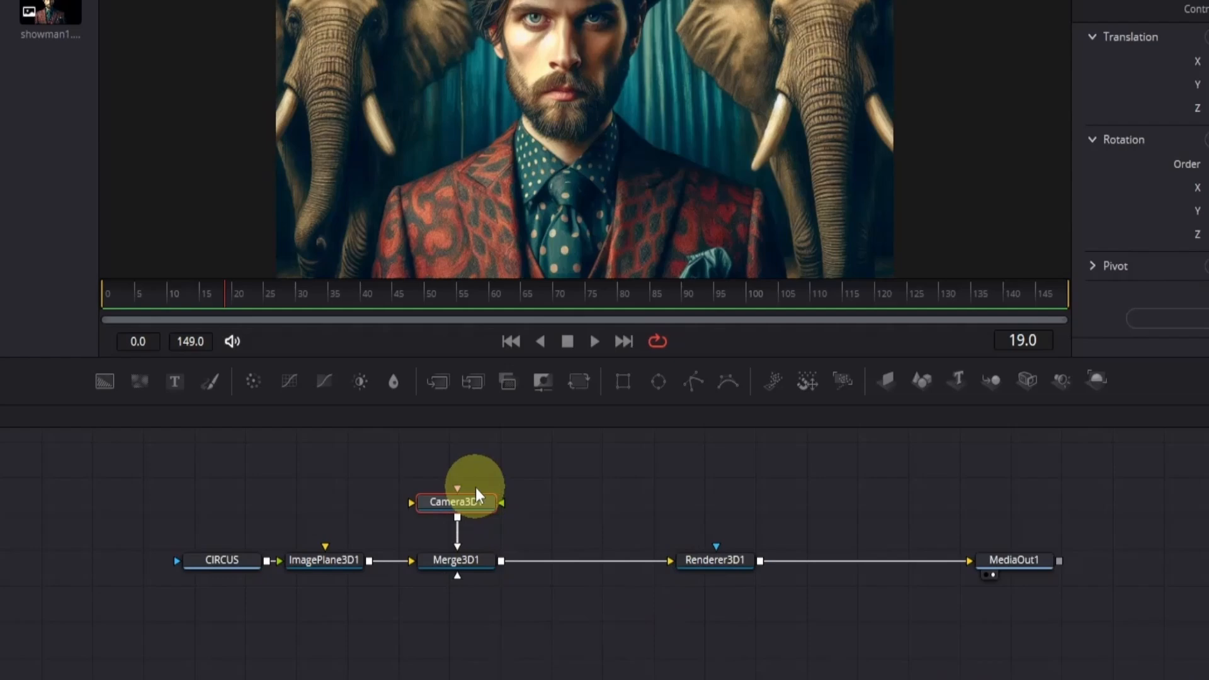
- Insert a Transform 3D node between Camera3D1 and Merge3D1
drag(471, 501, 471, 479)
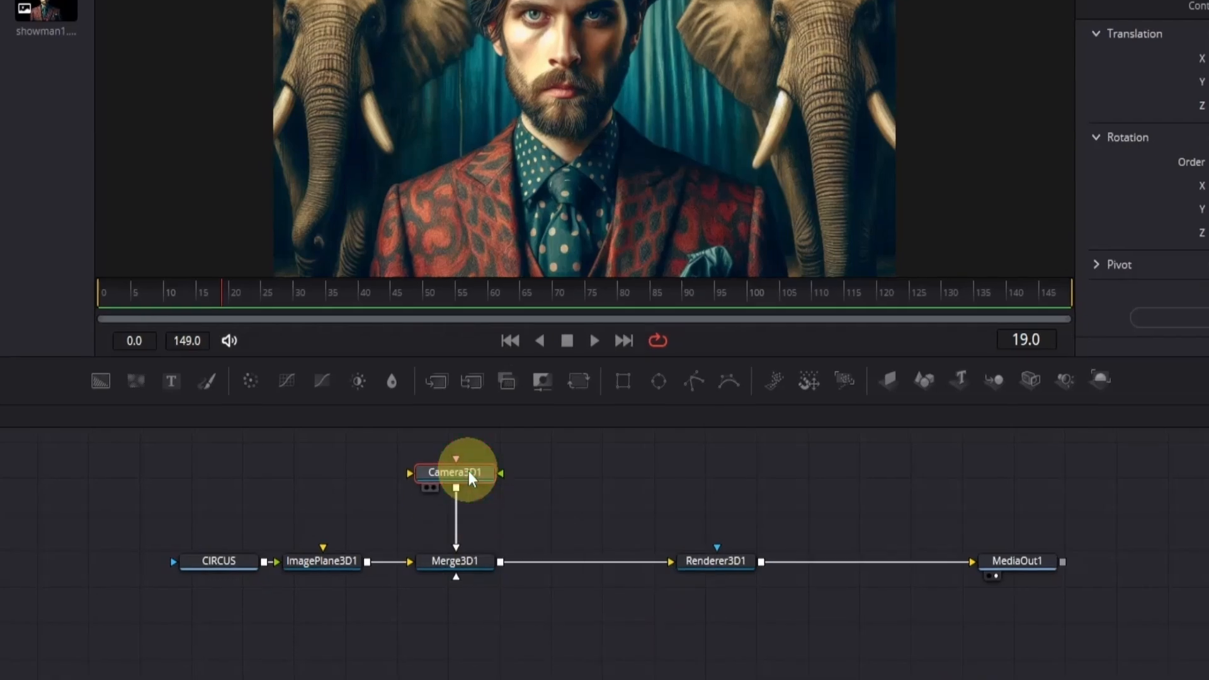
key(shift+space)
text(tra)
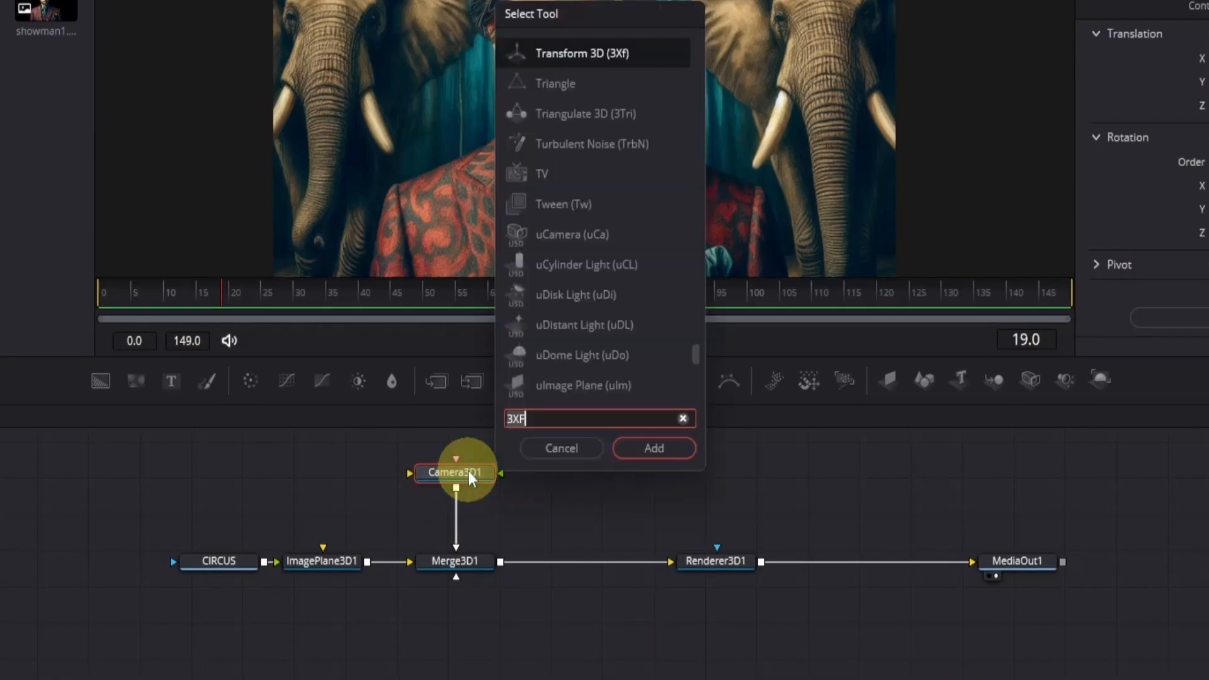
key(Return)
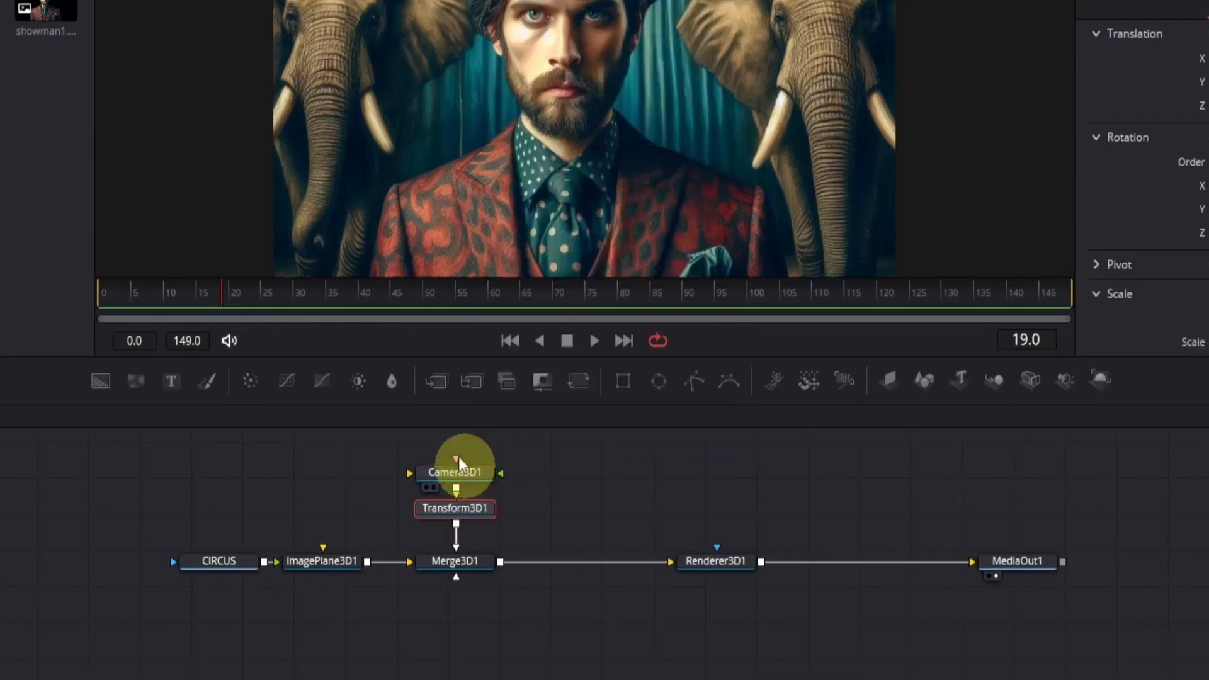
- Check frames 0 and 90 of the composition, and the clip boundary at 01:00:03:00 on the Edit page
drag(224, 291, 87, 292)
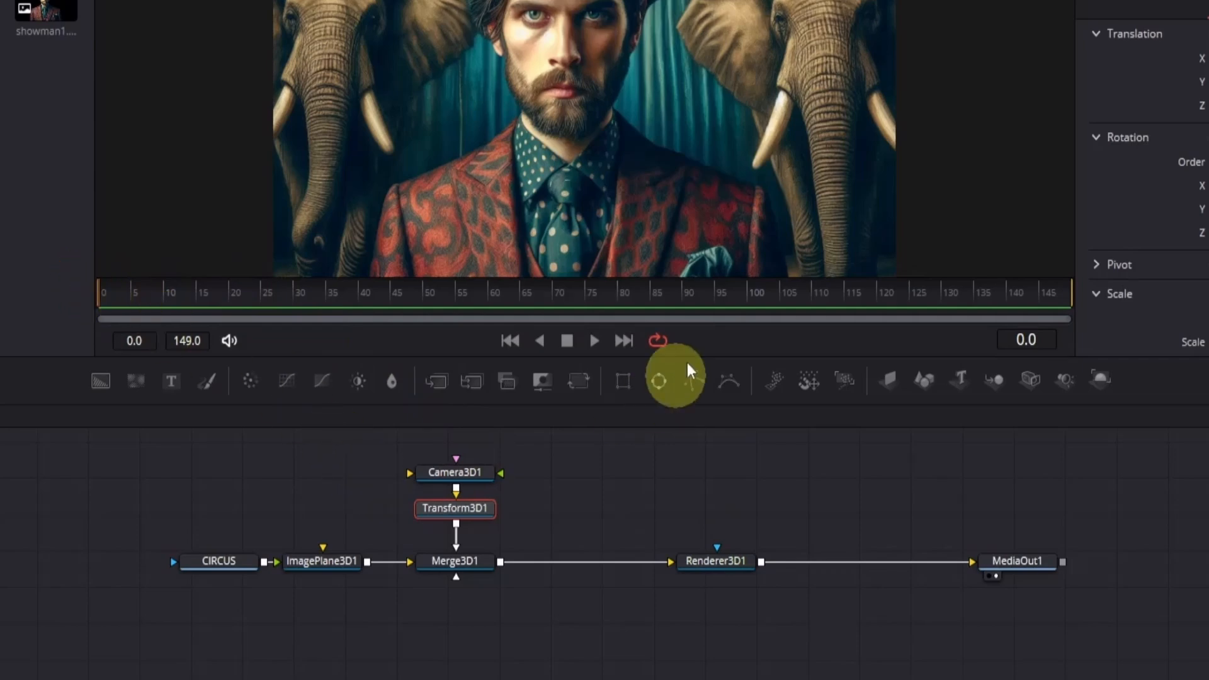
click(686, 296)
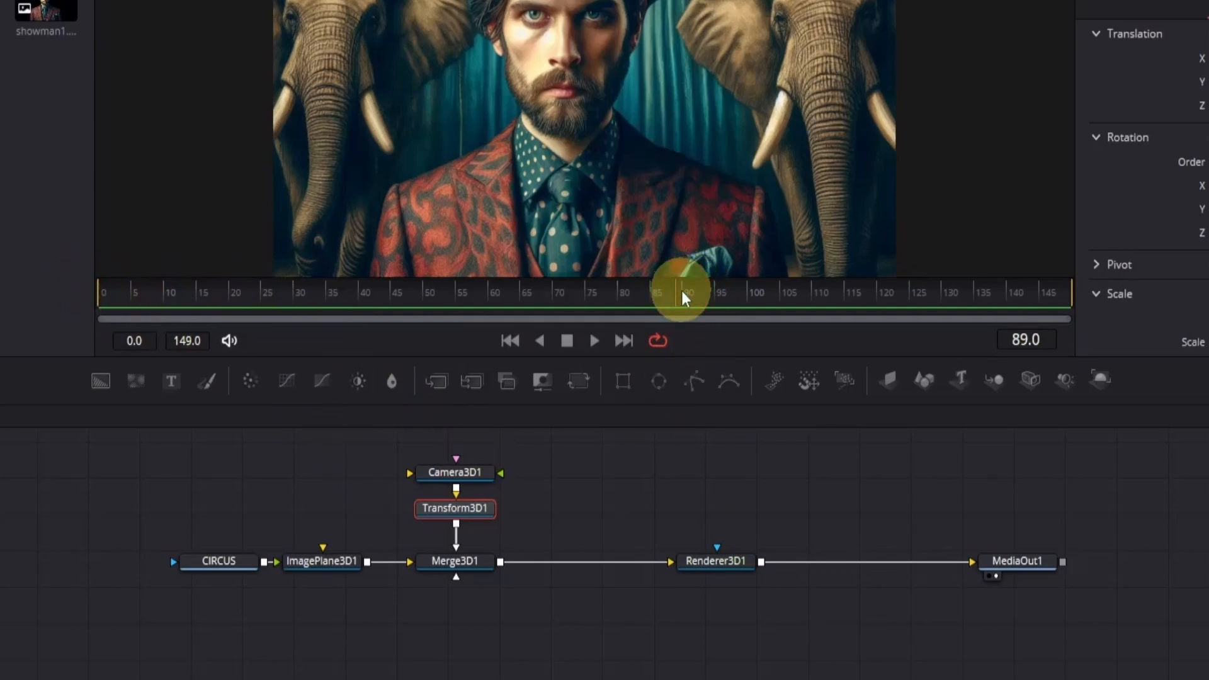
drag(686, 297, 690, 297)
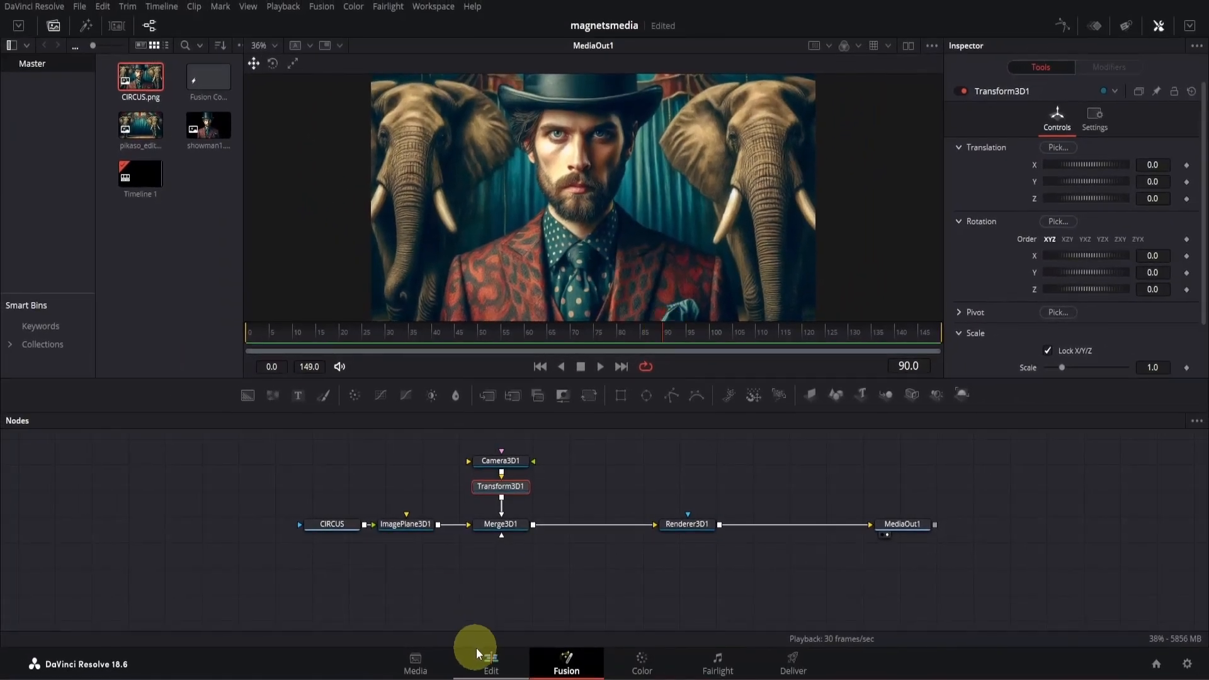
click(489, 665)
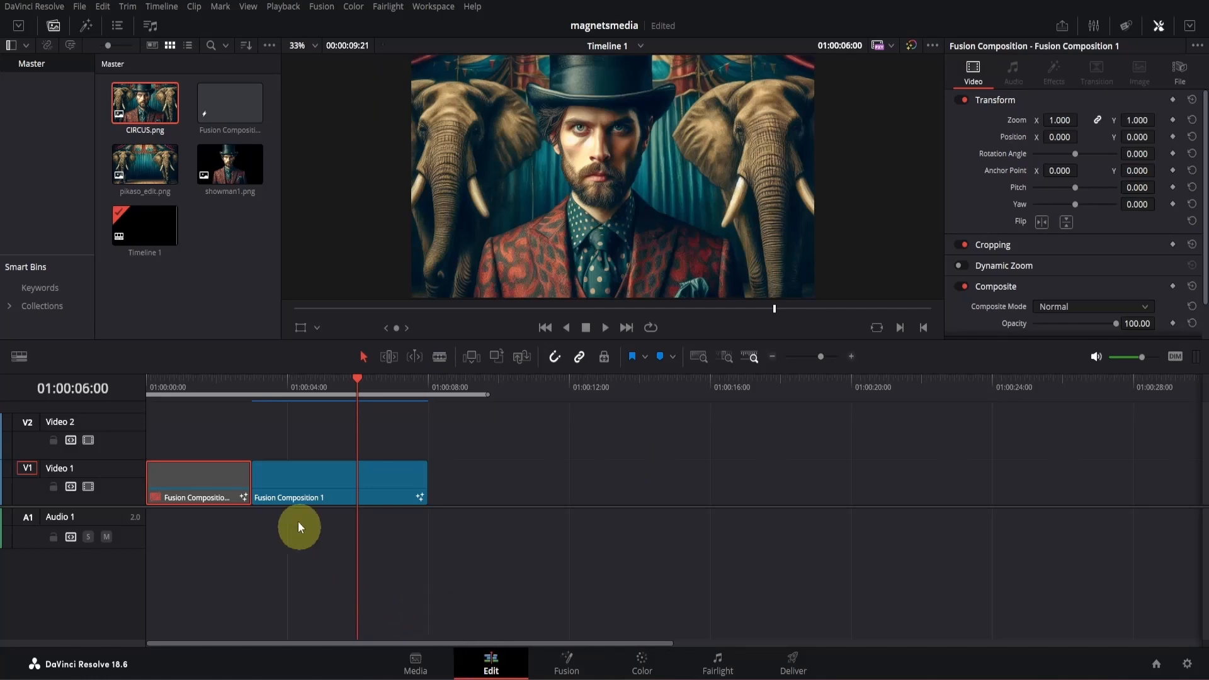
click(250, 386)
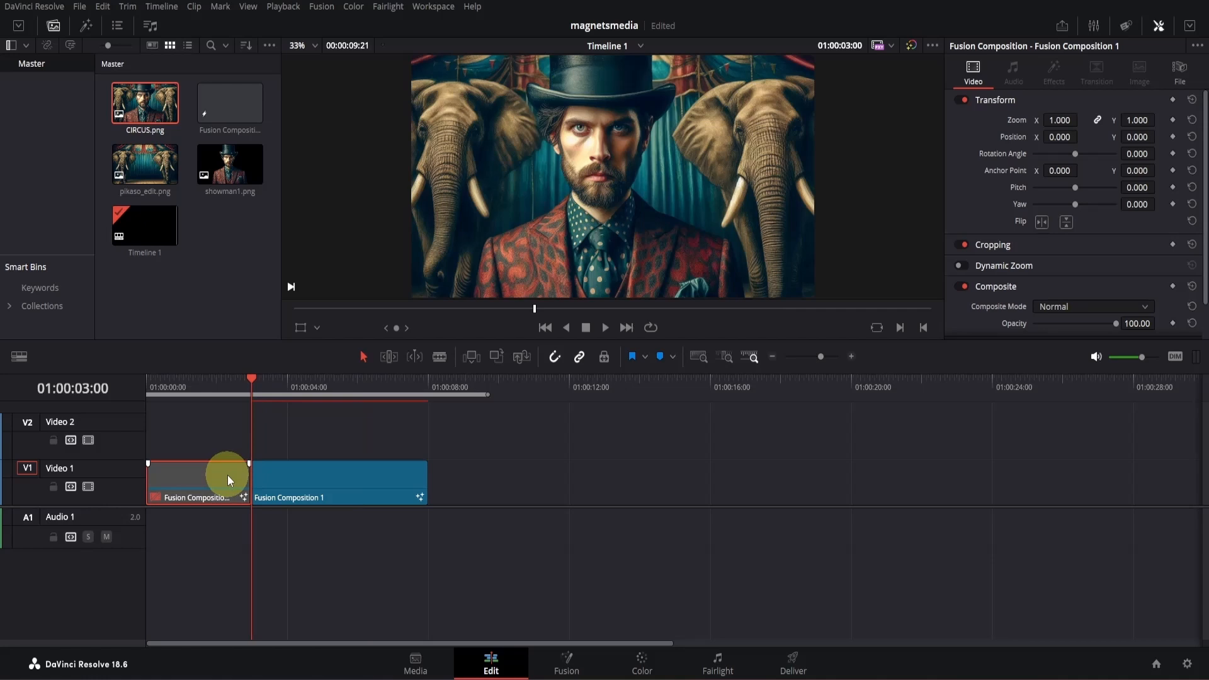
click(304, 387)
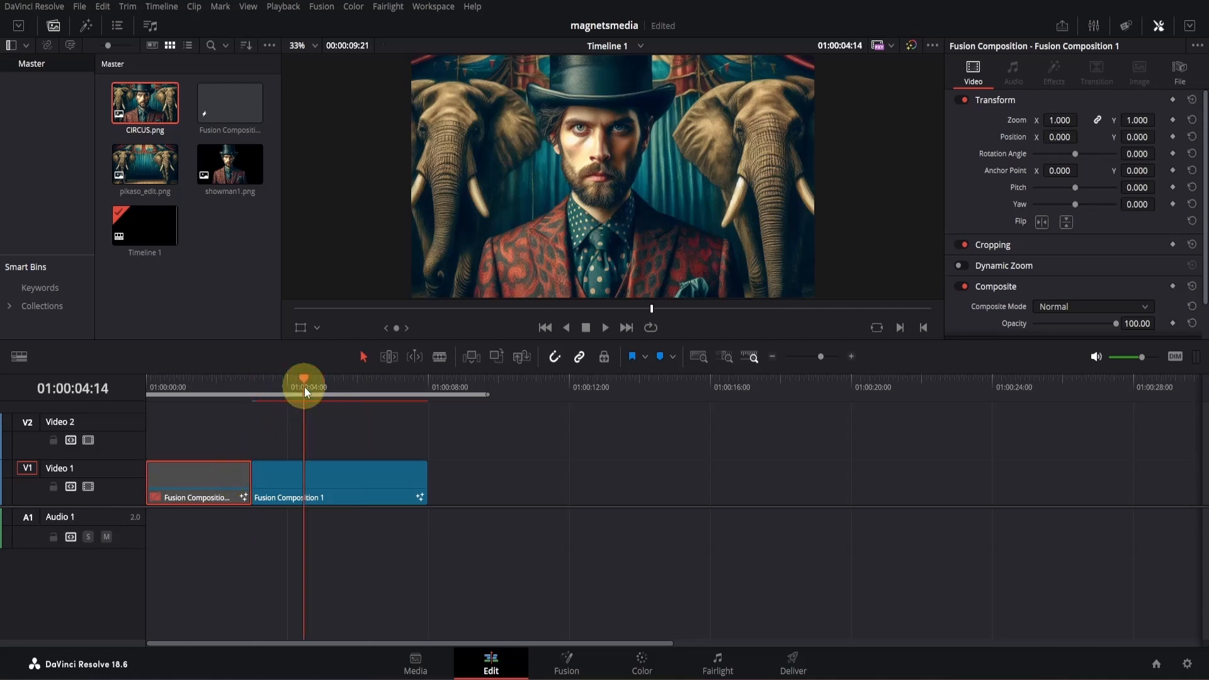
- Back on the Fusion page, keyframe Transform3D1's Z translation at 0.0 on frame 0 and 3.5 on frame 90
click(565, 669)
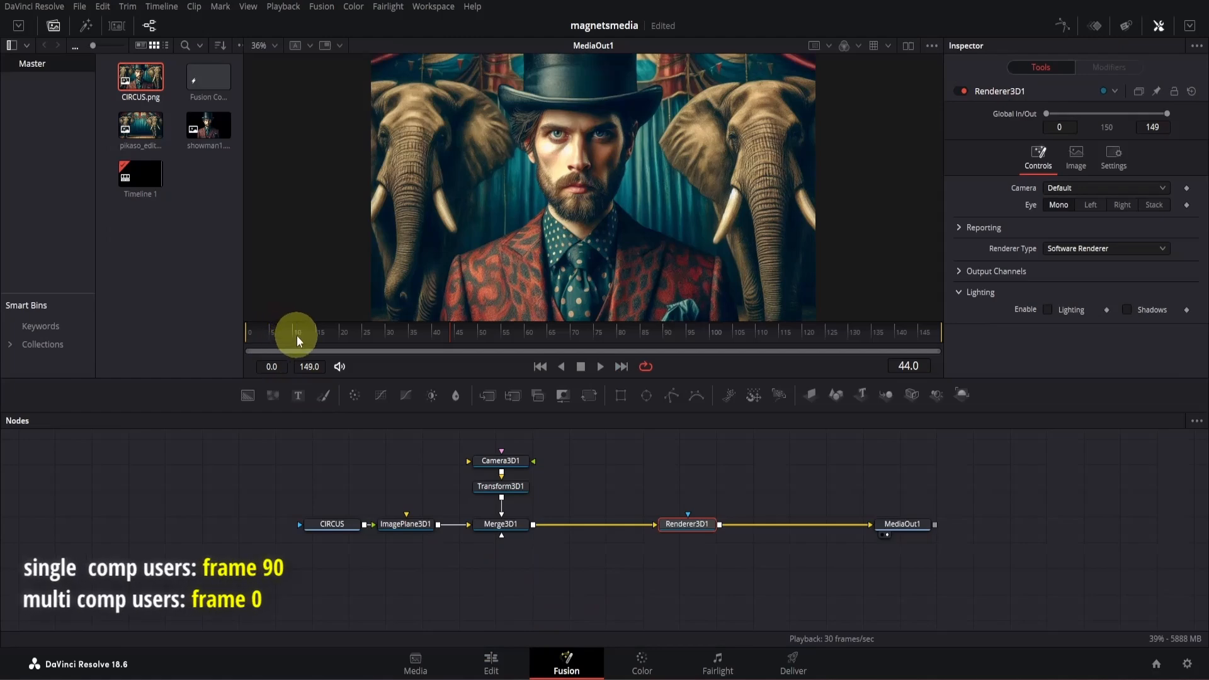
drag(296, 334, 230, 332)
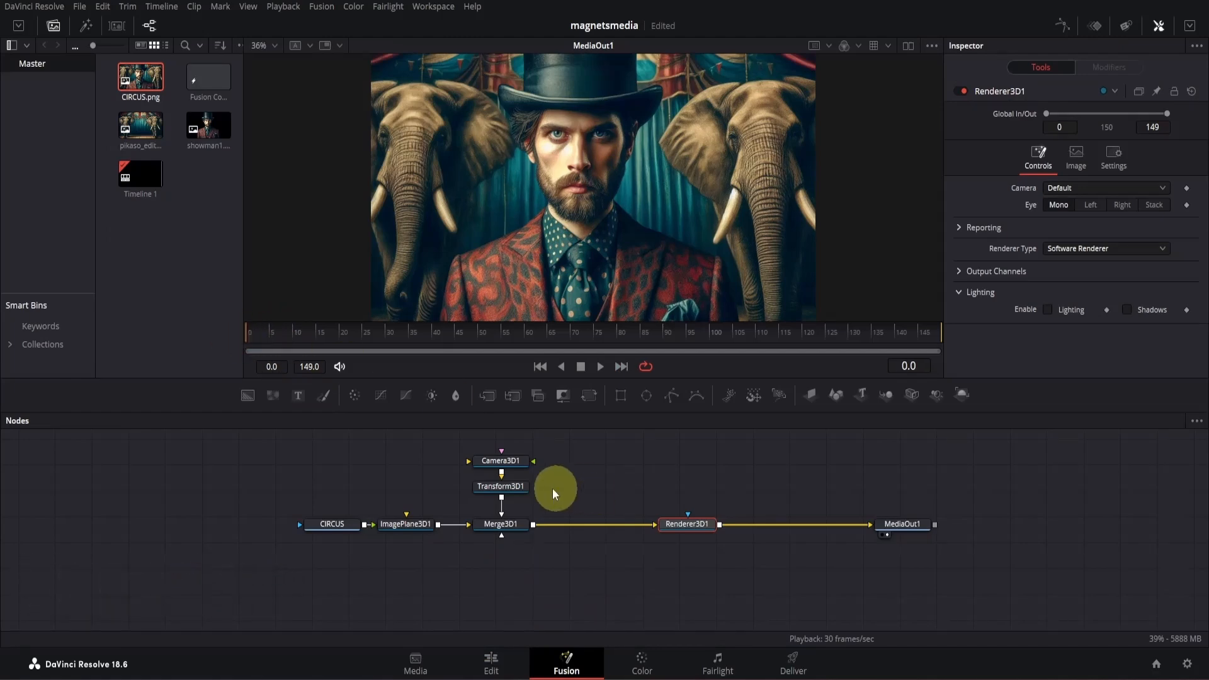
click(520, 491)
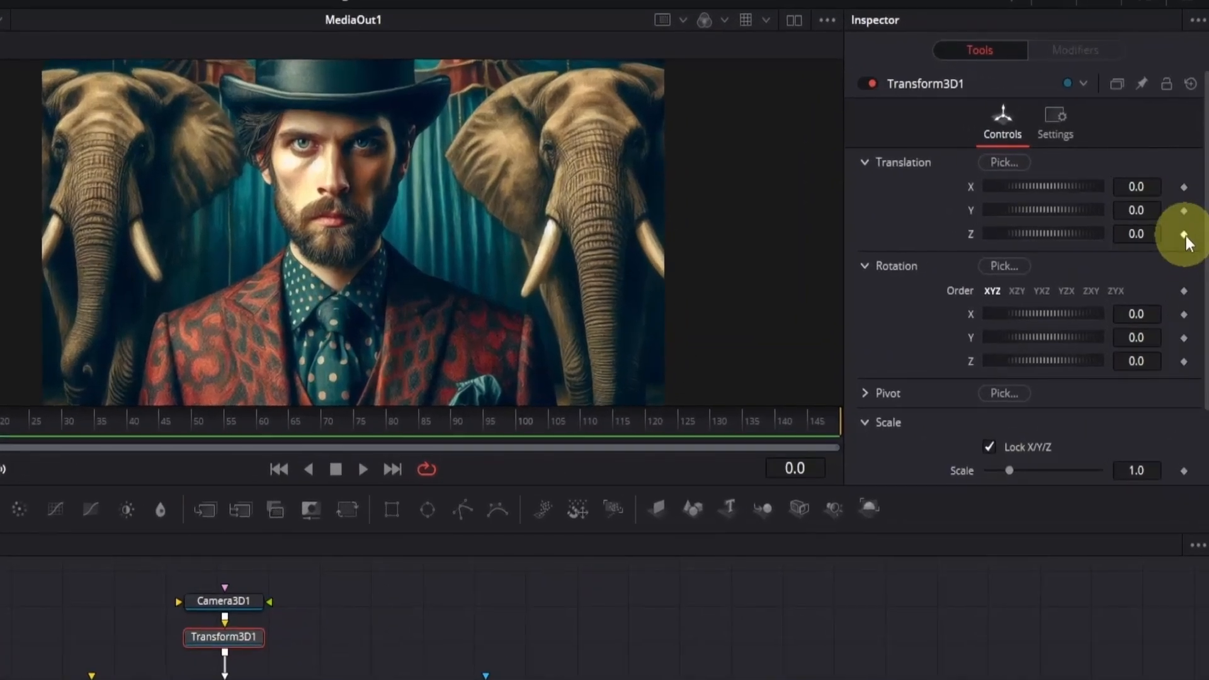
click(1185, 236)
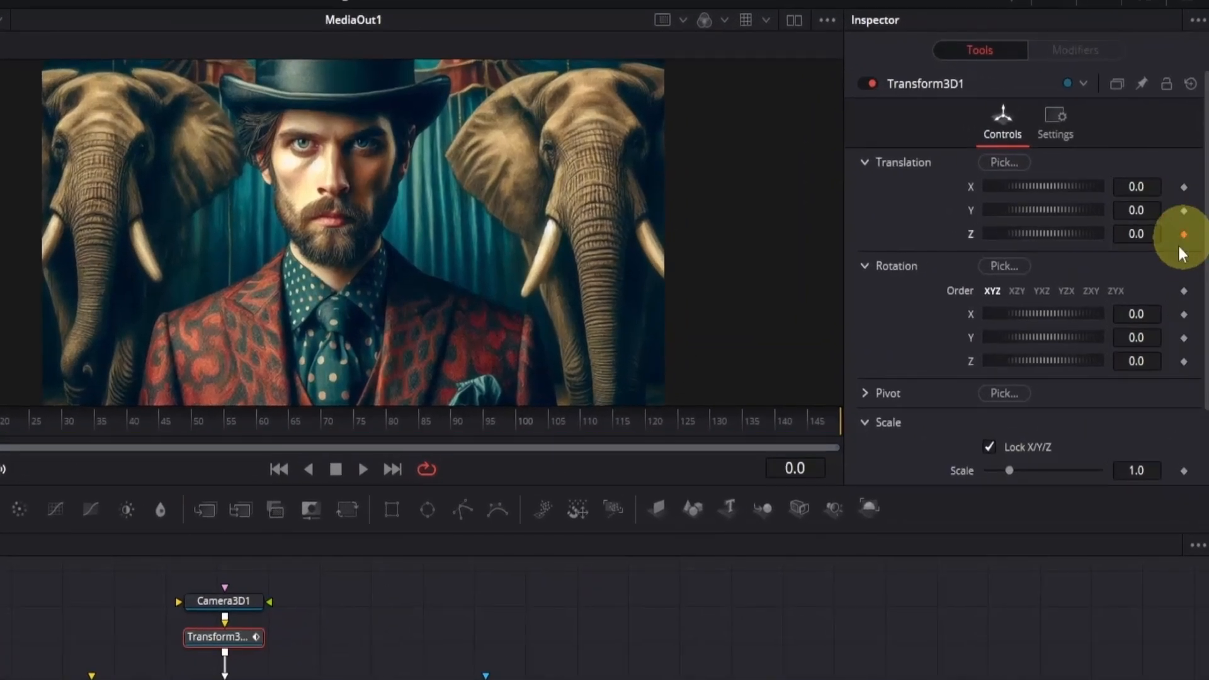
click(450, 430)
drag(1114, 228, 613, 241)
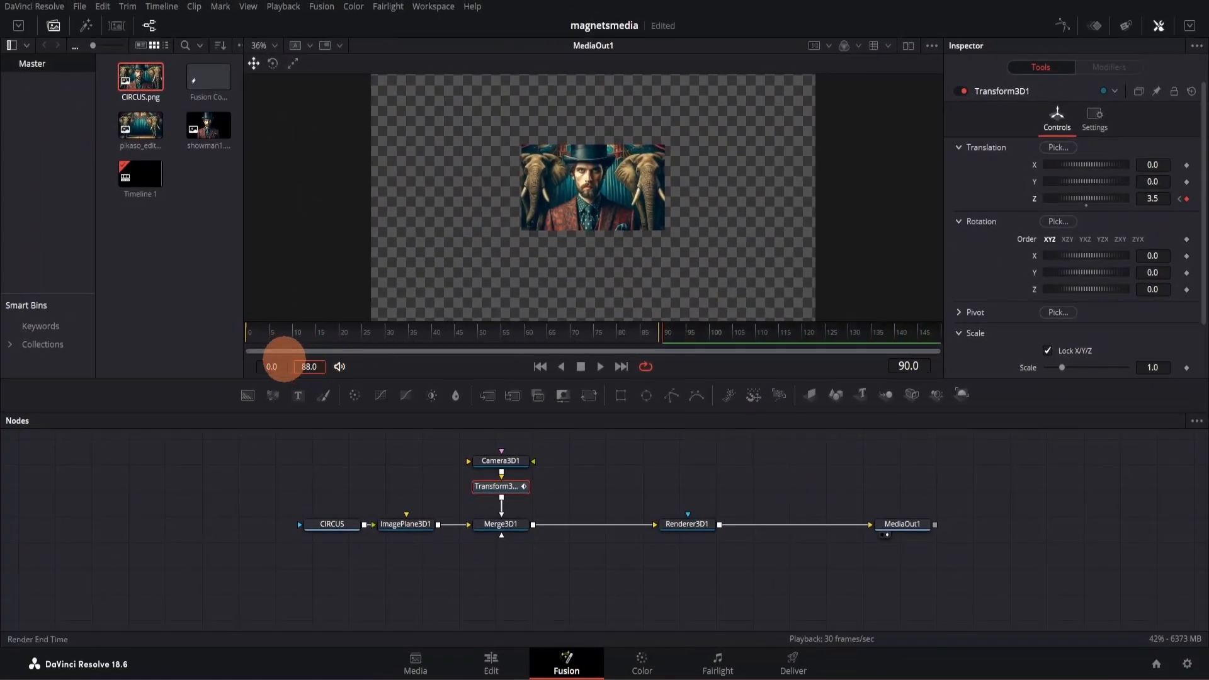
- Set the render range to end at frame 91 and play back the camera move
drag(285, 359, 224, 340)
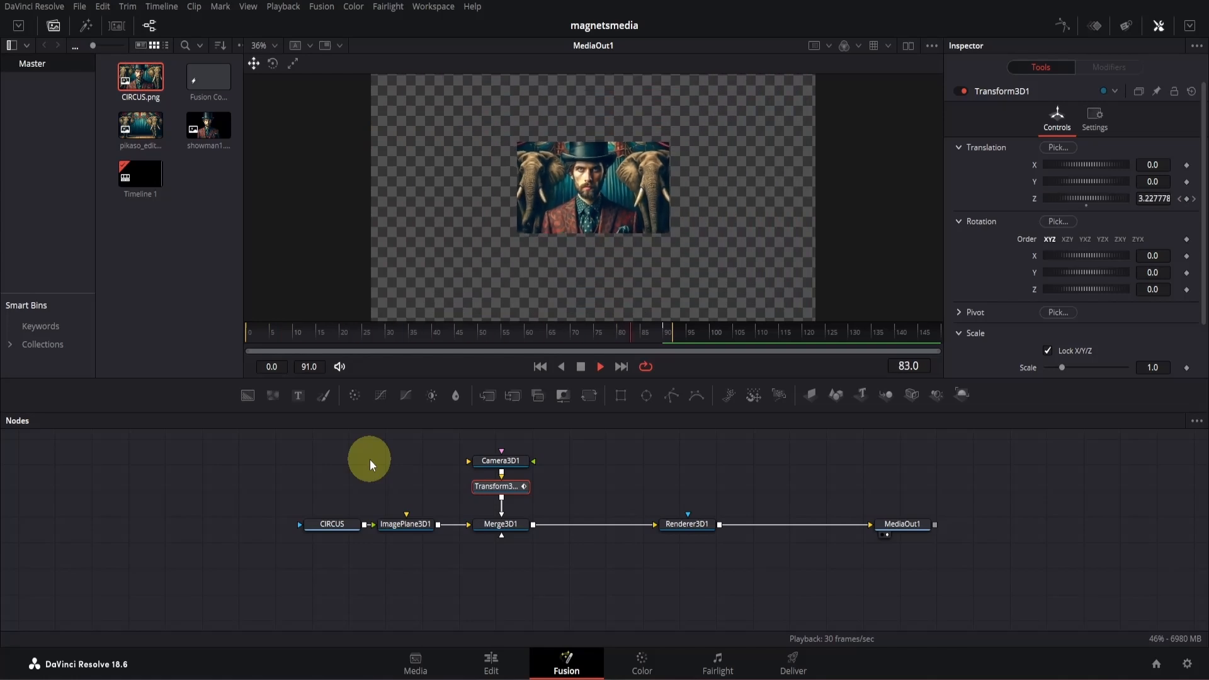
key(space)
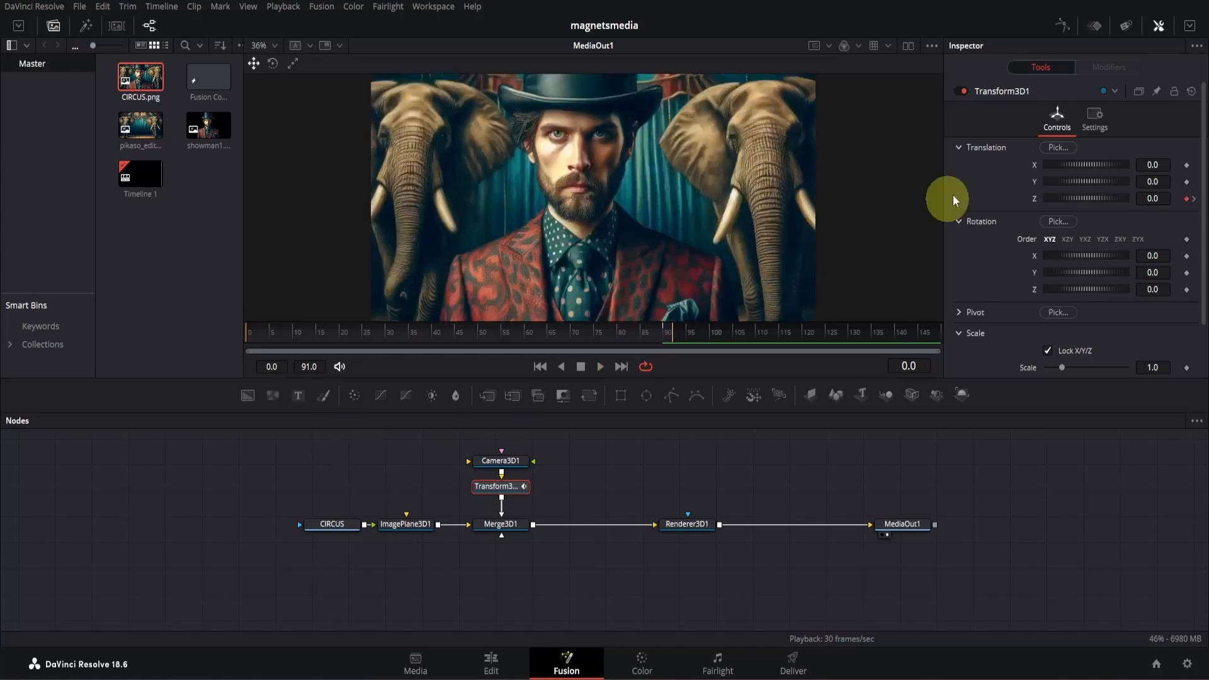
- Display Transform3D1's Z Offset curve in the Spline editor, fit it in view, and smooth both of its keyframes
click(1062, 25)
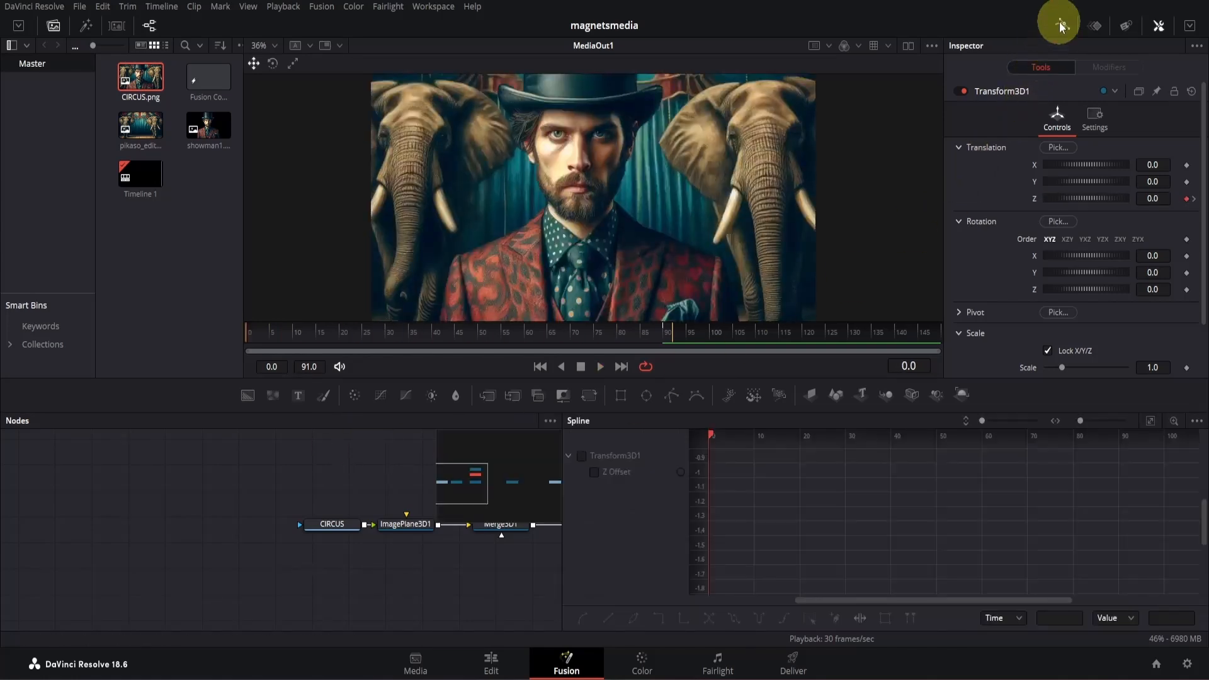
click(594, 472)
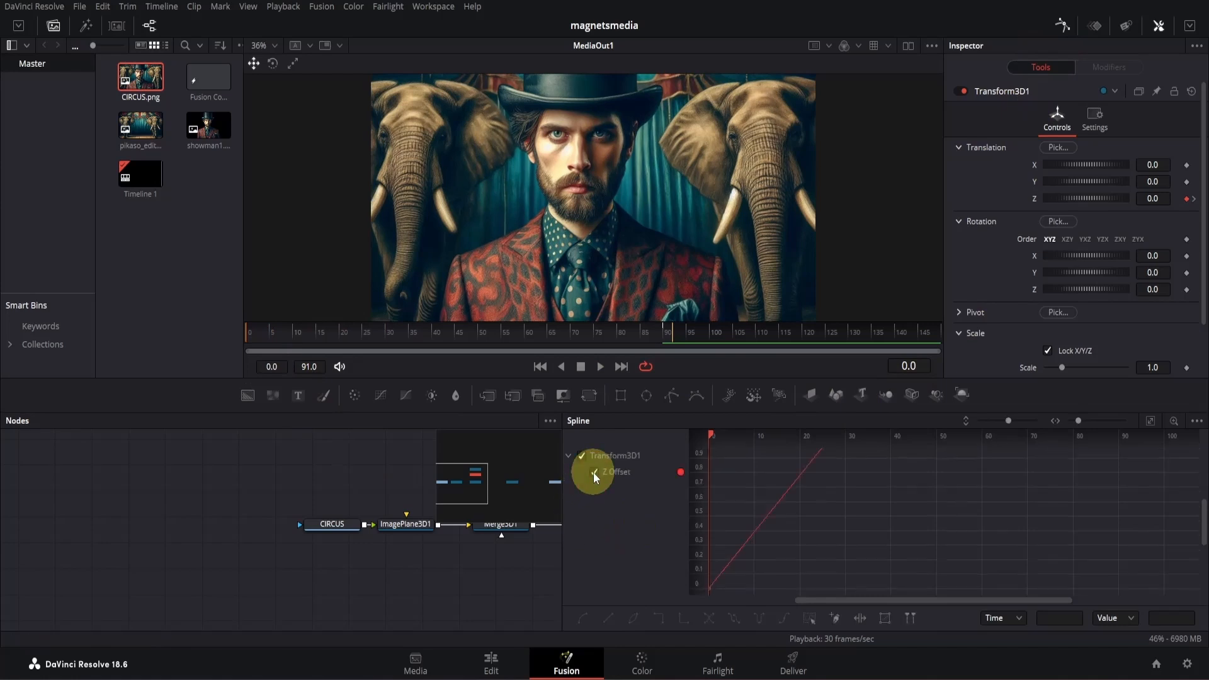
click(1149, 422)
drag(1165, 451, 735, 615)
key(s)
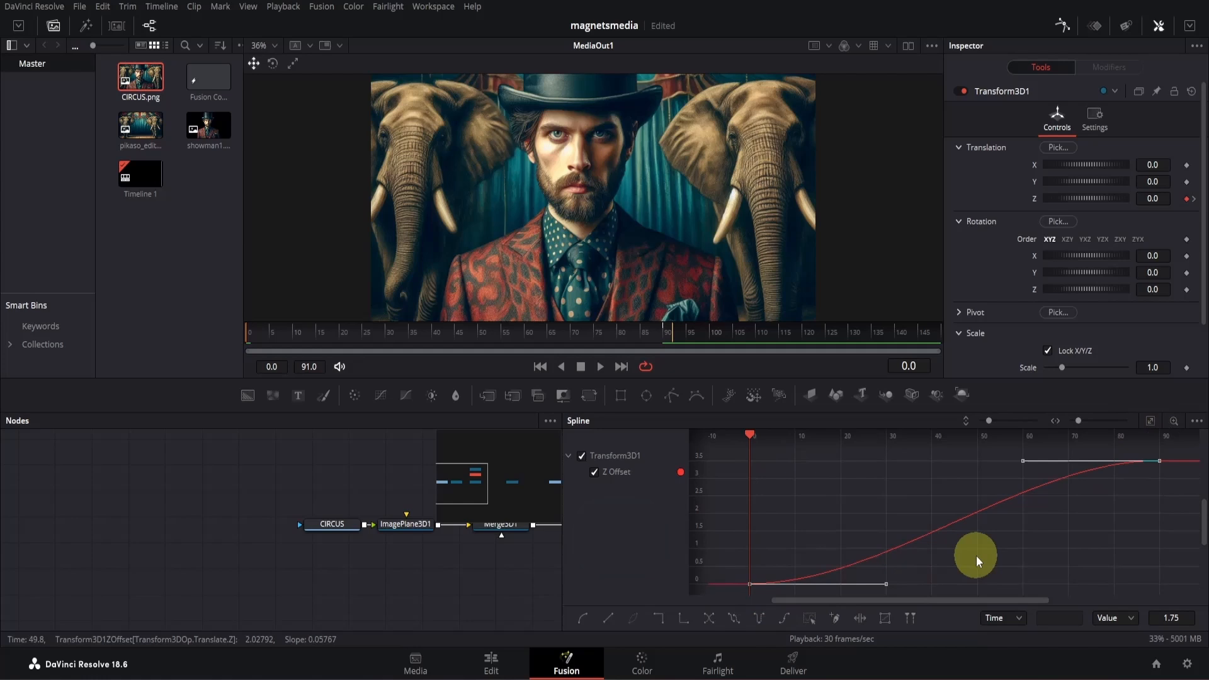
- Lock Ease In and Ease Out together and set both to 55.4 on the Z Offset keyframes
key(t)
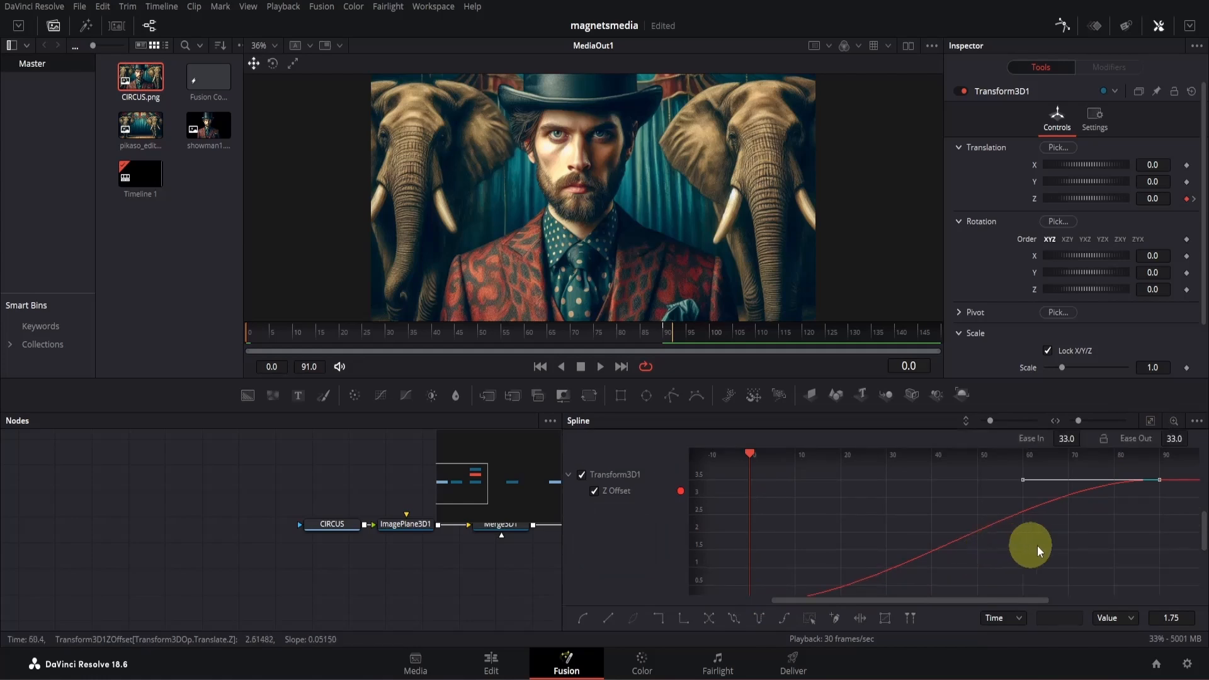
click(1104, 439)
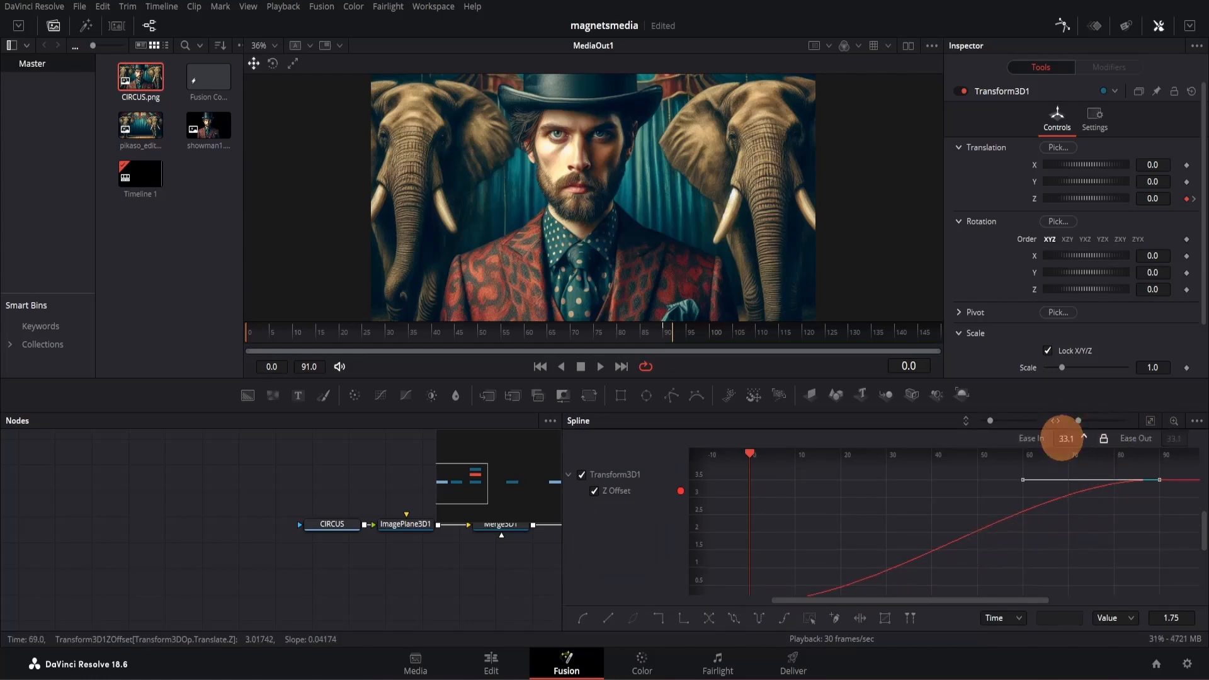
drag(1065, 439, 1196, 437)
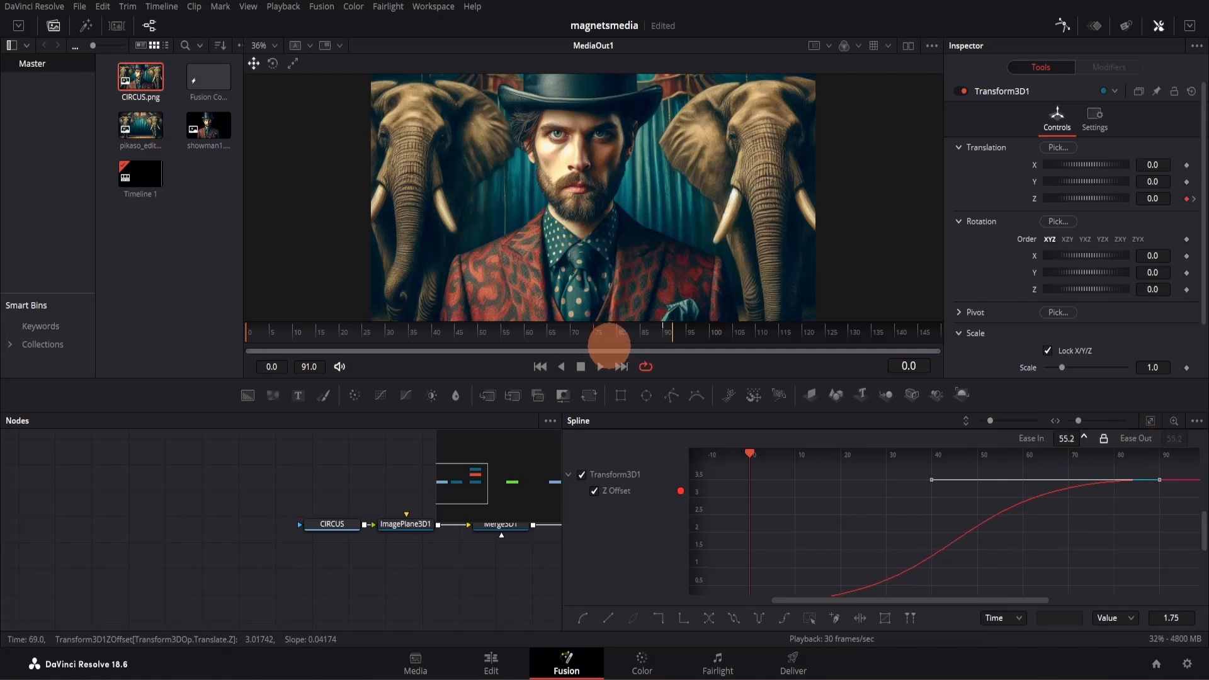
drag(609, 346, 611, 345)
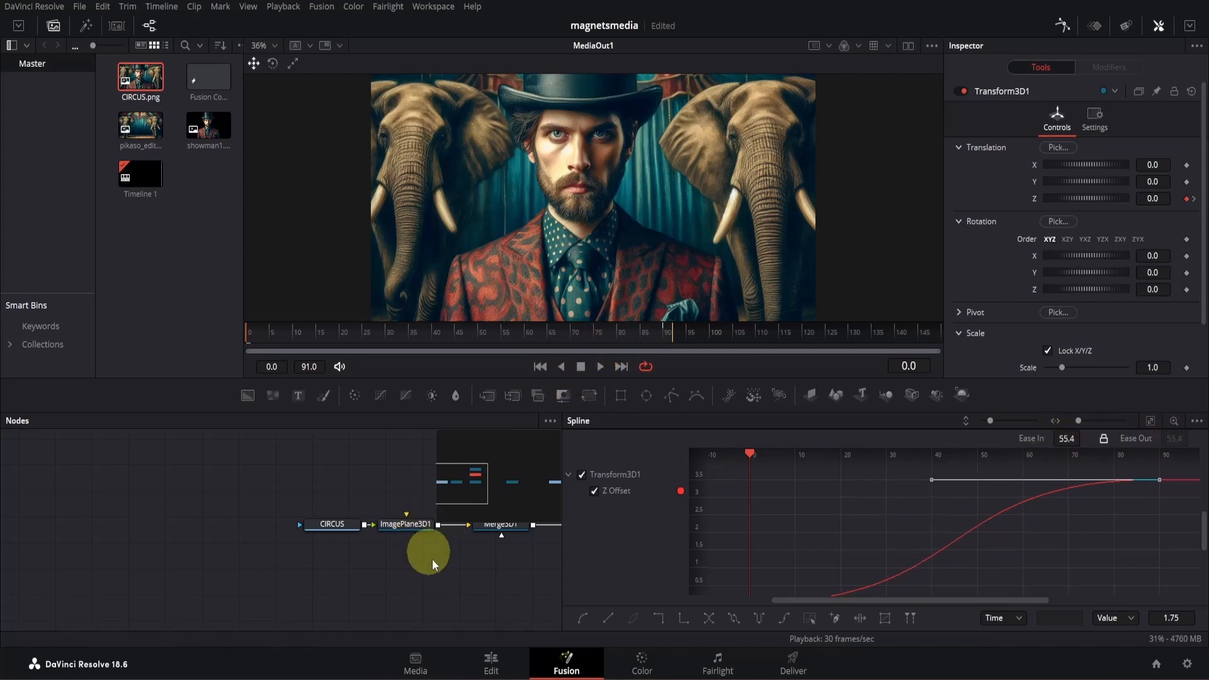
- Play back the eased camera pull-back and close the Spline editor
key(space)
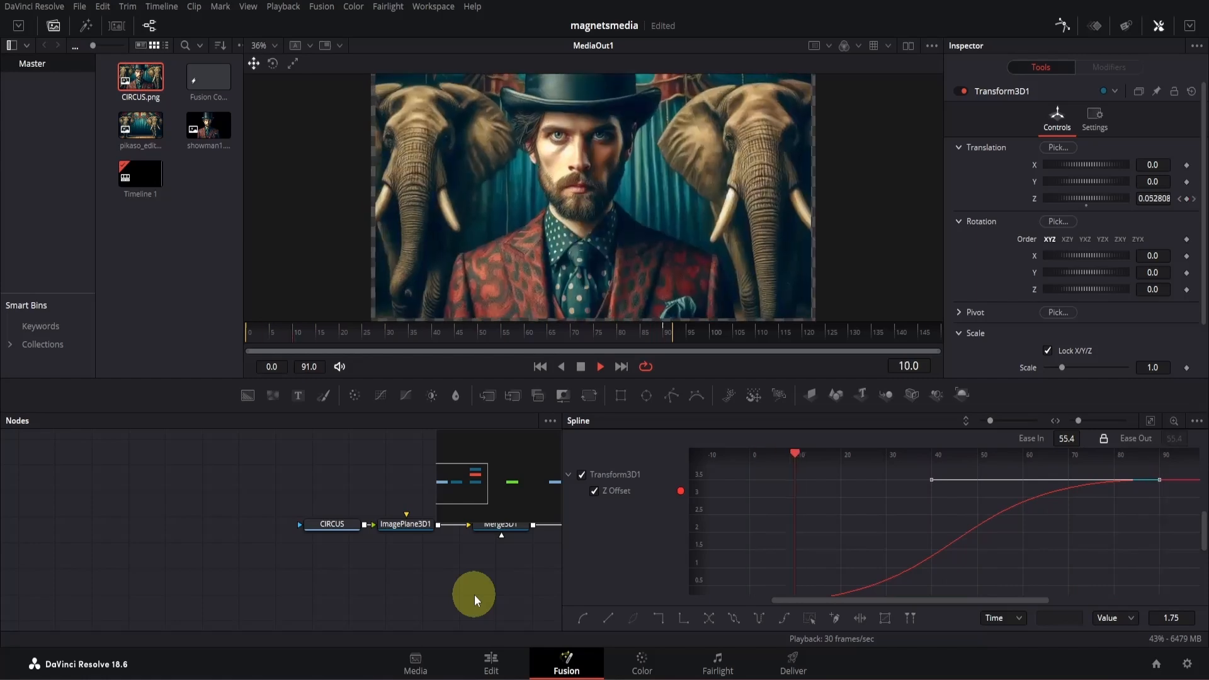
key(space)
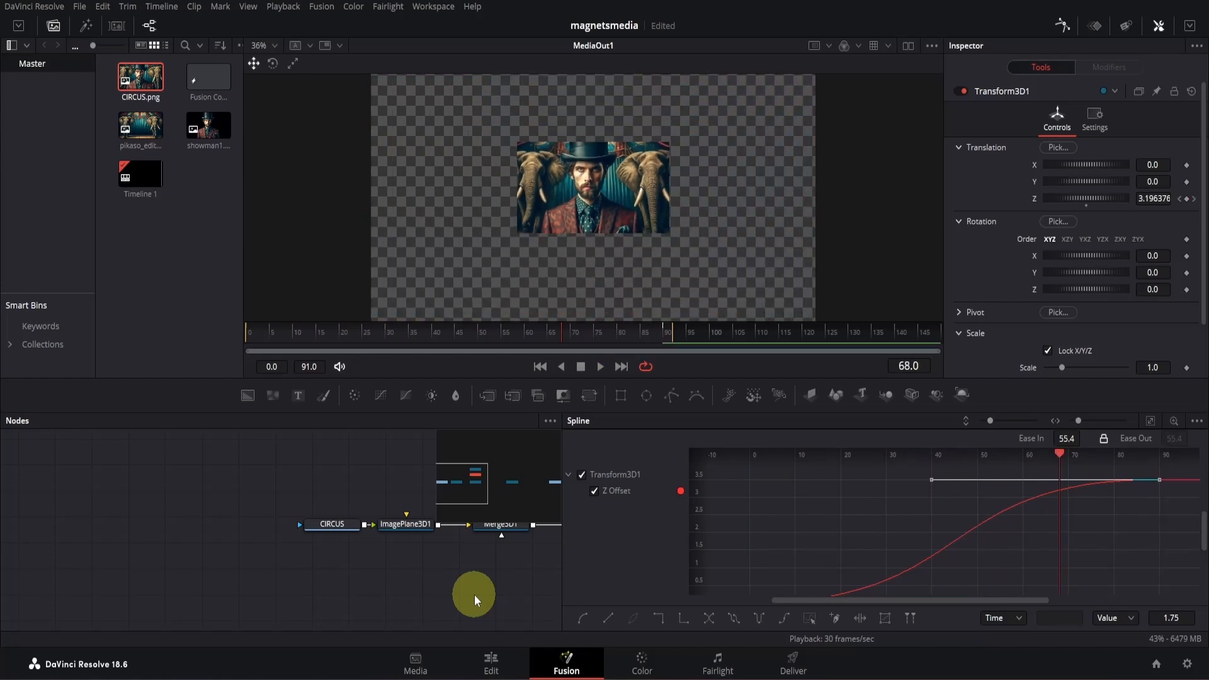
click(1061, 28)
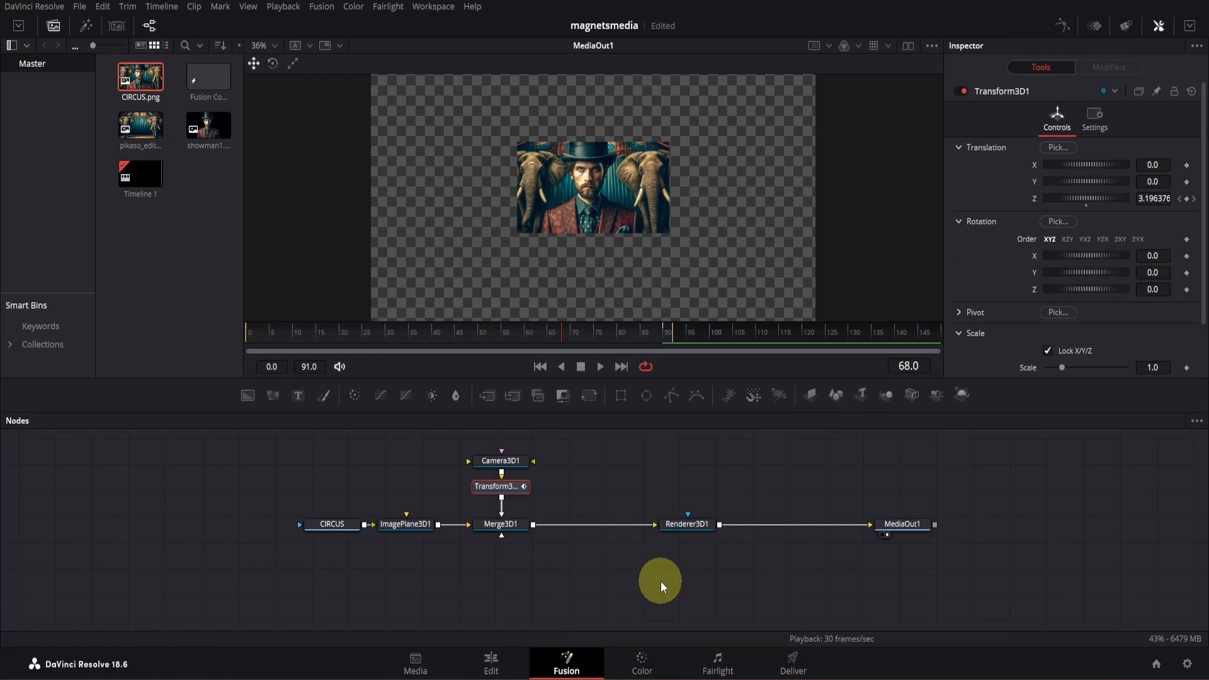
- Go to frame 90 and add a Background node above the CIRCUS node, renamed BLACK_BAR
key(Left)
key(Left)
key(Left)
click(660, 334)
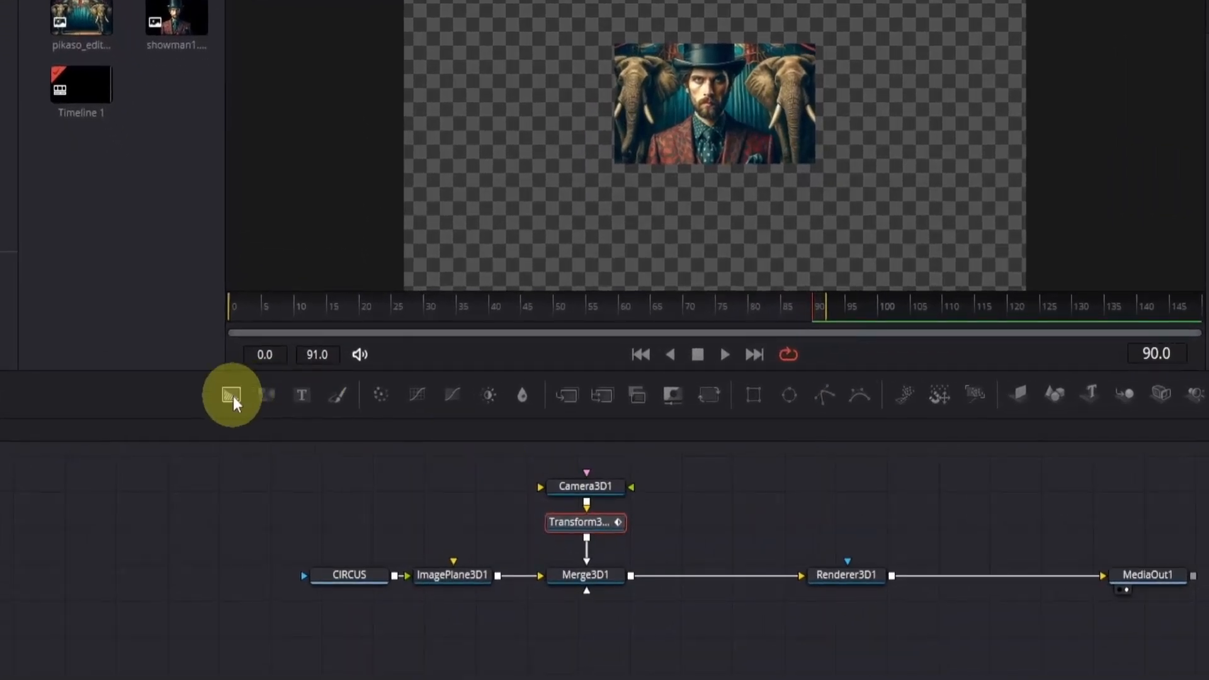
drag(231, 394, 355, 519)
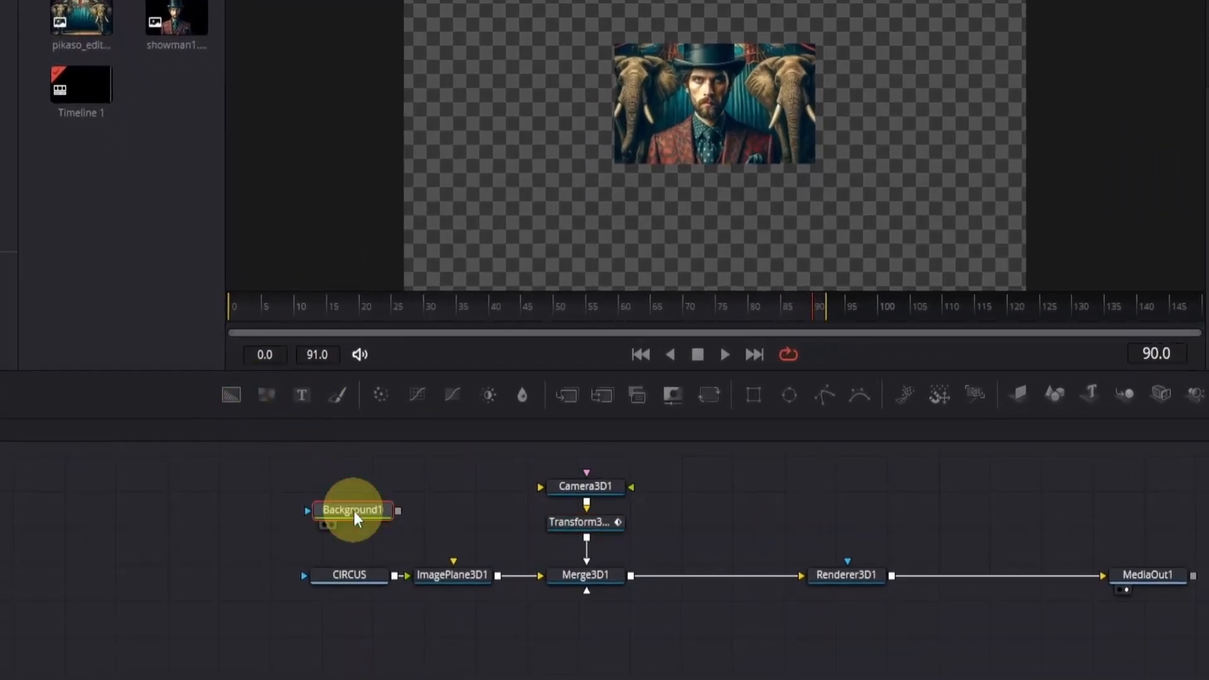
key(F2)
text(BLACK_BAR)
key(Return)
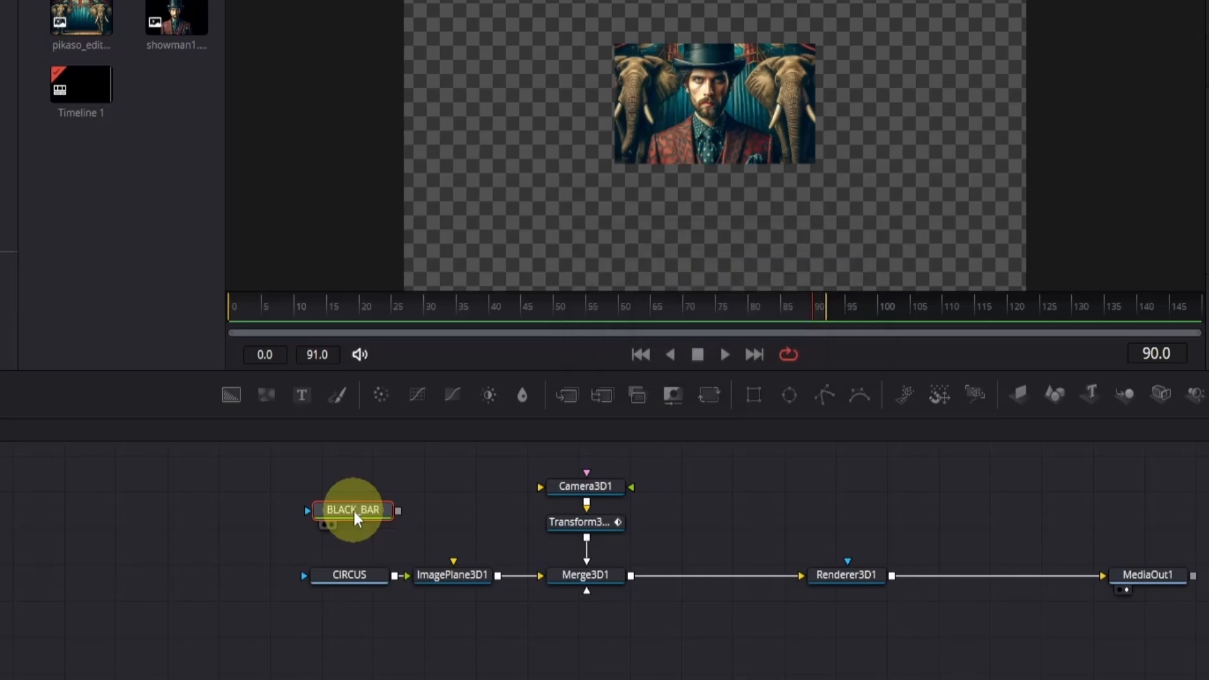
- Move the camera, transform and merge nodes away from ImagePlane3D1, and connect BLACK_BAR to Merge3D1 through a new Image Plane 3D
drag(560, 460, 600, 584)
drag(600, 584, 697, 584)
click(605, 634)
click(379, 518)
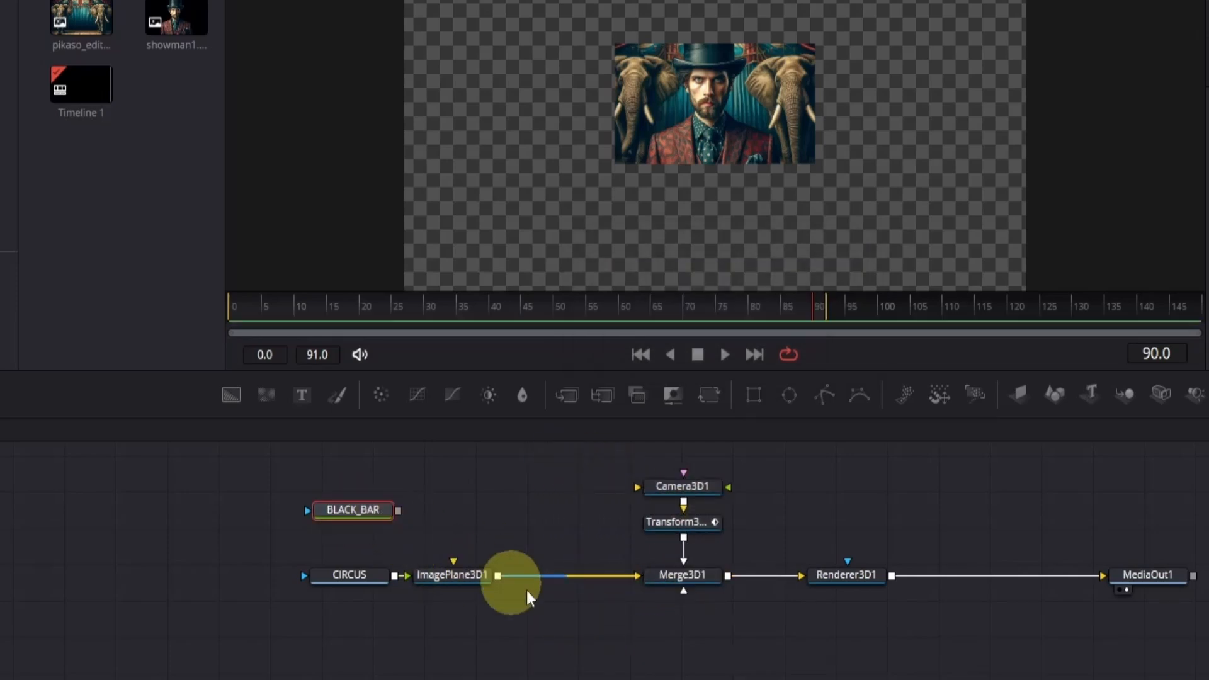
click(1022, 404)
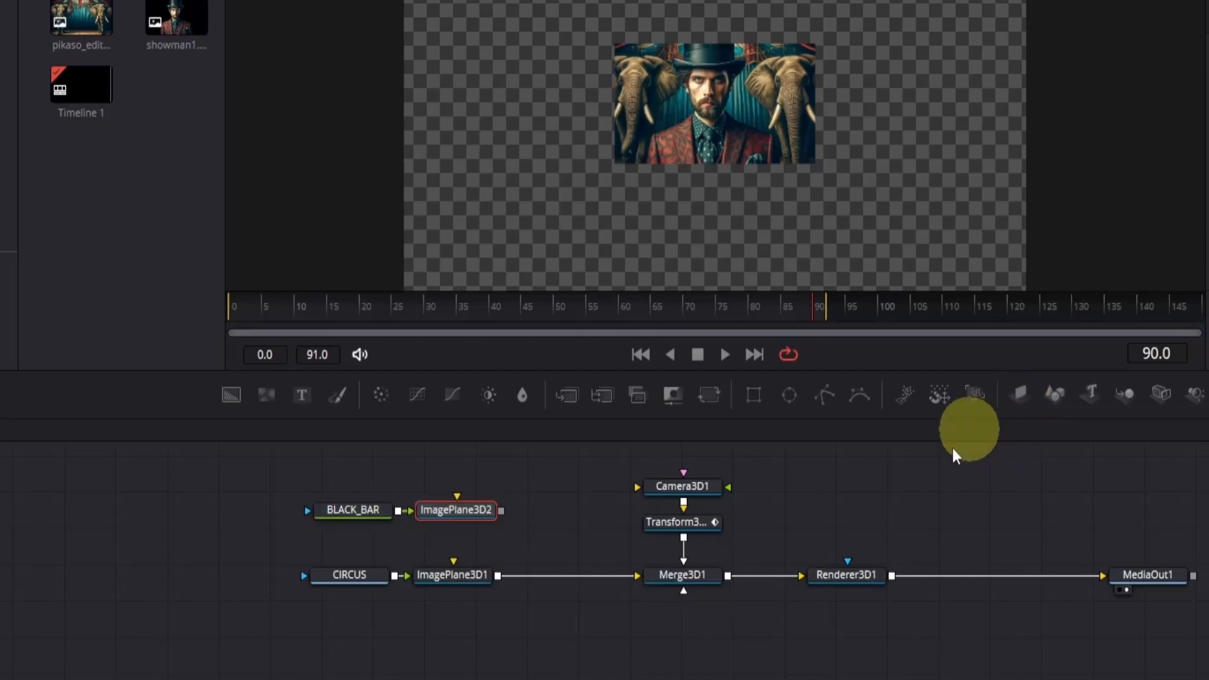
drag(503, 512, 675, 585)
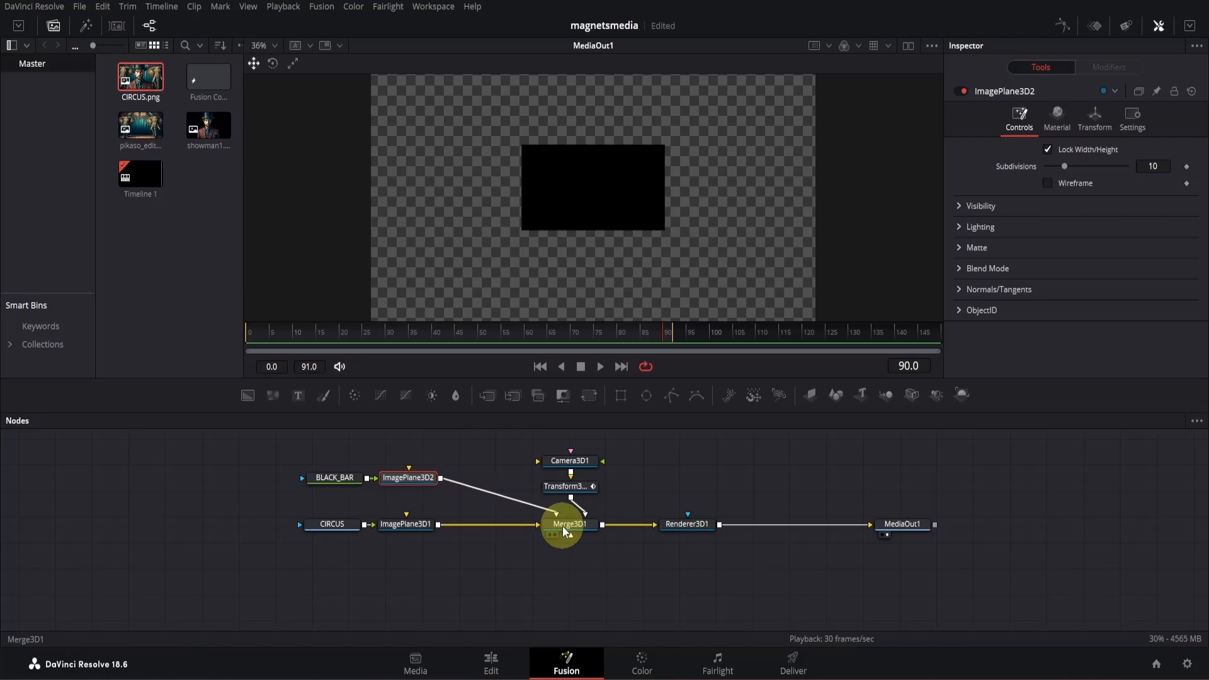
- Rename the Transform3D1 node between Camera3D1 and Merge3D1 as NULL_2
click(572, 486)
key(F2)
text(NULL)
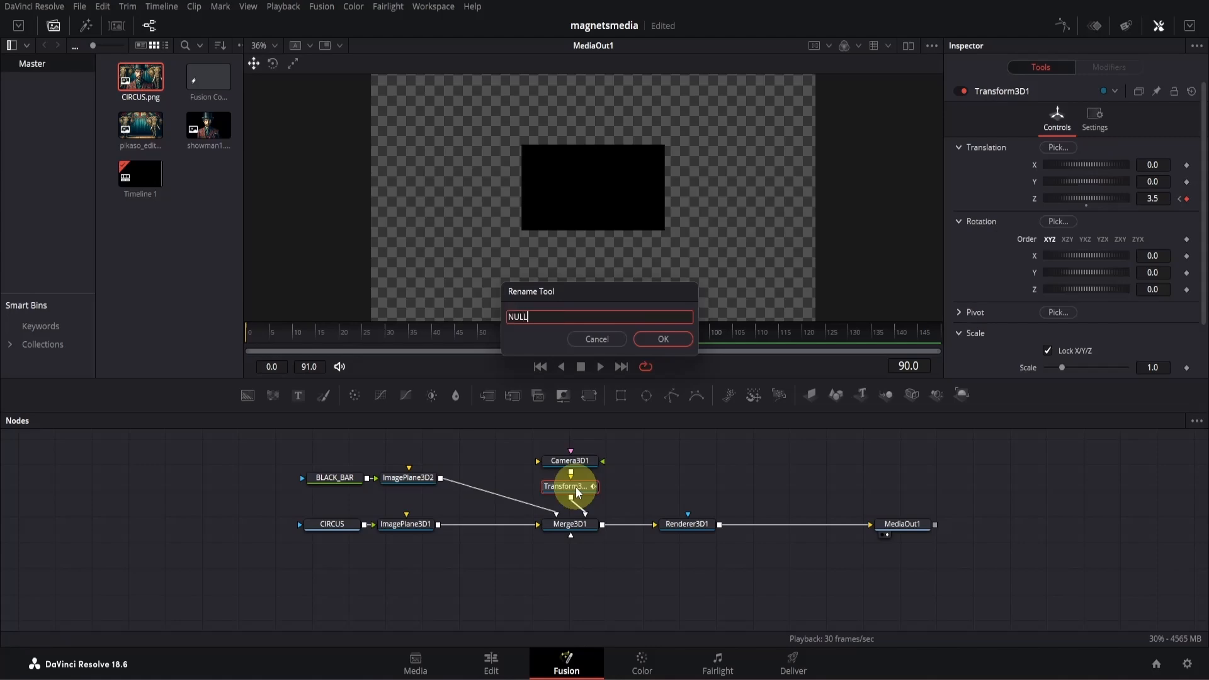
text(_2)
key(Return)
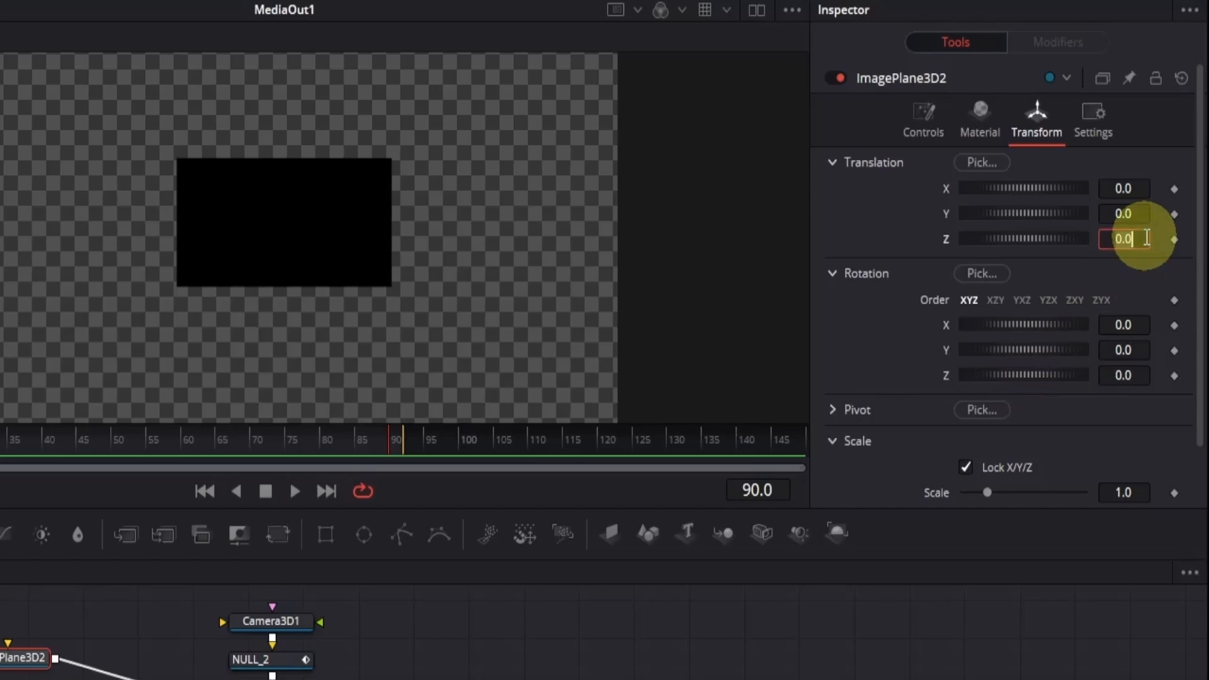
- Set ImagePlane3D2's Z translation to -0.001 so the black plane sits behind the circus image
text(-.00)
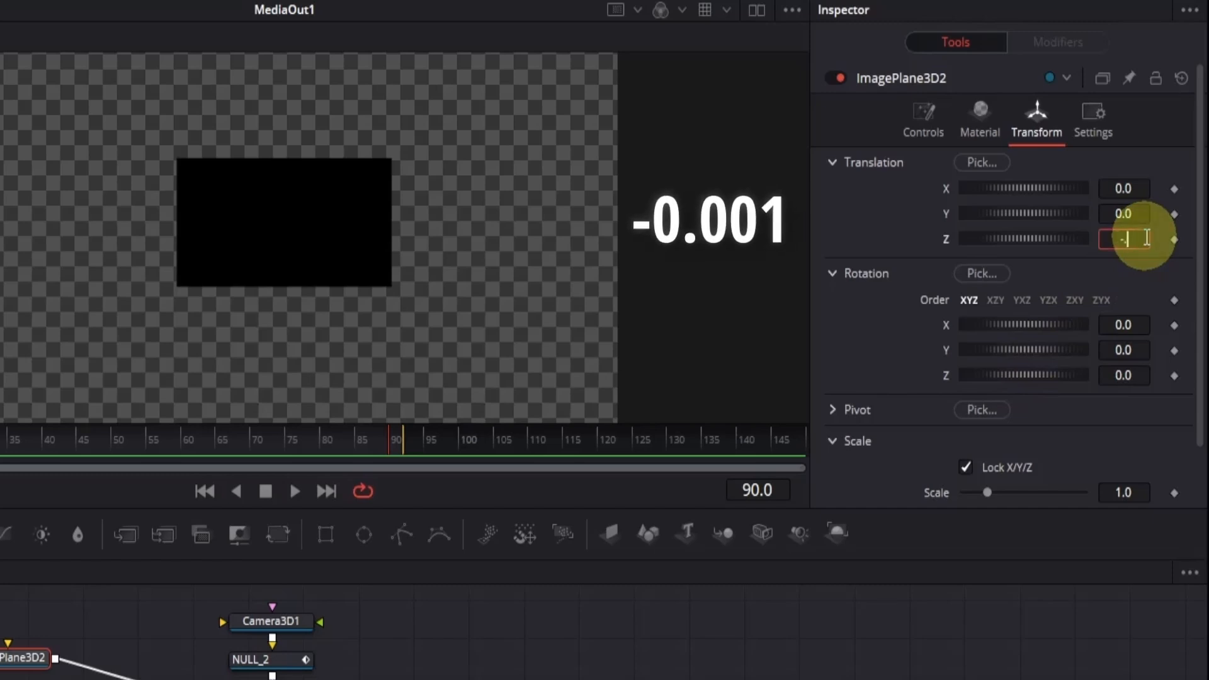
text(1)
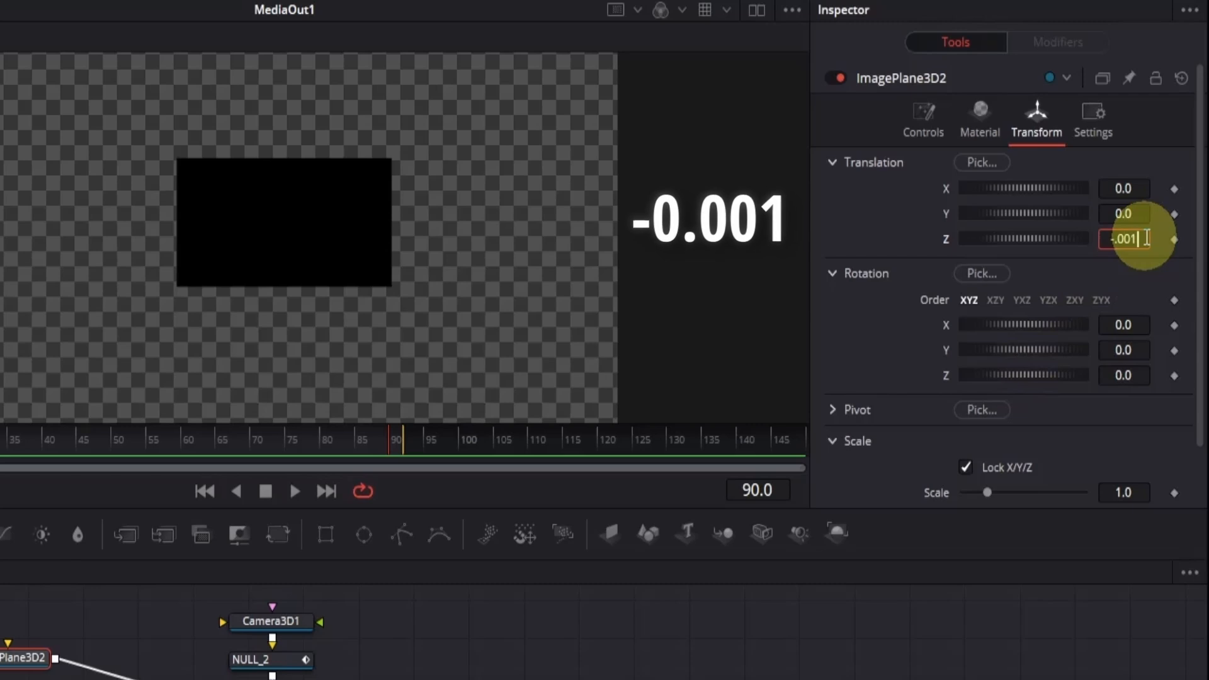
key(Return)
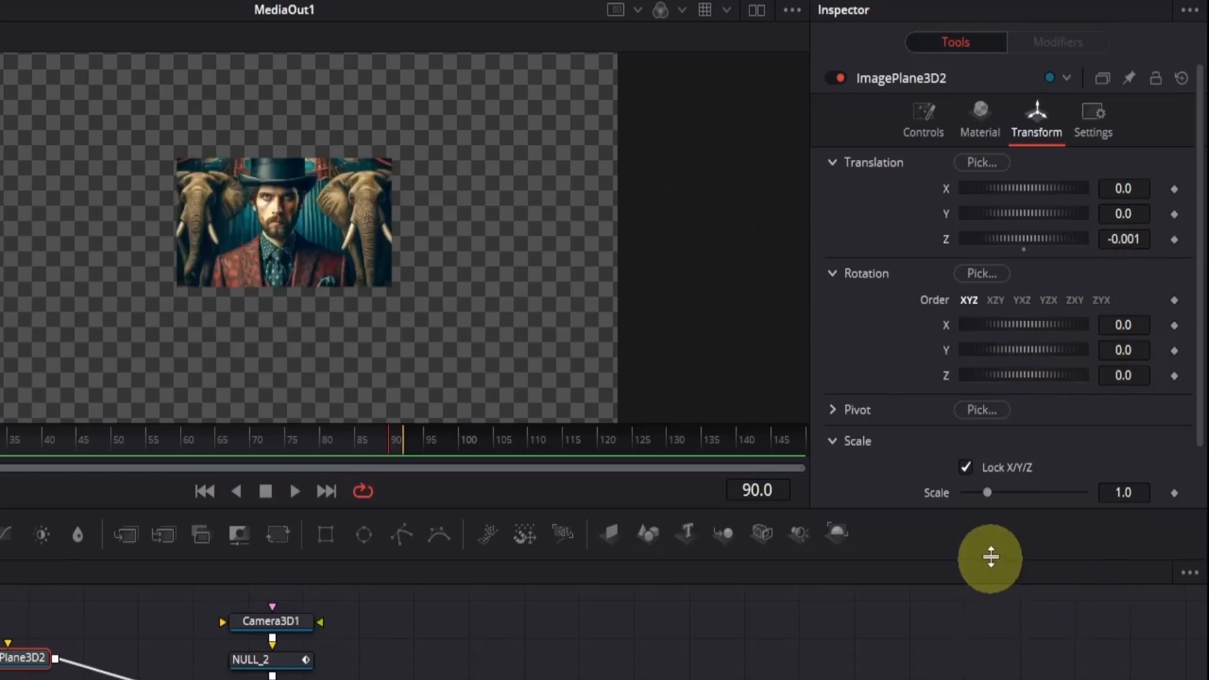
- Unlock ImagePlane3D2's scale axes and set X to 1.037 and Y to 1.064 for a thin black border
drag(987, 501, 993, 501)
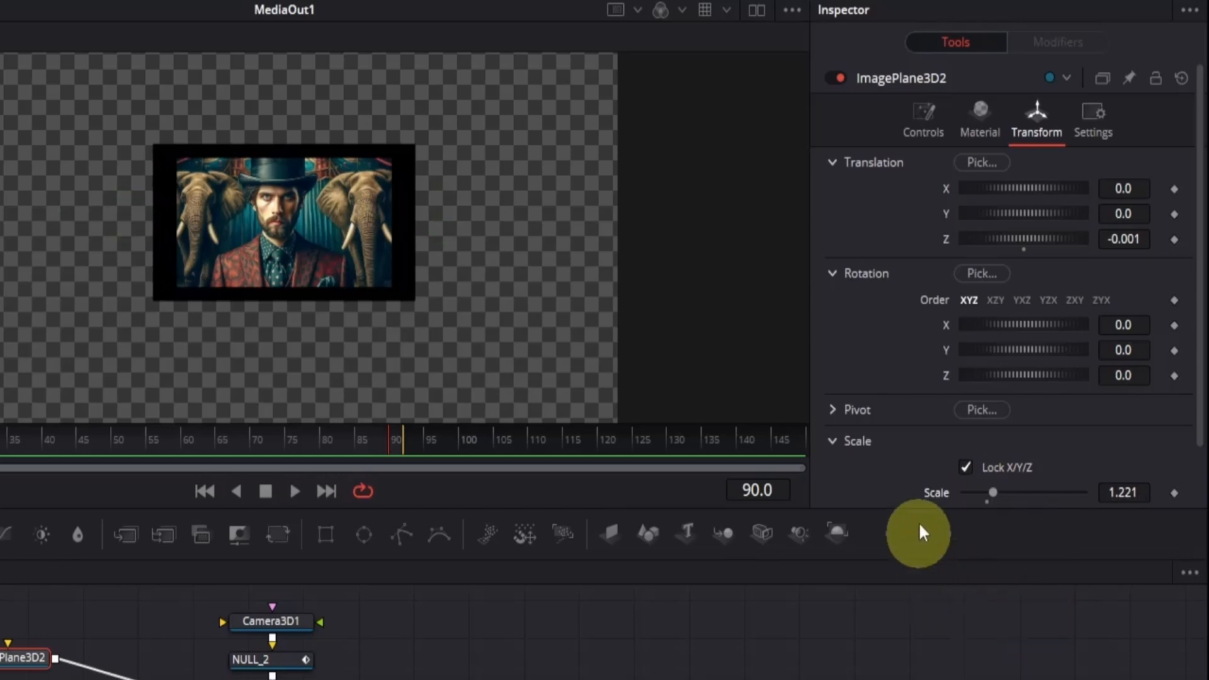
double_click(919, 495)
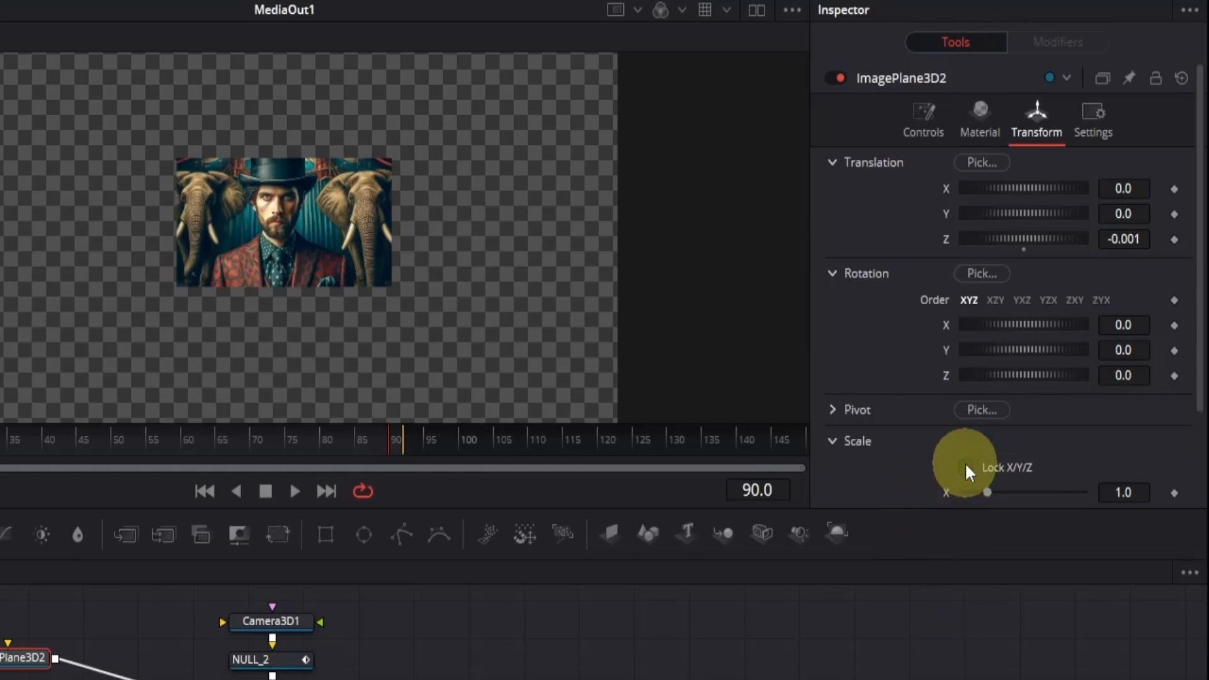
click(967, 469)
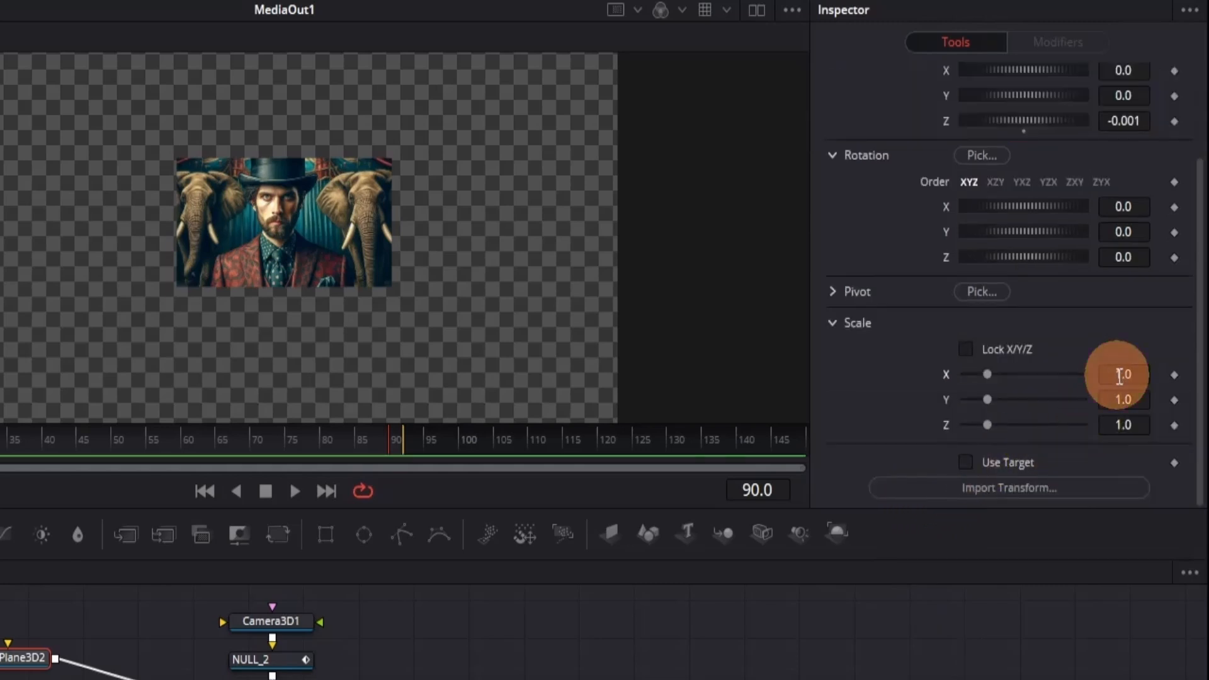
drag(1120, 375, 1166, 400)
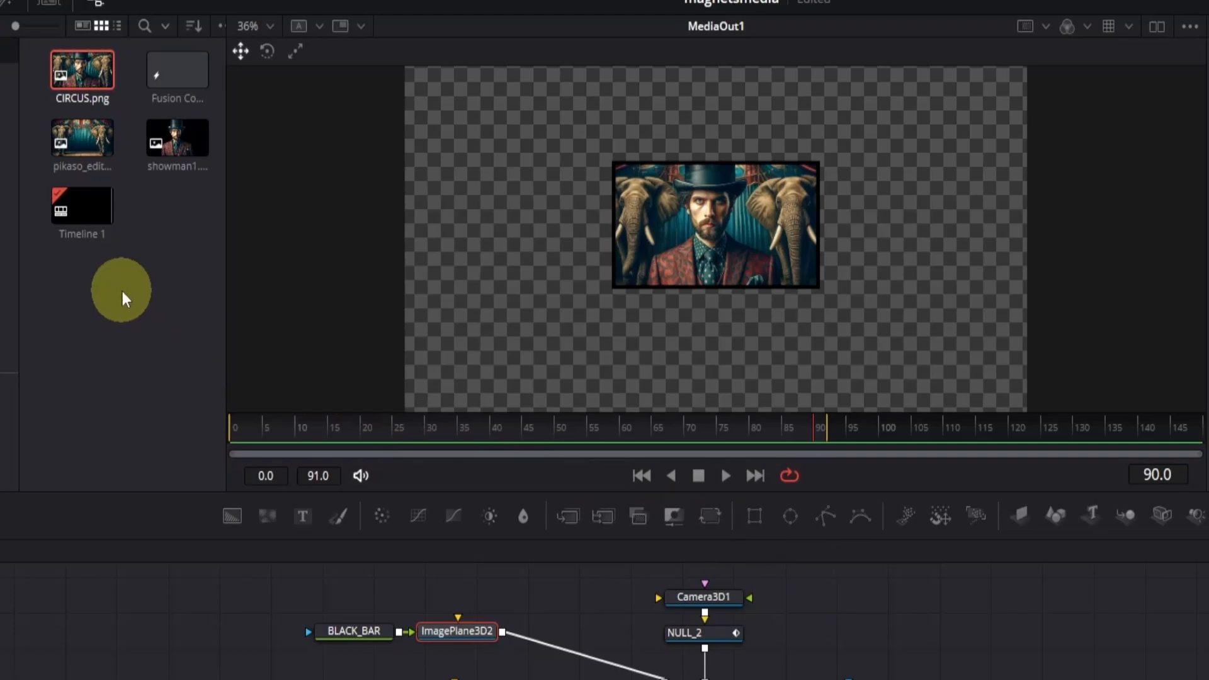
- Import all seven images from the MagnatesMedia Files folder into the media pool
click(123, 297)
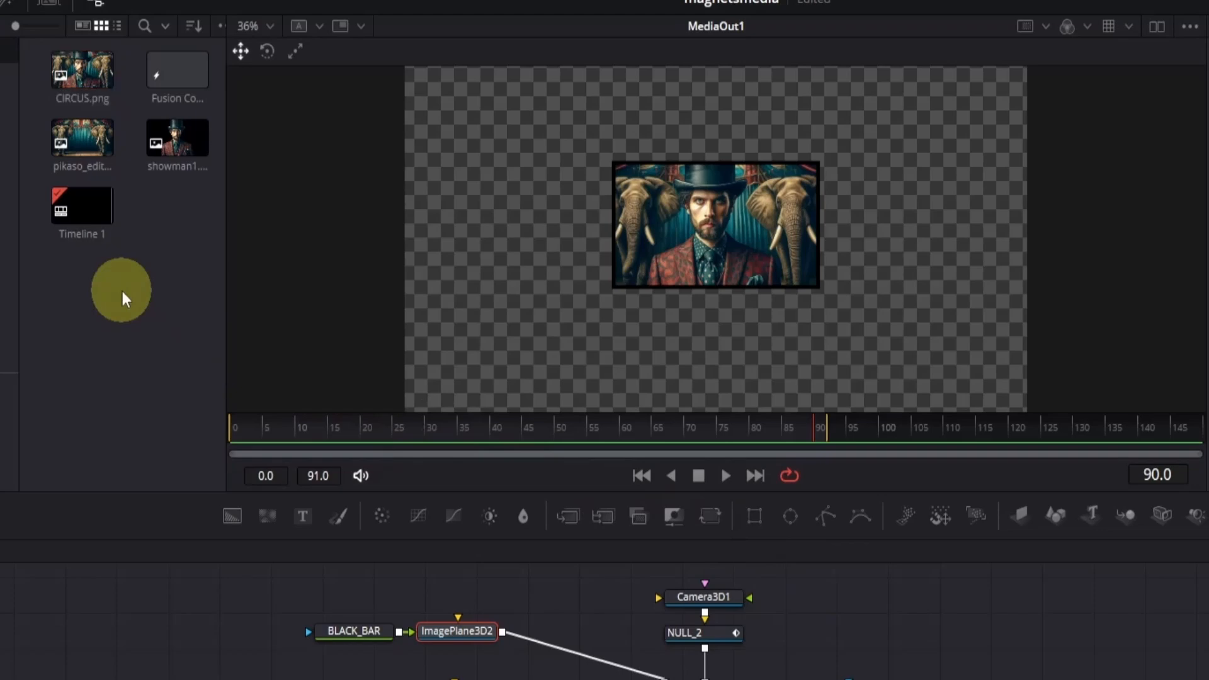
key(ctrl+i)
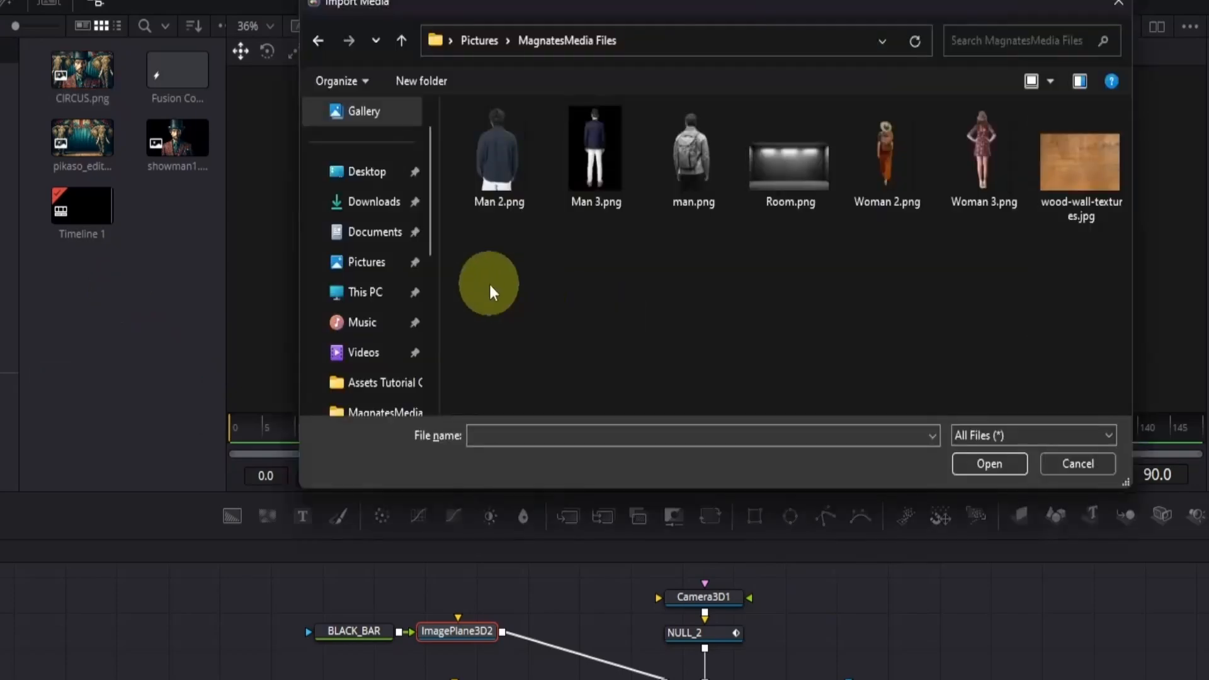
drag(489, 285, 1123, 169)
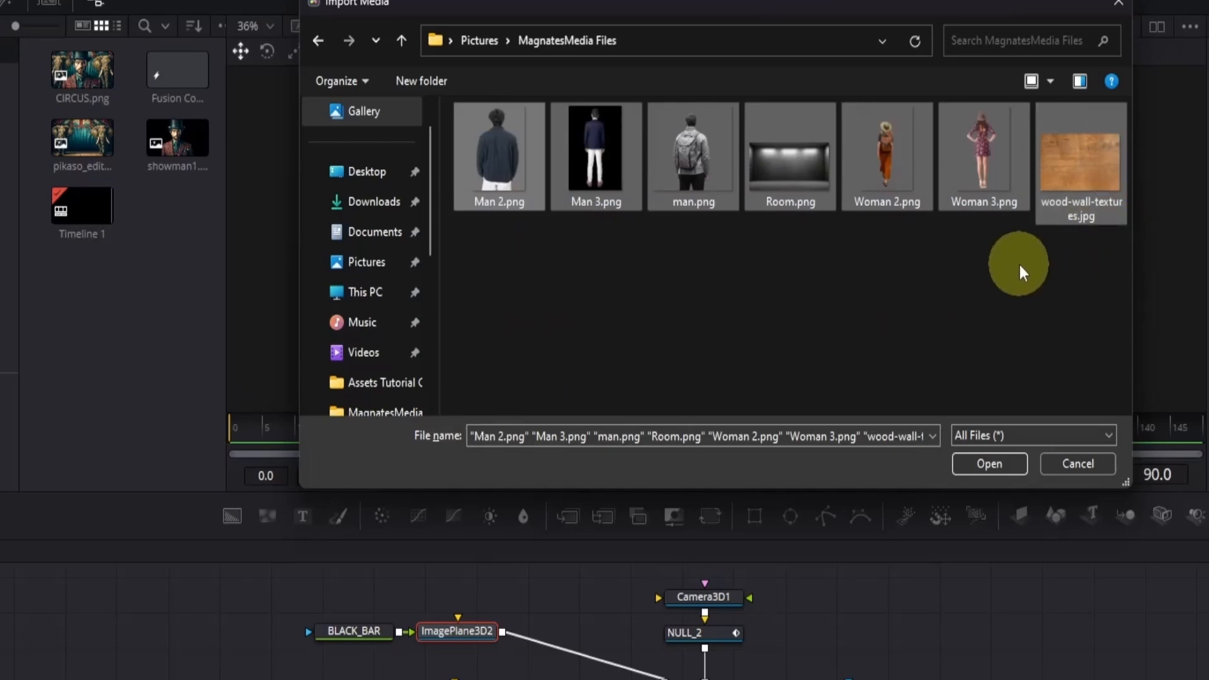
click(997, 463)
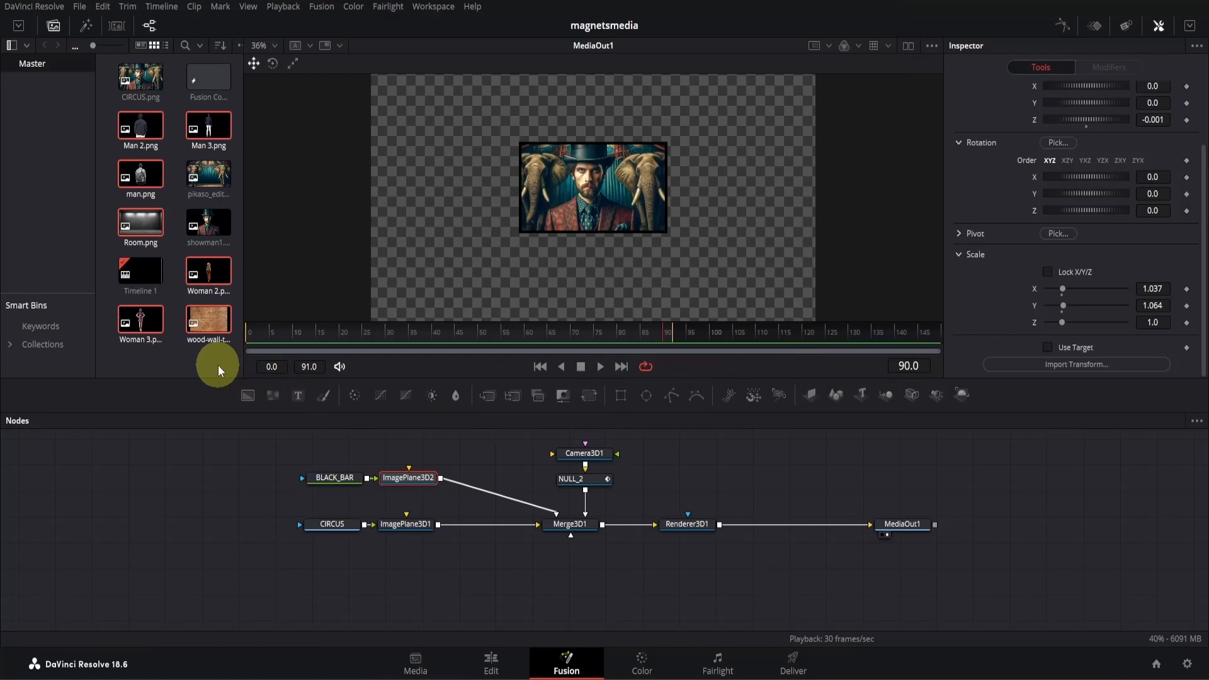
click(218, 365)
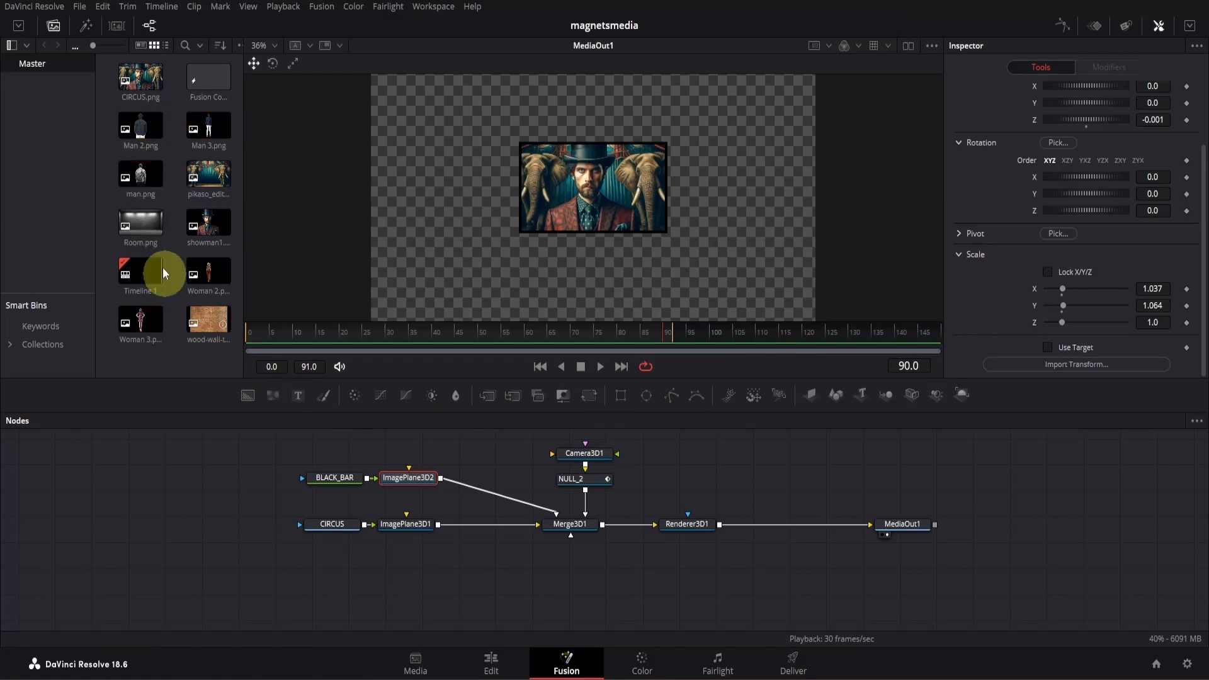
- Add Room.png to the node graph above BLACK_BAR and connect it to Merge3D1 through a new Image Plane 3D
drag(139, 223, 322, 444)
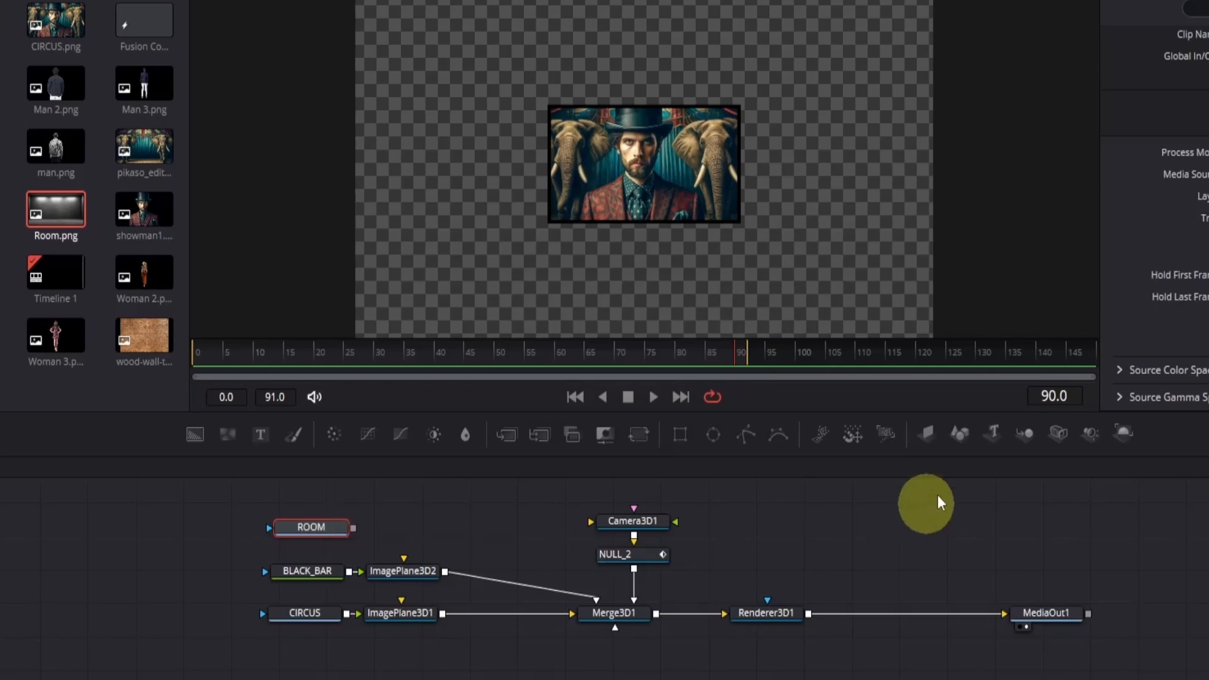
click(931, 434)
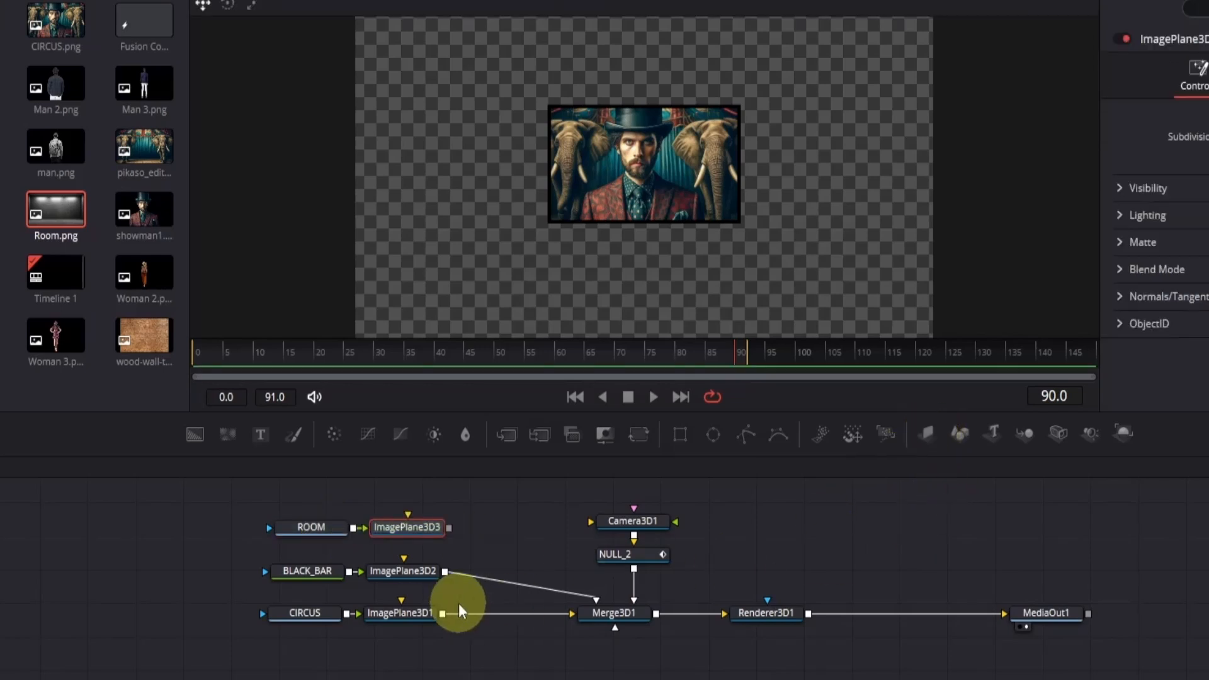
drag(449, 528, 614, 613)
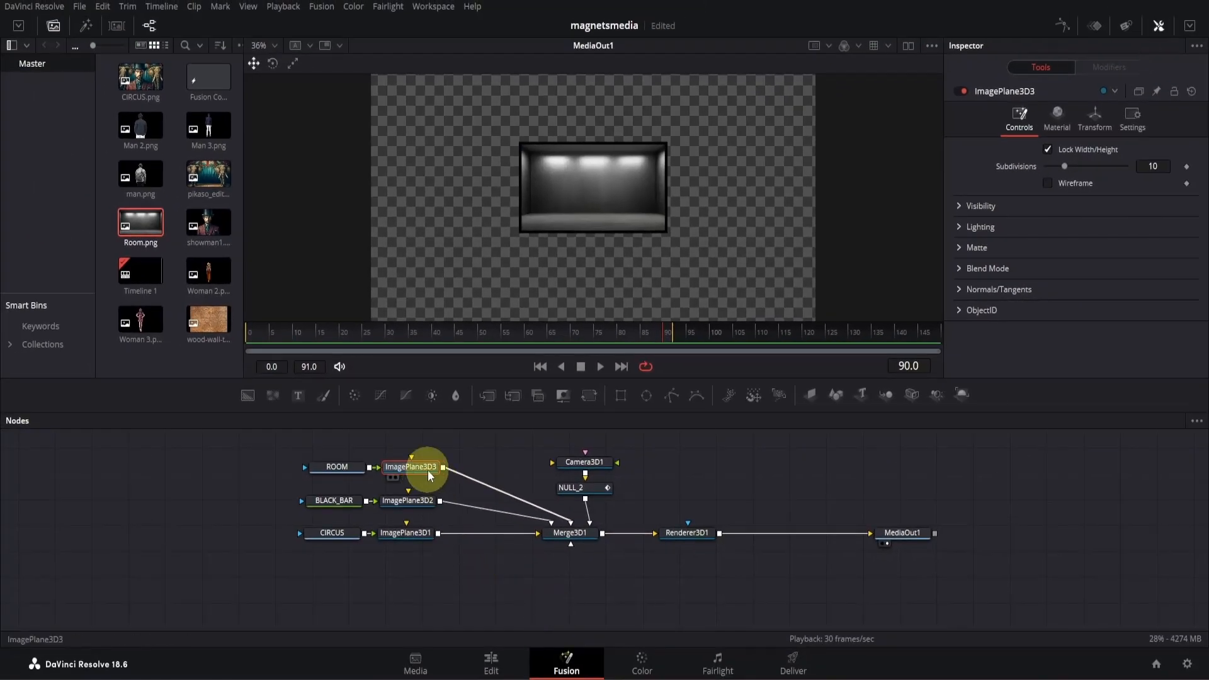
- Set ImagePlane3D3's Z translation to -0.002 so the room sits behind the picture and its black frame
click(1096, 119)
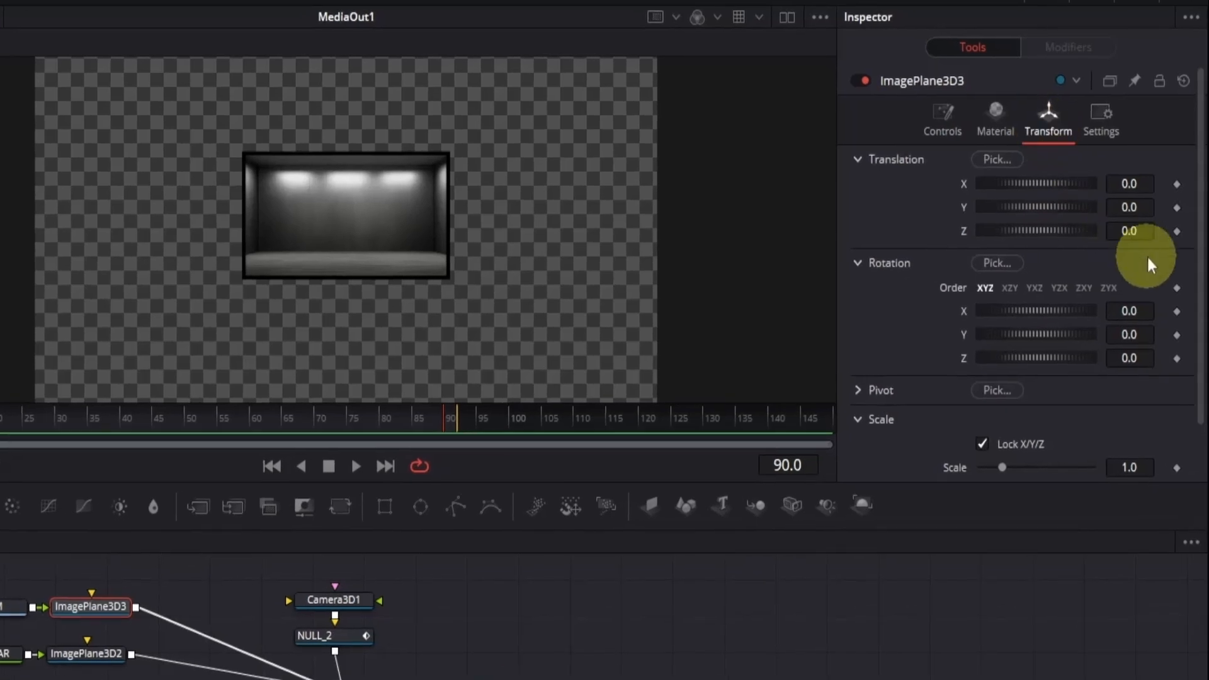
click(1146, 234)
text(-.002)
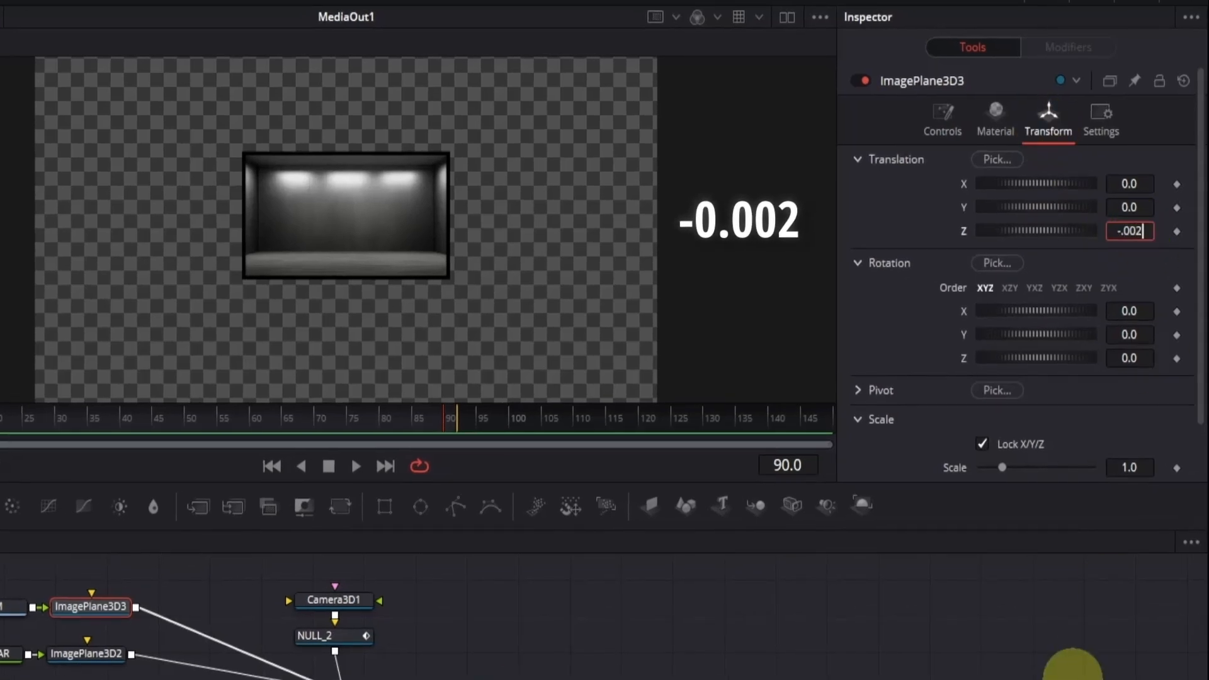
key(Return)
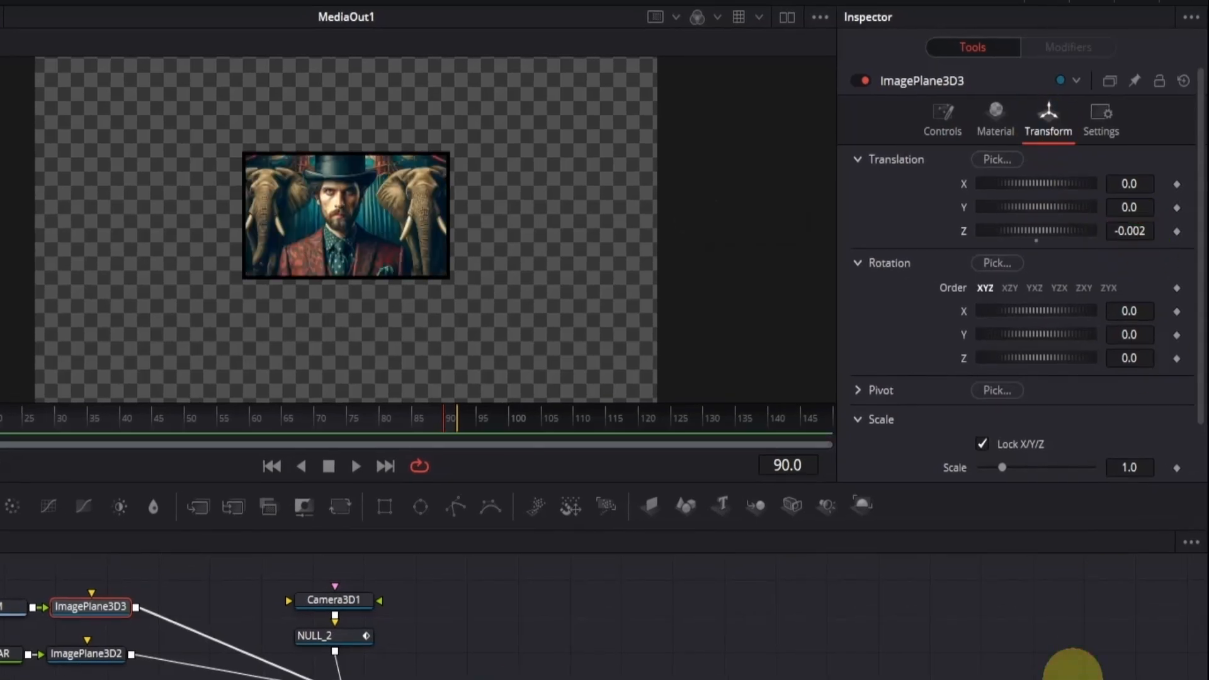
- Scale ImagePlane3D3 uniformly to about 3.1 so the room fills the frame around the picture
drag(1001, 469, 1050, 480)
click(1130, 467)
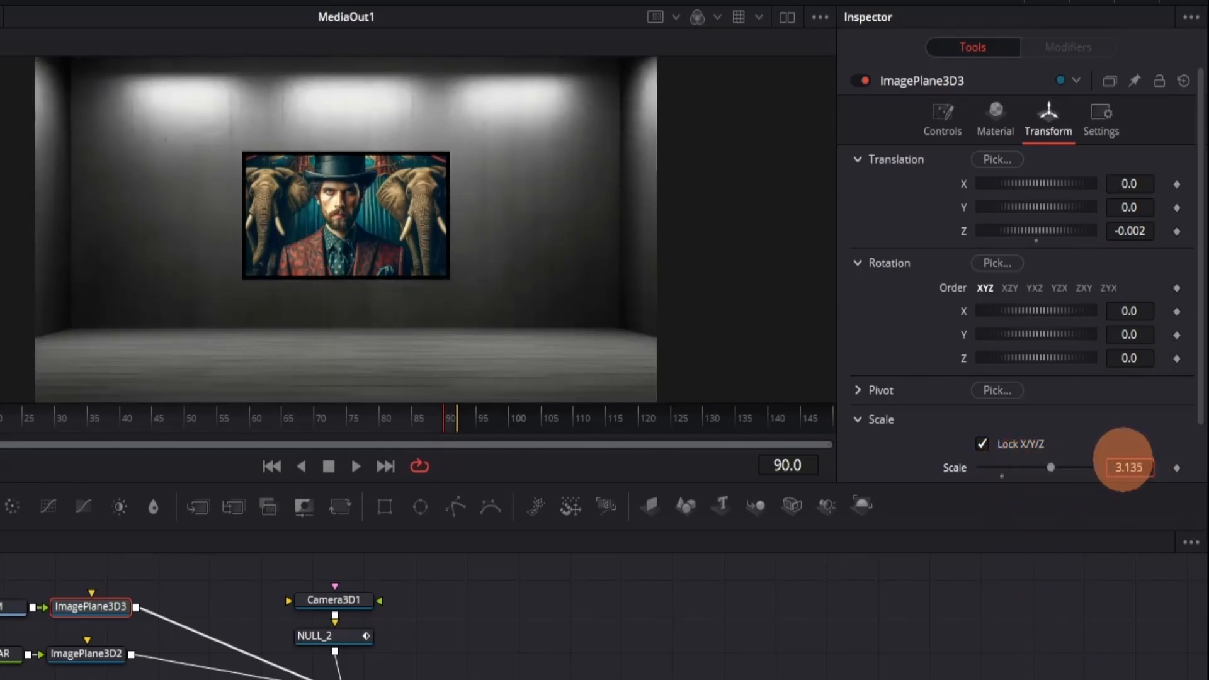
text(3.1)
drag(1098, 446, 1144, 463)
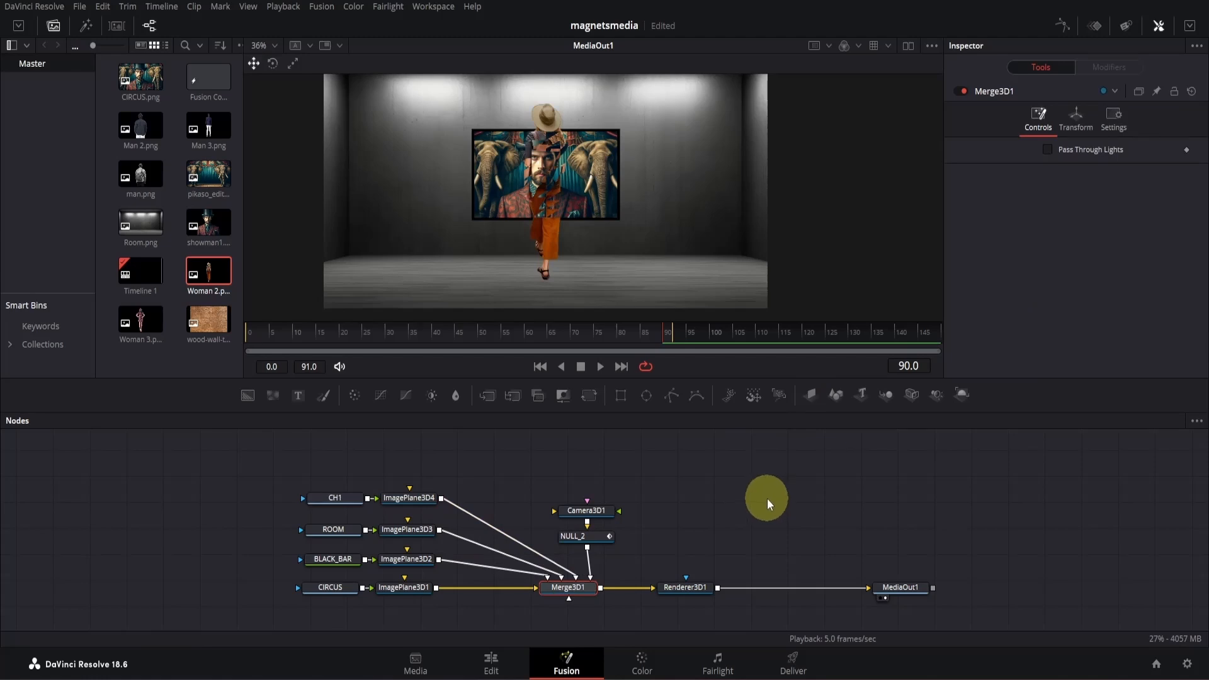
- Switch to dual viewers, show Merge3D1 in the empty one, and orbit its perspective view to see the scene at an angle
click(909, 49)
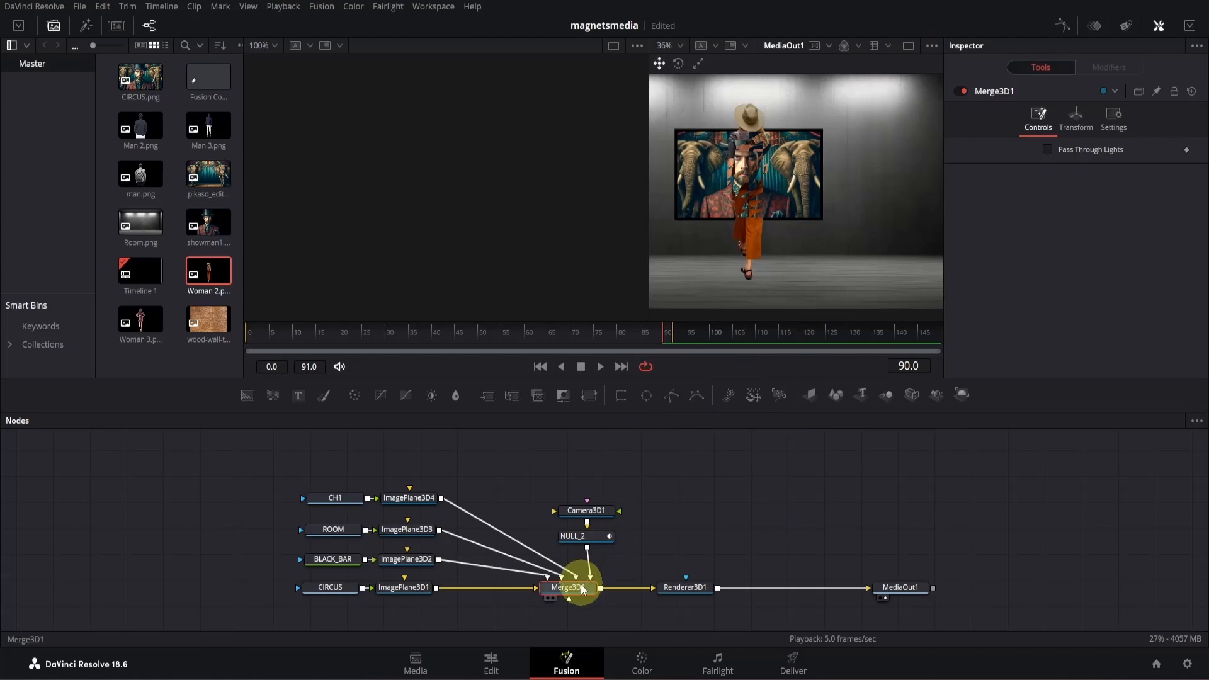
drag(581, 592, 522, 105)
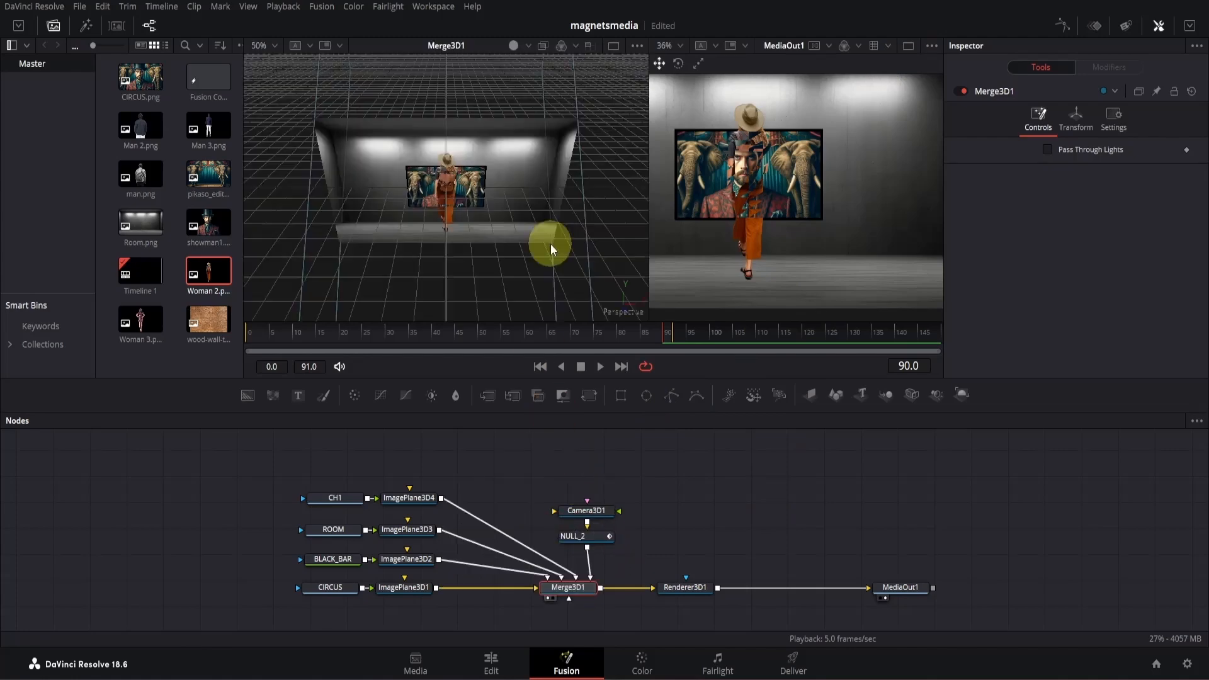
drag(580, 272, 499, 230)
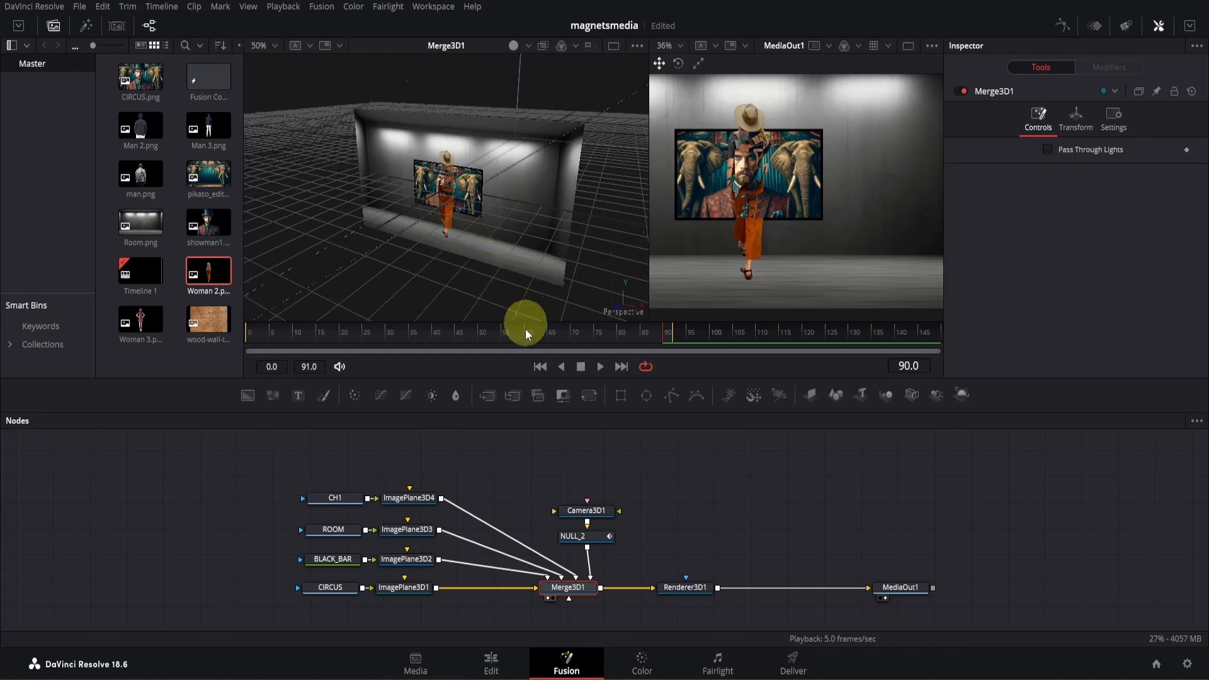
- Place the woman's ImagePlane3D4 in front of the picture at X about 0.449, Y -0.201 and Z about 0.537, with scale 0.634
click(426, 500)
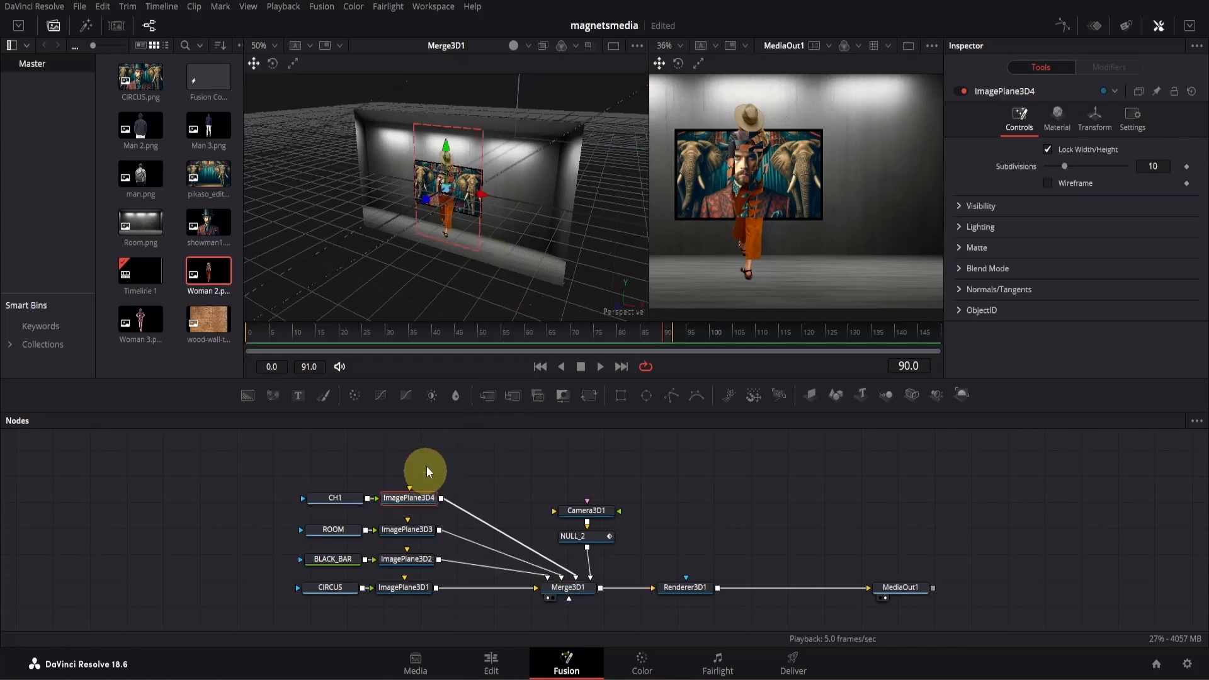
drag(426, 198, 425, 227)
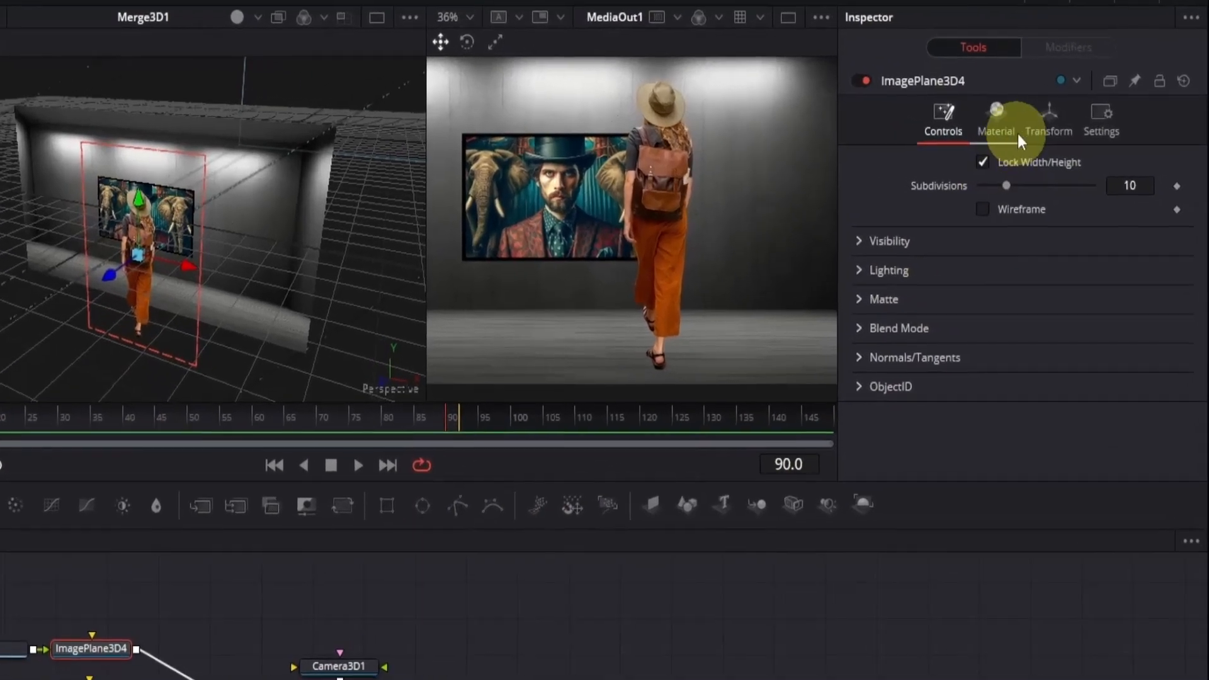
click(1085, 124)
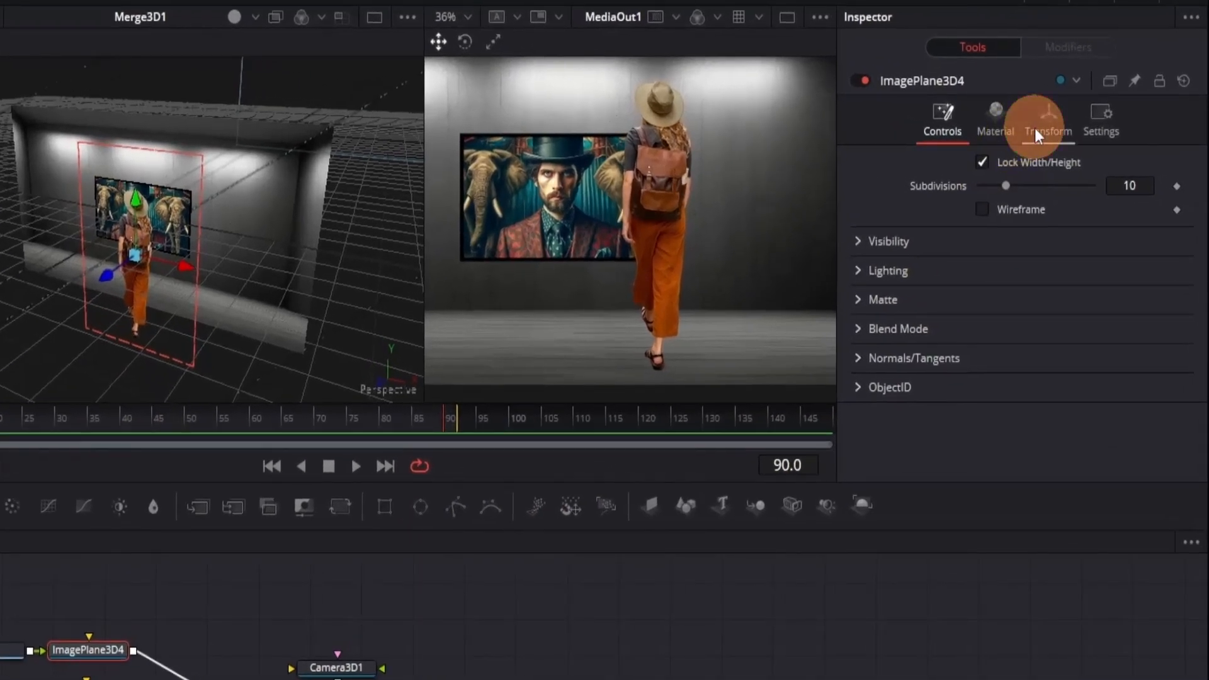
drag(1137, 471, 806, 440)
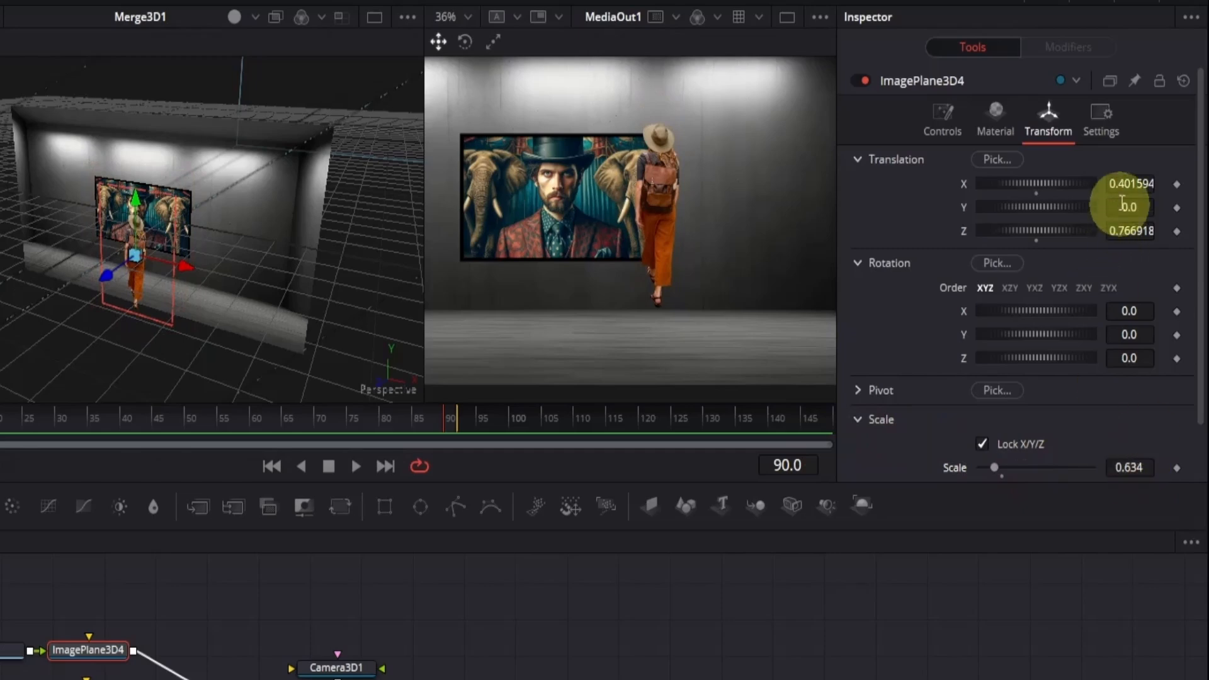
drag(1145, 207, 1060, 224)
drag(1001, 244, 963, 254)
drag(1149, 236, 1124, 232)
drag(1124, 184, 1174, 184)
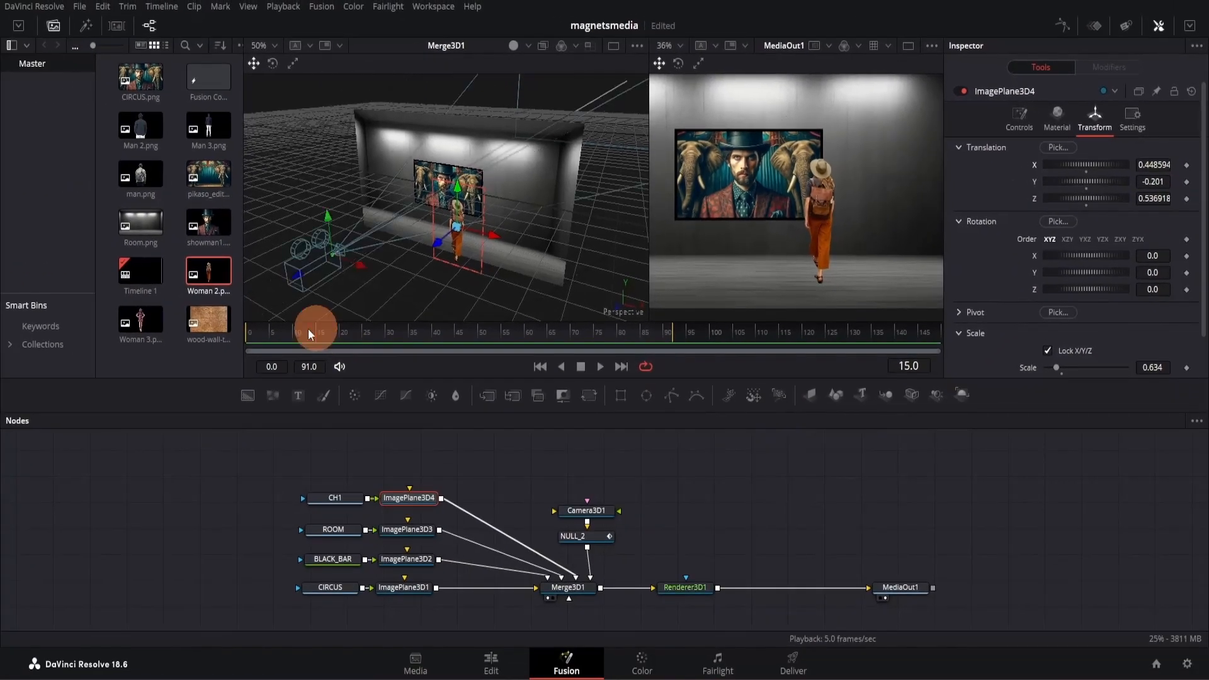
- Play the camera pull-back from frame 0 with the whole MediaOut1 frame in view, and stop it at the end
drag(308, 329, 237, 331)
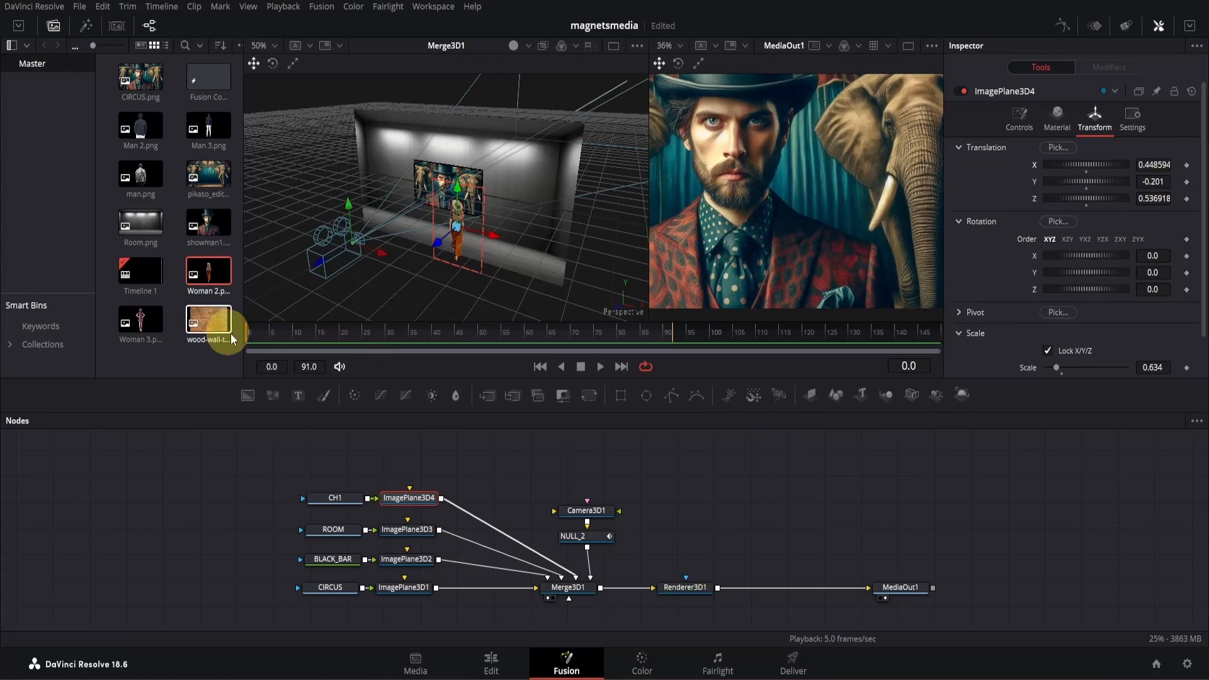
scroll(801, 232, down, 3)
drag(837, 239, 834, 248)
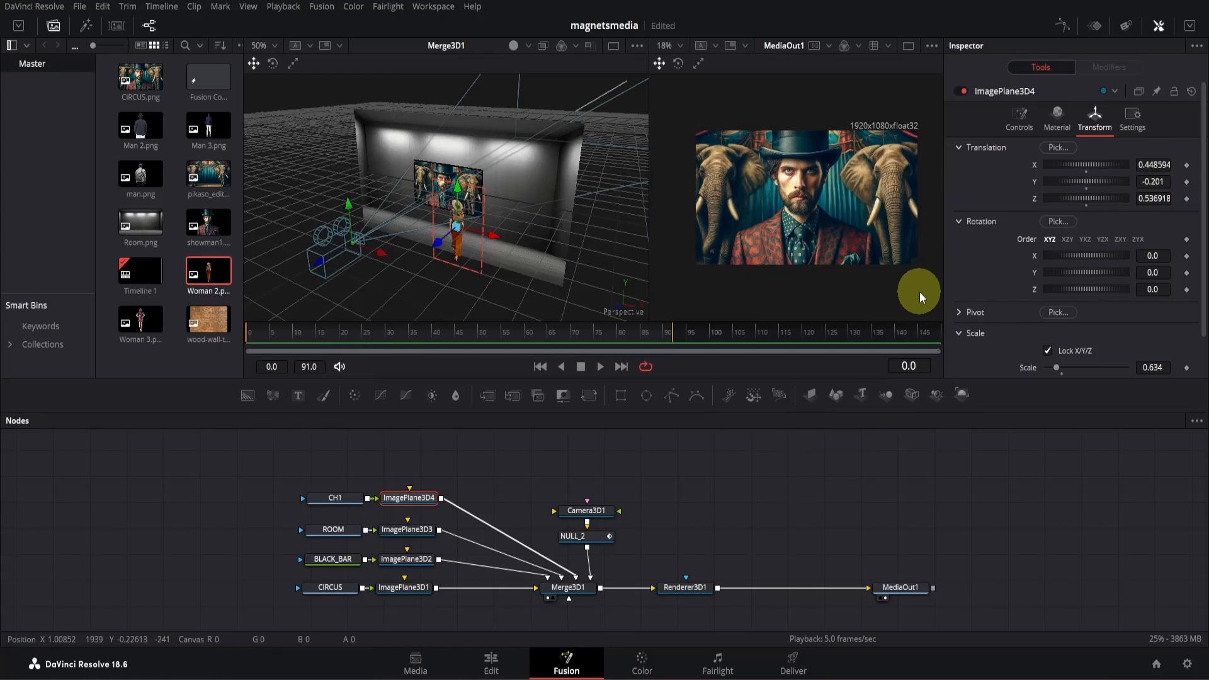
key(space)
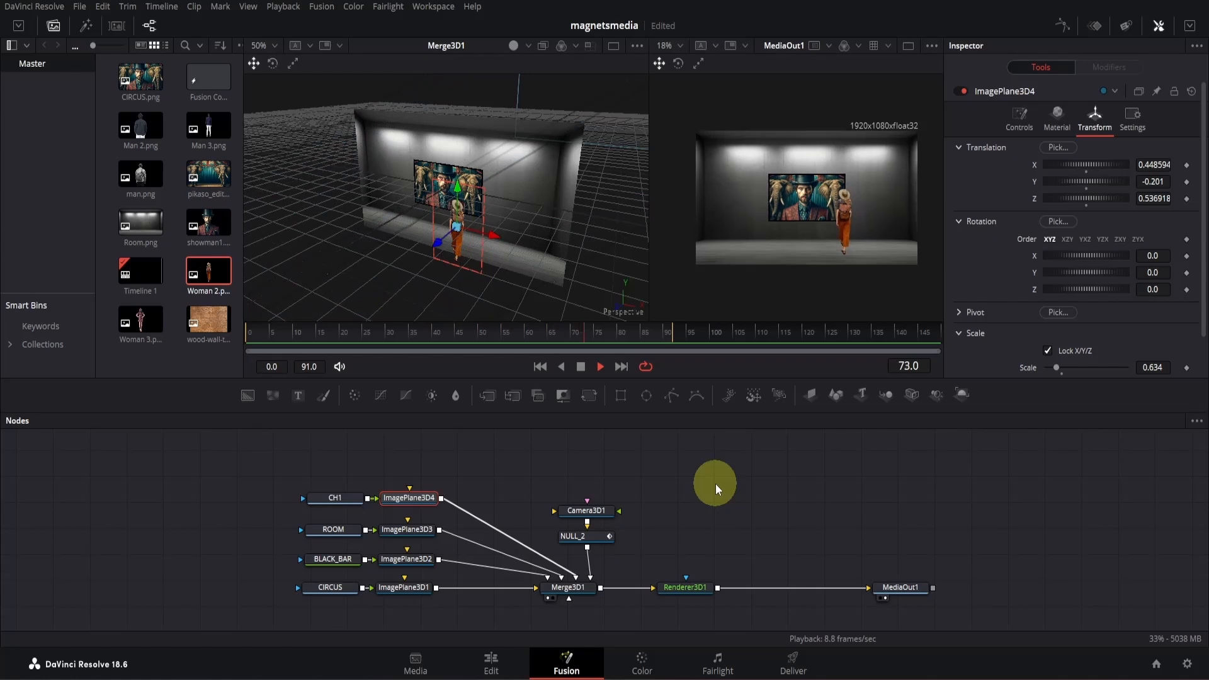
key(space)
- Add Man 3.png above CH1, rename it CH2, and connect it to Merge3D1 through a new Image Plane 3D
drag(209, 126, 339, 473)
key(F2)
text(CH2)
key(Return)
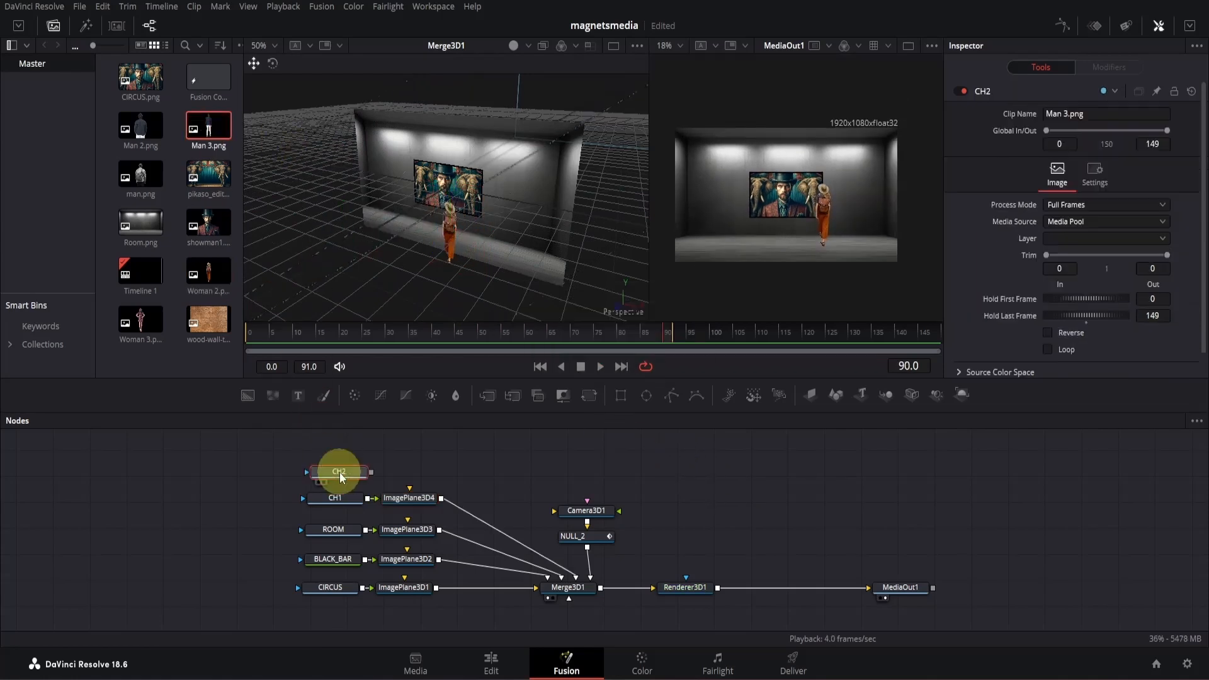
click(810, 395)
drag(445, 472, 571, 588)
- Position the man's ImagePlane3D5 at X -0.354, Y -0.279 and Z about 0.601, and set its scale to 0.672
drag(478, 238, 392, 230)
click(1094, 119)
drag(1154, 366, 959, 362)
drag(1153, 181, 1052, 210)
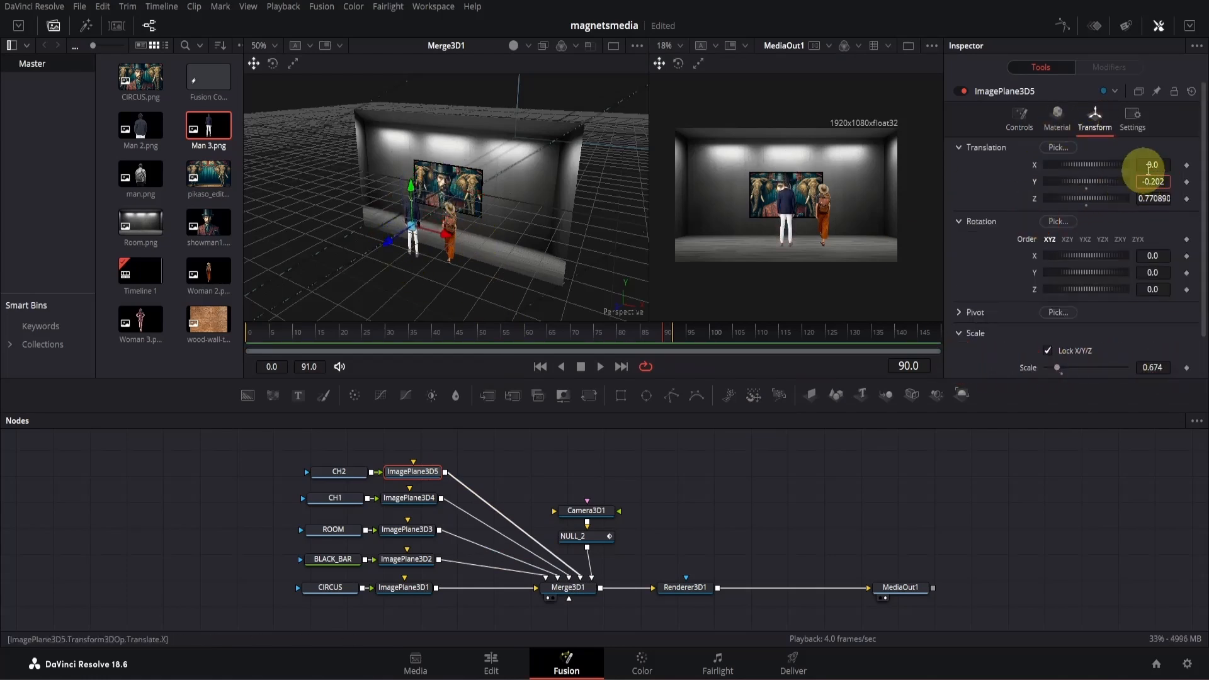
drag(1154, 165, 971, 182)
drag(1152, 370, 1130, 363)
drag(1169, 187, 1146, 197)
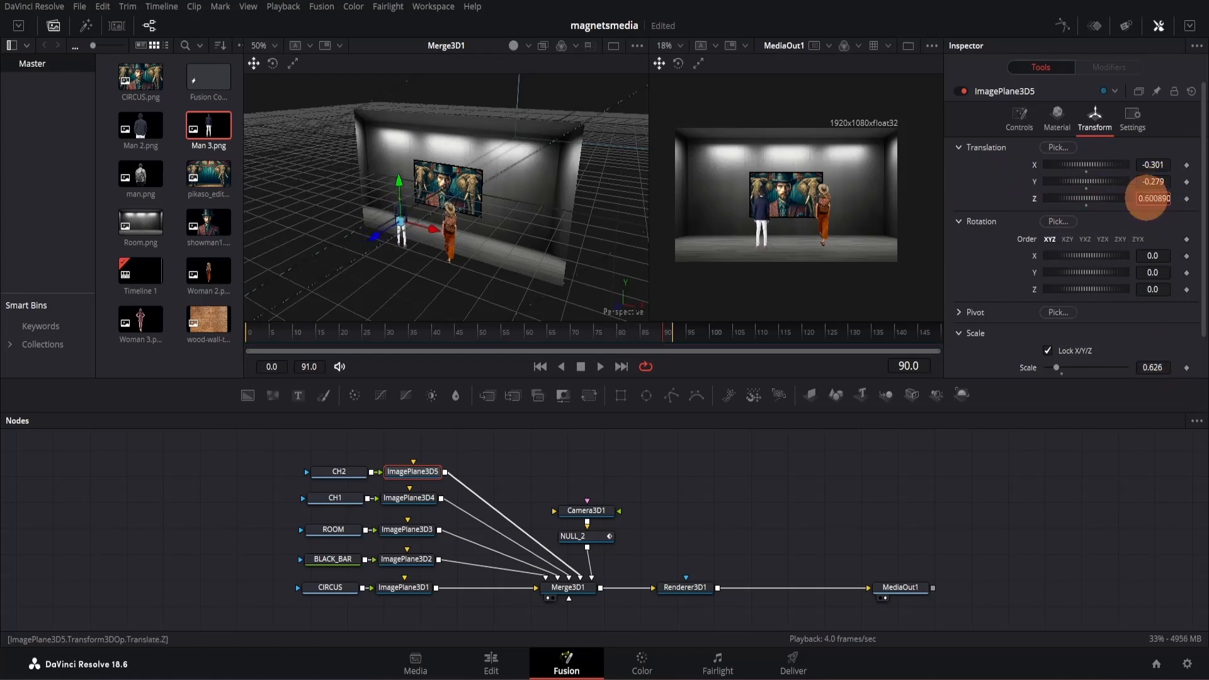
drag(1146, 362, 1175, 350)
drag(1153, 165, 1128, 162)
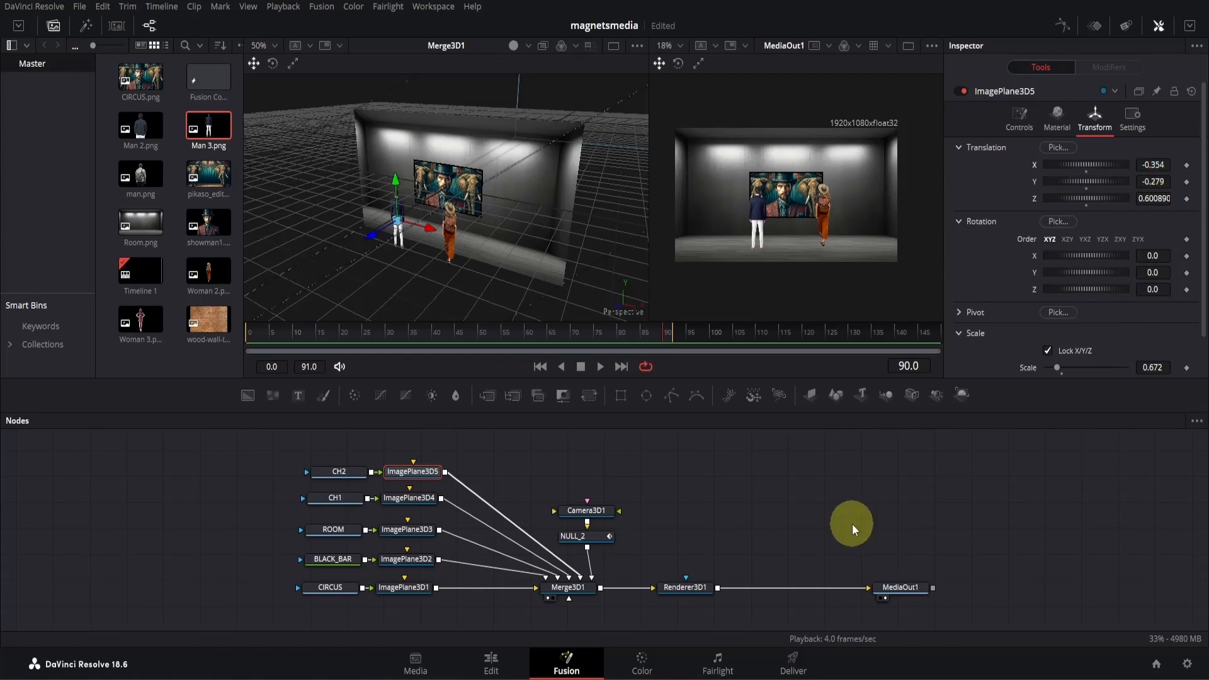
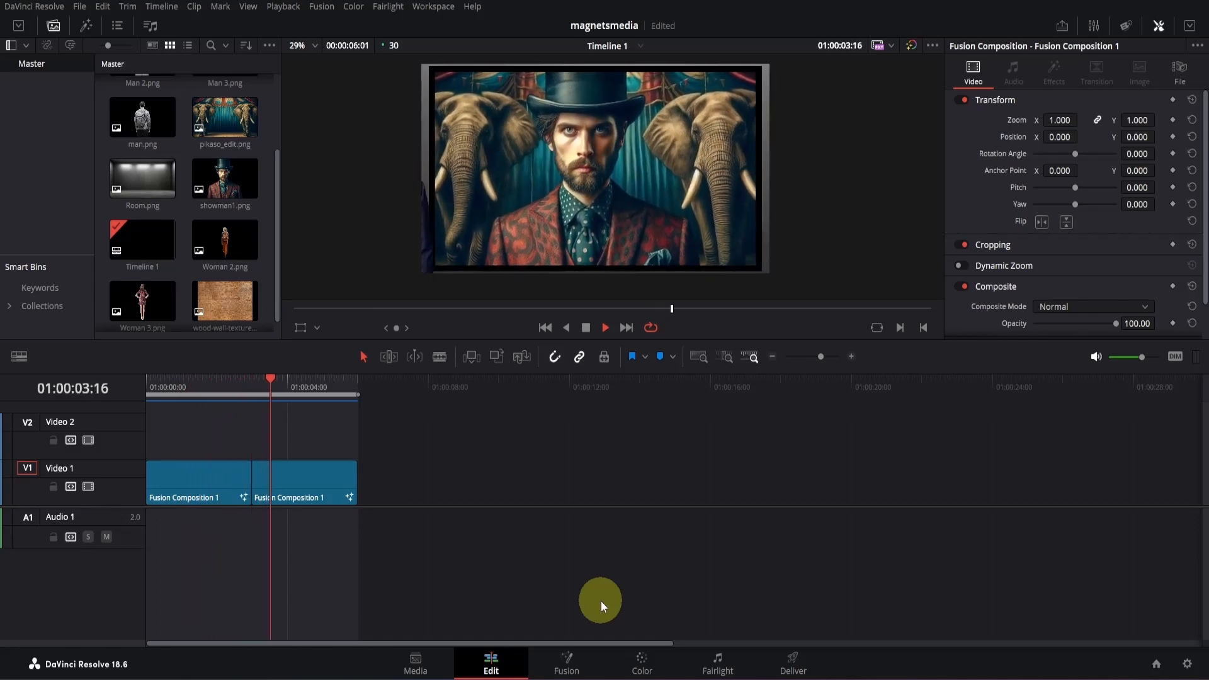
- In the Fusion composition's keyframe editor, move NULL_2's first Z Offset keyframe to frame -5
click(576, 665)
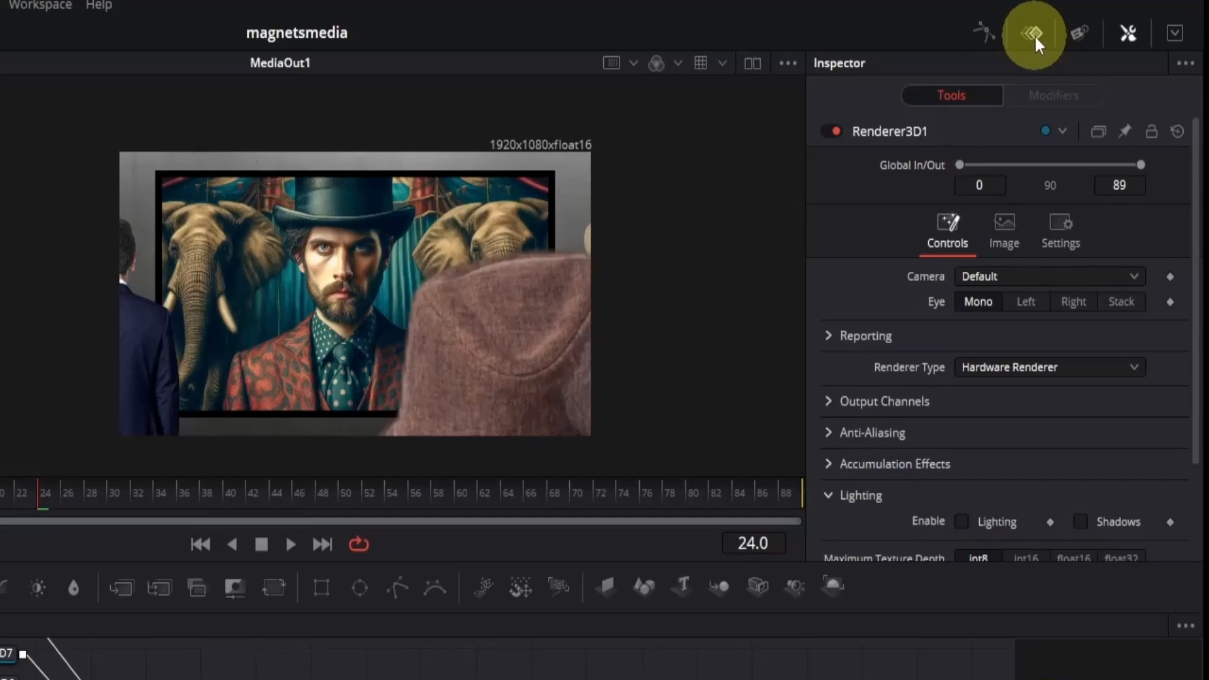
click(1034, 34)
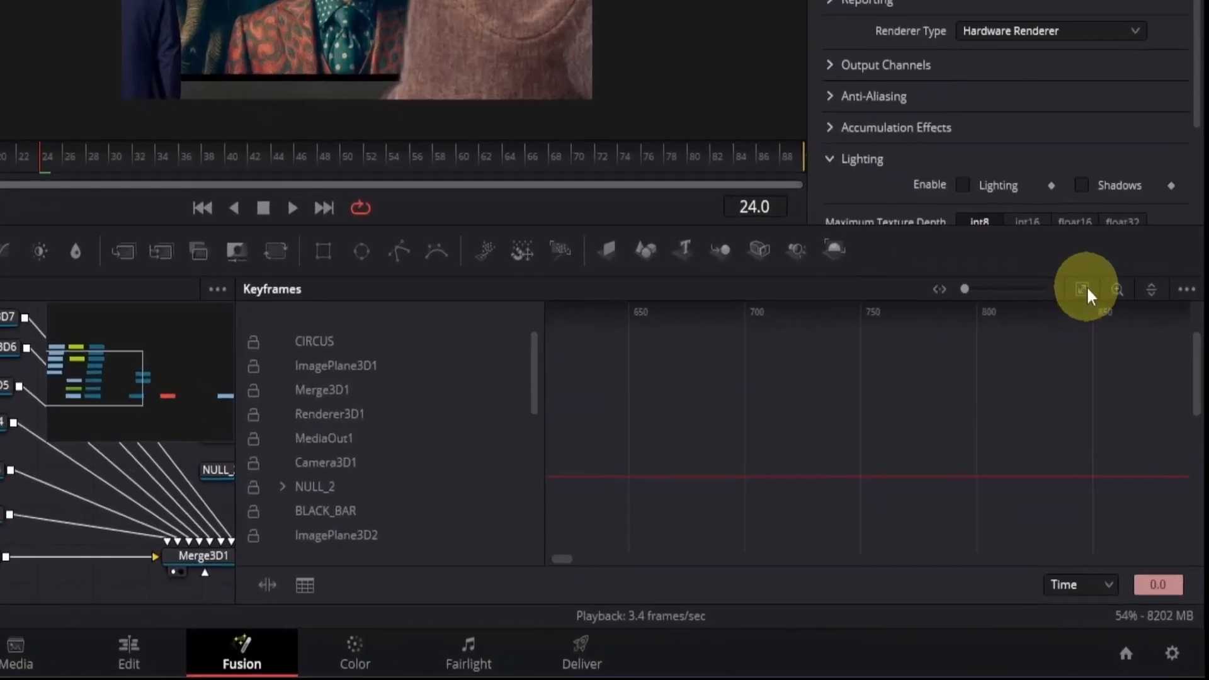
click(1083, 290)
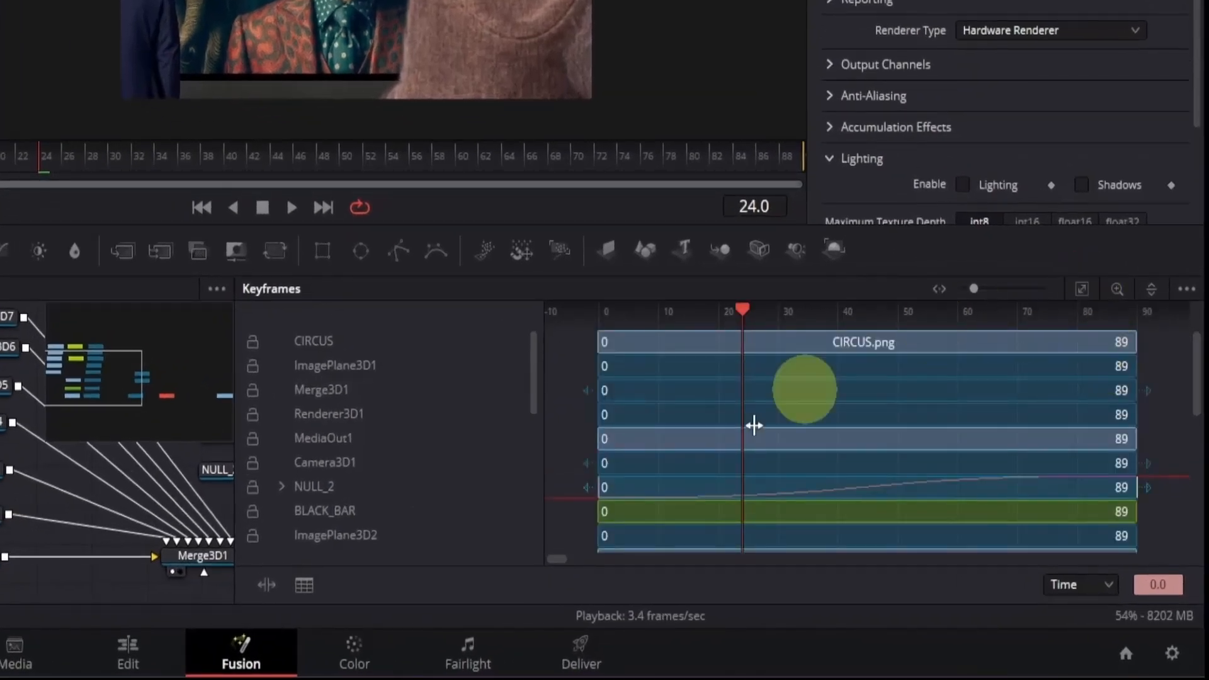
click(281, 488)
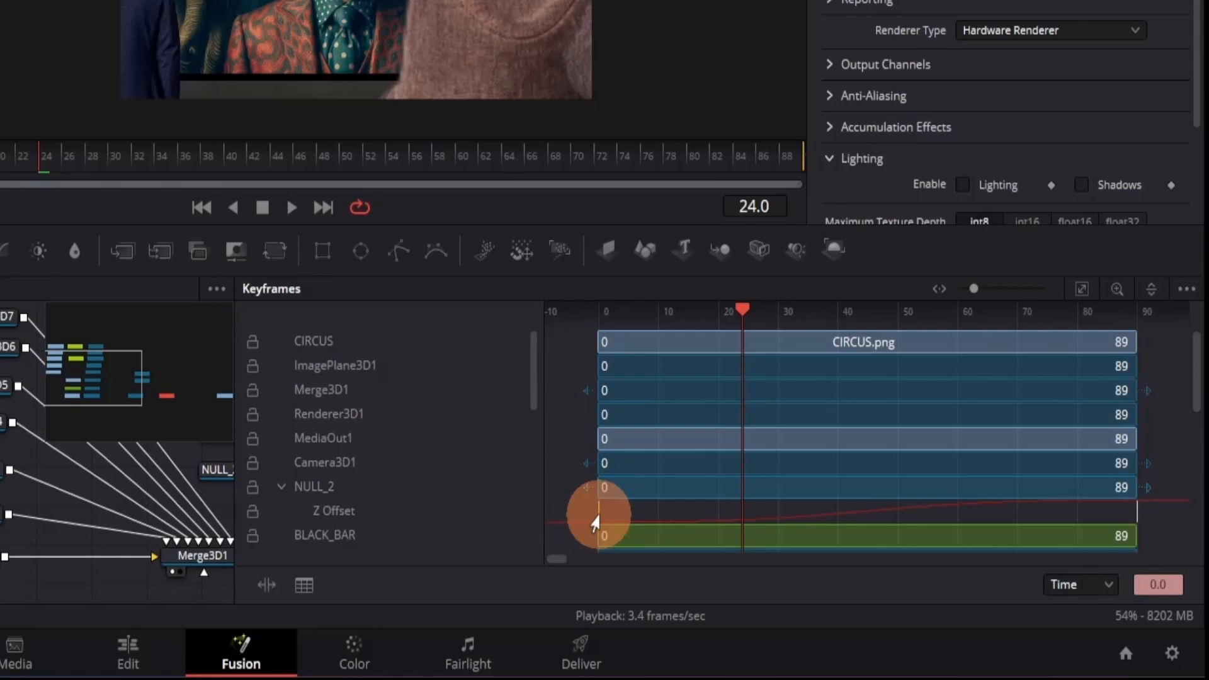
click(1159, 584)
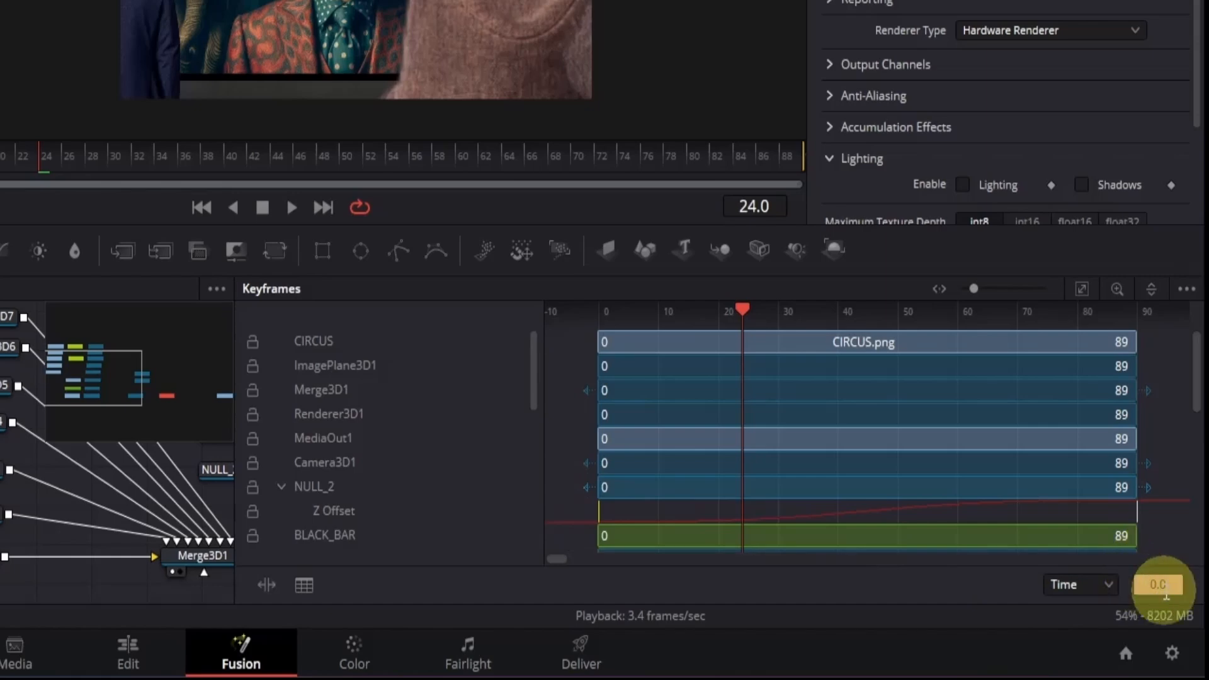
drag(593, 523, 568, 512)
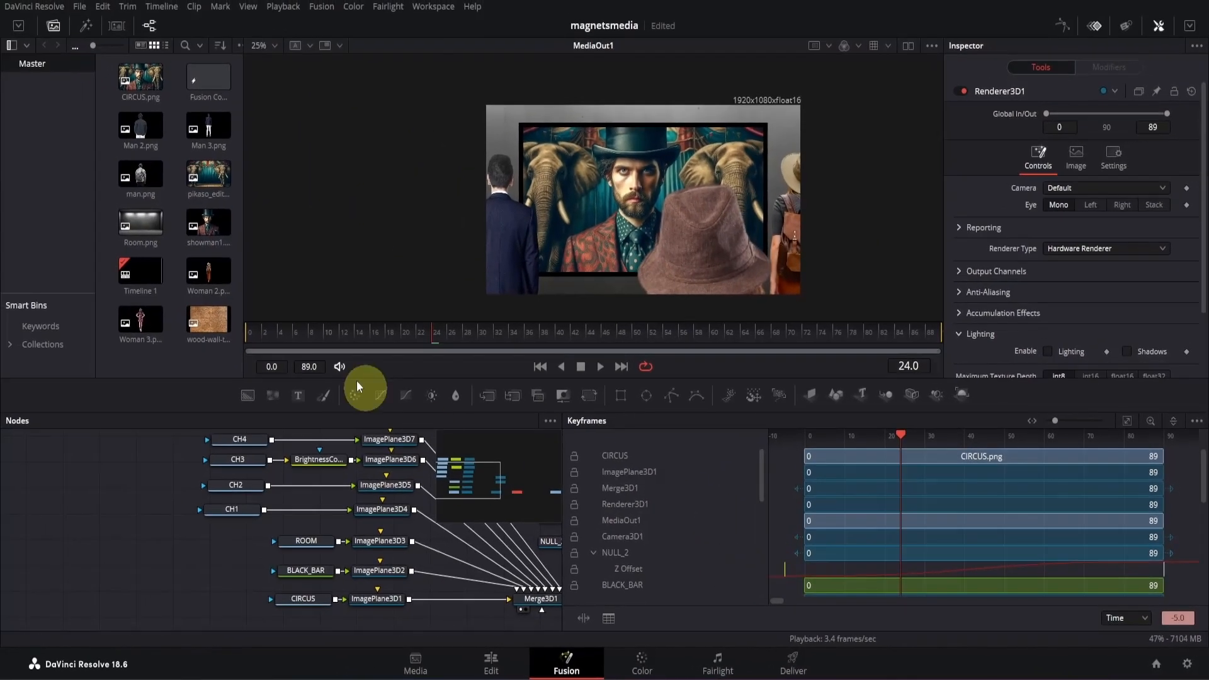
- Play the two-clip sequence on the Edit timeline from the start and stop it near the end of the pull-back
drag(150, 272, 50, 280)
key(space)
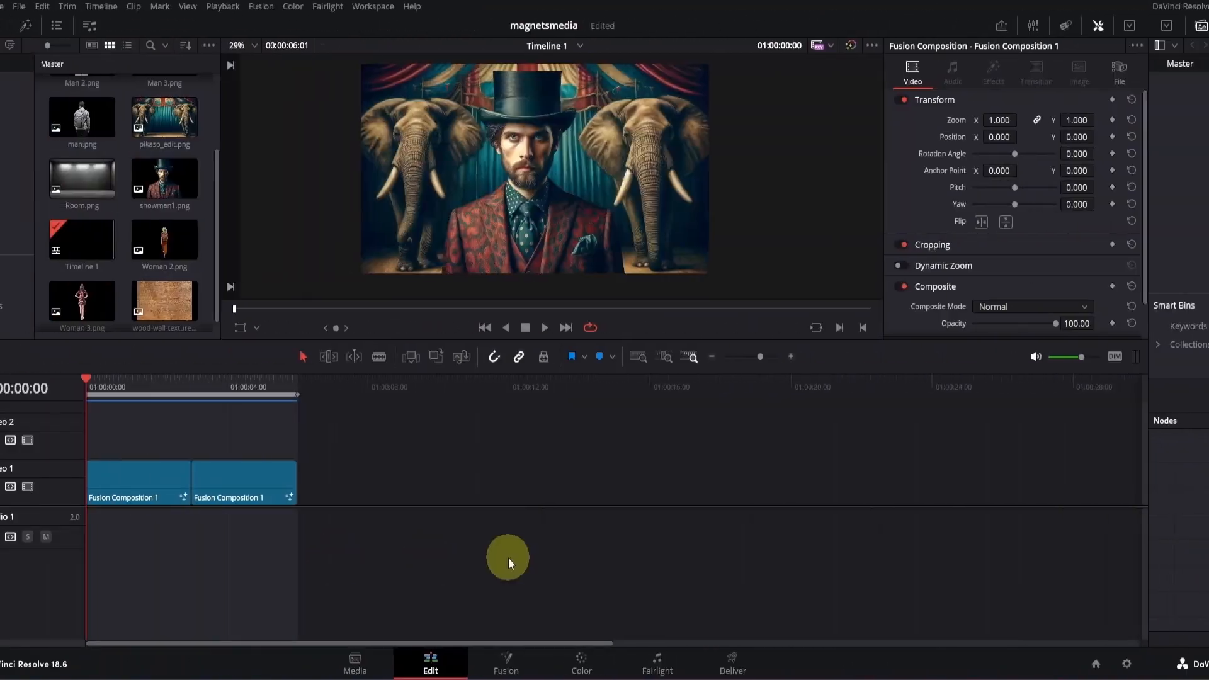
key(space)
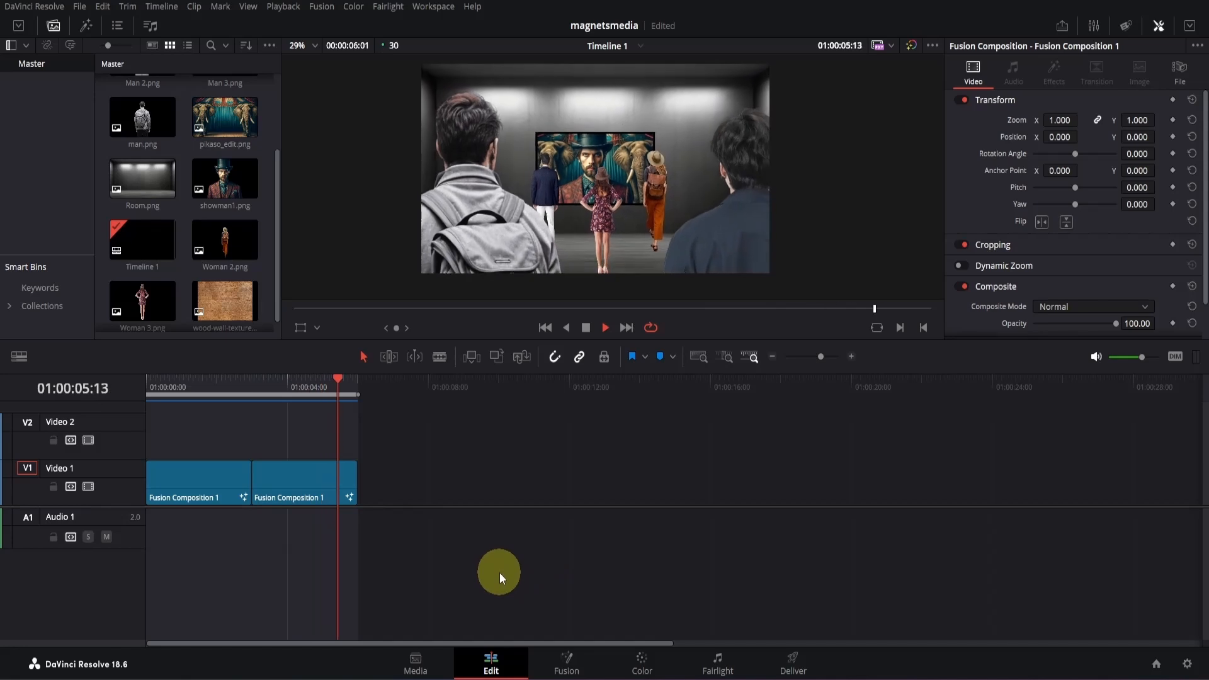
key(space)
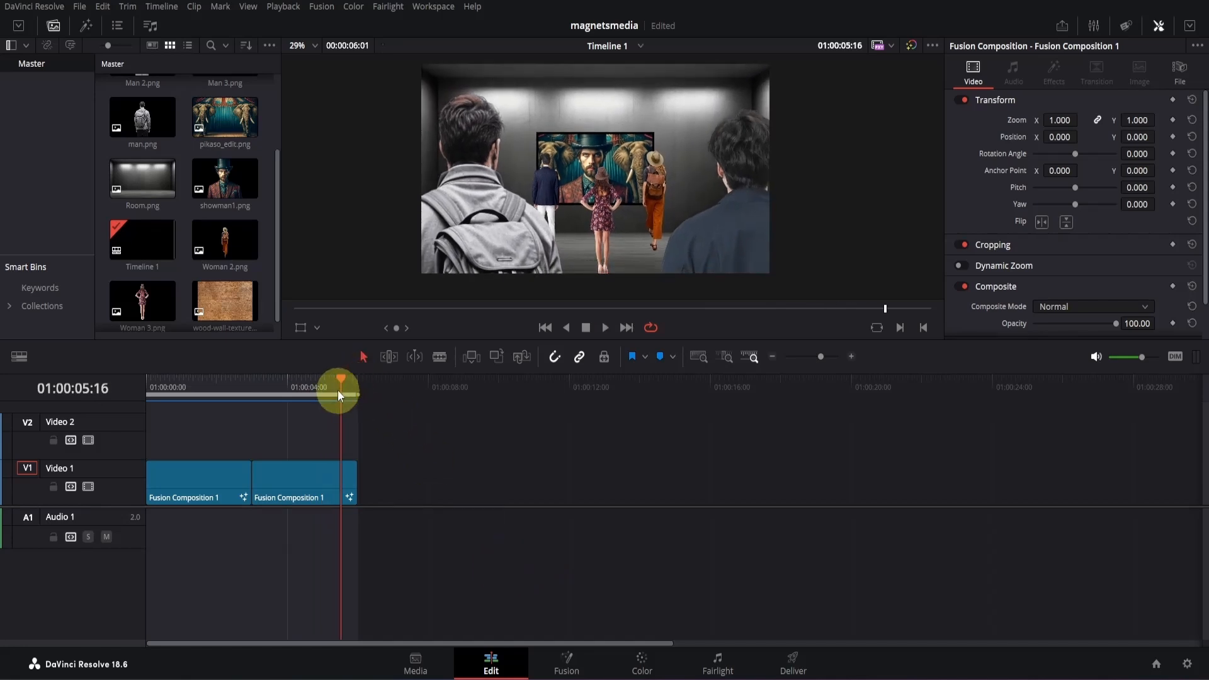
- Place the playhead at the end of the timeline, at 01:00:06:00, and import FRAME.png from the Pictures folder
mouse_move(338, 396)
mouse_down()
mouse_move(343, 377)
mouse_move(355, 384)
mouse_up()
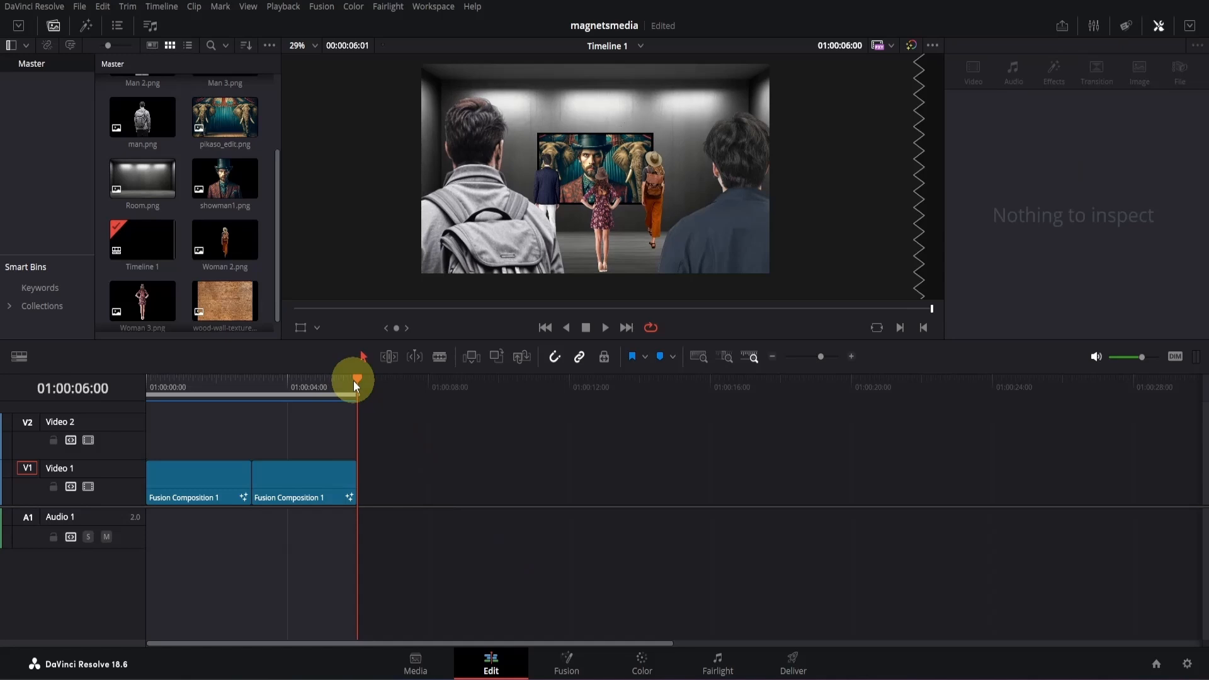
key(ctrl+i)
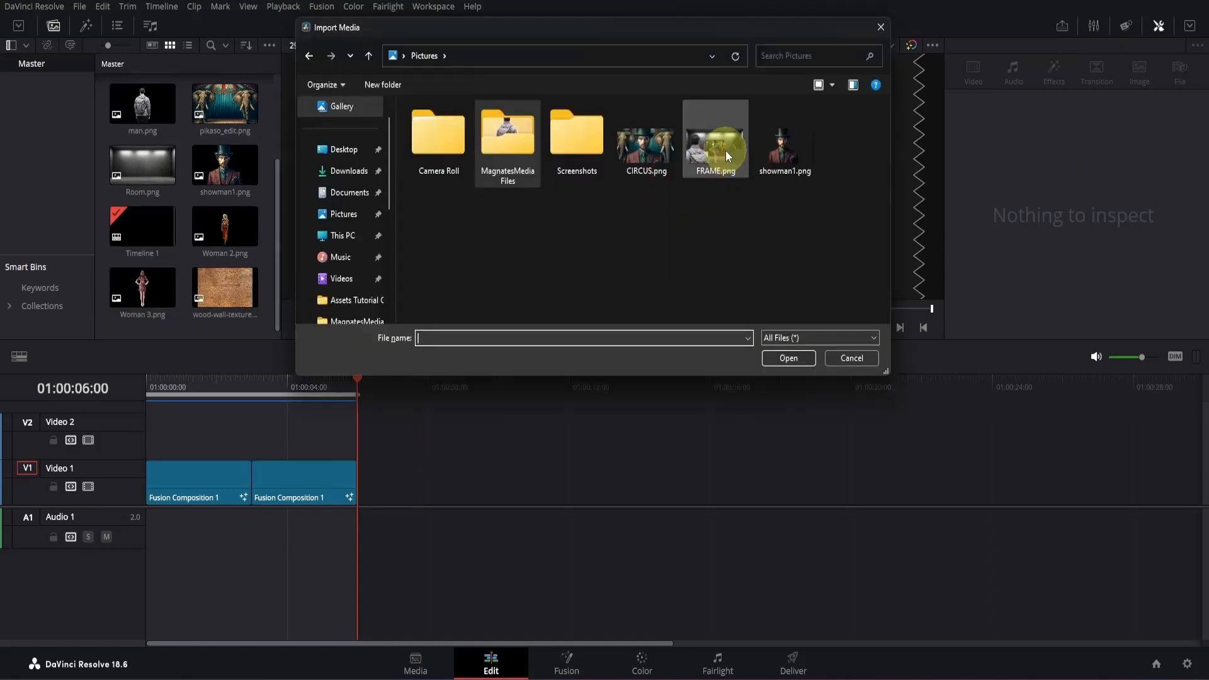
click(726, 150)
click(767, 356)
- Append a Fusion Composition clip after the second clip on Video 1 and open it on the Fusion page
drag(143, 163, 423, 486)
click(443, 487)
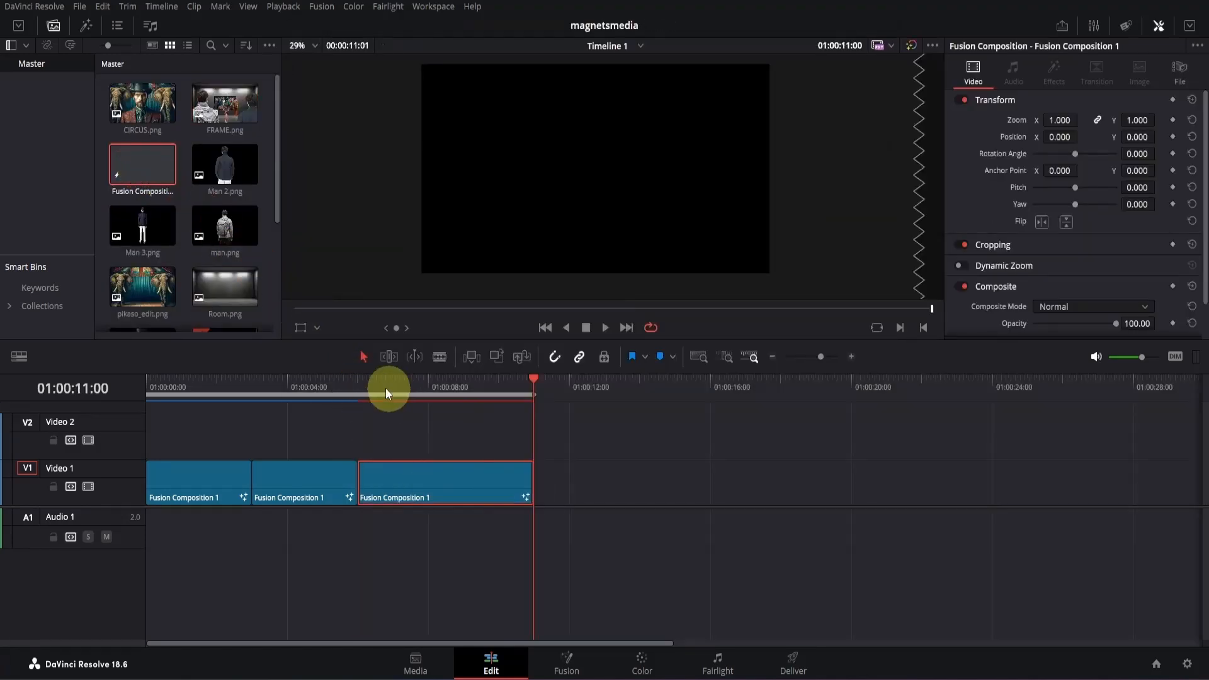
click(380, 384)
click(564, 660)
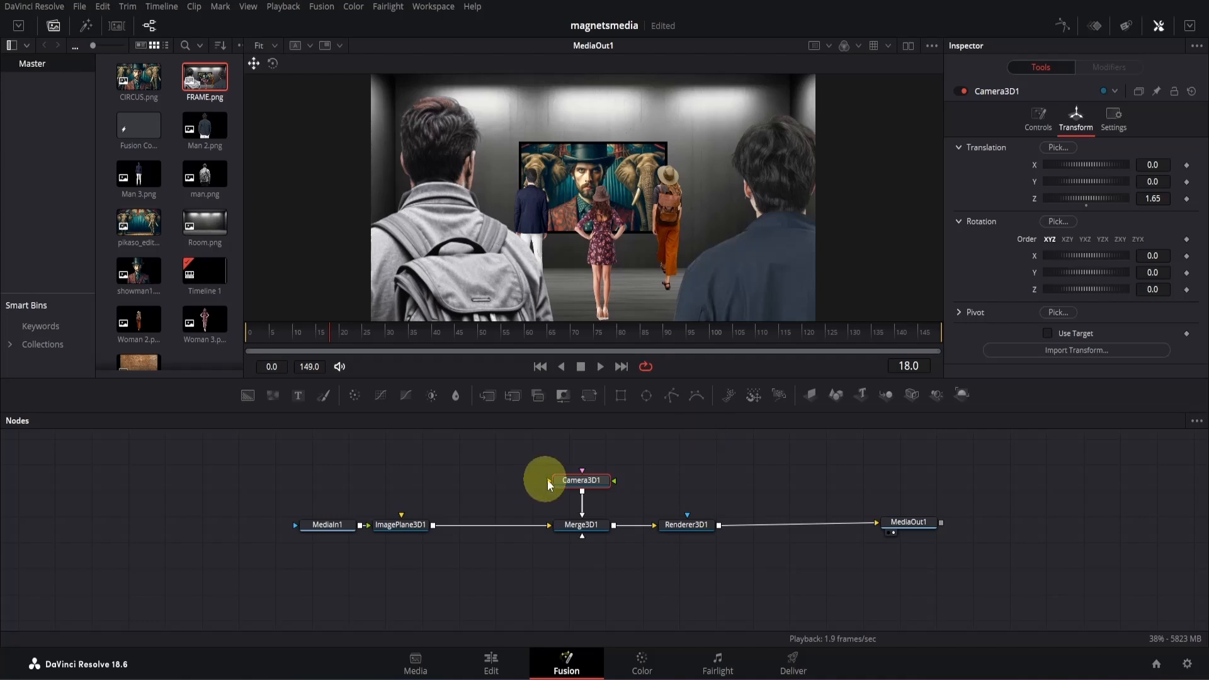
- Insert a Transform 3D node between Camera3D1 and Merge3D1, and align the camera and transform nodes above the merge
click(580, 484)
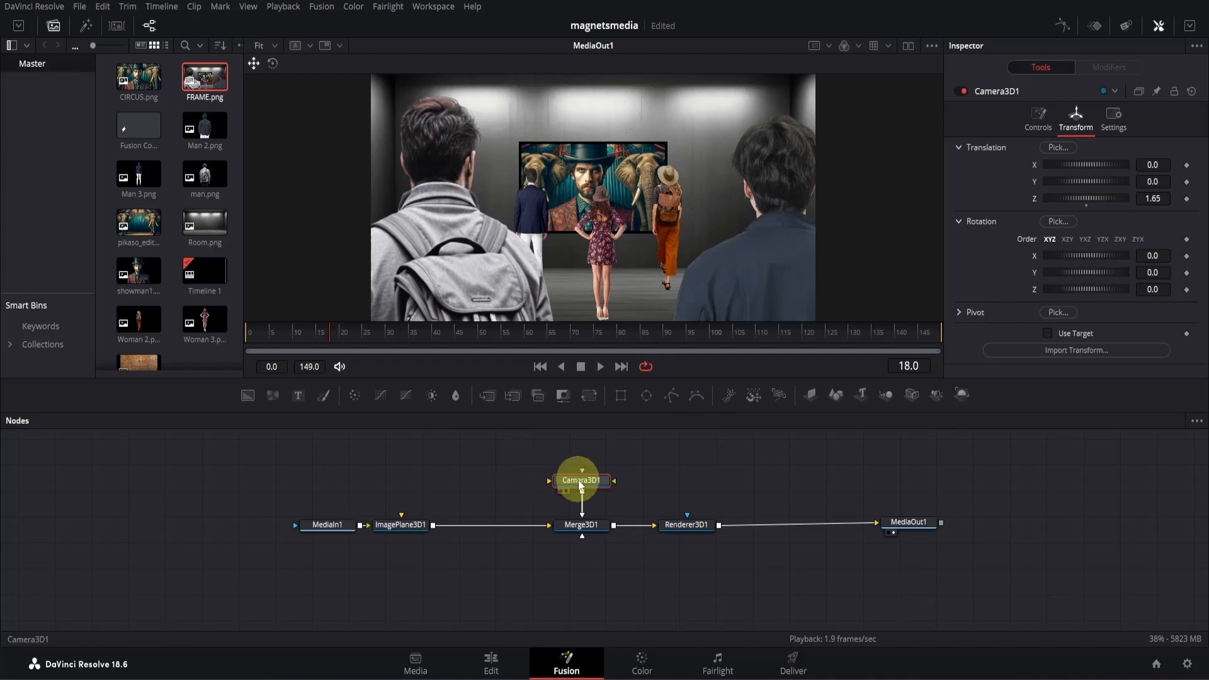
key(shift+space)
text(3XF)
key(Return)
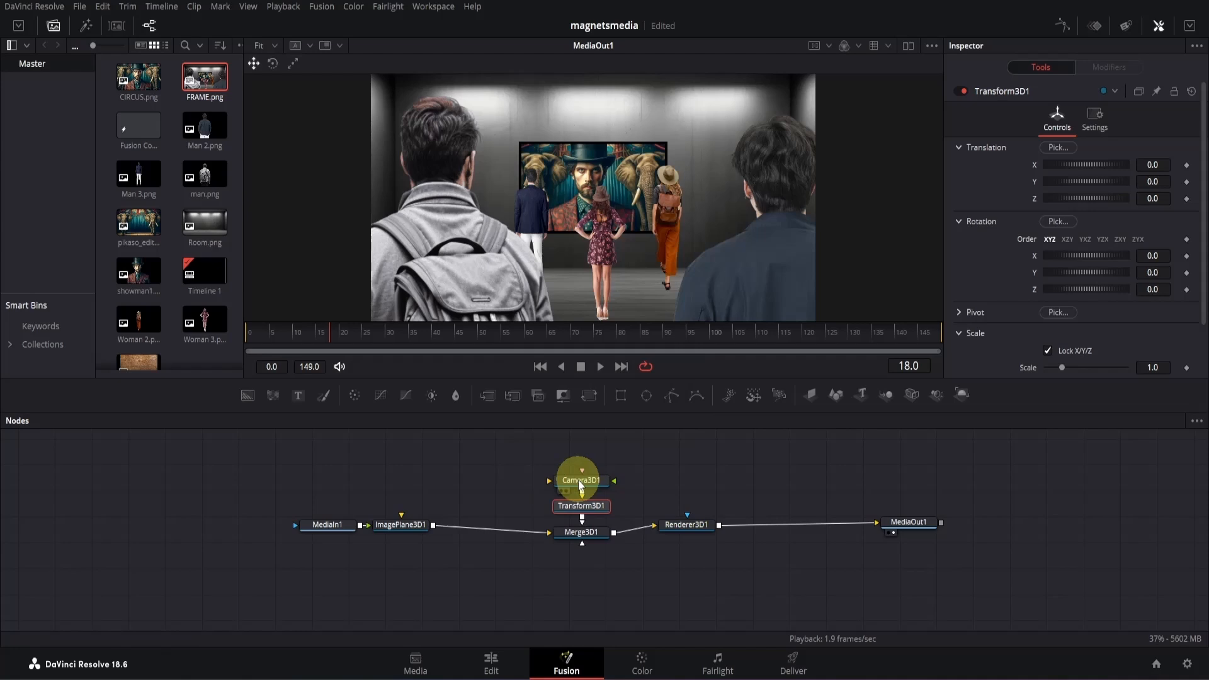
drag(553, 448, 587, 531)
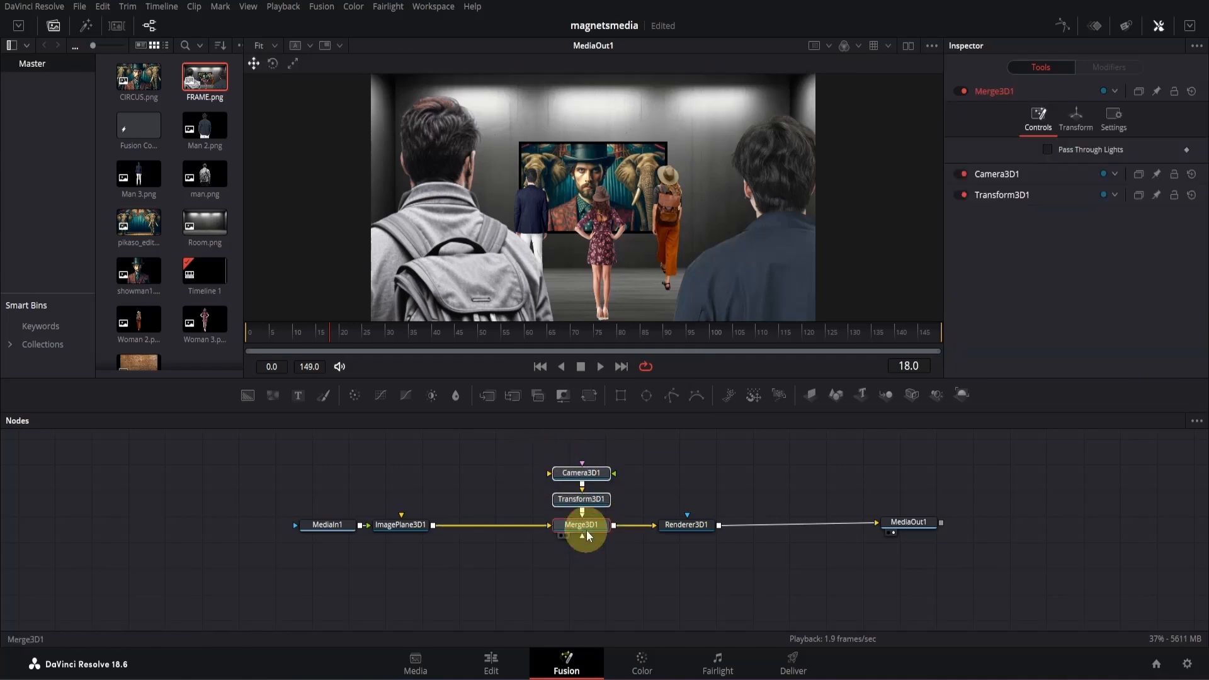
click(670, 482)
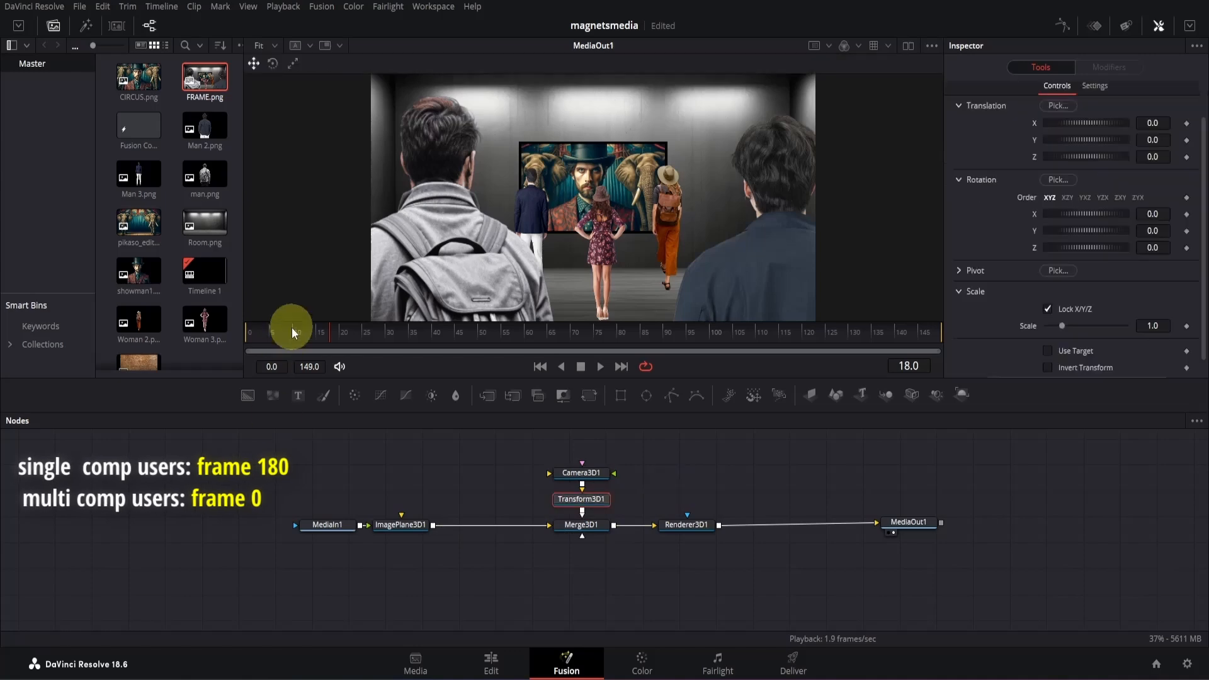
- Keyframe Transform3D1's Y and Z translation and X rotation at frame 0, and set X rotation to 30 at frame 90
click(248, 327)
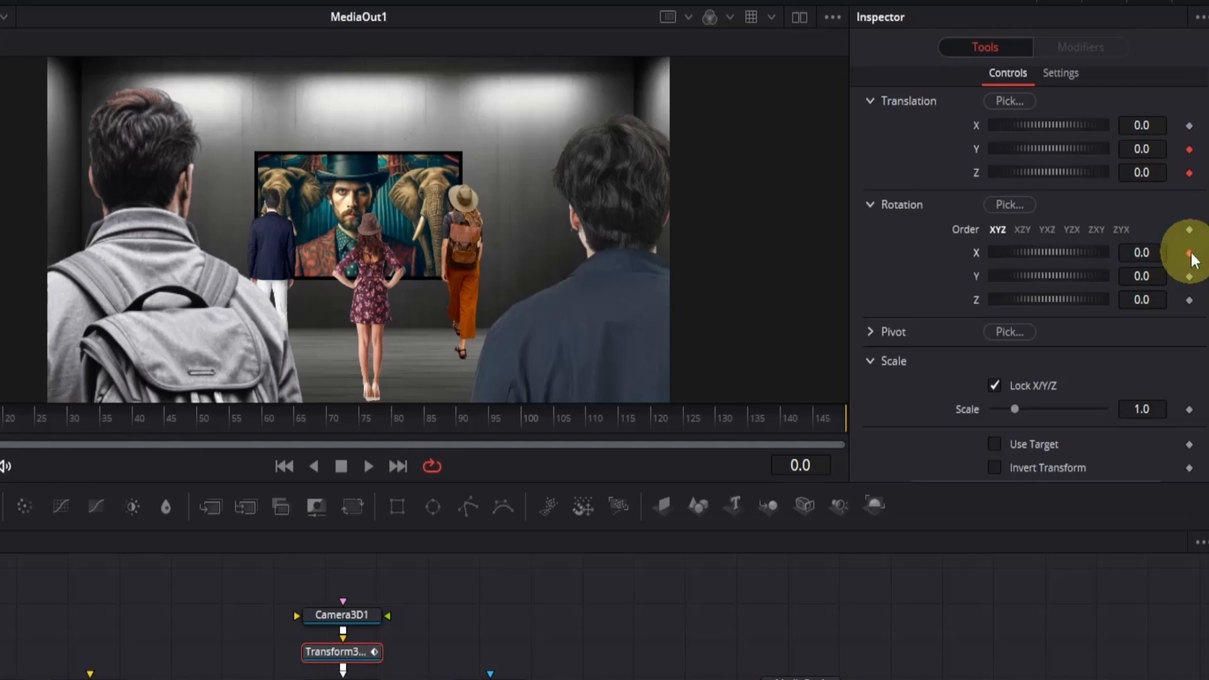
drag(449, 418, 463, 418)
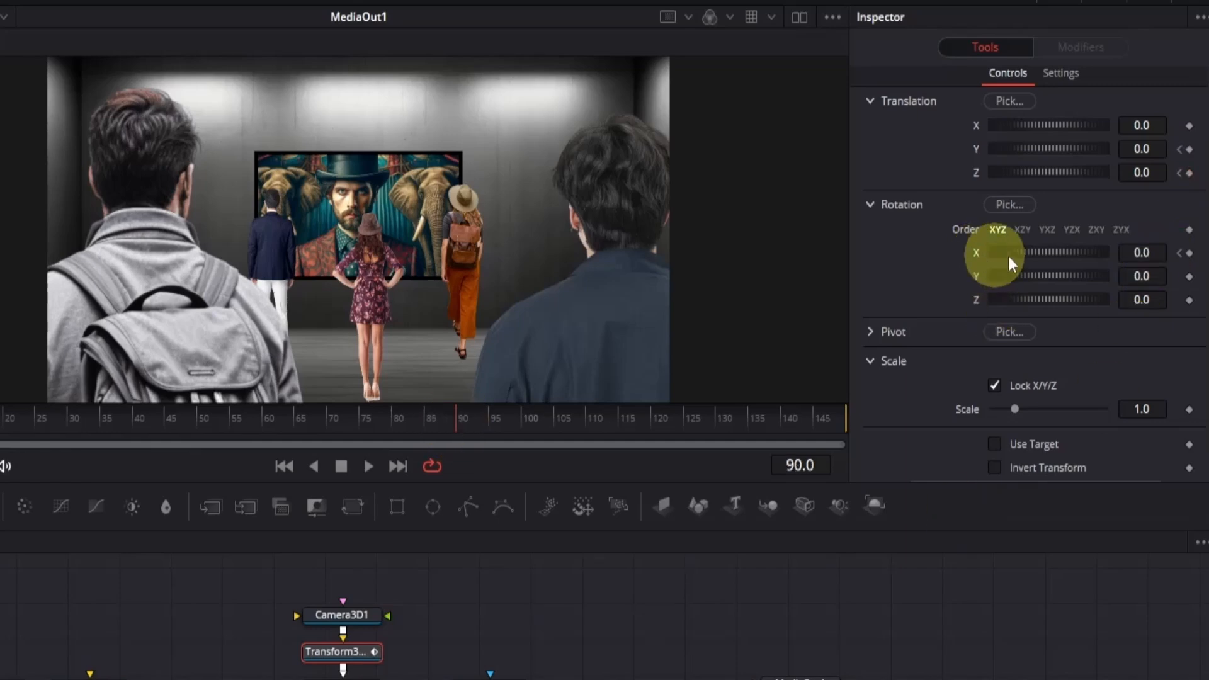
click(1161, 258)
text(3)
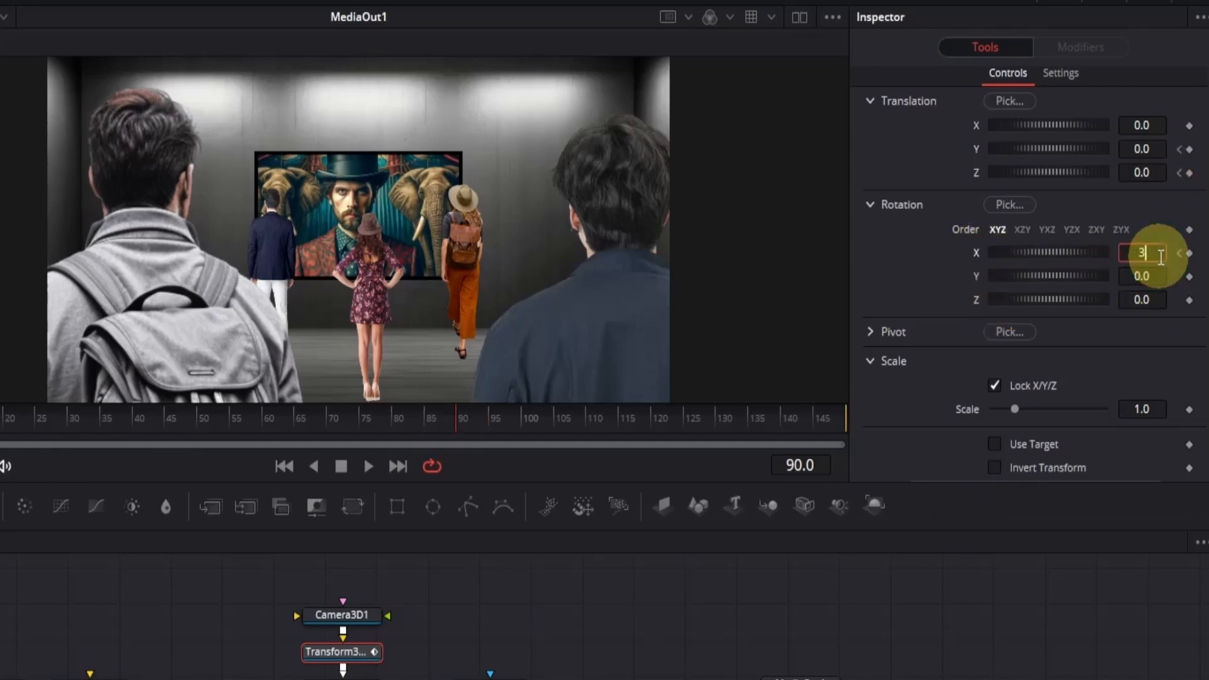
text(0)
key(Return)
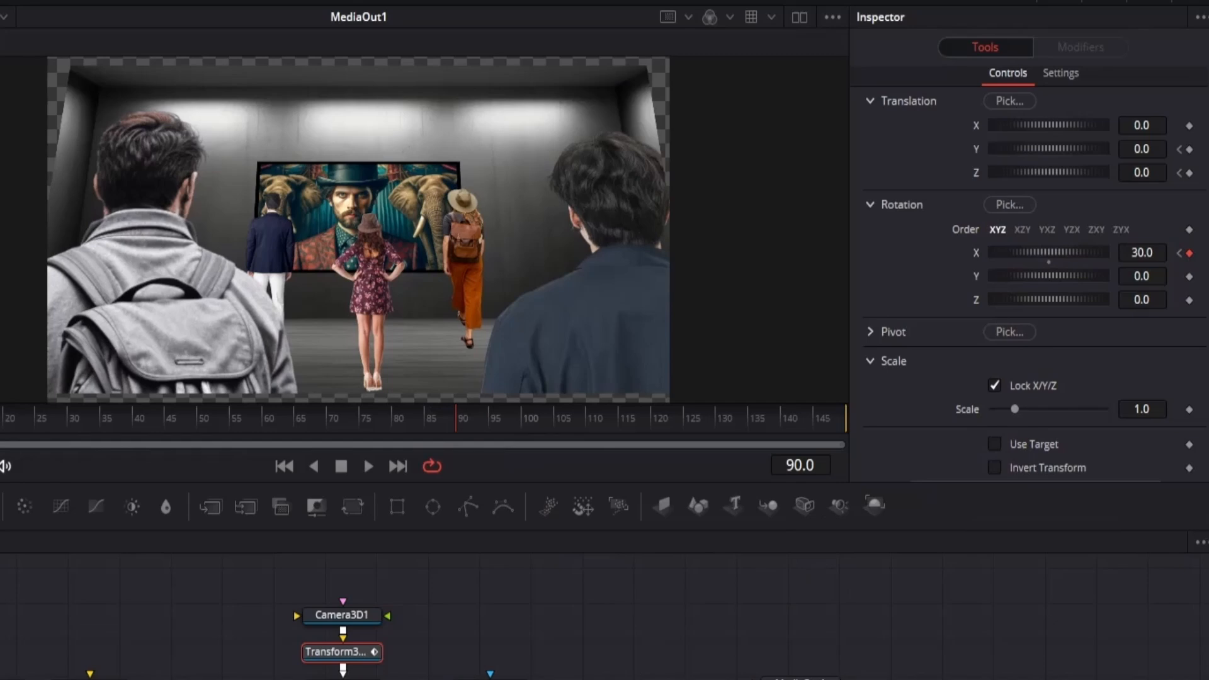
- At frame 90, set Transform3D1's Z translation to 1.35 and its Y translation to about -0.65, keeping the gallery image within the frame
drag(1160, 170, 1200, 170)
drag(393, 161, 410, 161)
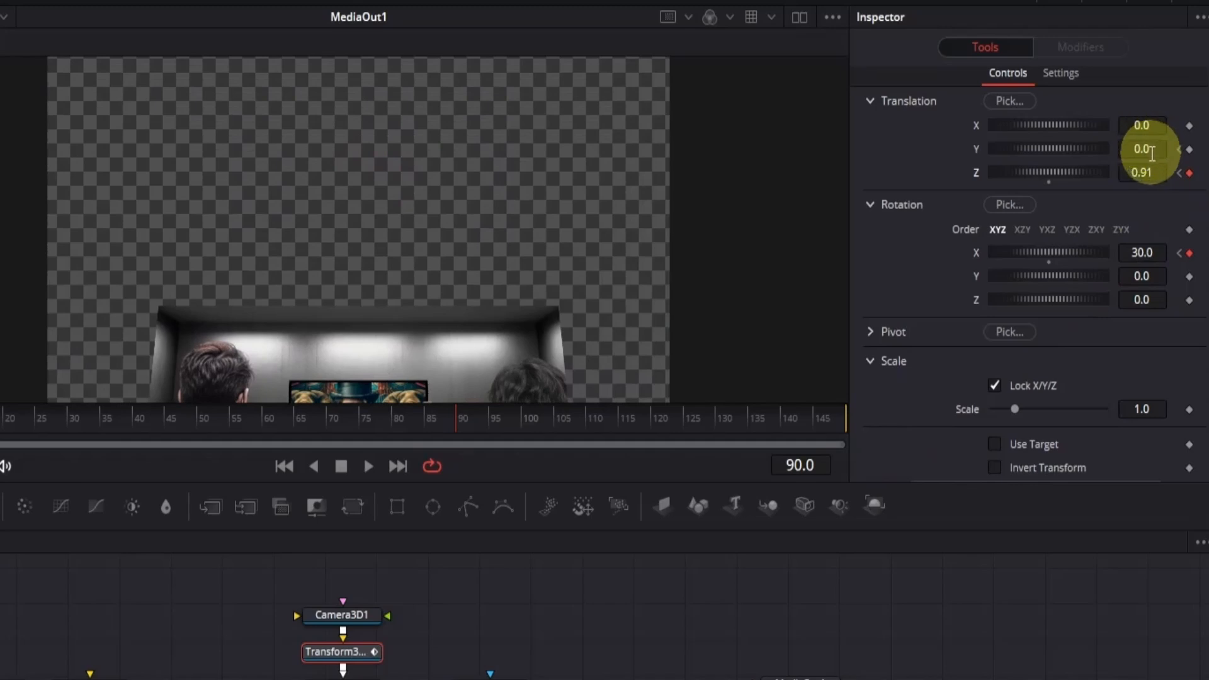
drag(1147, 149, 709, 286)
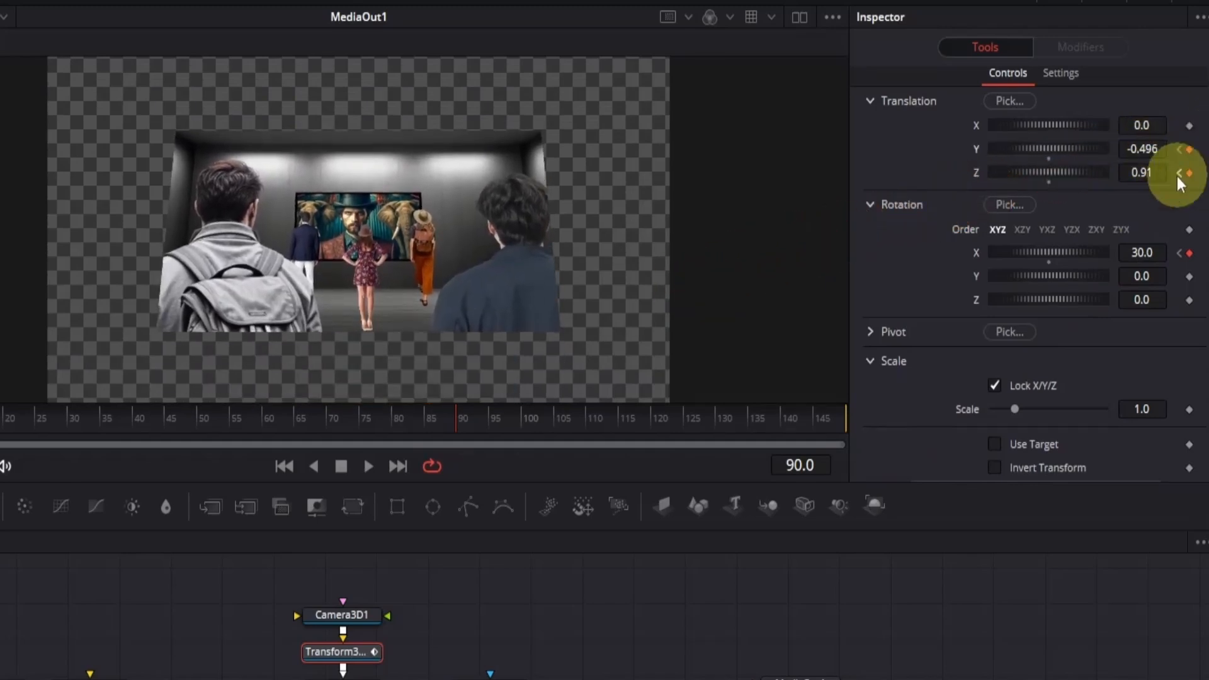
drag(1139, 174, 958, 210)
scroll(616, 299, down, 3)
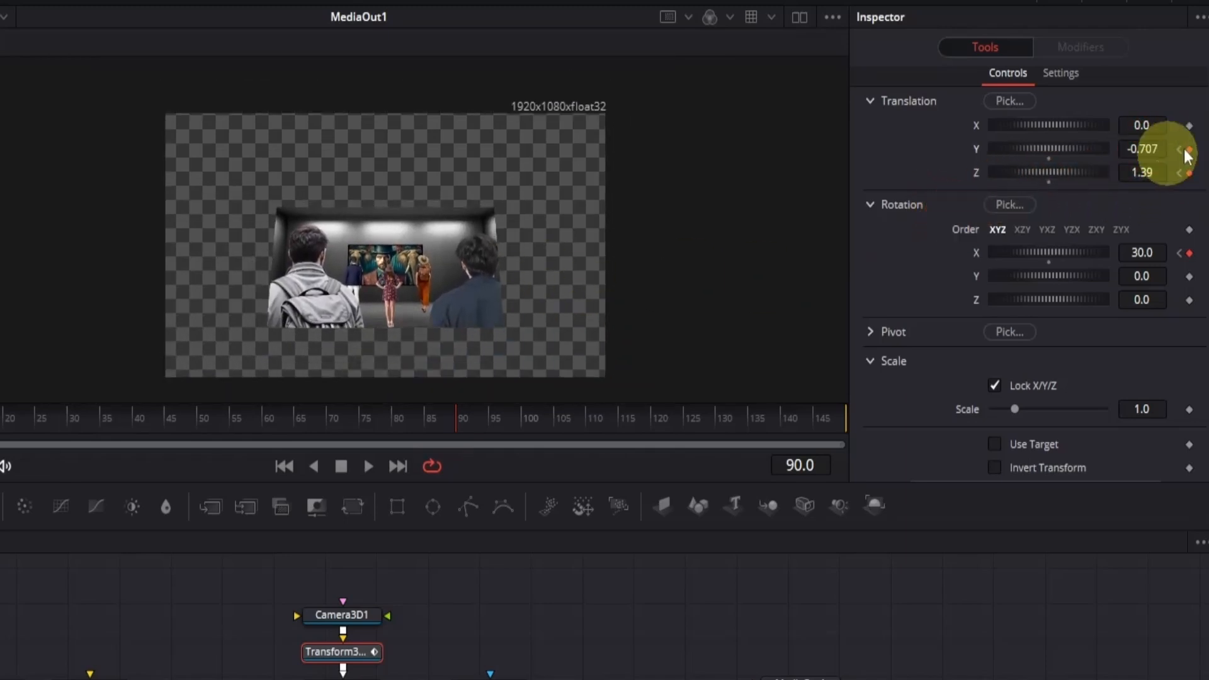
drag(1160, 176, 1191, 149)
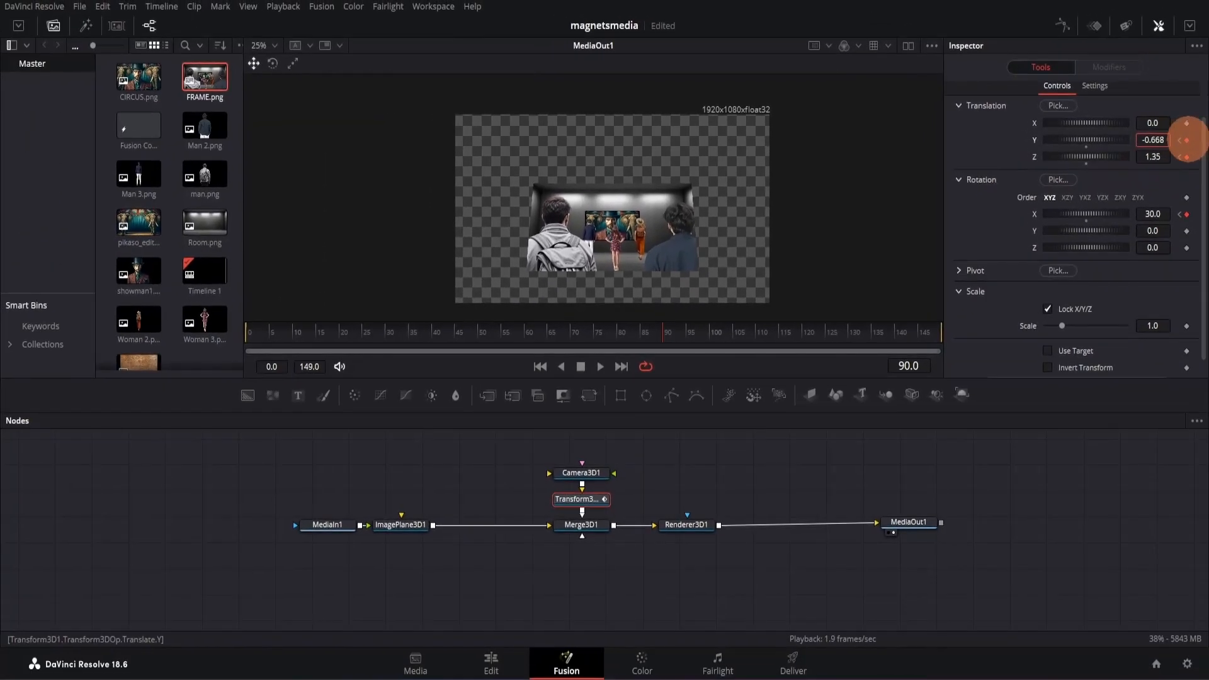
- Play the tilted camera move, examine its first frames, and return to frame 0
key(space)
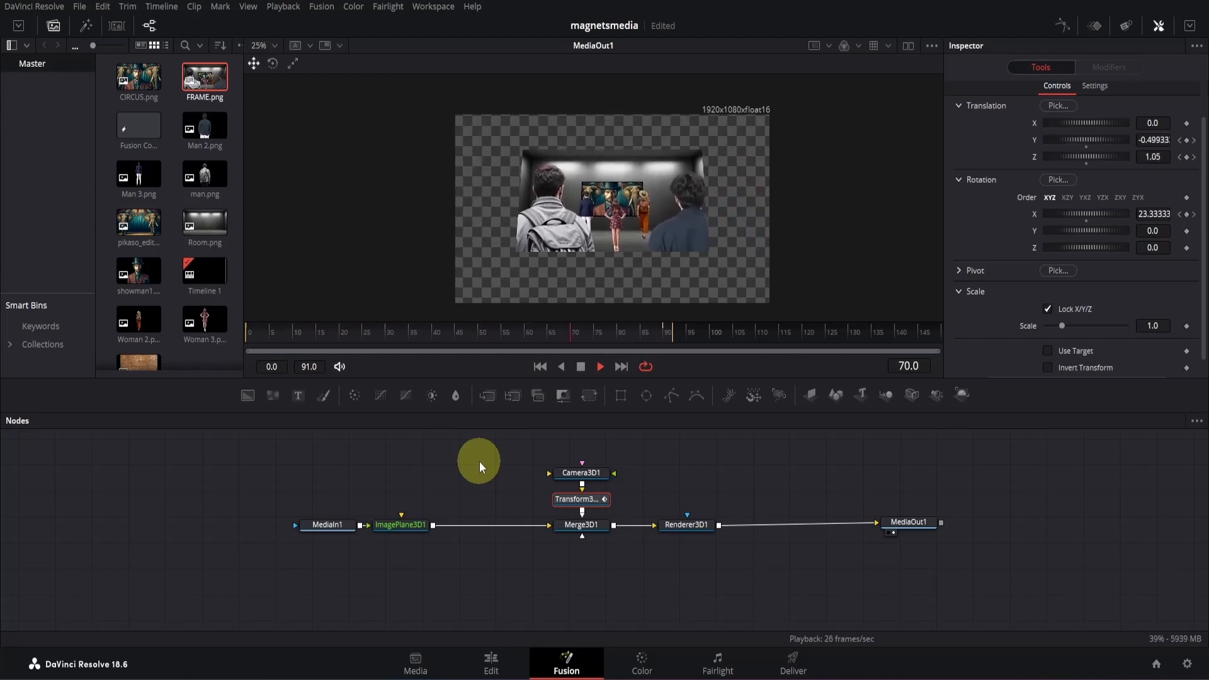
drag(420, 334, 274, 327)
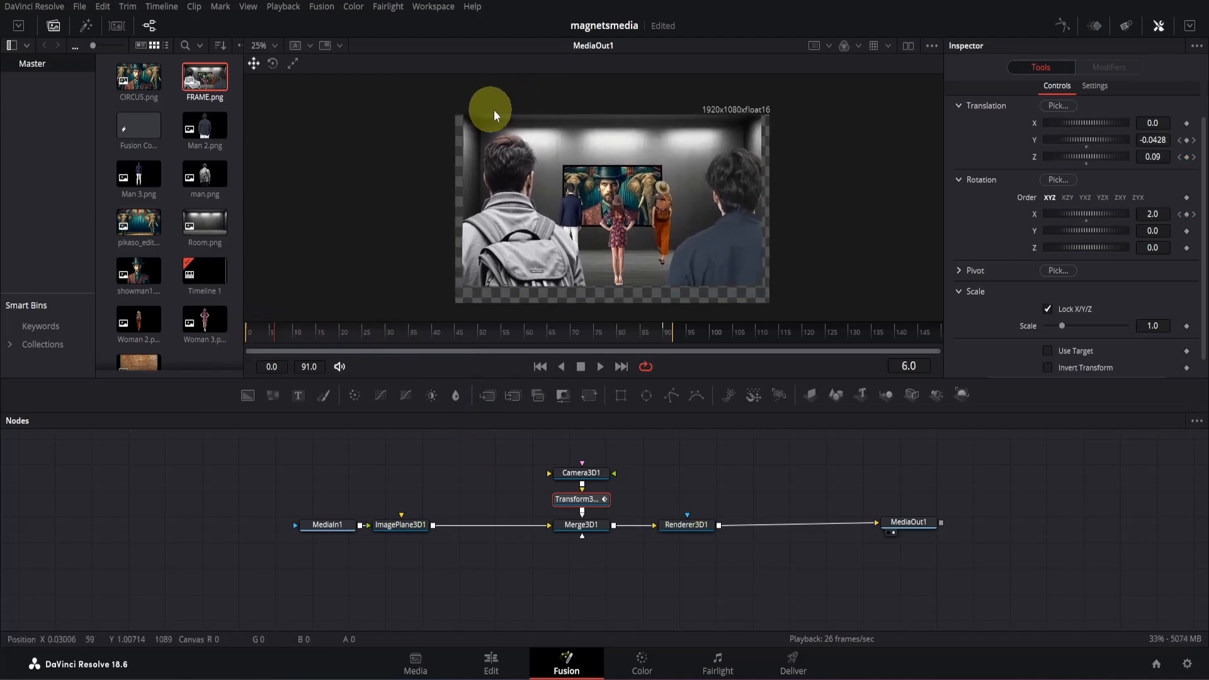
click(267, 335)
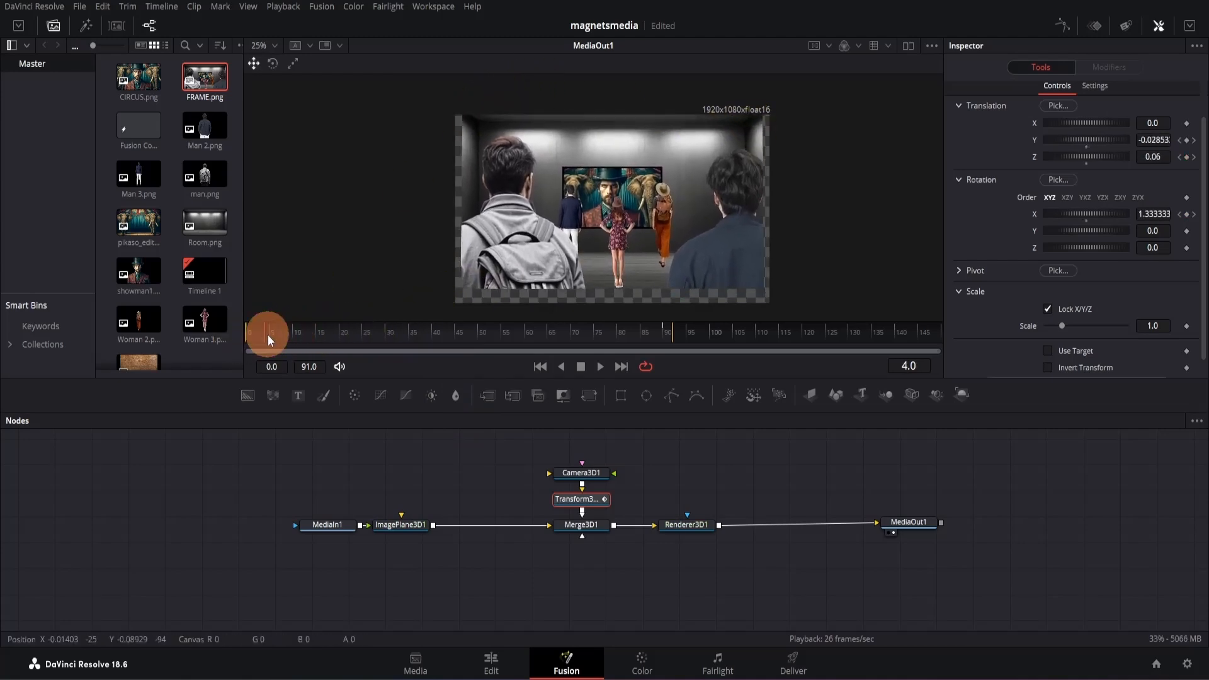
drag(267, 334, 238, 330)
- Show all Transform3D1 curves in the spline editor, fit them to view, and smooth their selected keyframes
click(1060, 25)
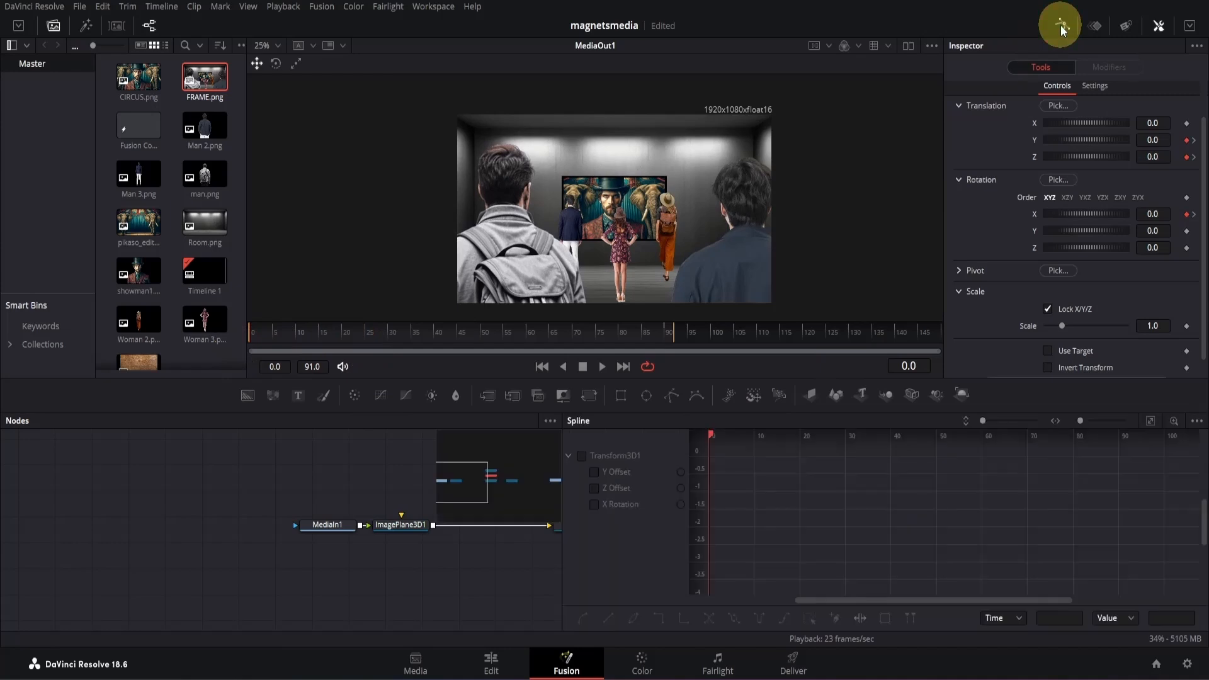
click(582, 456)
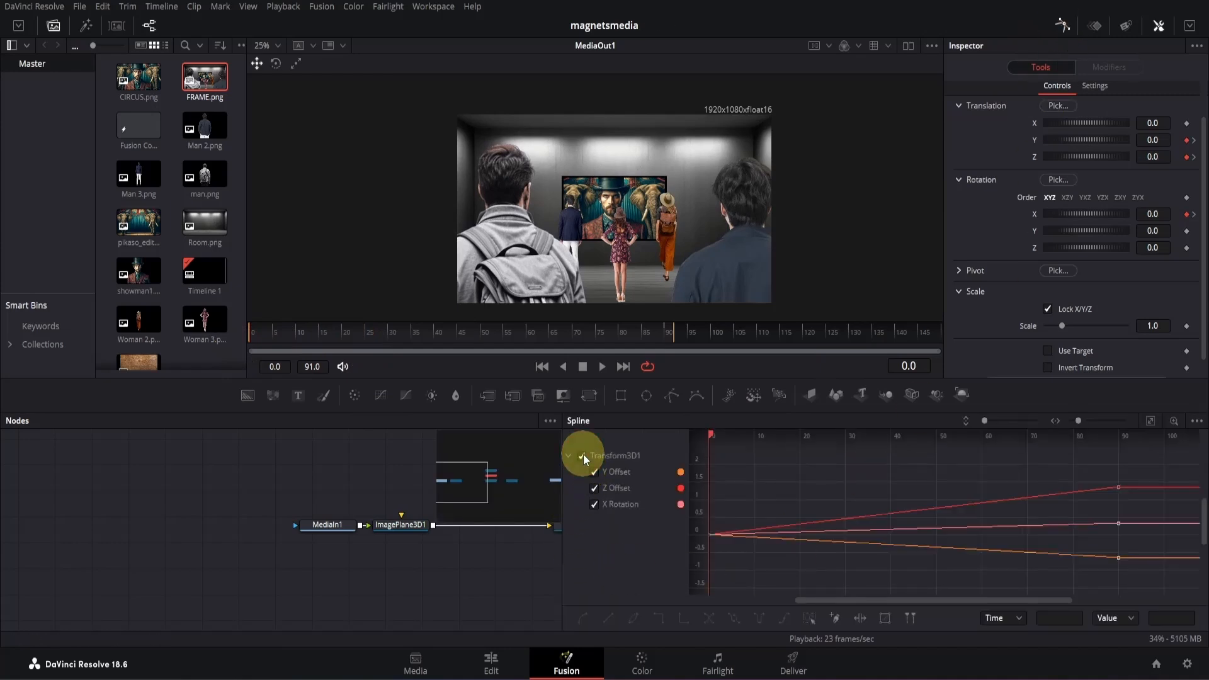
click(1153, 421)
drag(1181, 451, 1181, 528)
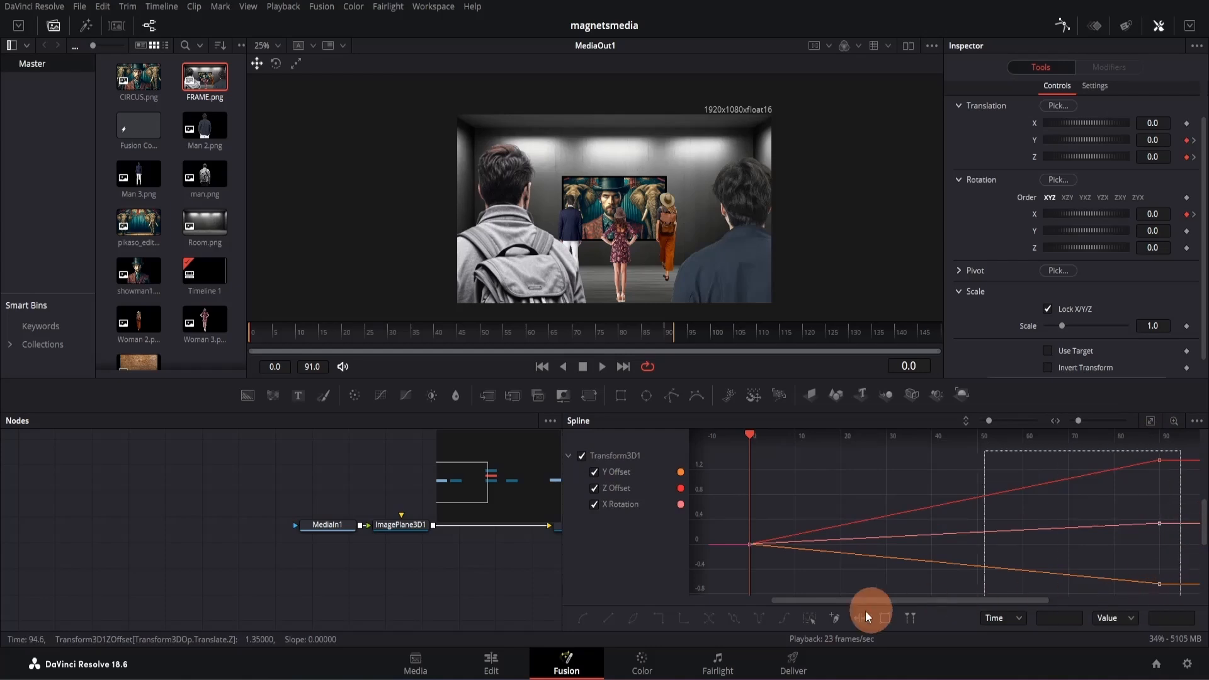
click(696, 615)
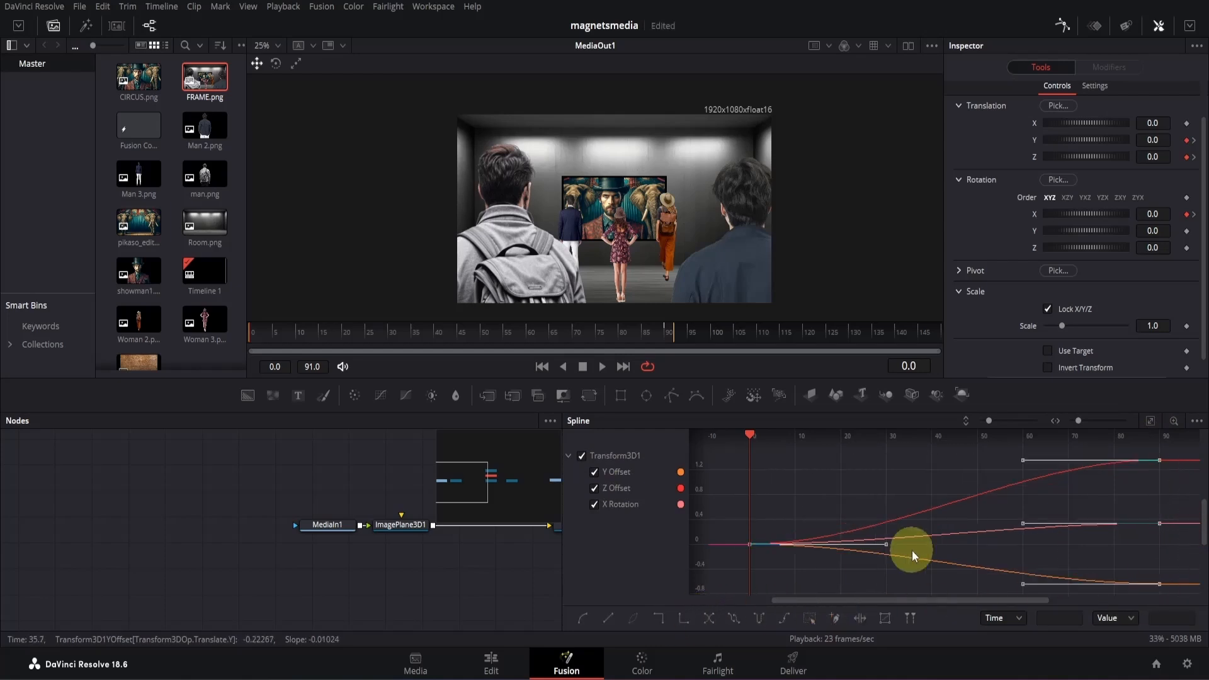
- Hide the Y Offset curve, set the linked ease in and out of Z Offset and X Rotation to 50.3, and play the move
click(595, 471)
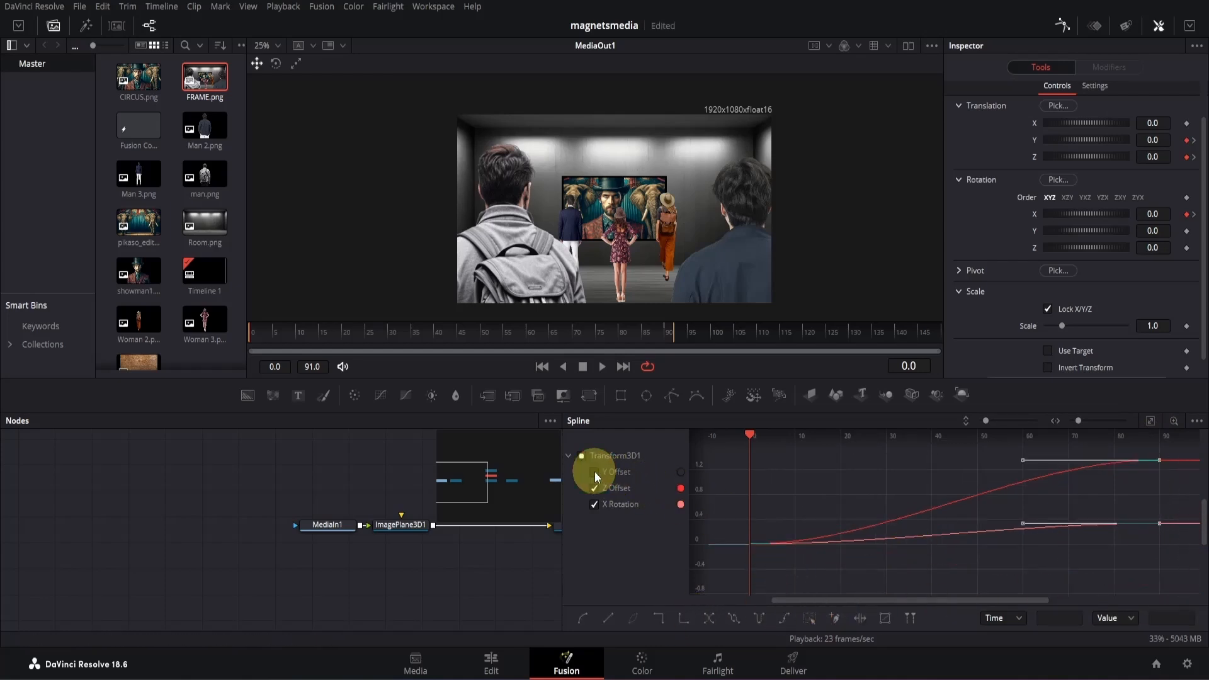
key(t)
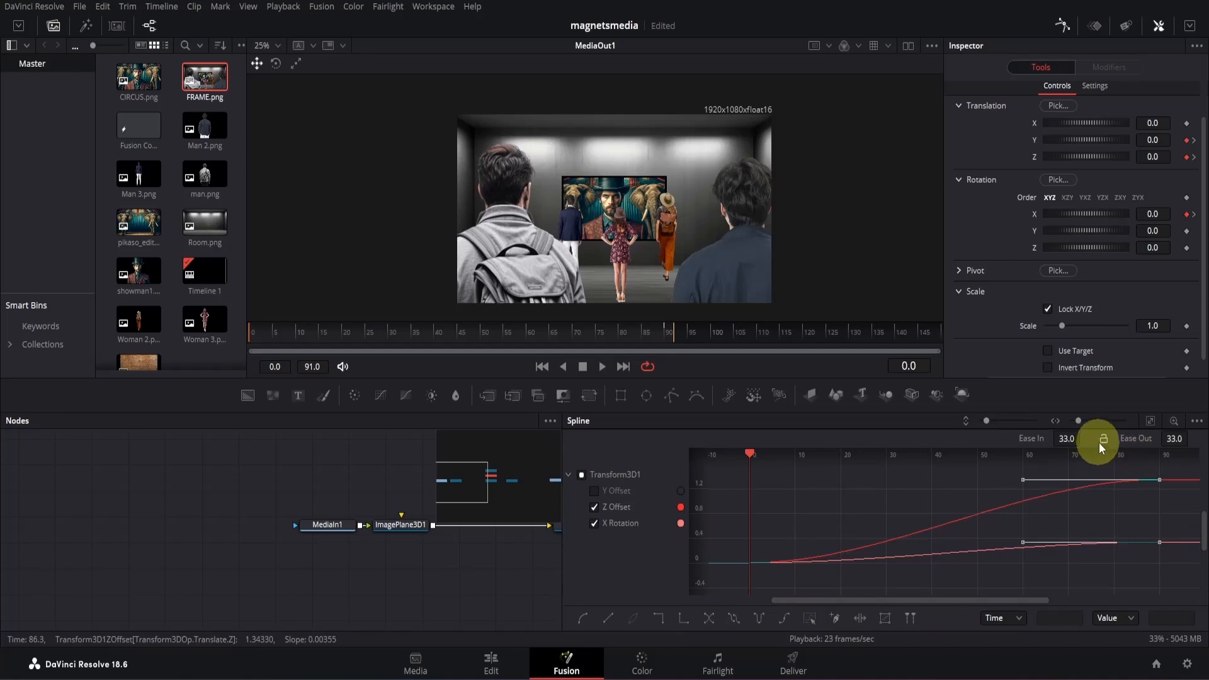
click(1104, 441)
drag(1066, 438, 1167, 439)
click(602, 366)
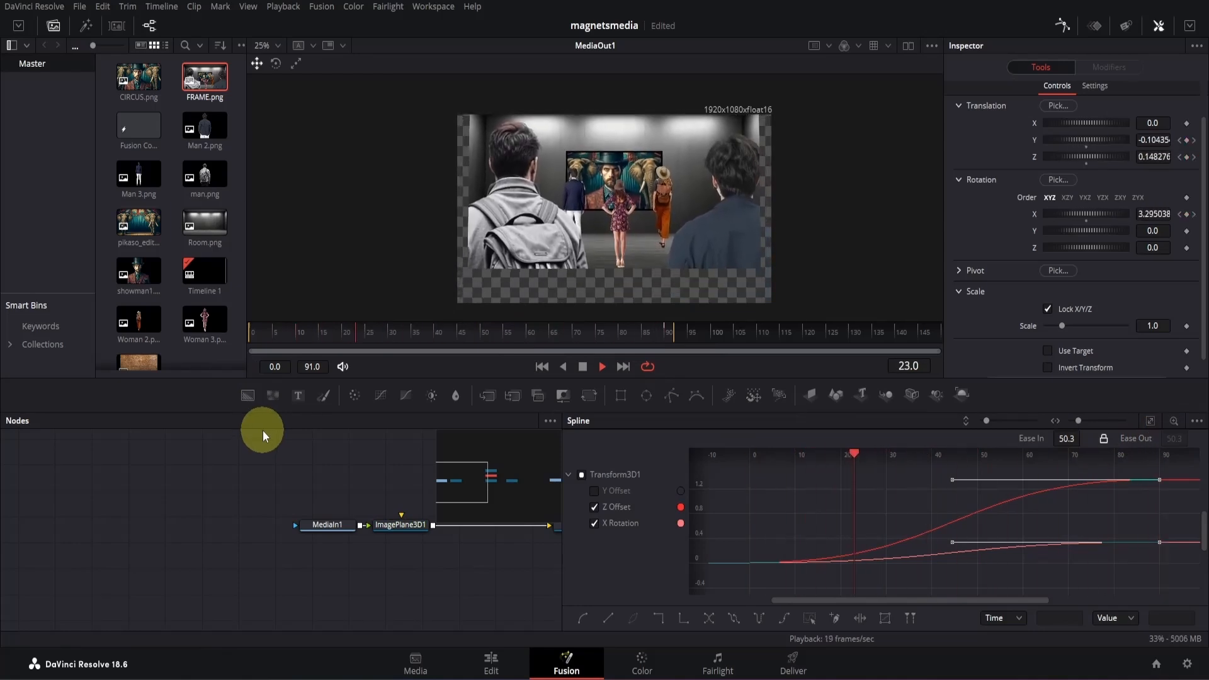
- Stop playback, show only the Y Offset curve in the spline editor, fit it to view, and select its keyframes
key(space)
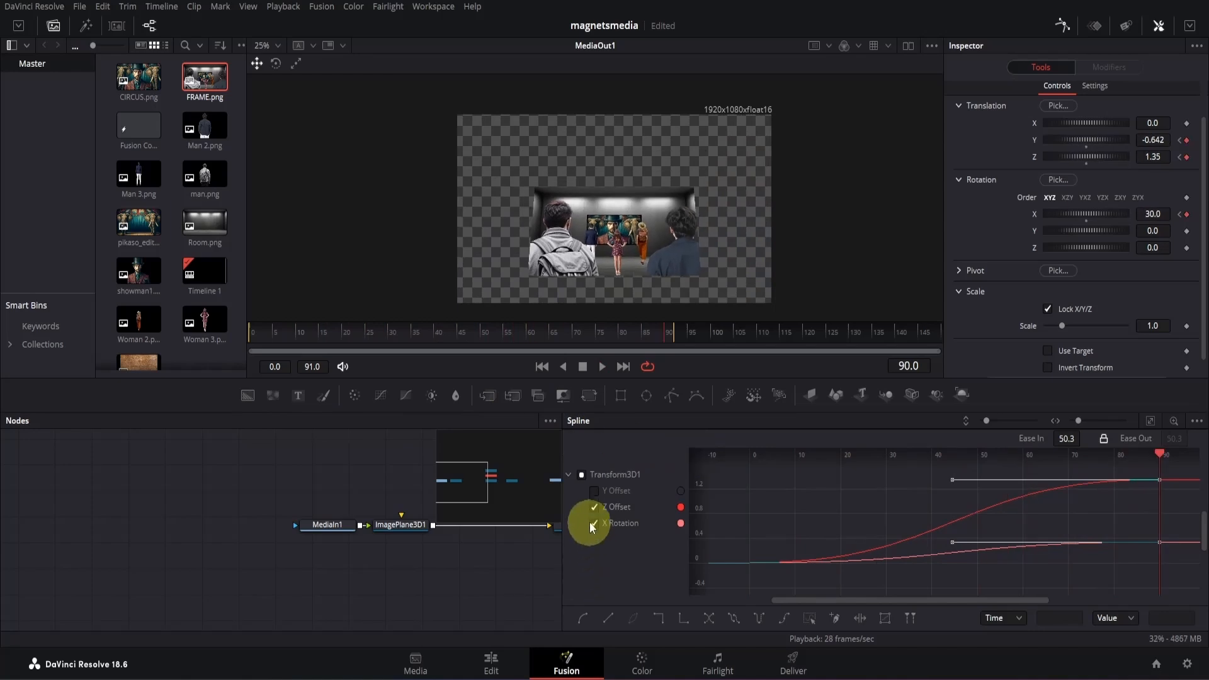
click(594, 508)
click(592, 492)
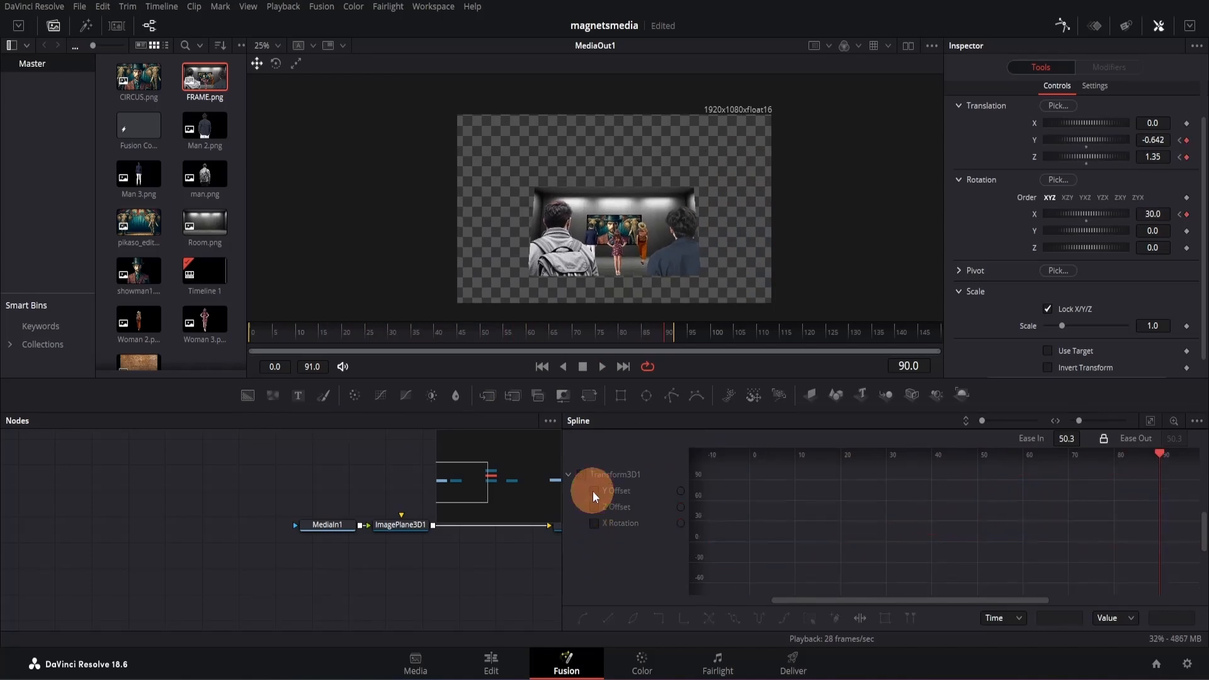
click(1151, 422)
key(ctrl+a)
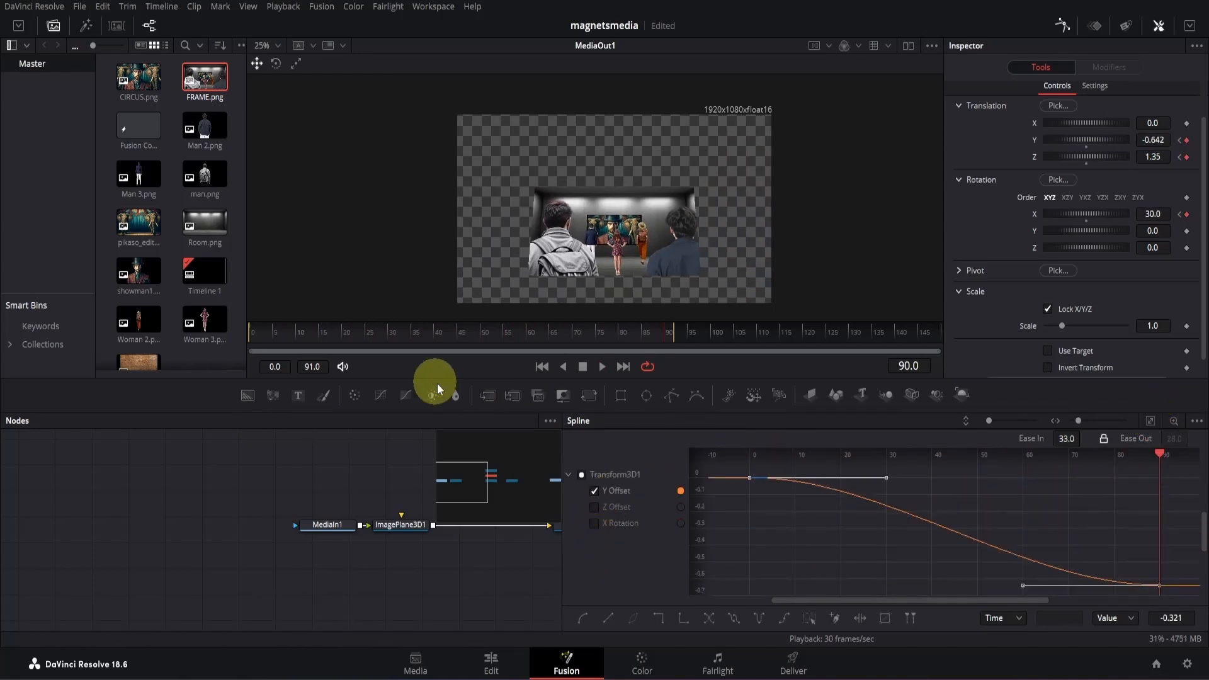
- Around frame 27, add a point on the Y Offset curve, raise it to keep the image framed, and play the move
mouse_move(395, 330)
mouse_down()
mouse_move(281, 330)
mouse_move(383, 331)
mouse_move(266, 341)
mouse_move(377, 331)
mouse_up()
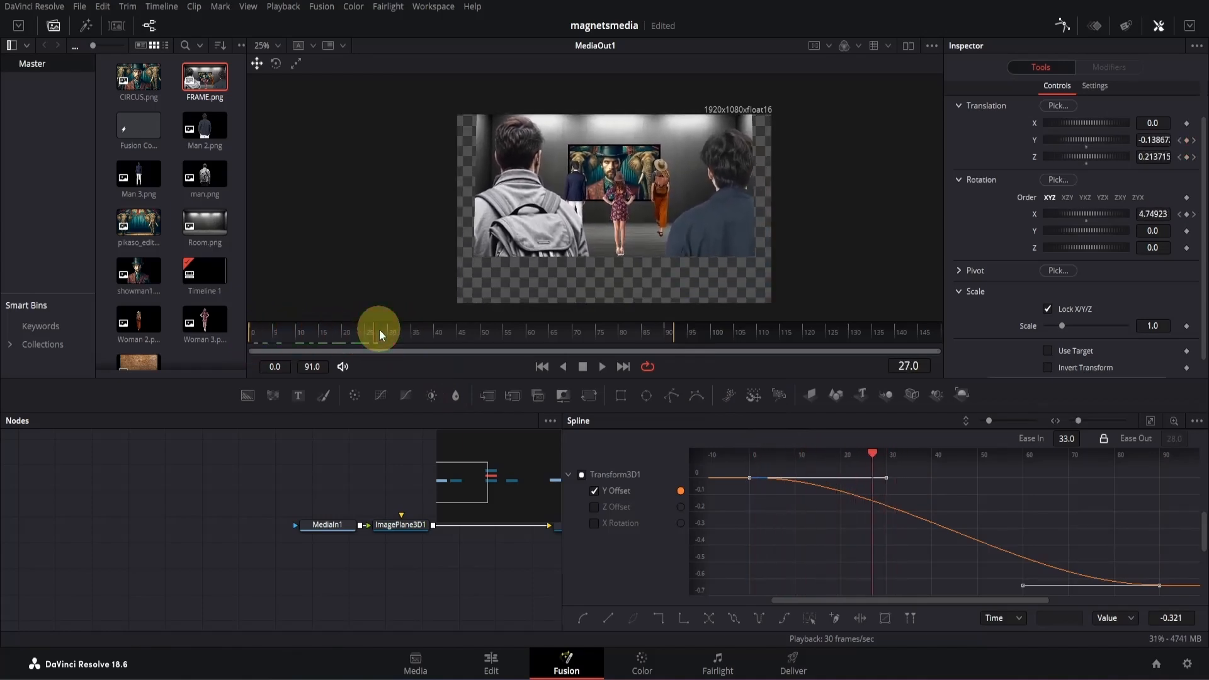
click(875, 503)
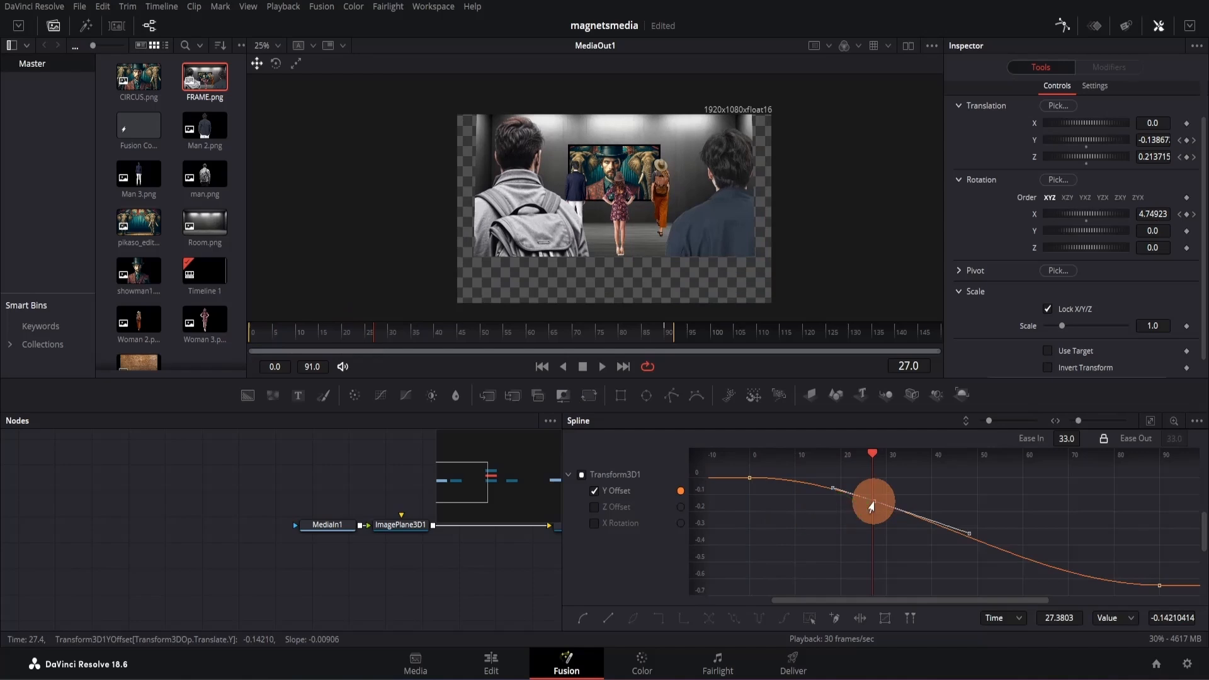
drag(872, 507, 883, 485)
drag(369, 330, 648, 335)
key(space)
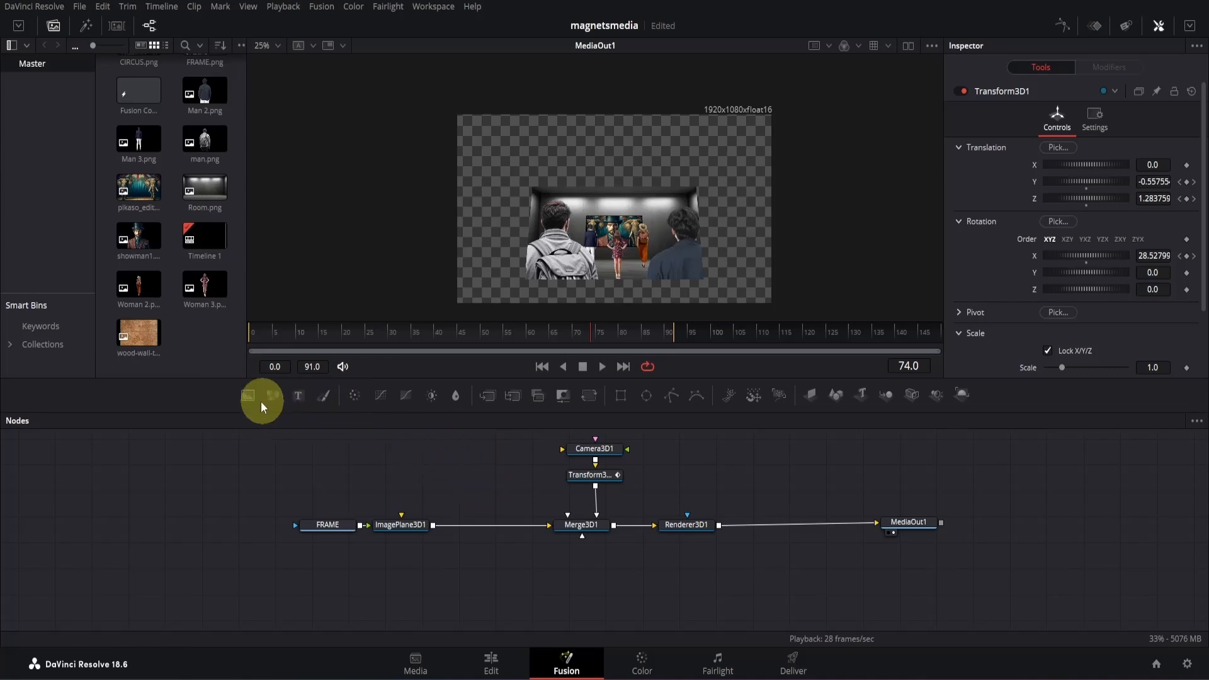
- Add a Background node named WHITE_BAR and feed it through a new Image Plane 3D into Merge3D1
drag(246, 398, 335, 474)
key(F2)
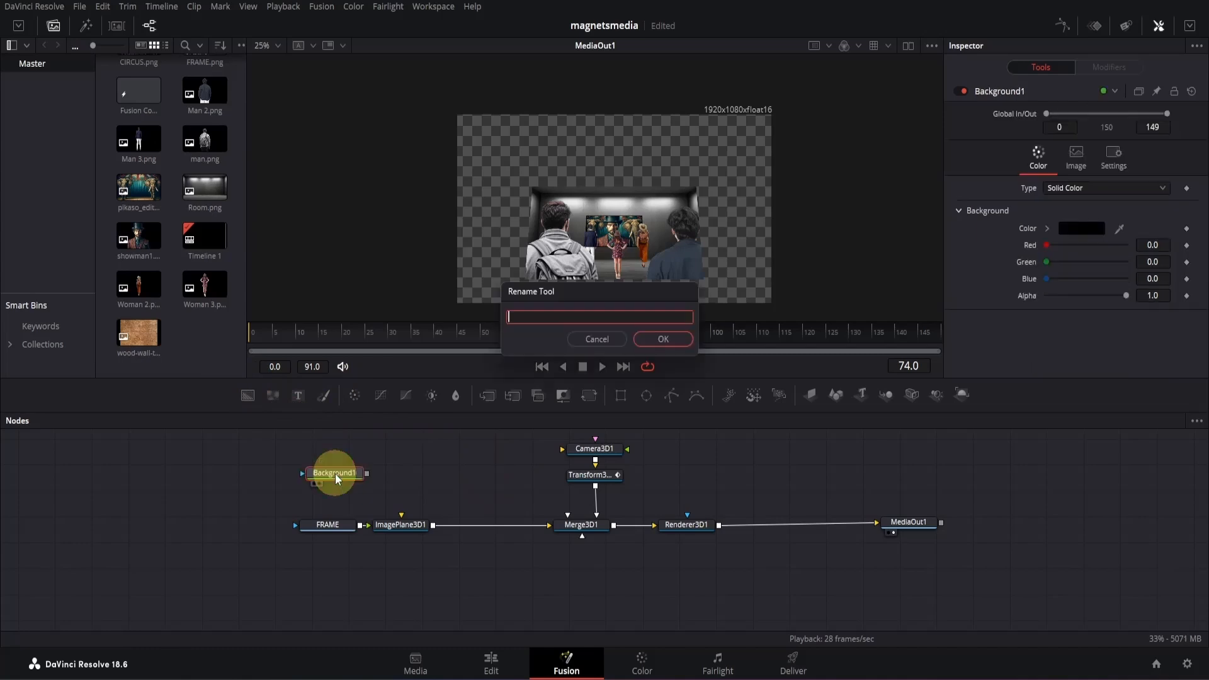
text(WHITE_BAR)
key(Return)
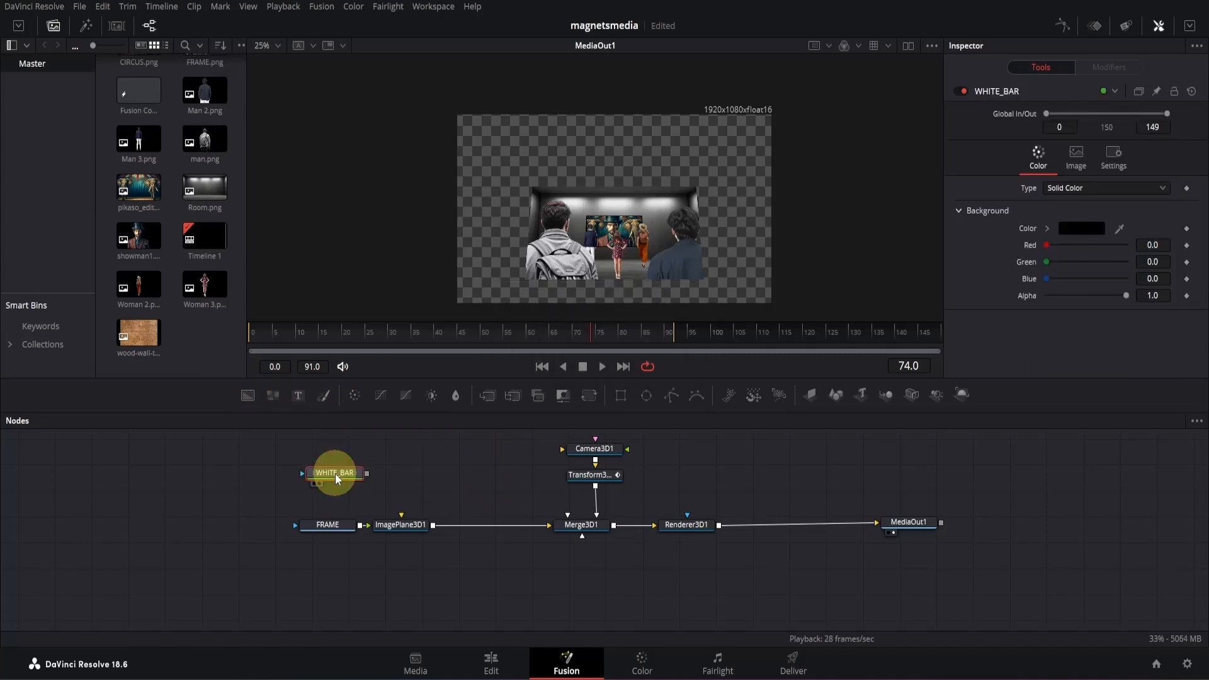
click(809, 395)
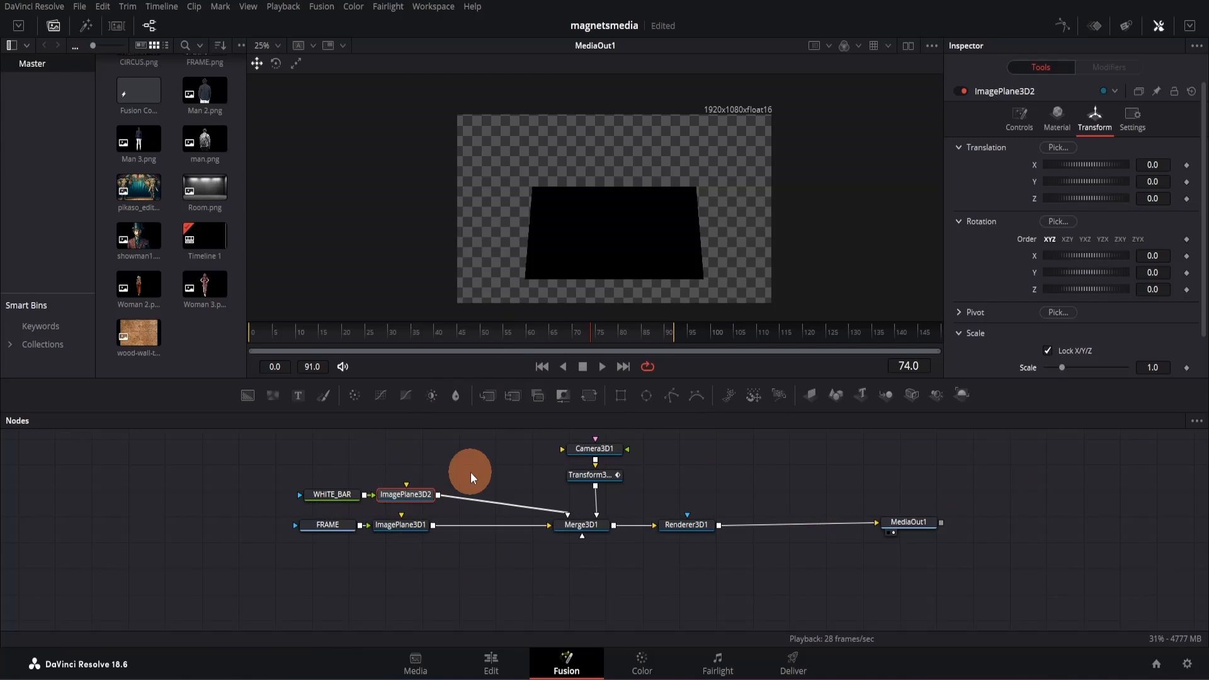
- Set the WHITE_BAR background's color to white (#ffffff)
click(353, 495)
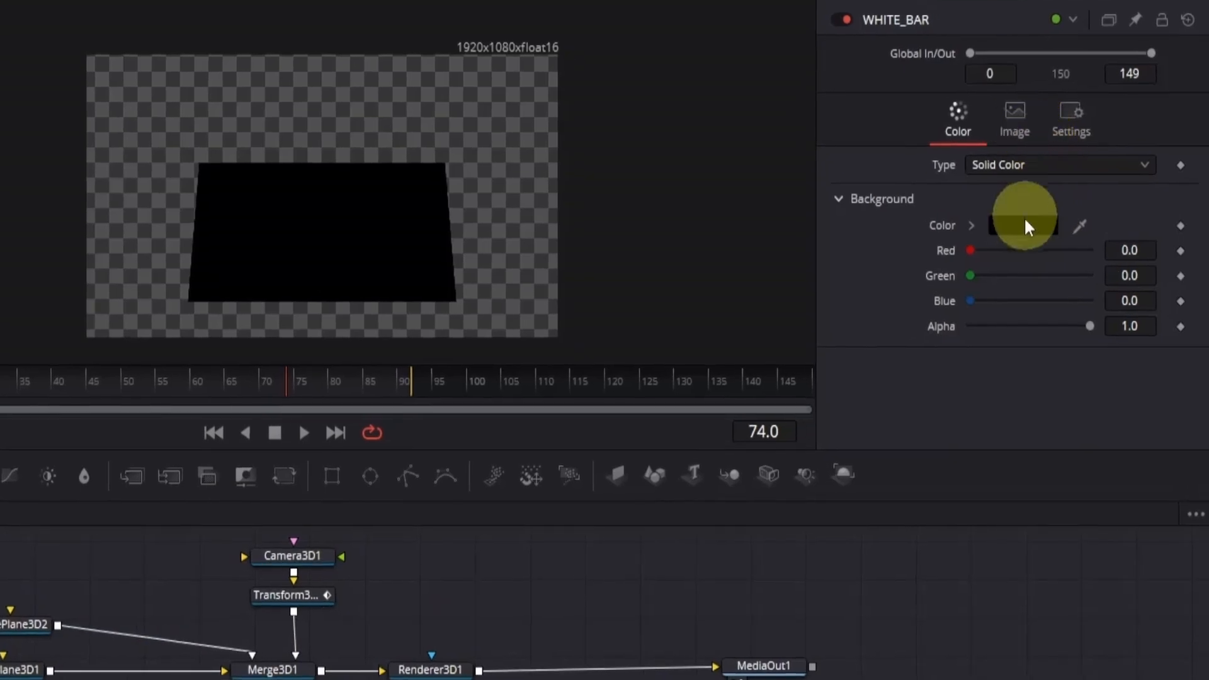
click(1083, 229)
click(262, 359)
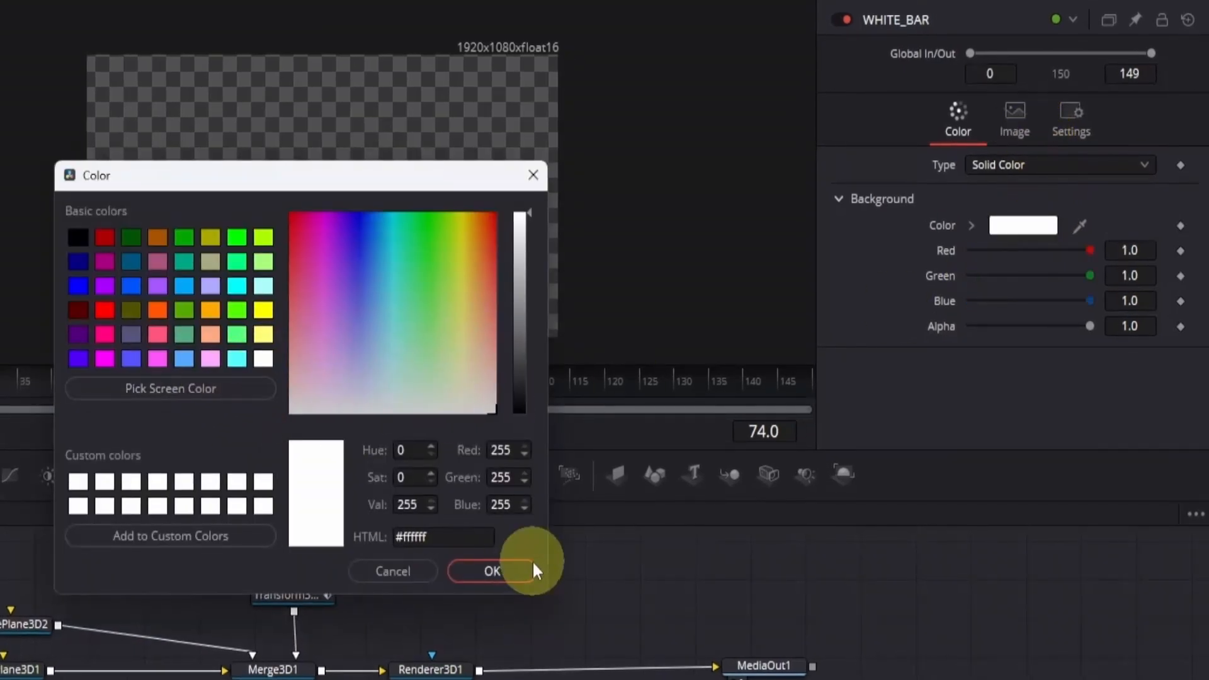
click(531, 567)
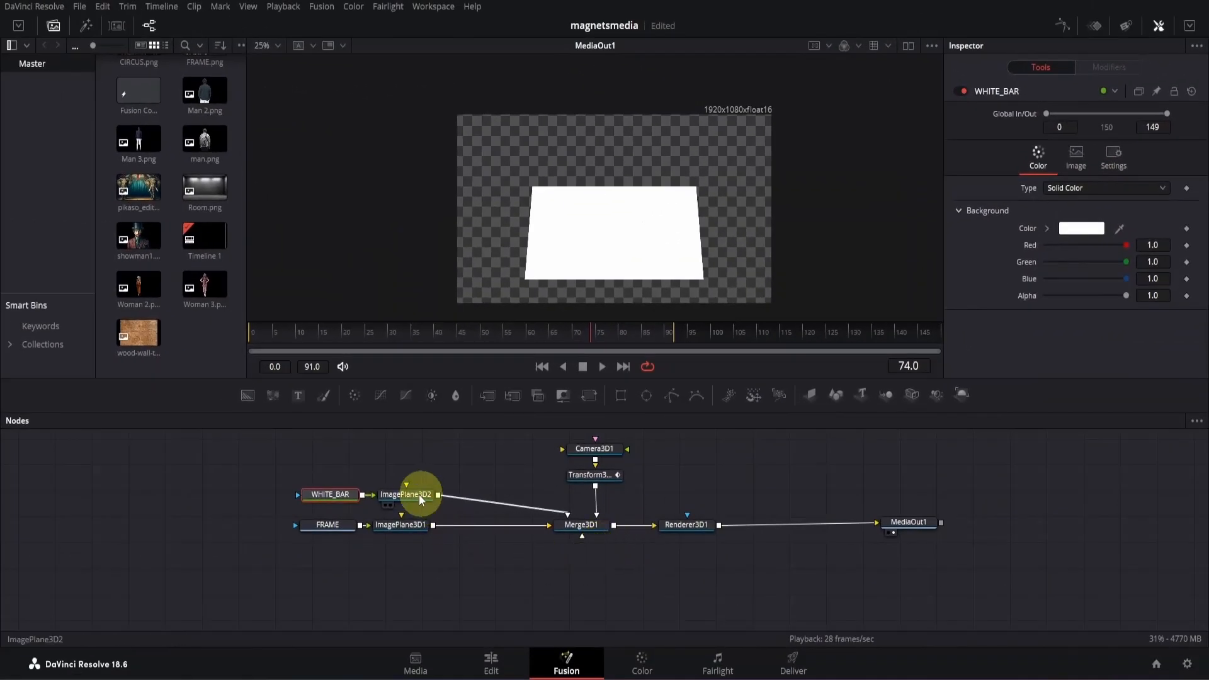
- Place WHITE_BAR's image plane behind the gallery picture by setting its Z translation to -0.001
click(306, 537)
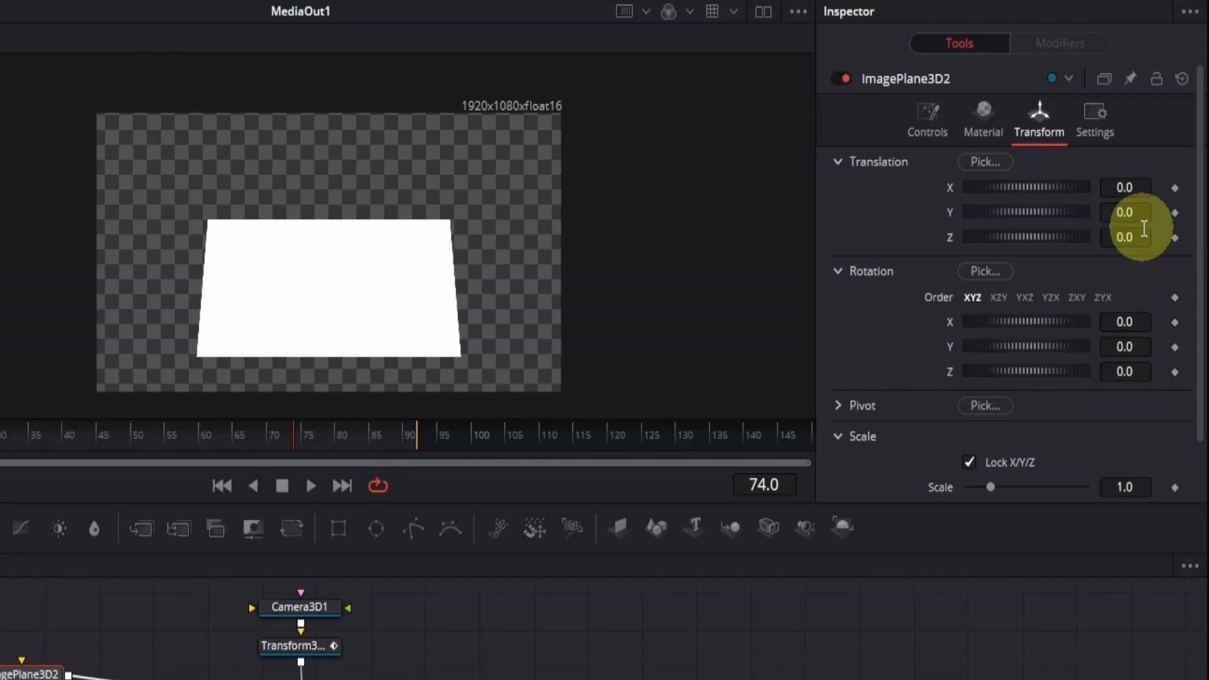
click(1164, 196)
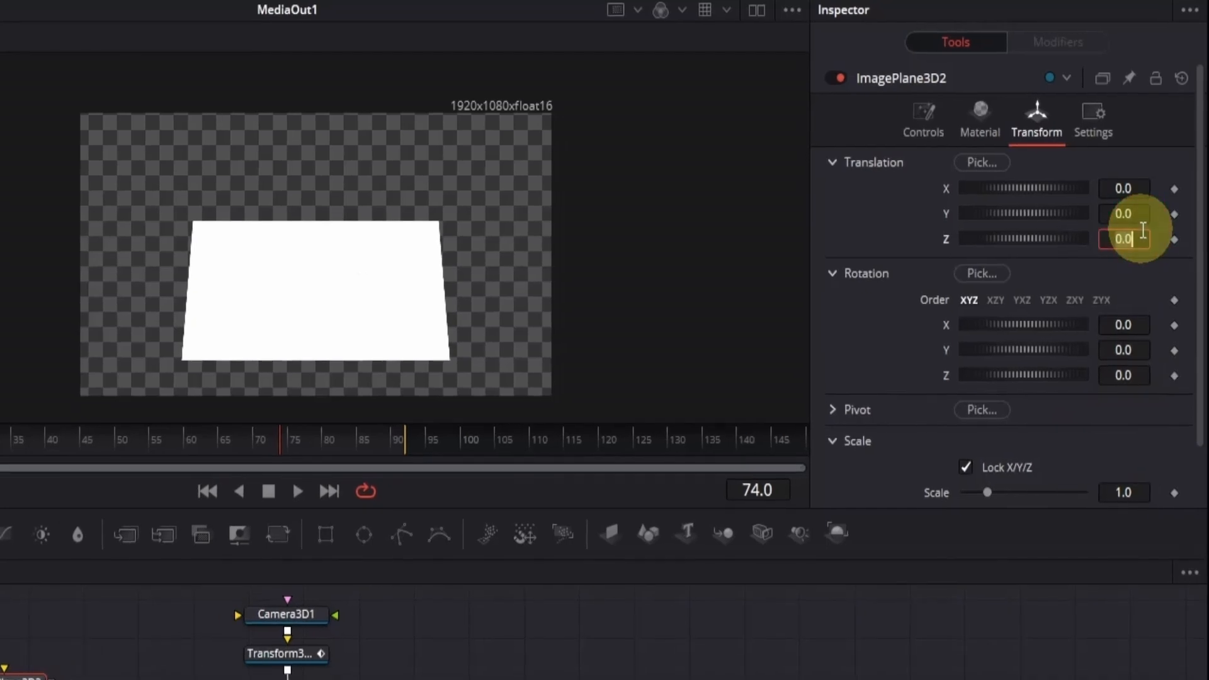
text(-.001)
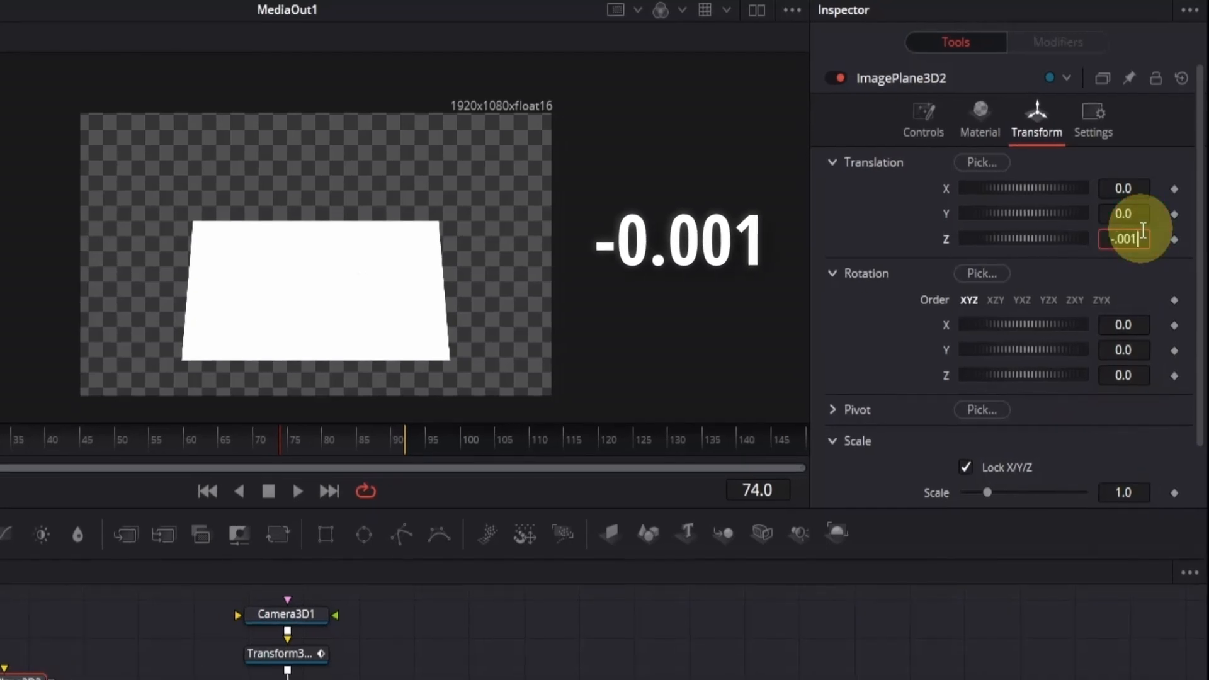
key(Return)
- Unlock ImagePlane3D2's scale and set X to 1.032 and Y to 1.048, forming an even white border
drag(1118, 494, 1165, 489)
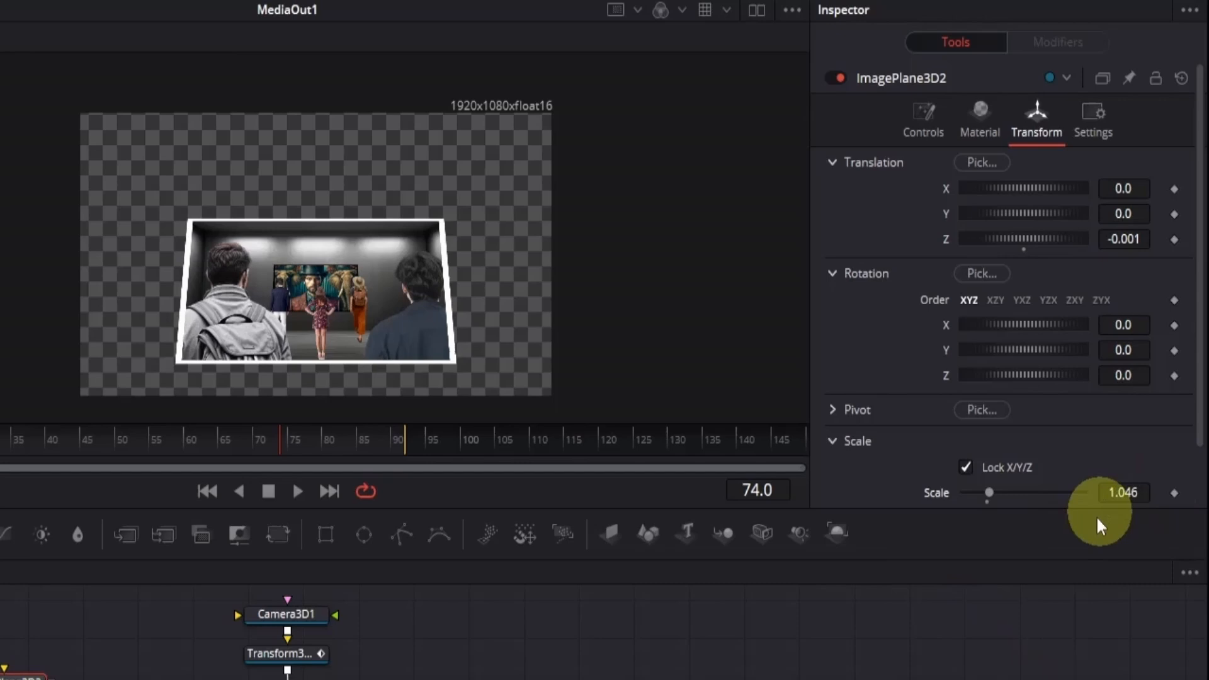
click(966, 467)
scroll(1070, 470, down, 3)
drag(1121, 400, 1123, 372)
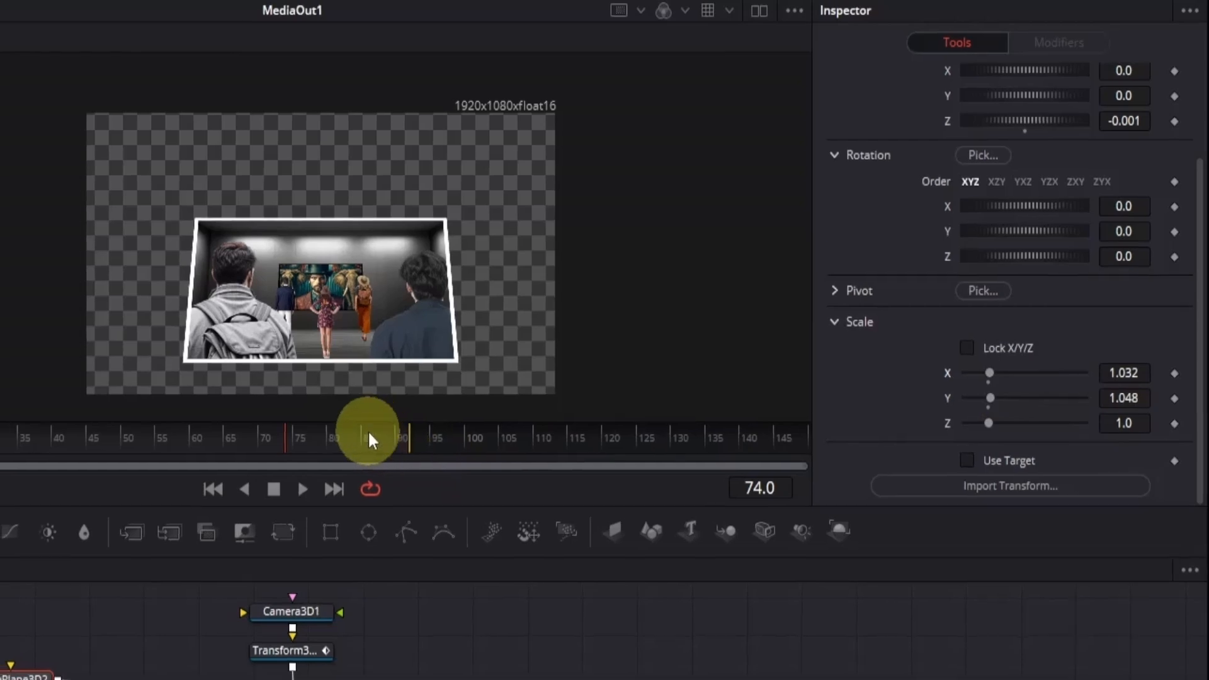
- At frame 60, add the wood-wall texture image as node TABLE and feed it through a new Image Plane 3D into Merge3D1
drag(371, 436, 184, 441)
click(162, 603)
drag(139, 333, 331, 463)
click(813, 394)
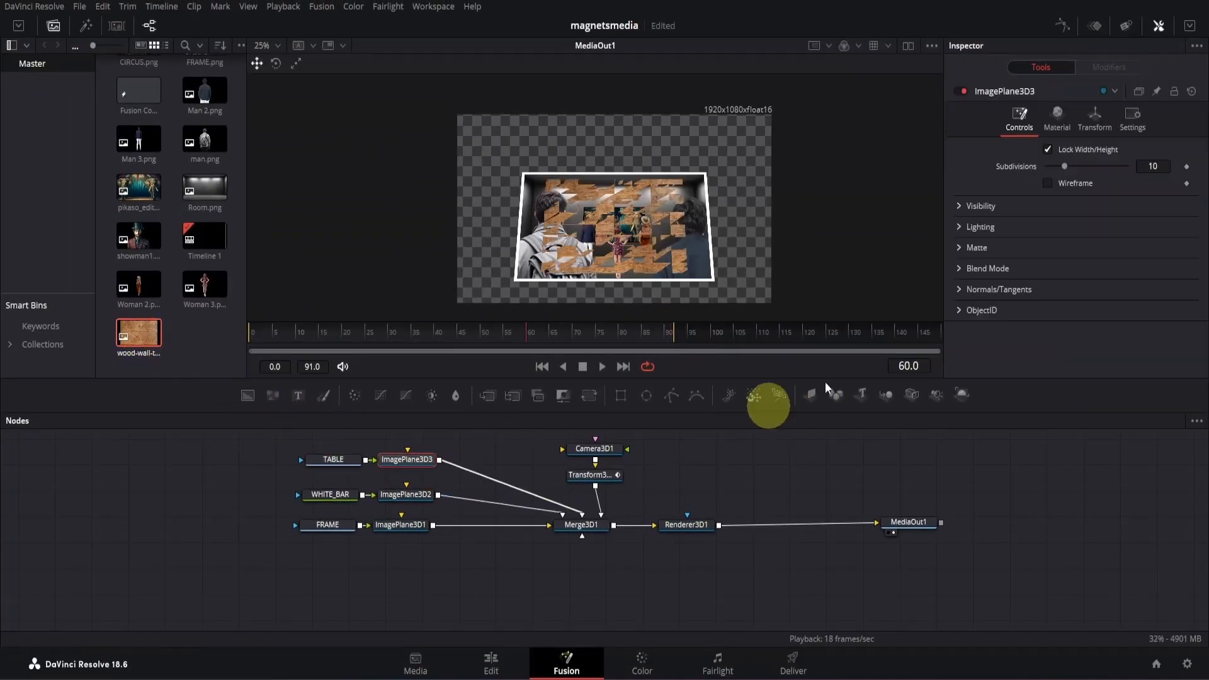
- Set the TABLE image plane's Z translation to -0.002 and its scale to about 2.48 so the wood surrounds the picture
click(1095, 117)
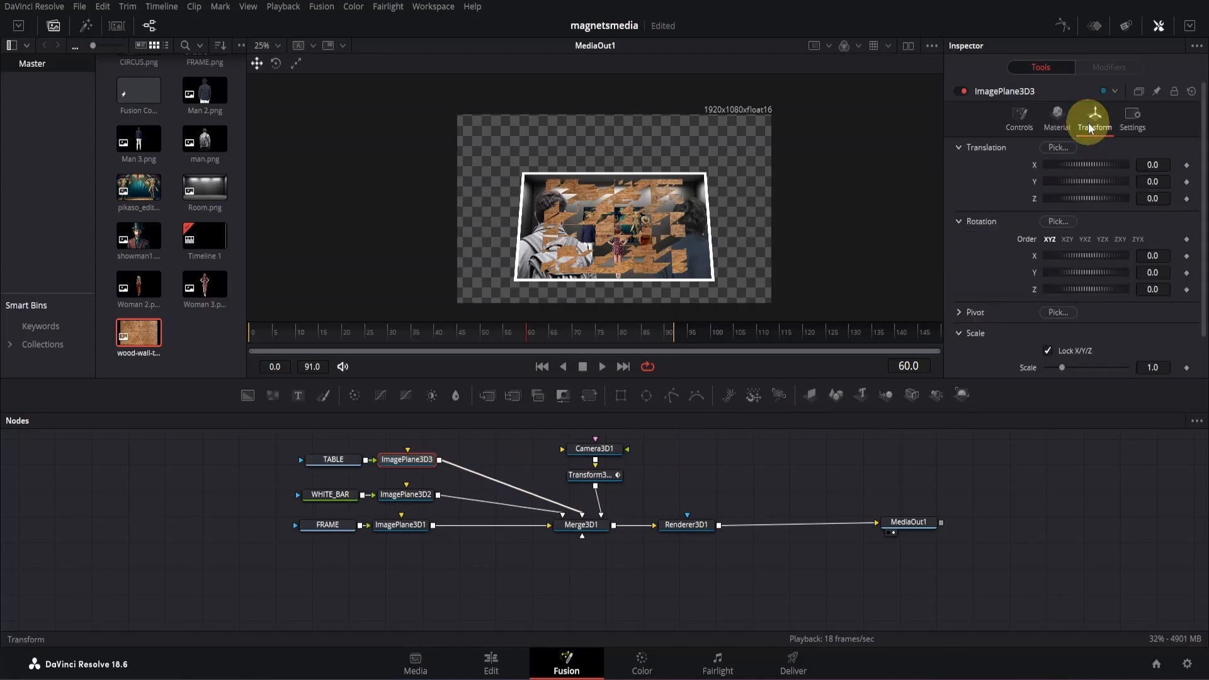
click(1153, 199)
text(-)
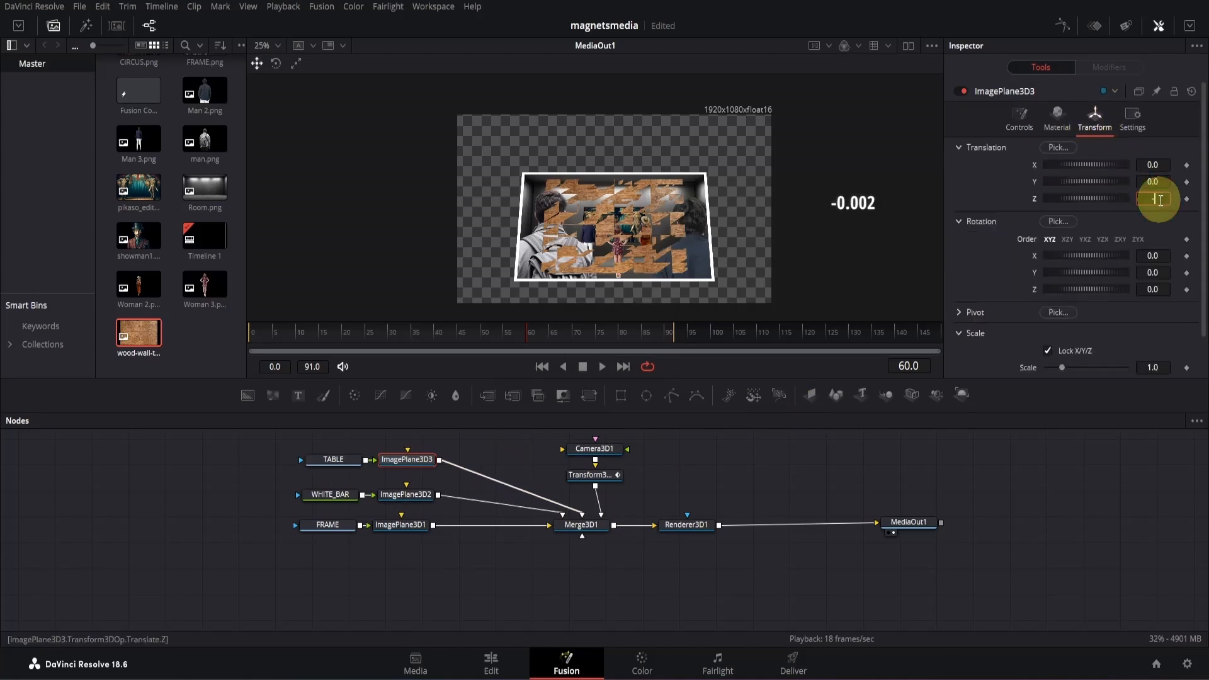
text(0.002)
click(1079, 548)
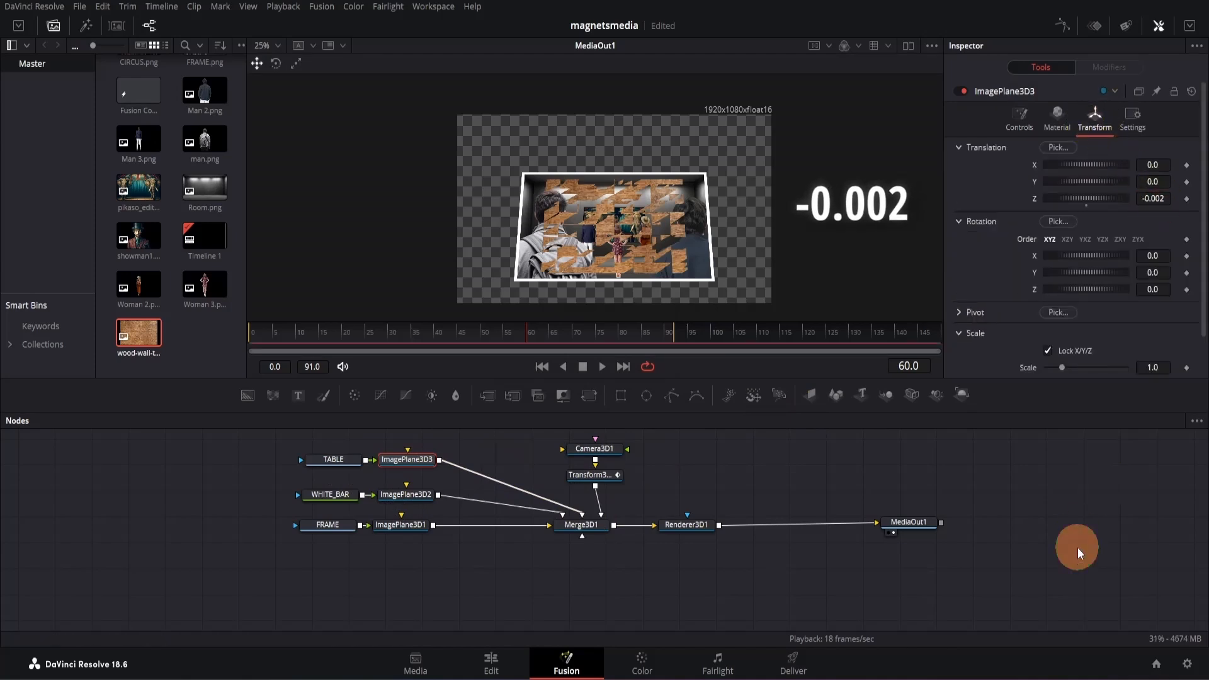
drag(1064, 370, 1086, 361)
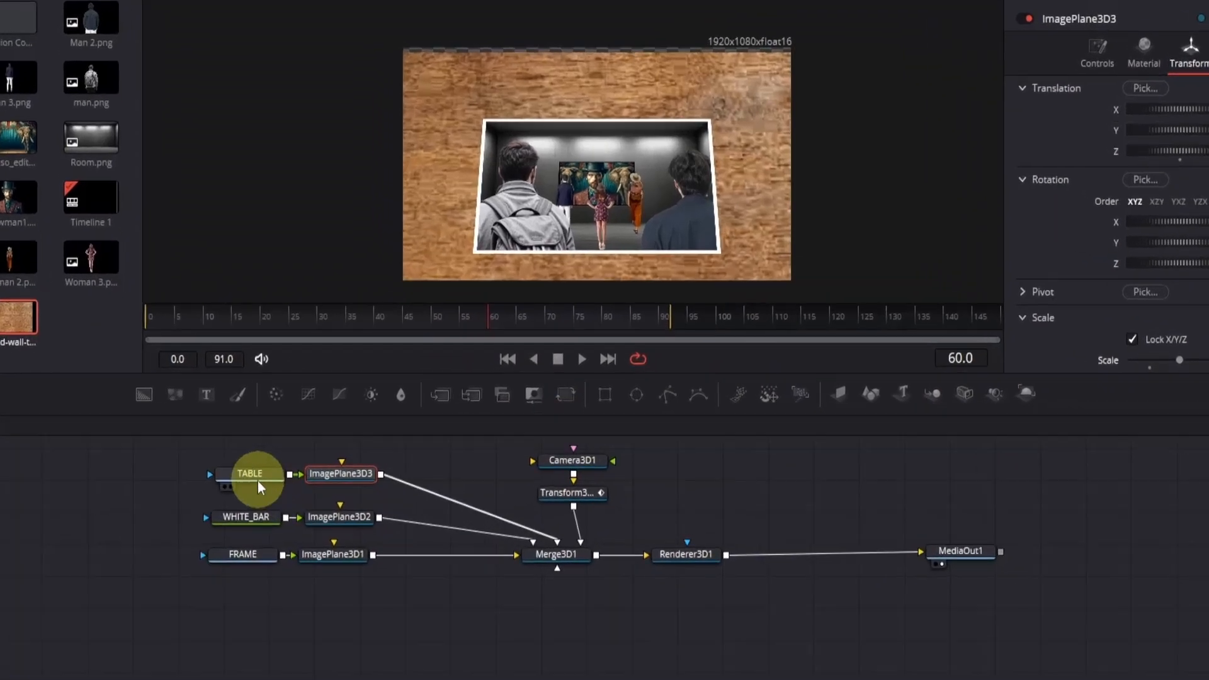
- Mask the TABLE image with an ellipse, soften its edge, and adjust the mask around the white-bordered picture
click(334, 460)
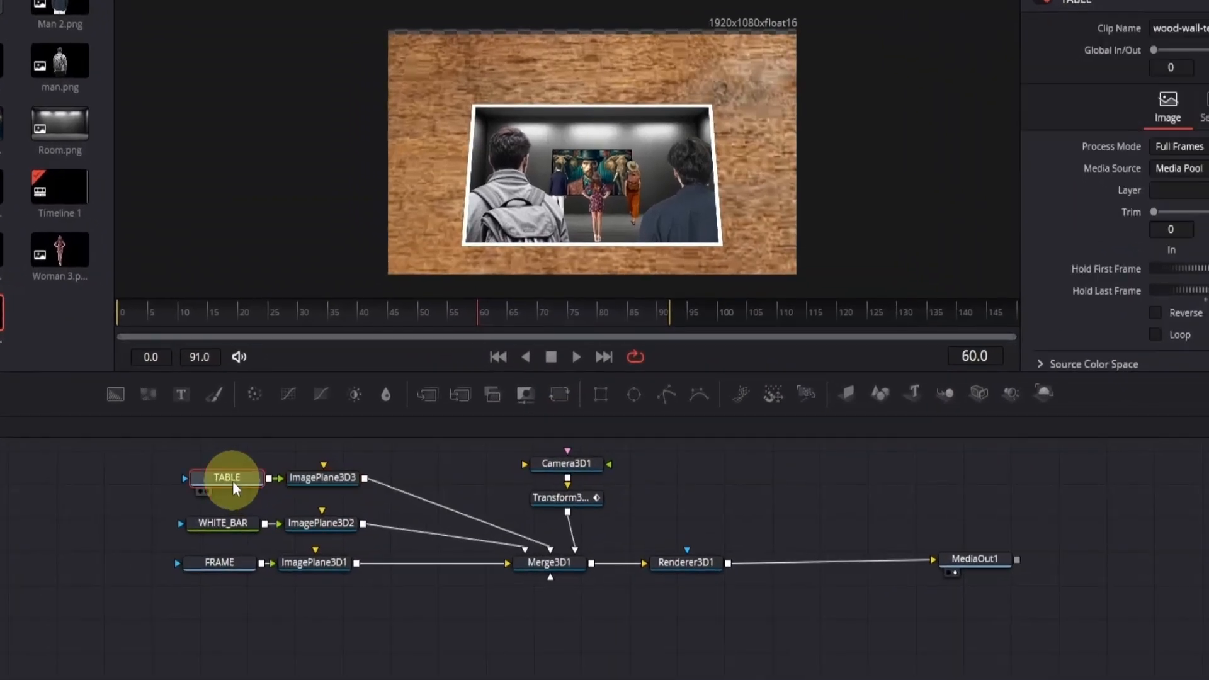
click(634, 394)
drag(597, 149, 596, 173)
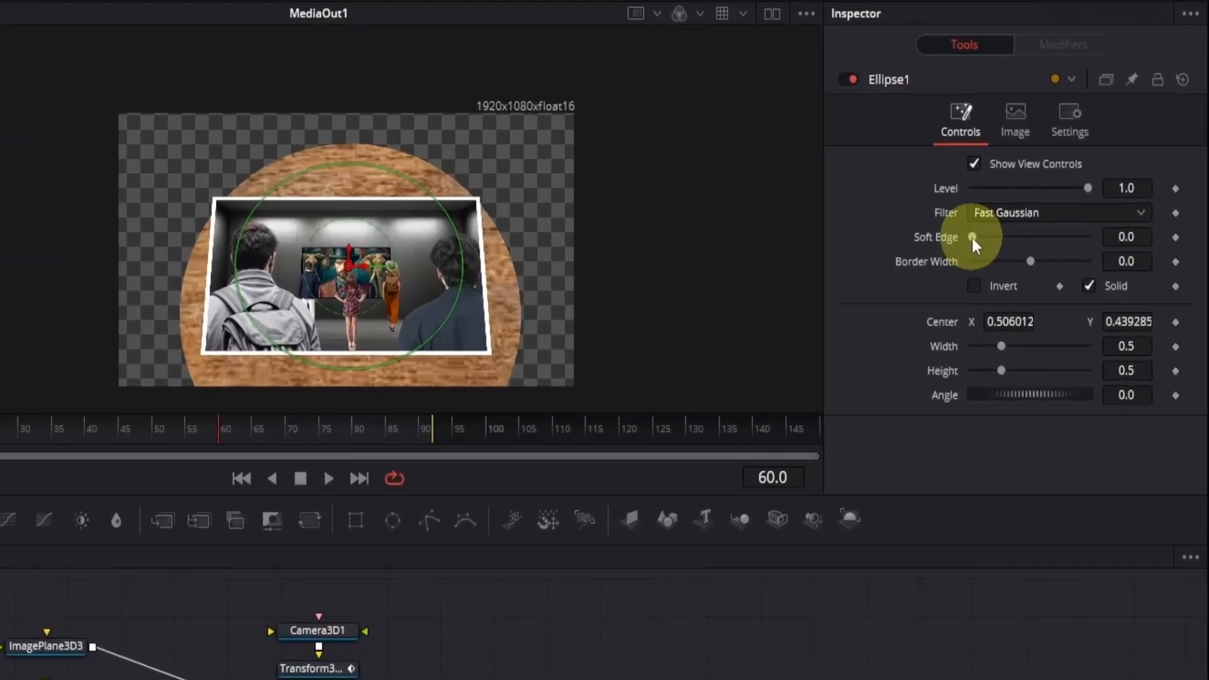
drag(1046, 200, 1078, 200)
drag(321, 463, 395, 441)
drag(1012, 249, 980, 244)
drag(415, 343, 437, 359)
drag(318, 270, 319, 282)
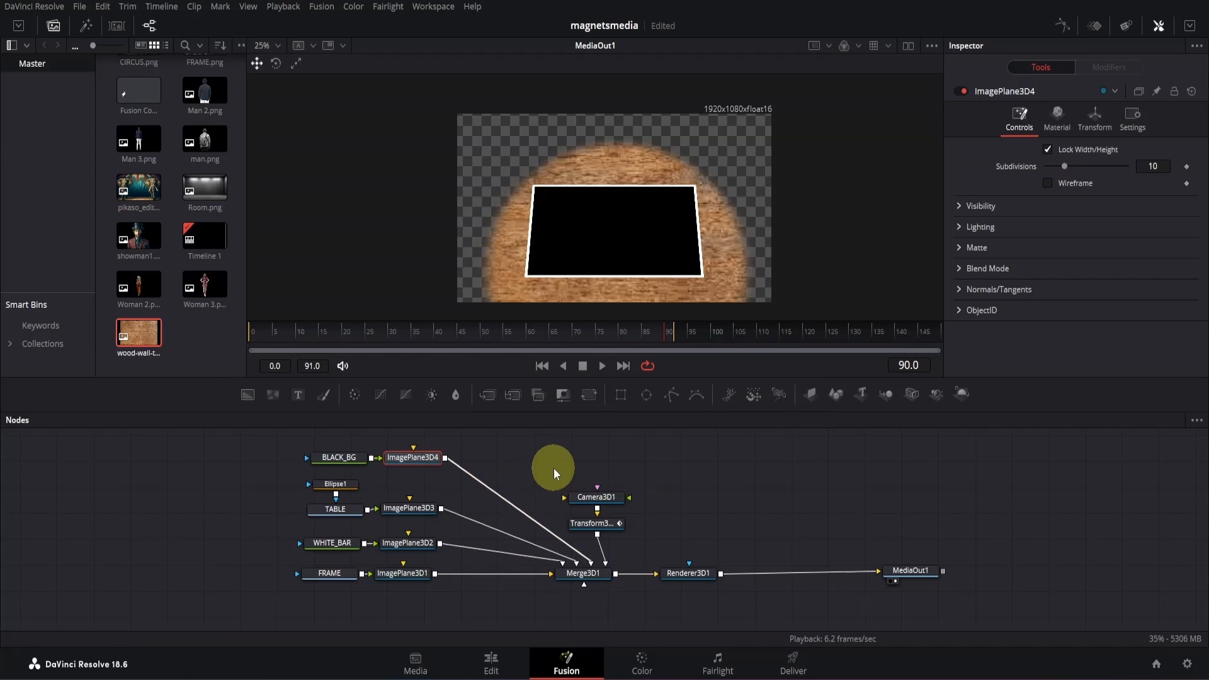
- Set the BLACK_BG image plane's Z translation to -0.003 and Y to 0.35, and enlarge it until black fills the background
click(1096, 119)
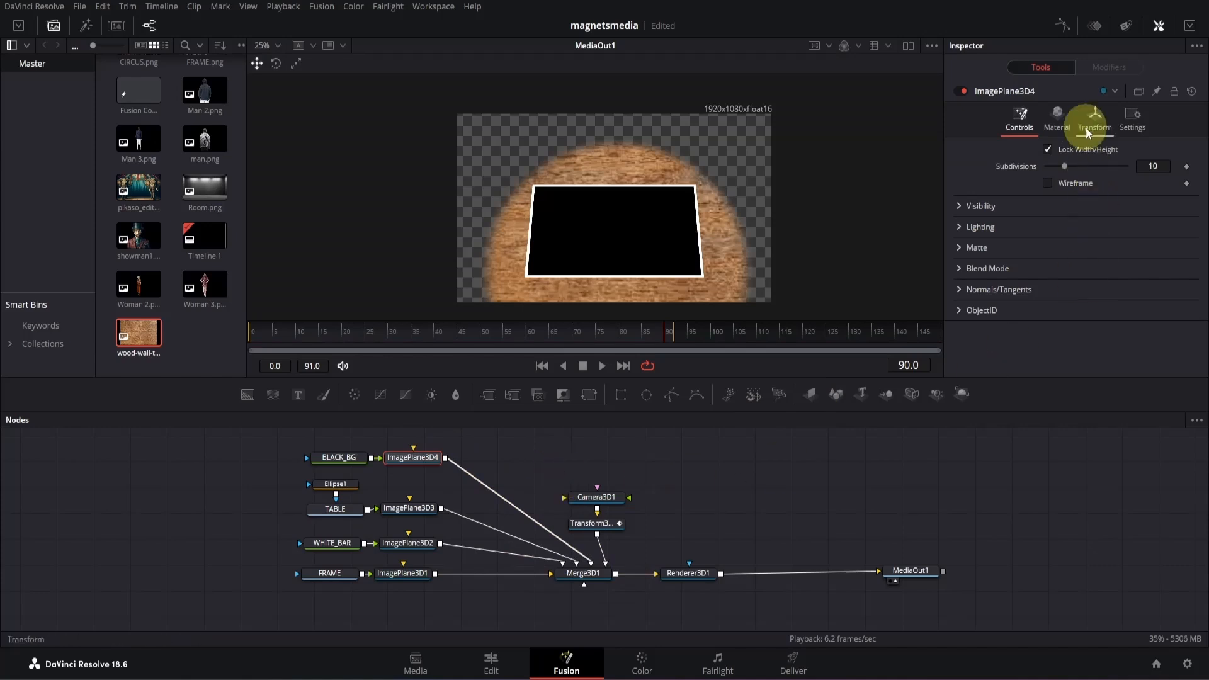
text(-.003)
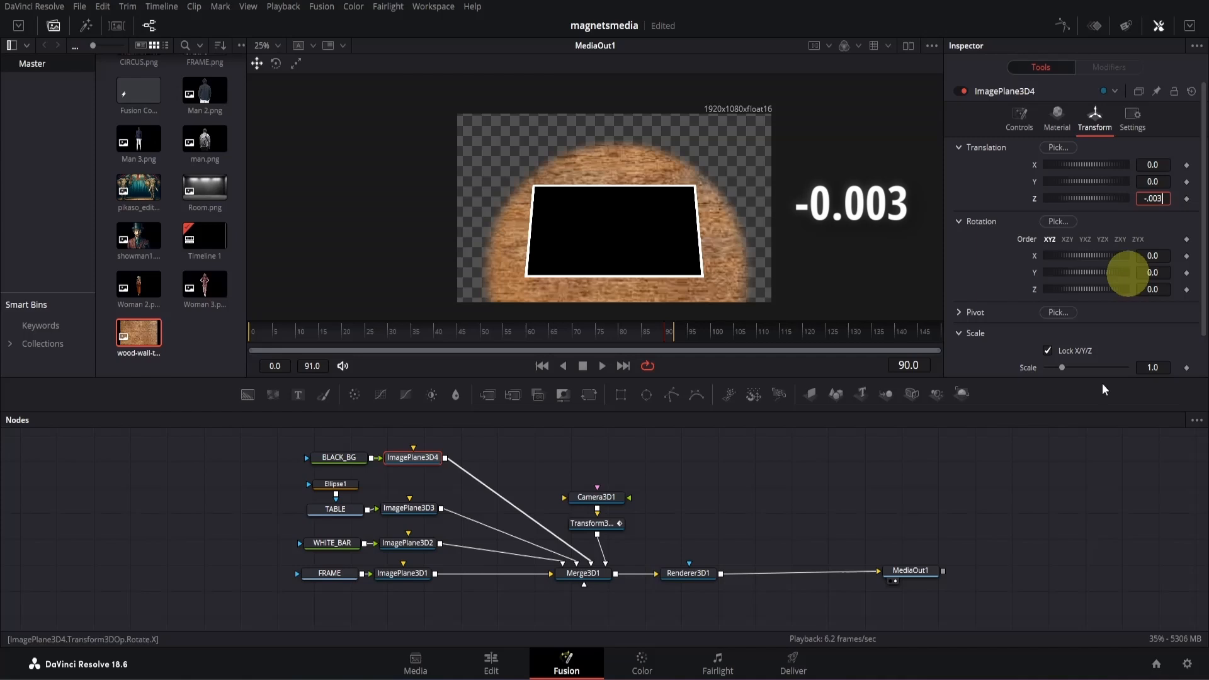
click(1086, 417)
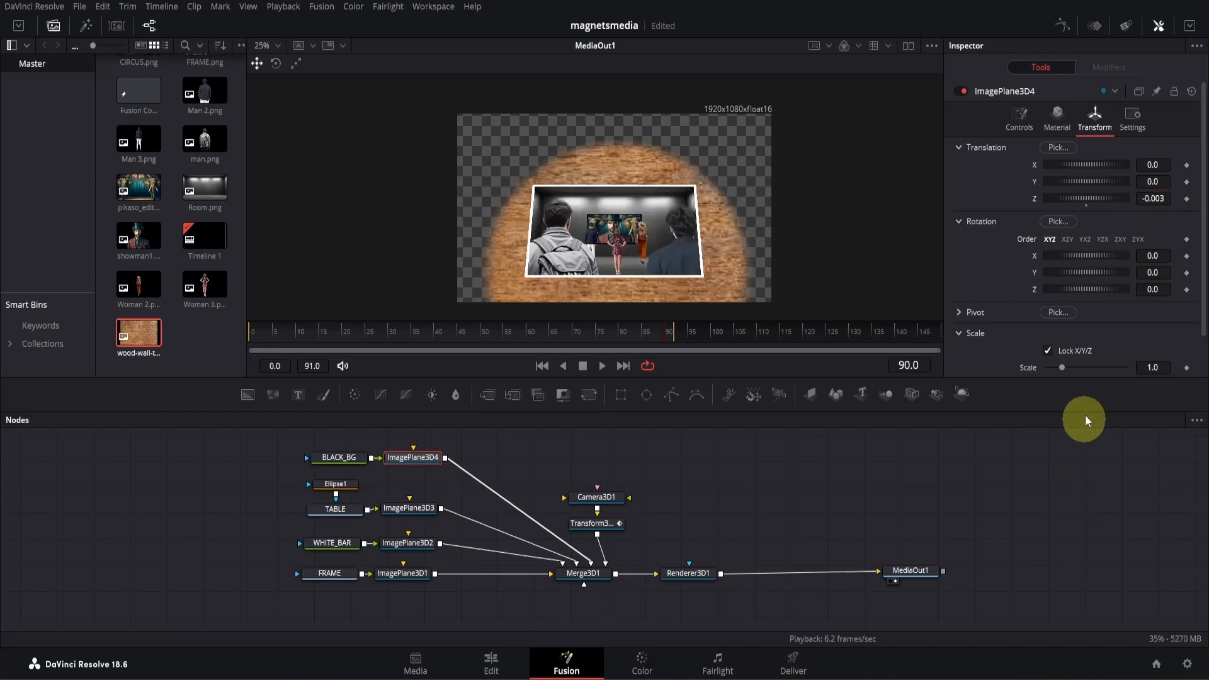
drag(1063, 366, 1088, 366)
drag(1151, 183, 780, 150)
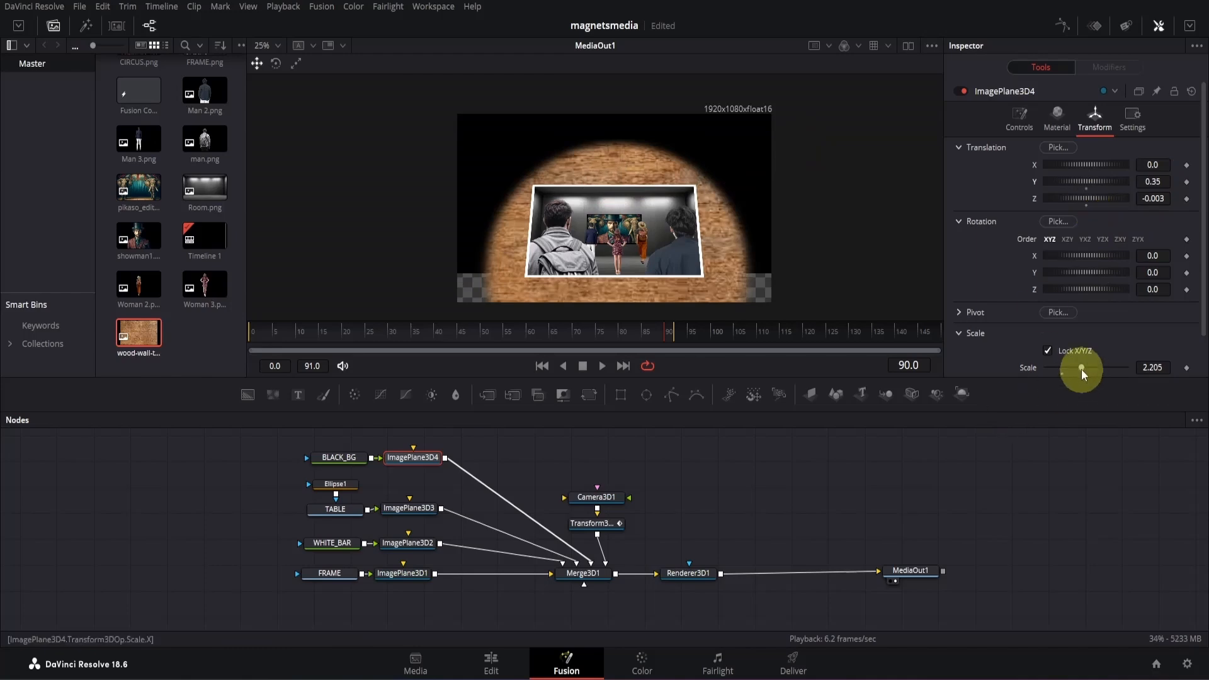
drag(1082, 370, 1093, 363)
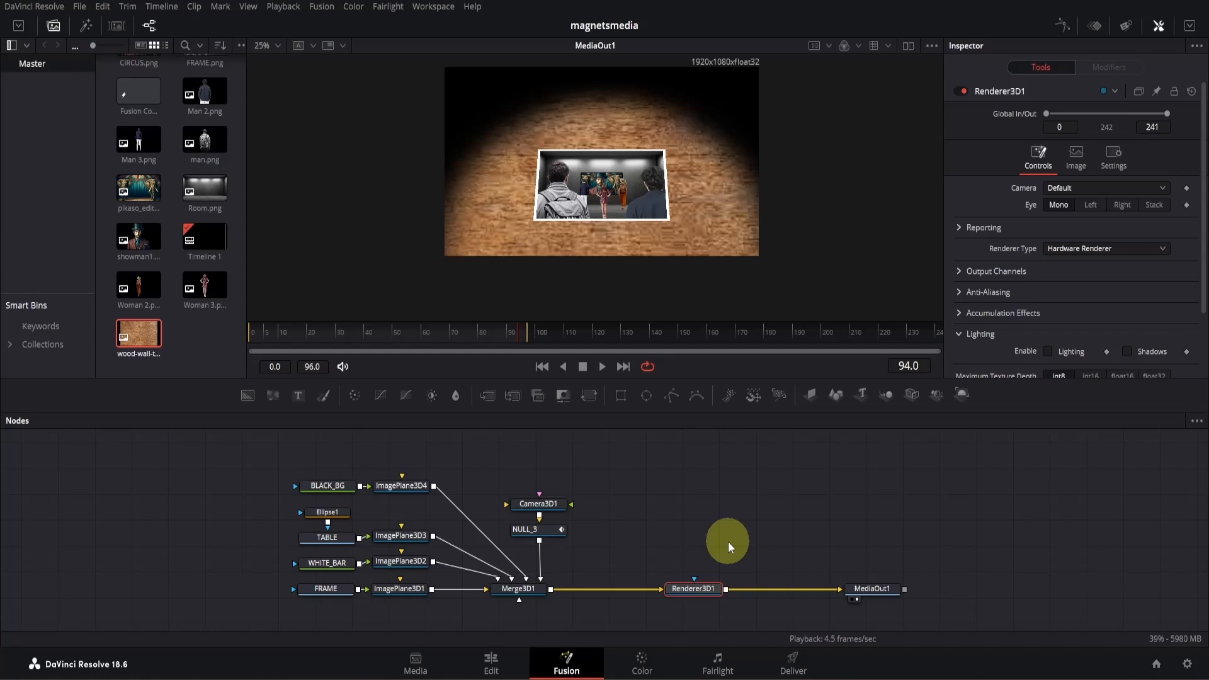
- Insert a Transform 3D between NULL_3 and Merge3D1, and move the camera node chain up above the merge
click(544, 539)
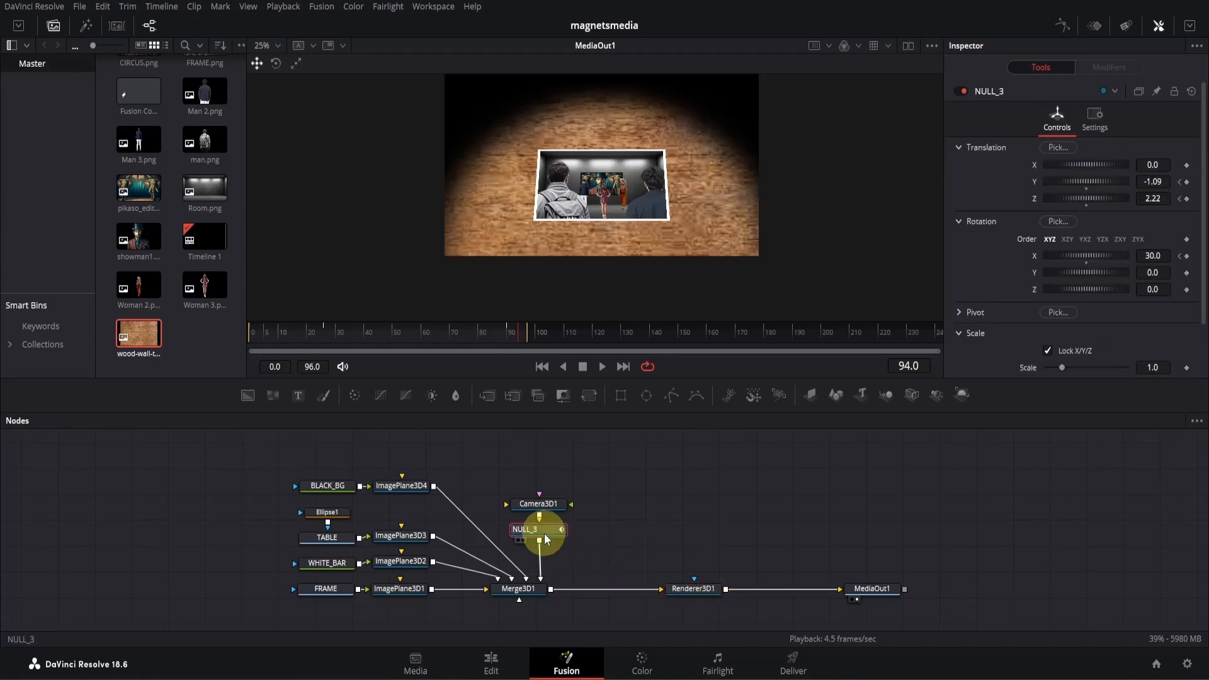
key(shift+space)
text(3XF)
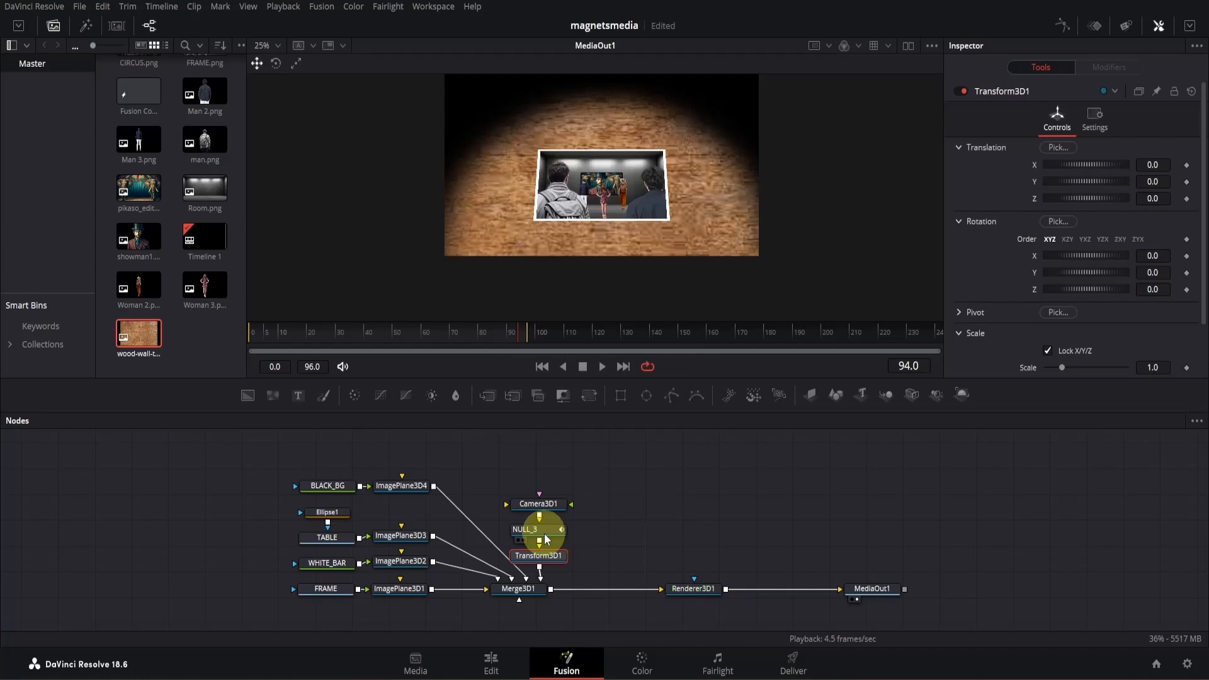
drag(542, 485, 557, 558)
drag(557, 557, 558, 540)
- Rename the newly inserted transform node NULL_4
click(559, 540)
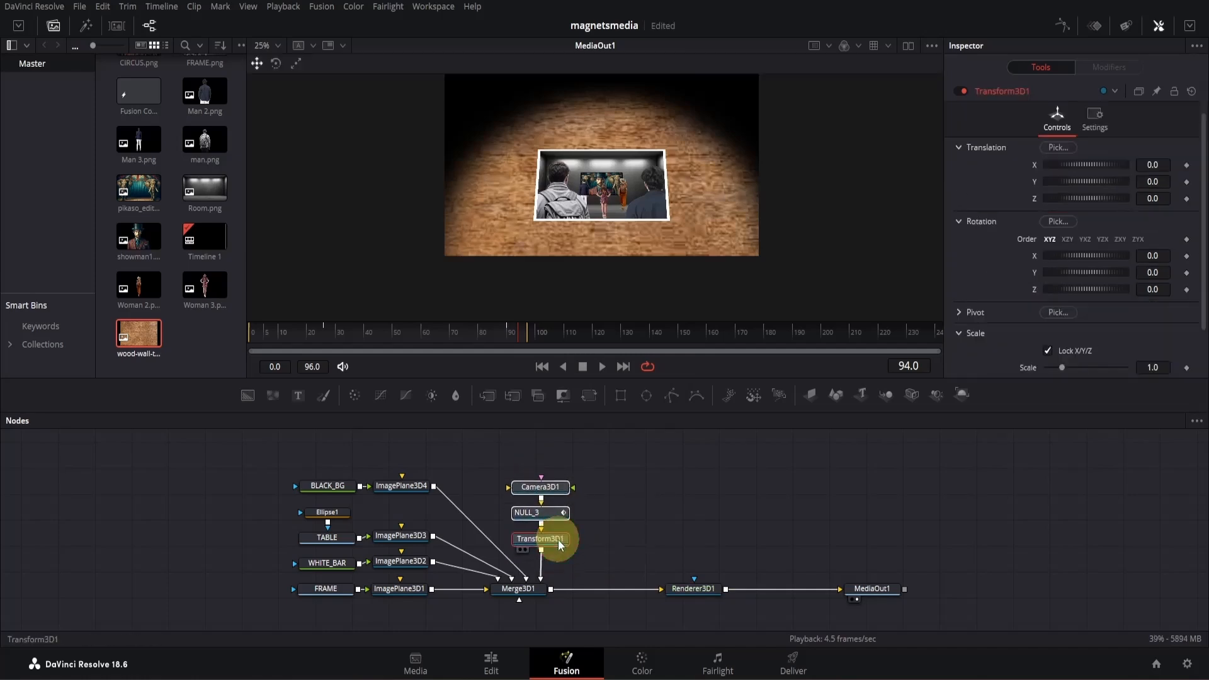
key(F2)
text(NULL_4)
key(Return)
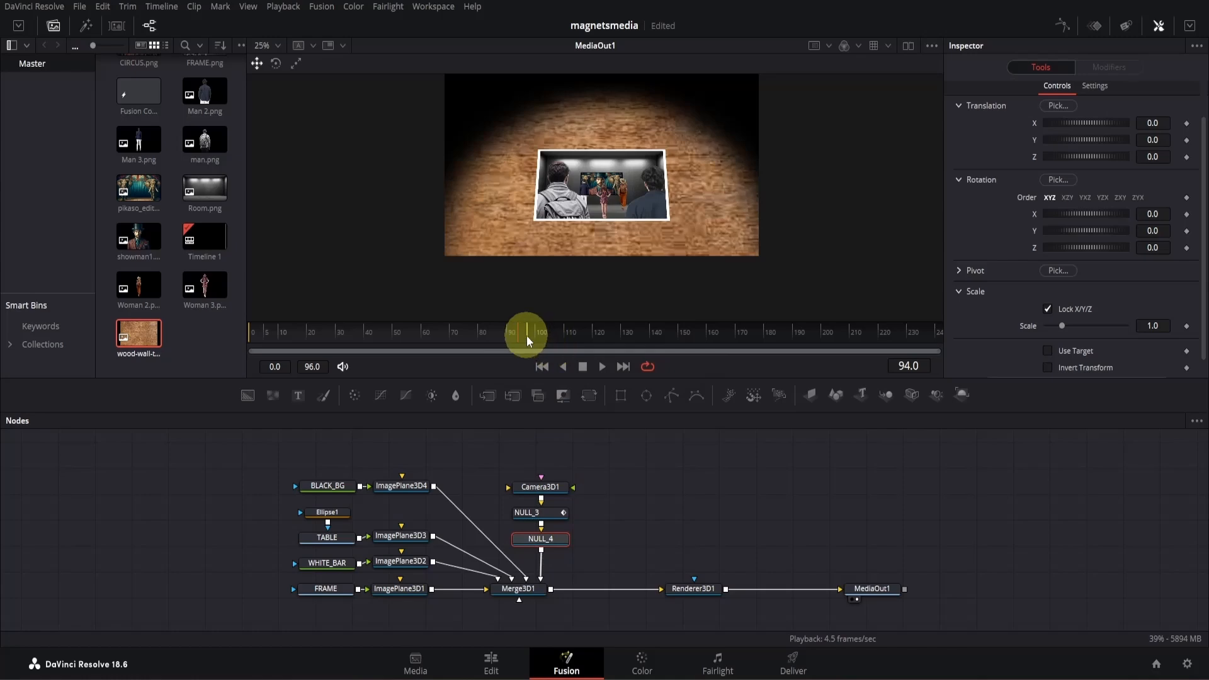
- Extend the render range's end to frame 157, select NULL_3, and go to its last keyframe at frame 90
drag(527, 337, 701, 338)
click(540, 512)
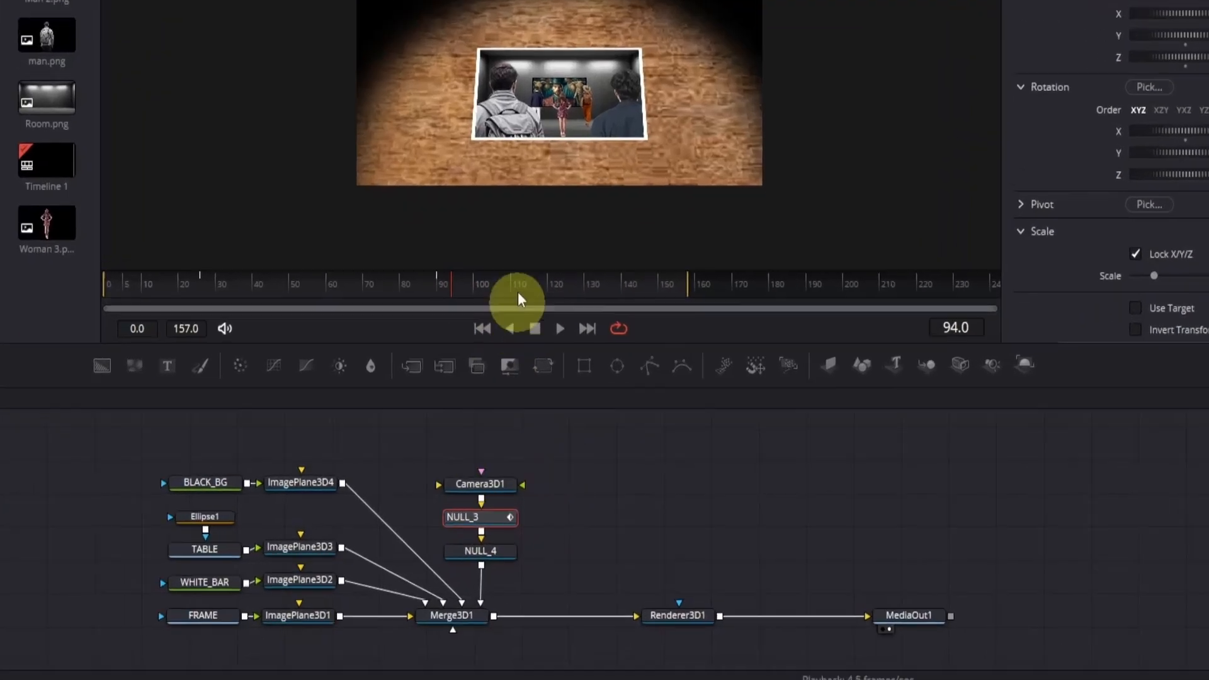
click(437, 287)
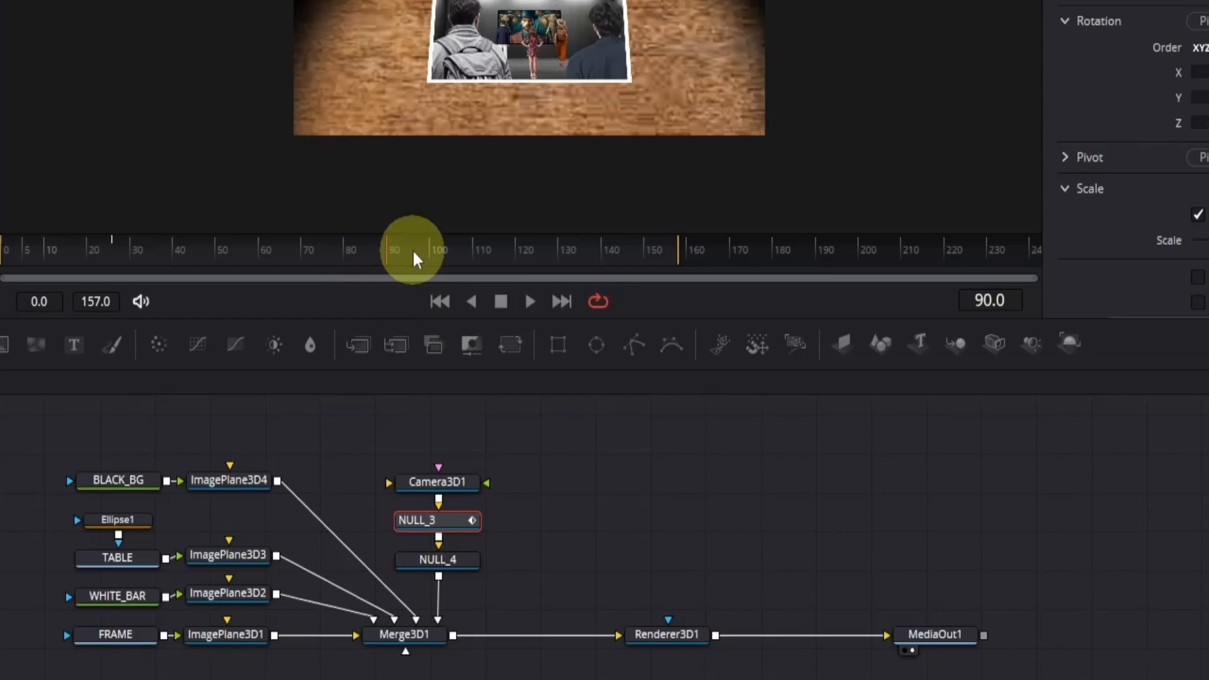
- Keyframe NULL_4's Y translation at 0.0 on frame 75
click(323, 252)
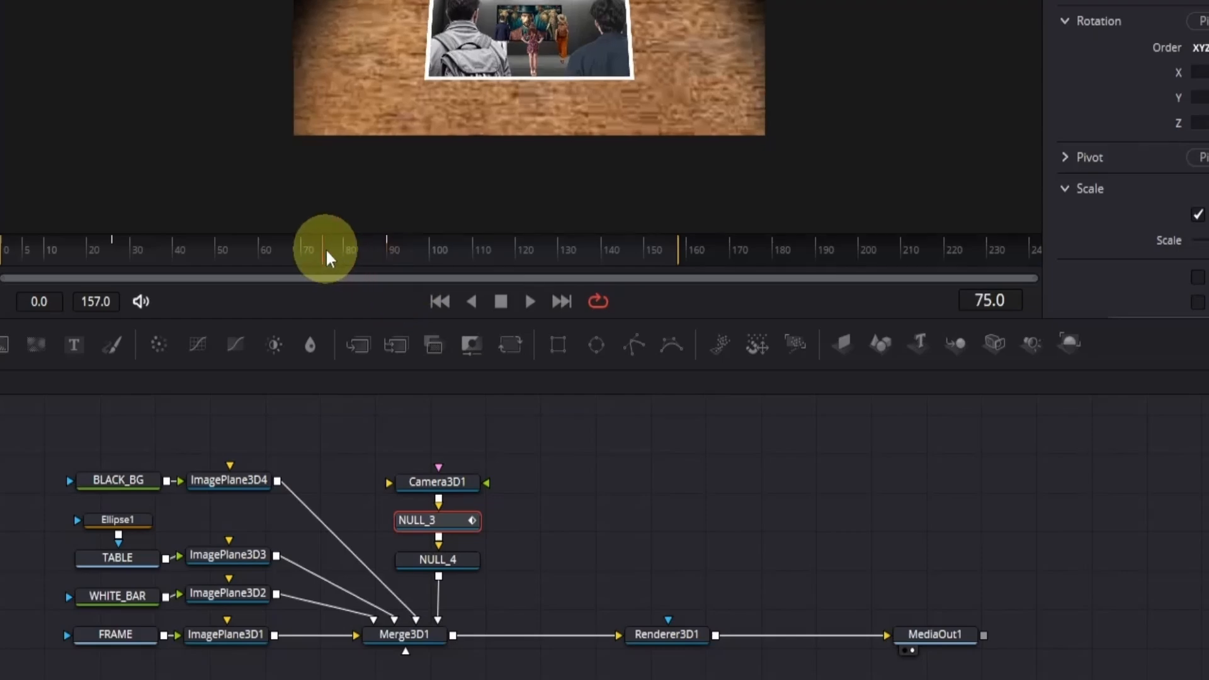
click(438, 559)
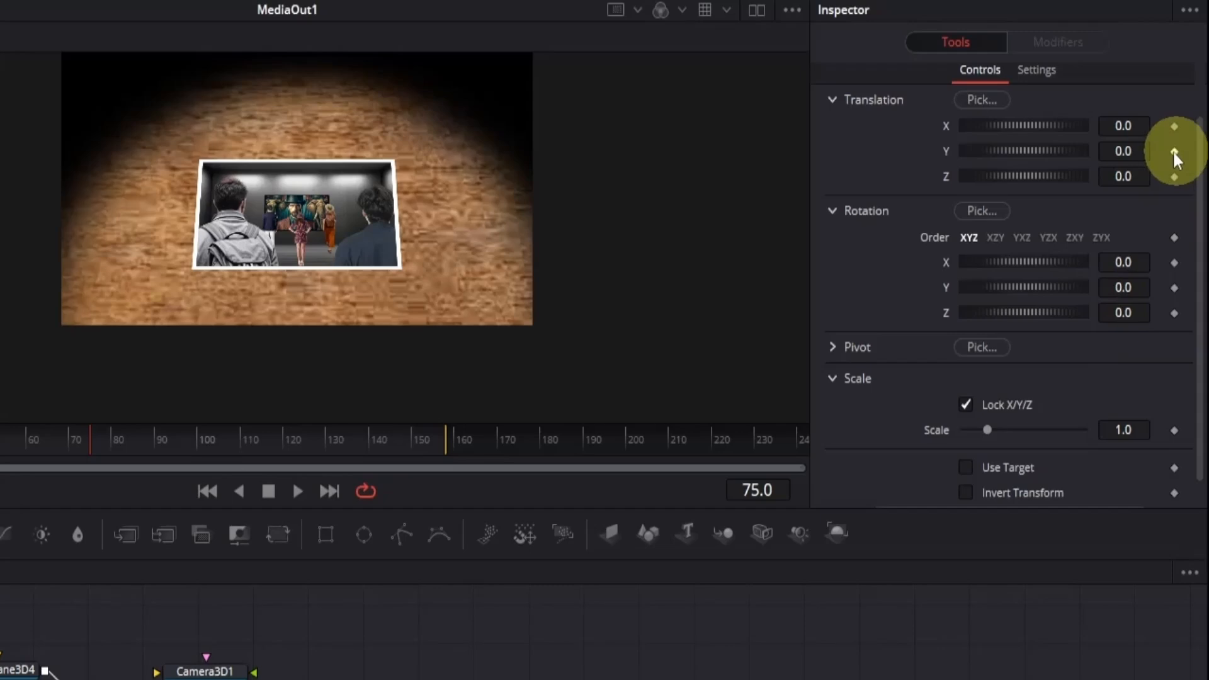
click(1174, 152)
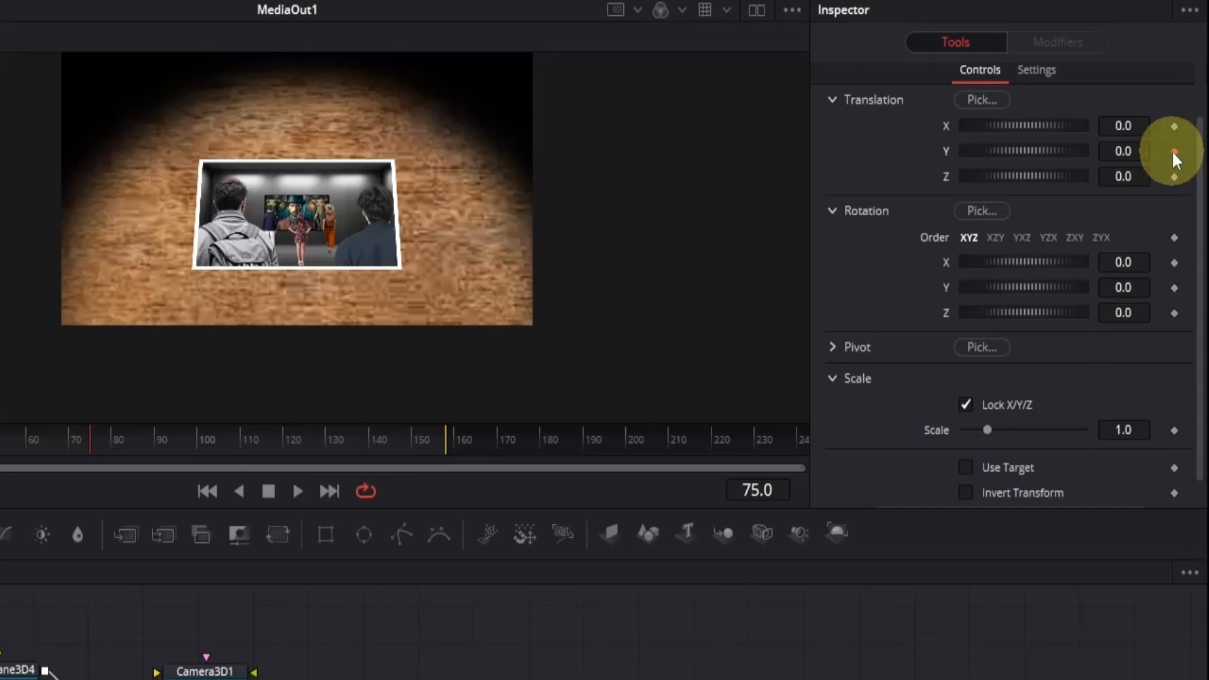
- Extend the render range's end to frame 199, and lower NULL_4's Y translation at frame 165
click(410, 437)
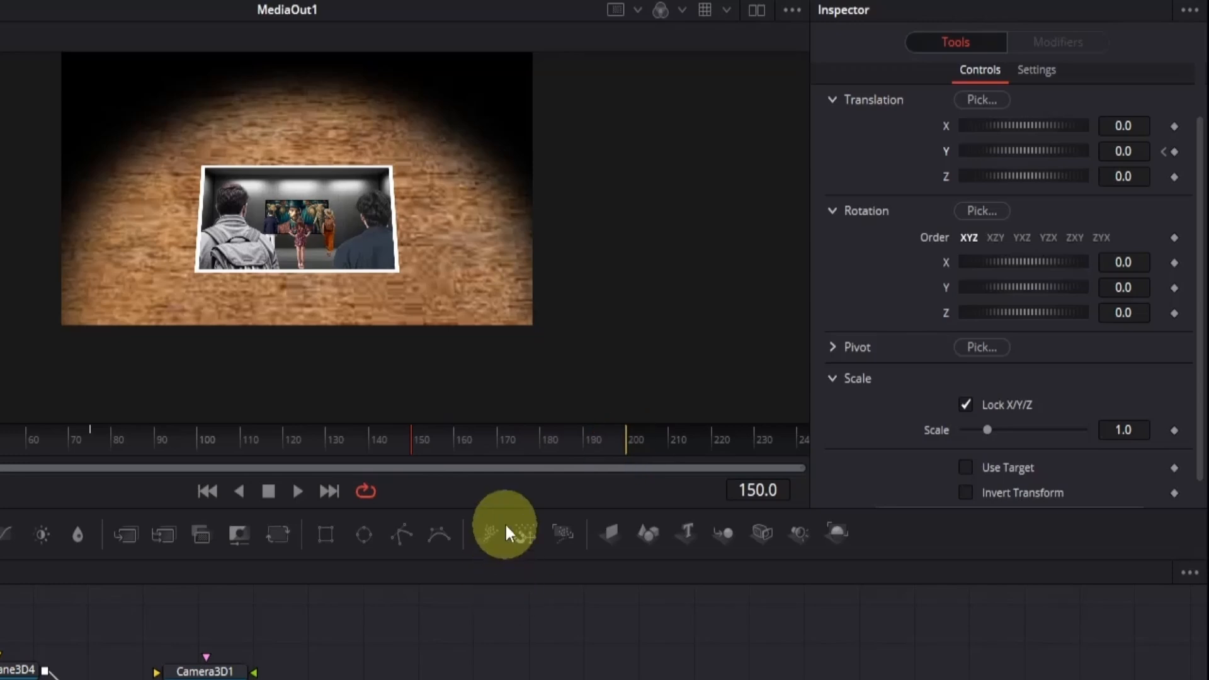
click(476, 441)
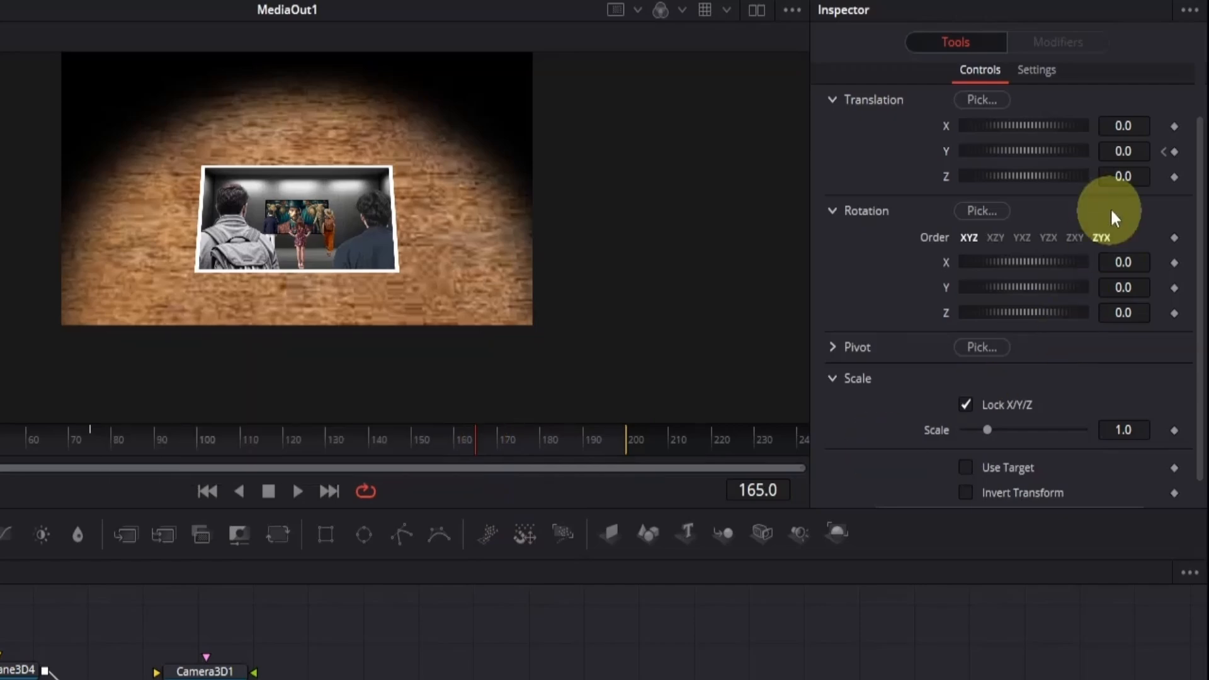
drag(1123, 151, 82, 240)
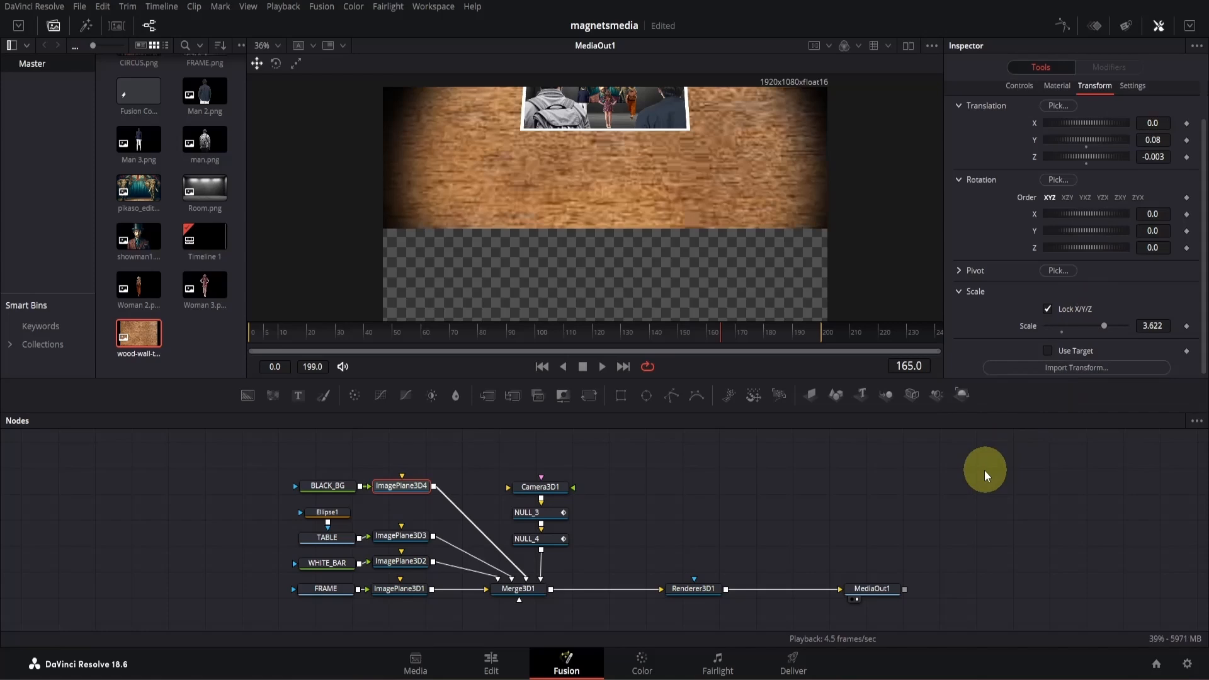
- Enlarge the table's Ellipse1 mask to about 0.73 wide by 0.70 high, and lower its center to about Y 0.24
click(327, 512)
scroll(730, 304, down, 2)
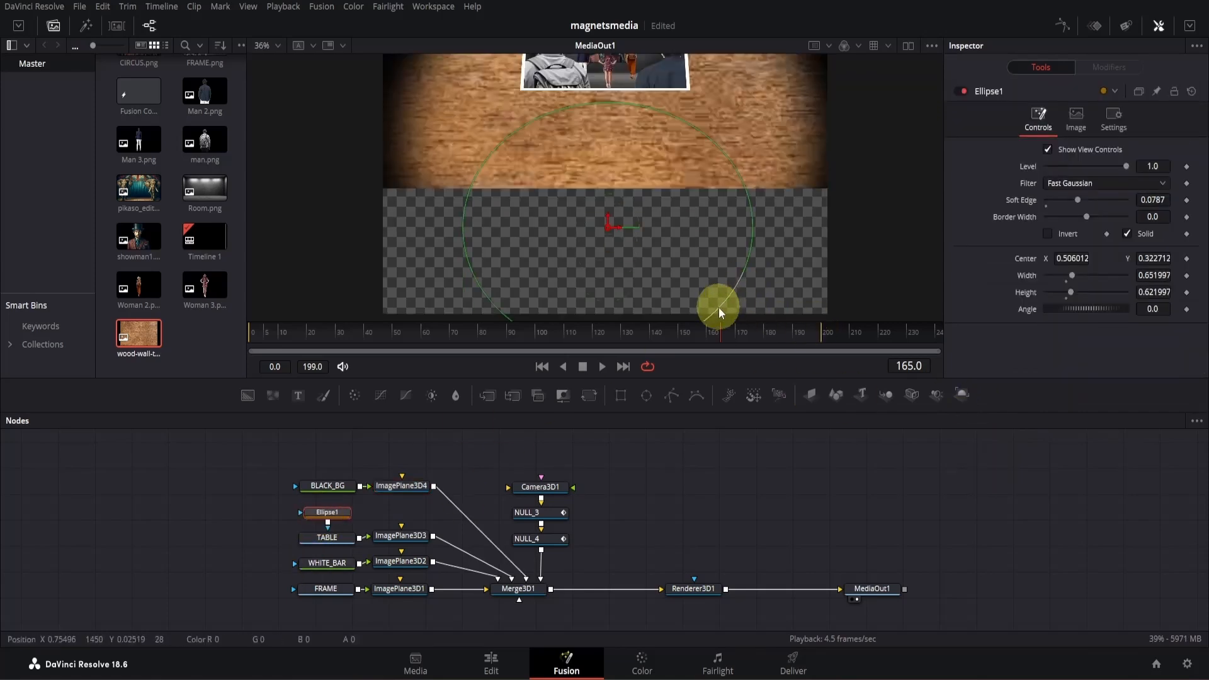
drag(720, 307, 747, 298)
drag(610, 215, 611, 236)
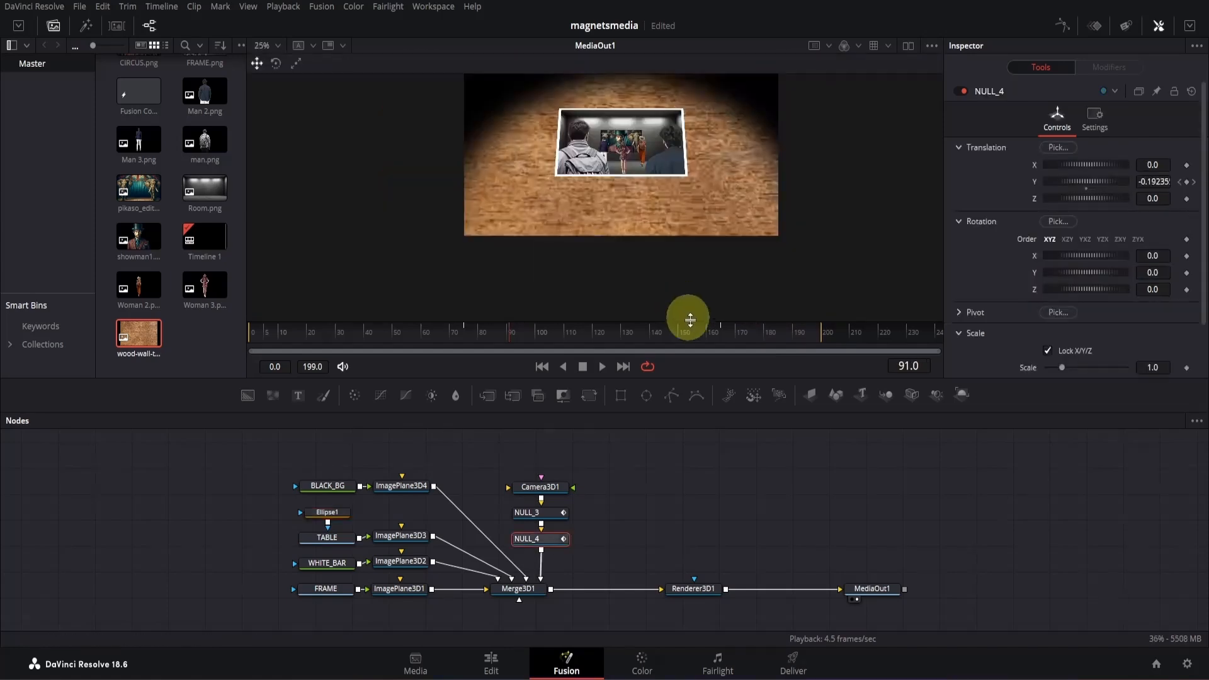
- Set NULL_4's Y translation to -2.14 at frame 165, and scrub through the camera move
drag(693, 329, 721, 327)
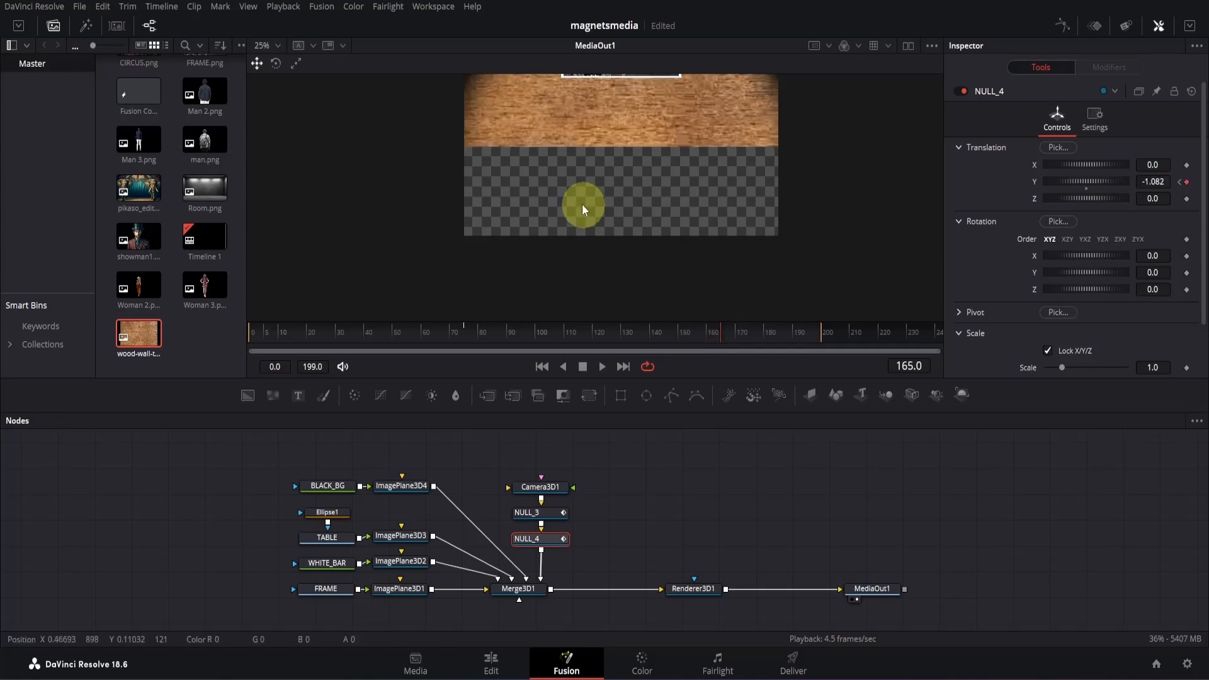
drag(1152, 181, 609, 286)
drag(455, 332, 795, 327)
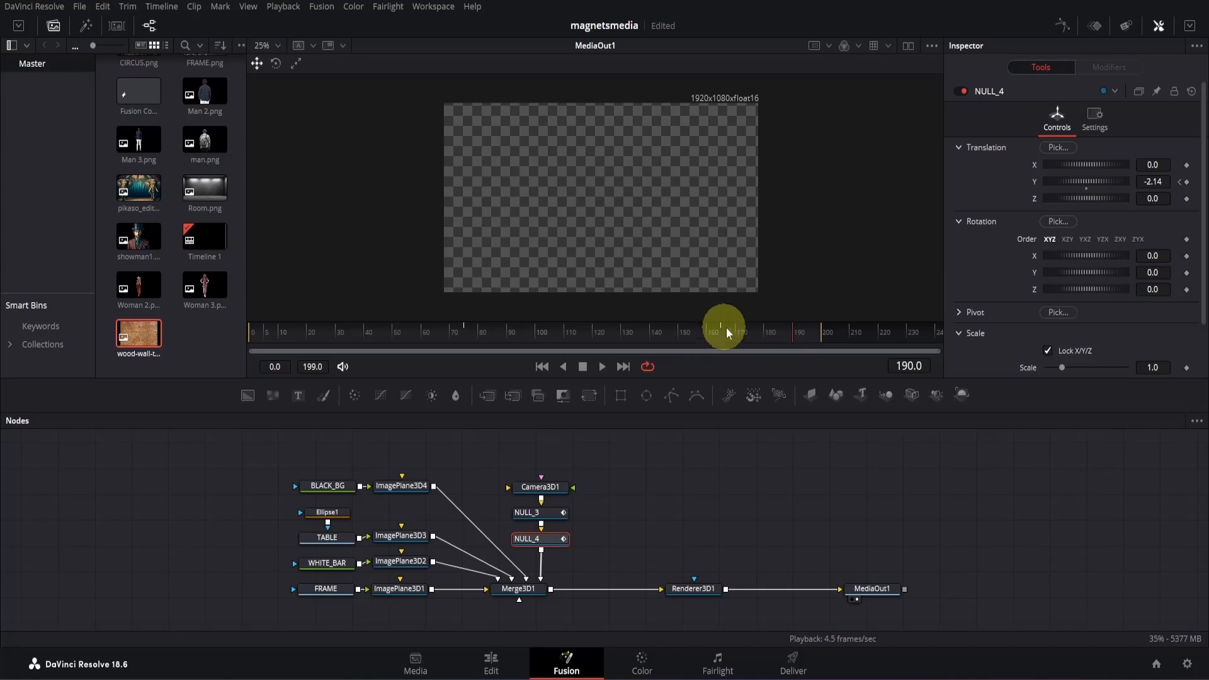
- Smooth both keyframes of NULL_4's Y Offset curve in the Spline editor and increase their Ease In
click(1063, 25)
drag(848, 535, 1207, 647)
key(f)
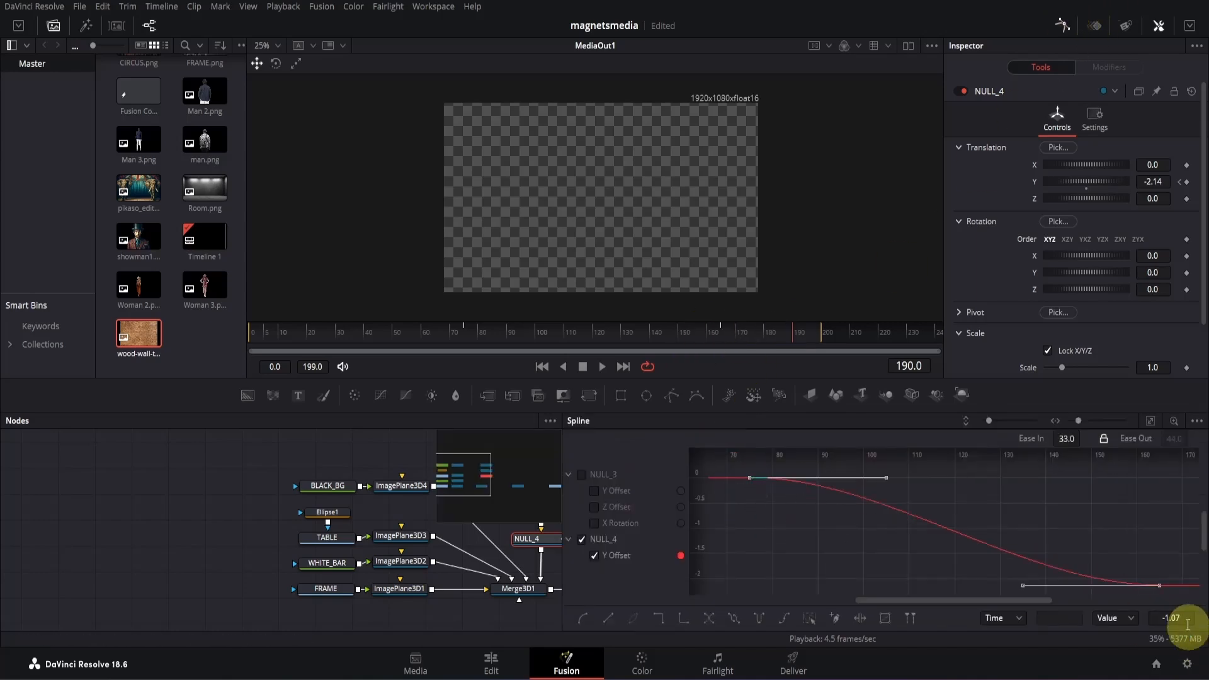
drag(1066, 439, 1151, 436)
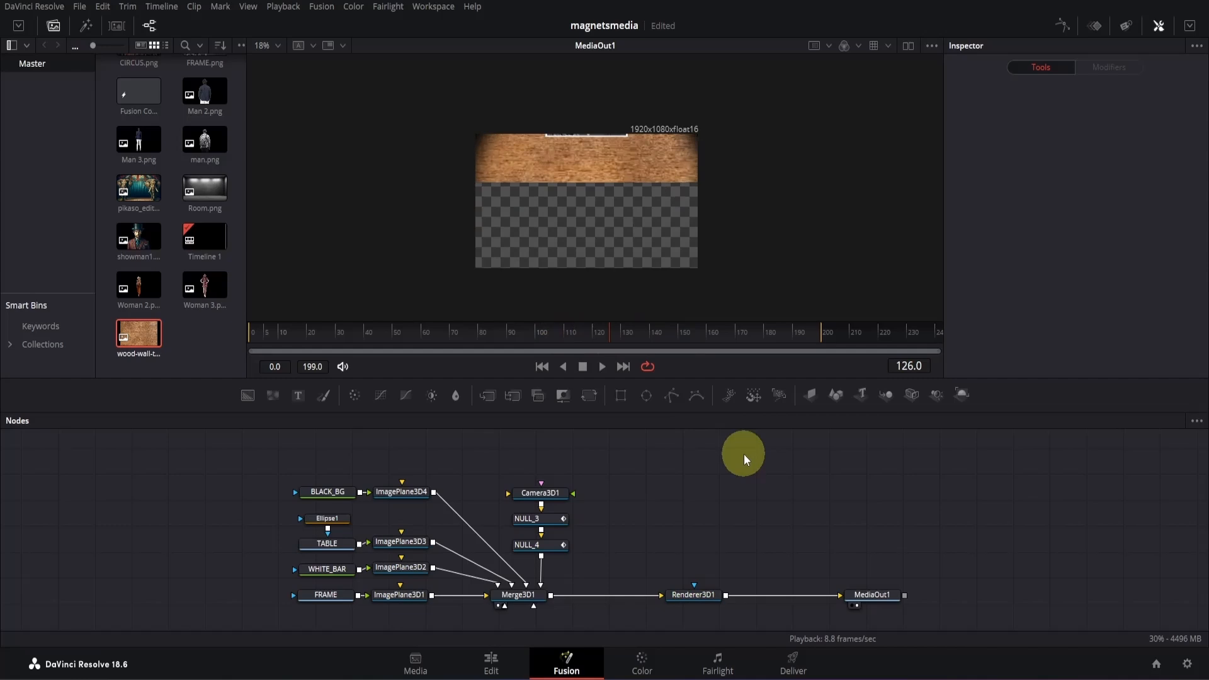
- Add another copy of wood-wall-textures.jpg above BLACK_BG in the node graph and rename it TABLE_EDGE
drag(149, 336, 364, 452)
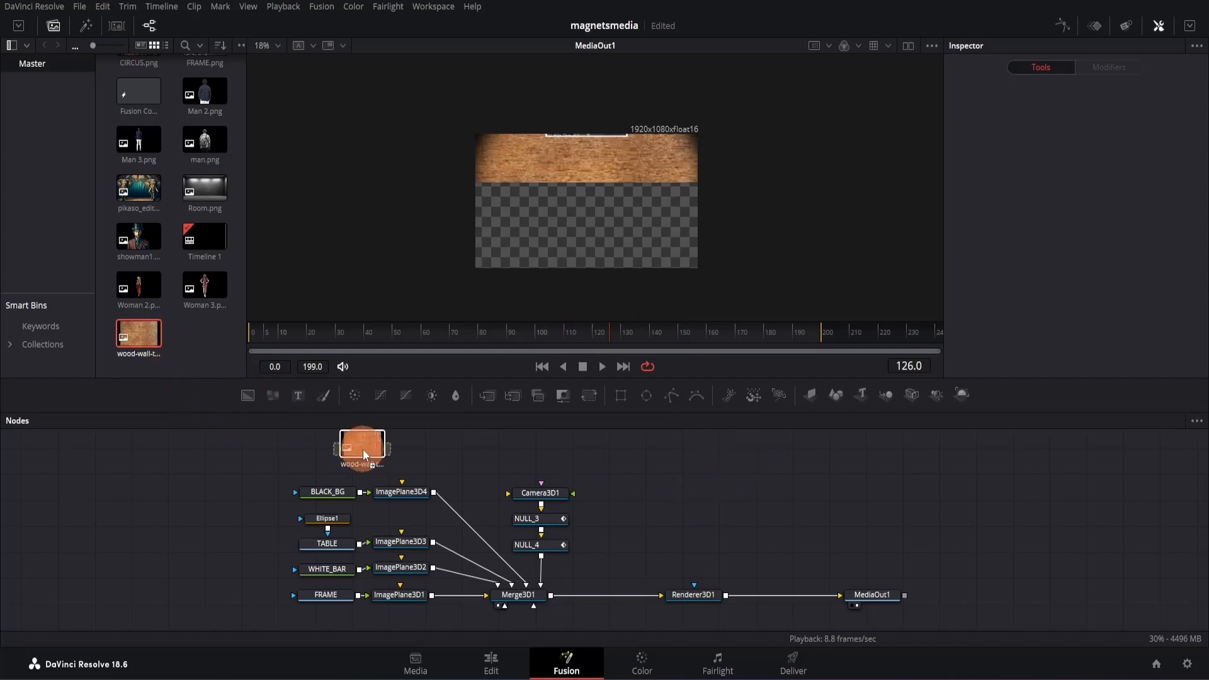
click(324, 463)
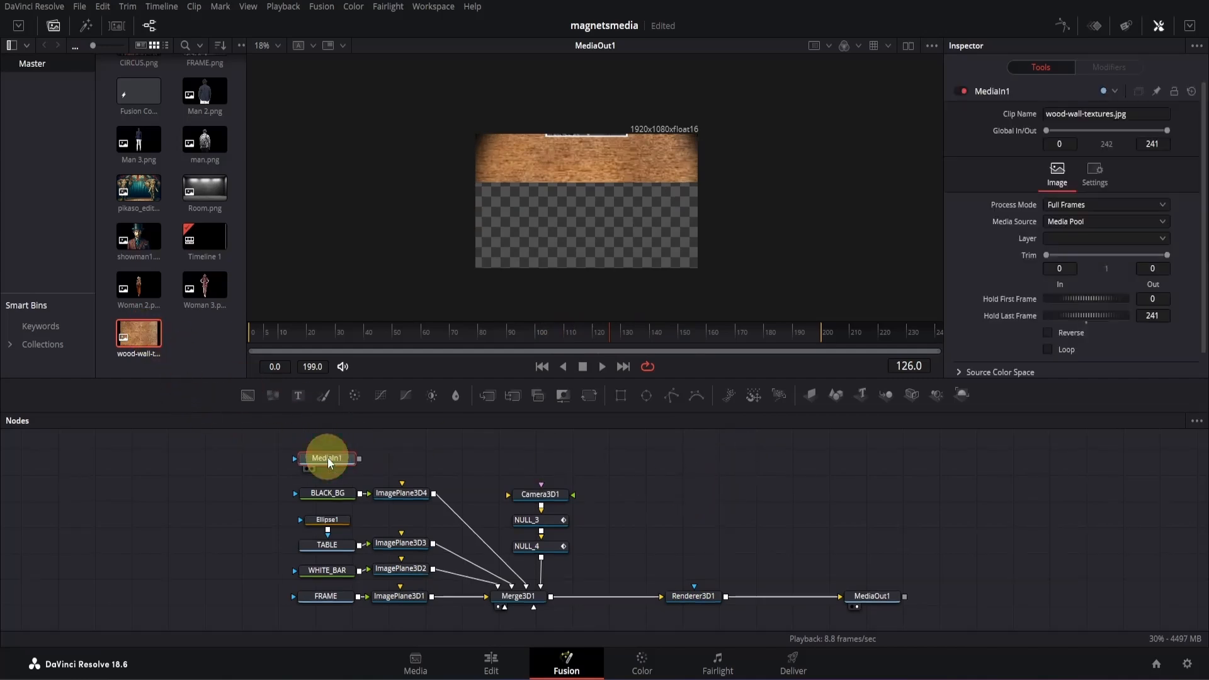
key(F2)
text(TABLE_EDGE)
key(Return)
- Add an image plane to TABLE_EDGE, connect it to Merge3D1, and set its Y translation to -1.312
click(811, 396)
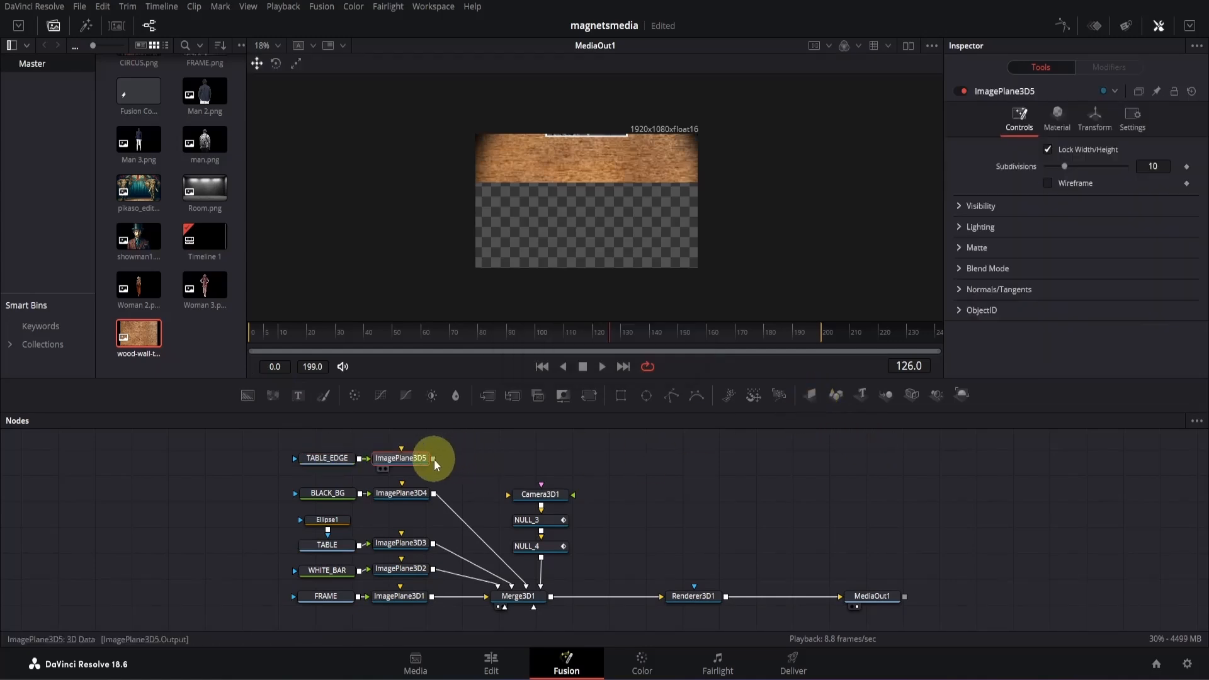
drag(433, 459, 521, 595)
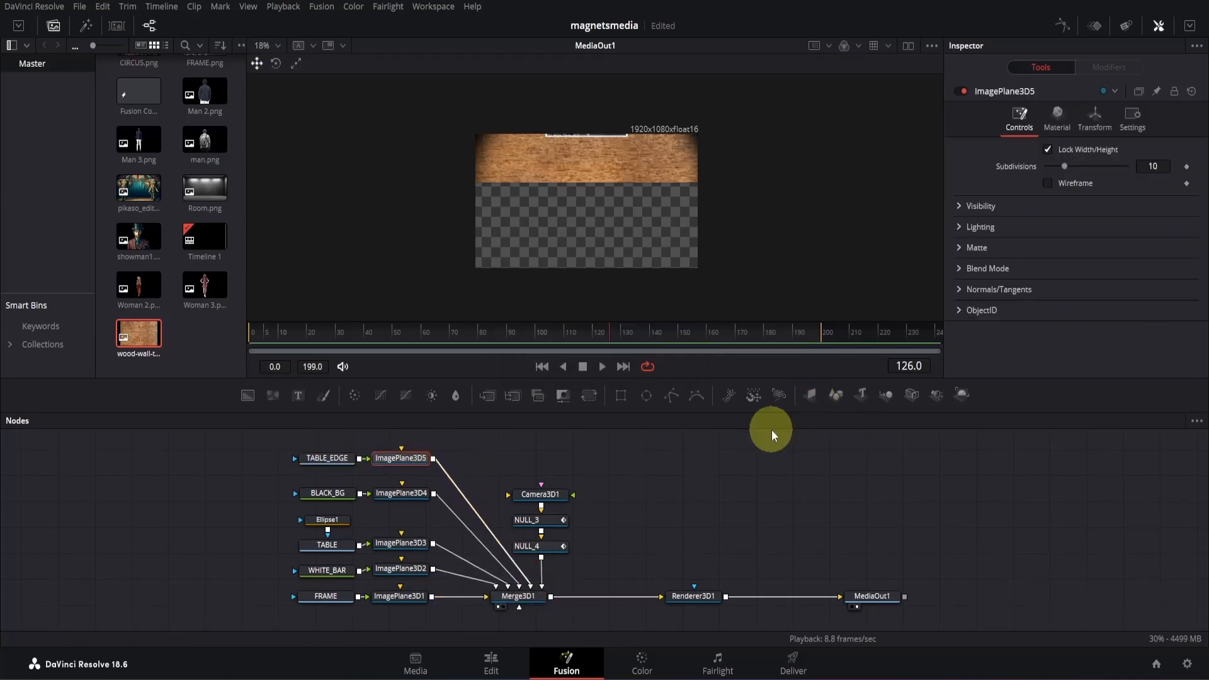
click(1094, 117)
drag(1157, 184, 327, 454)
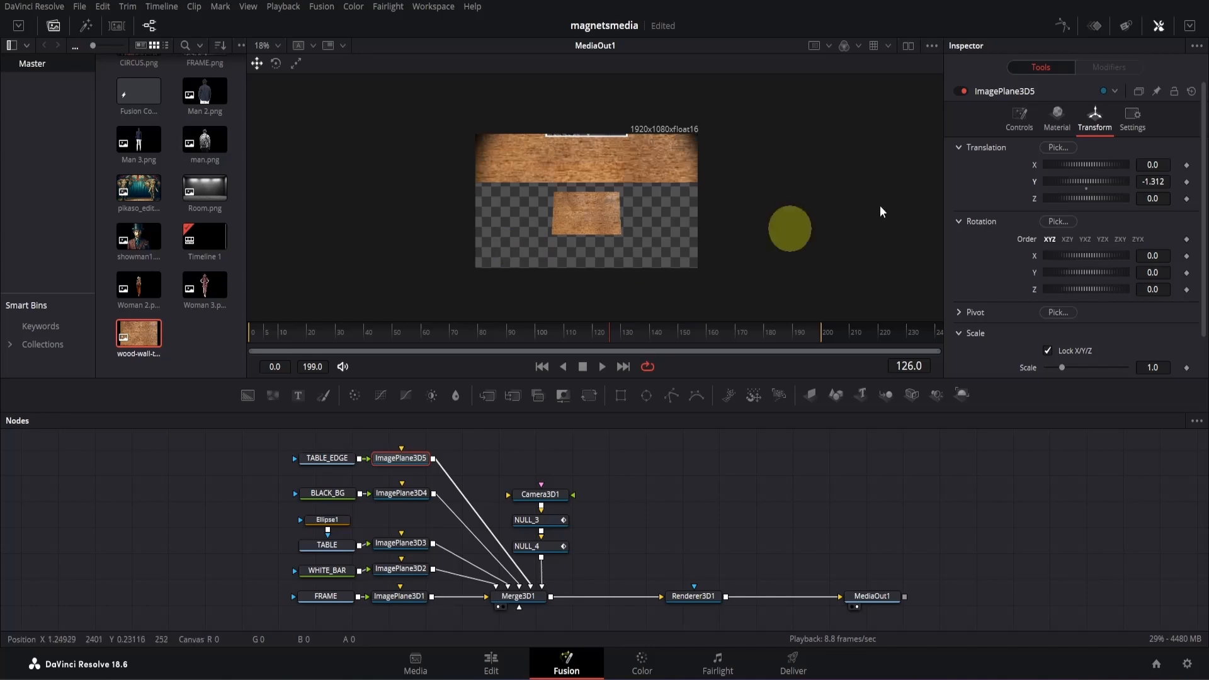
- Show TABLE_EDGE in a second viewer, and add a polygon mask to it with the mask temporarily disabled
click(908, 46)
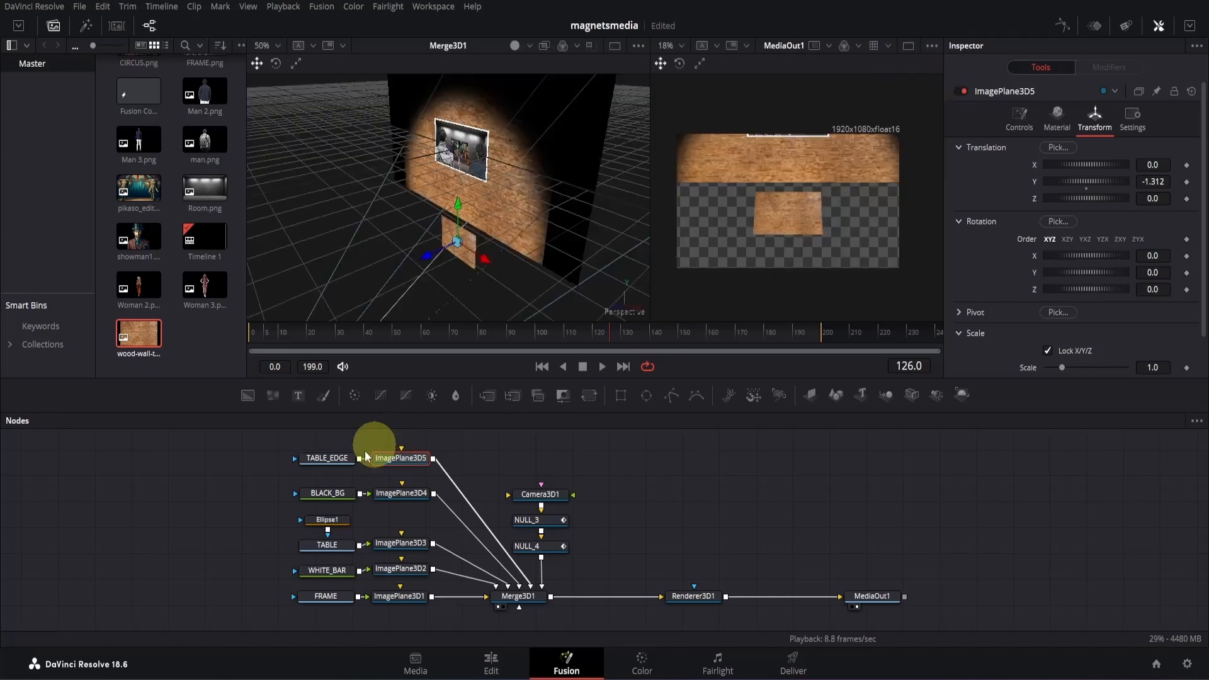
drag(327, 459, 446, 211)
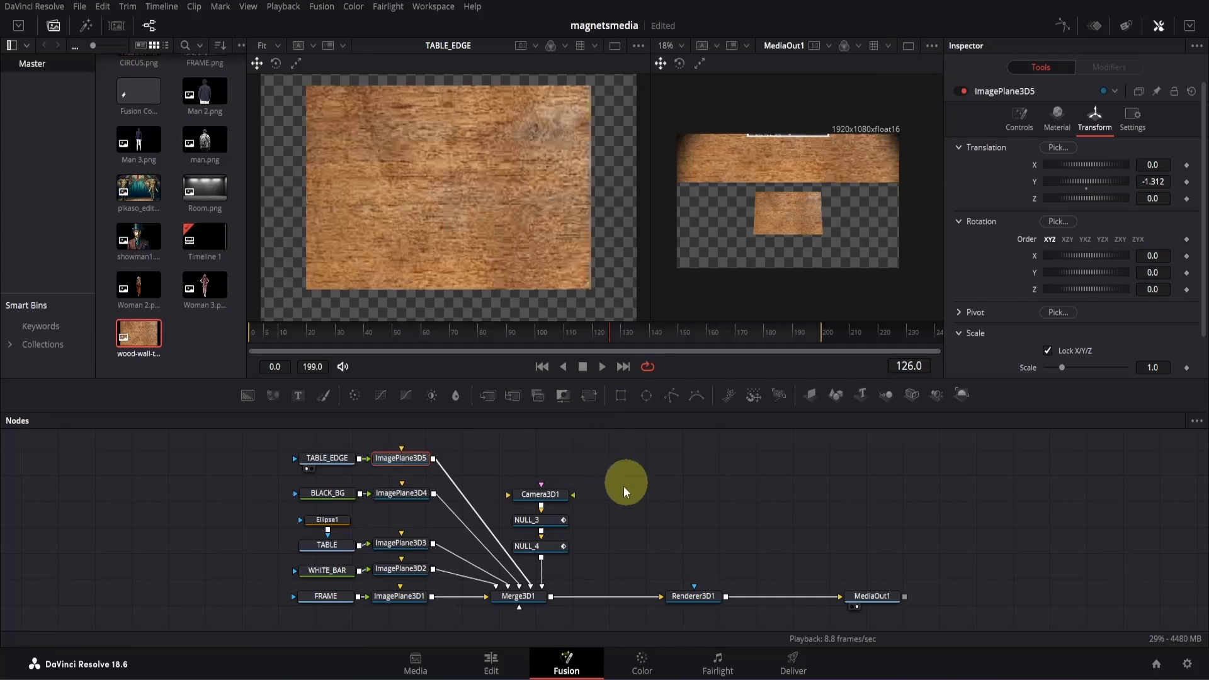
click(322, 464)
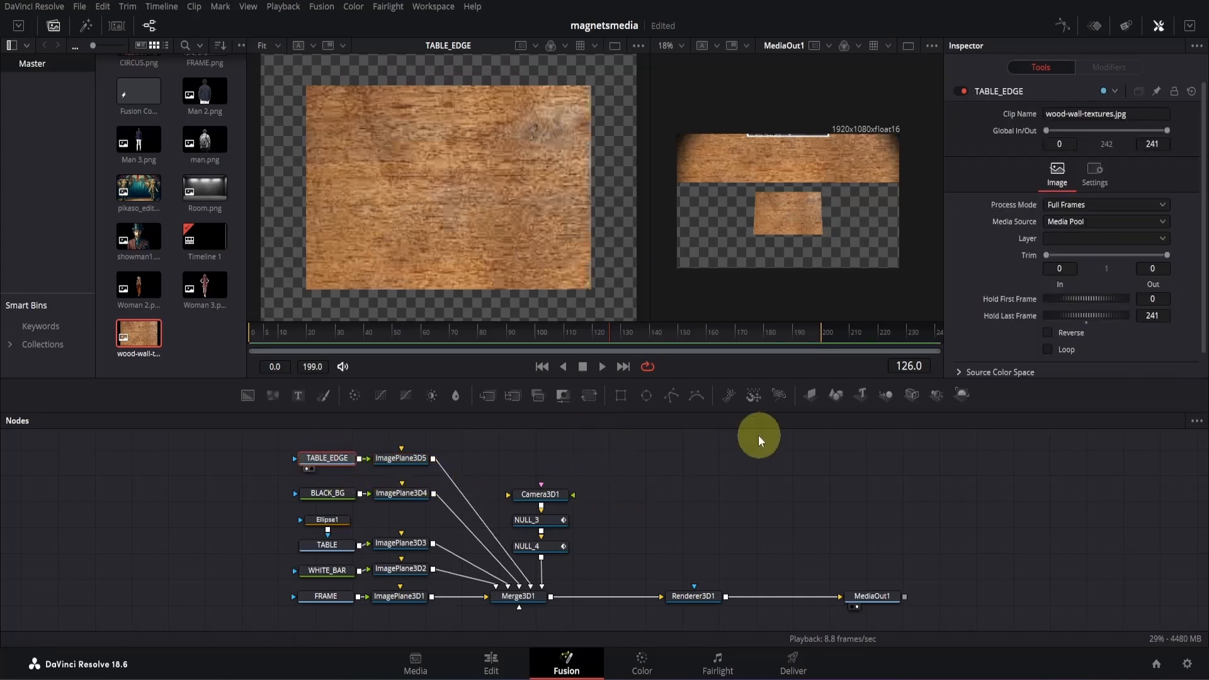
click(671, 397)
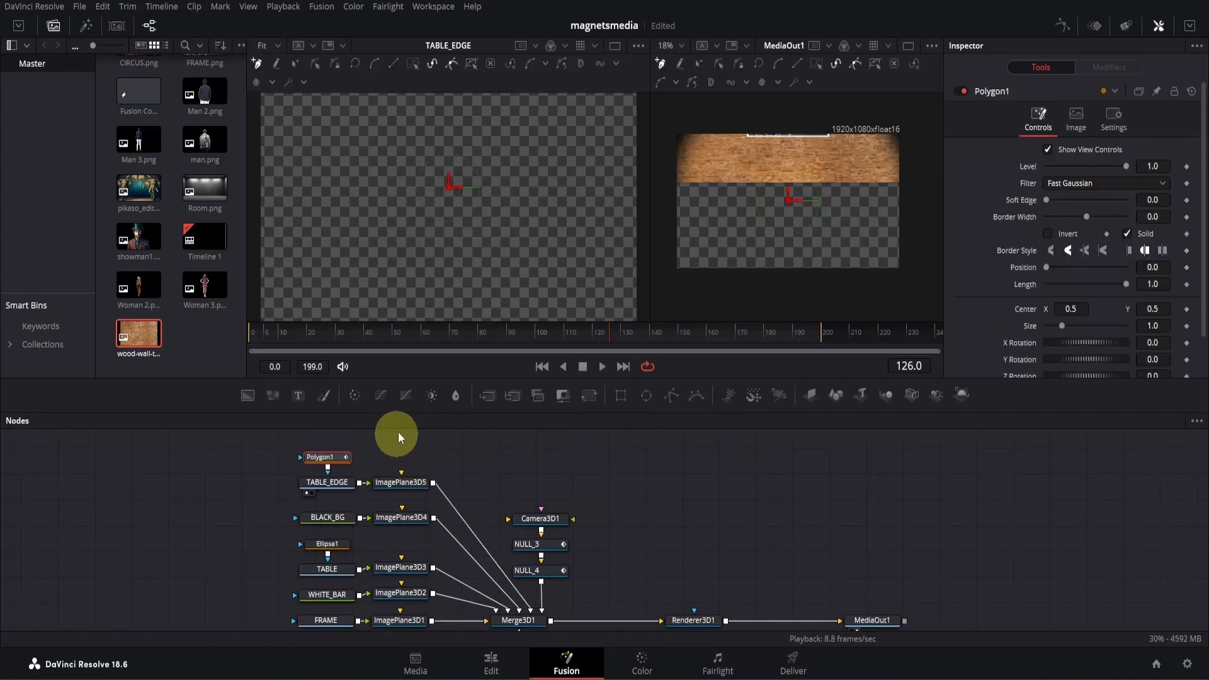
click(964, 92)
- Draw a closed, thin horizontal polygon around the wood texture's bottom strip, straighten its corners, and re-enable the mask
click(295, 265)
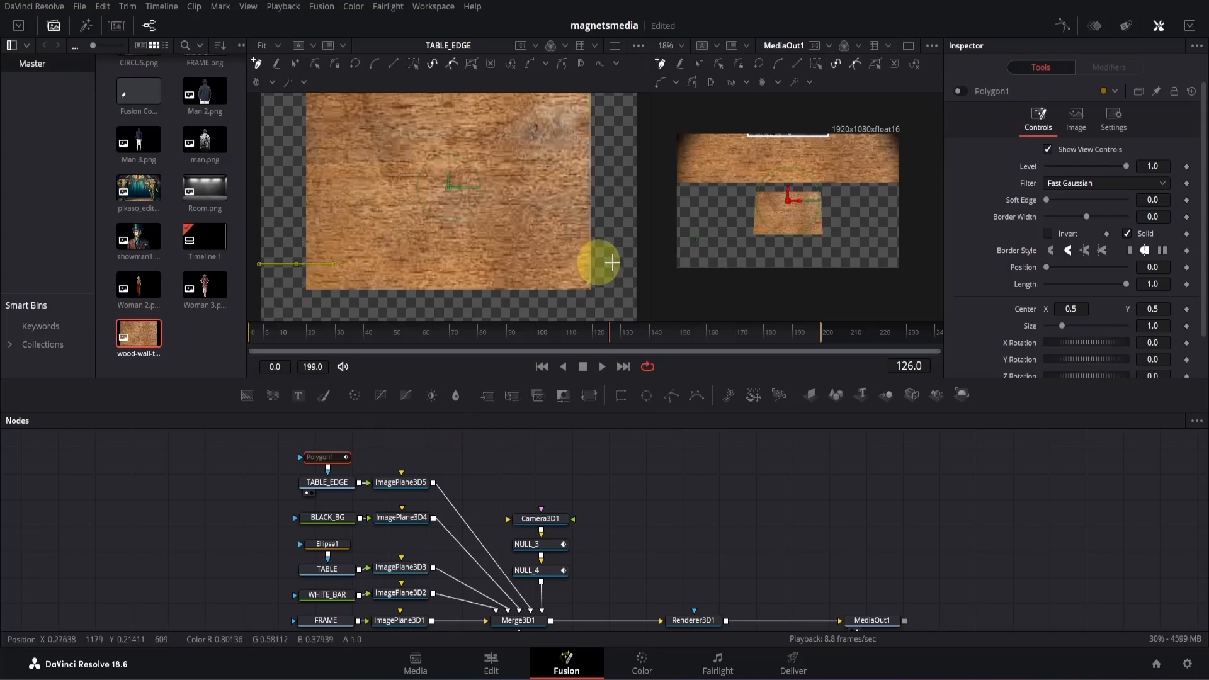
click(614, 262)
click(608, 305)
click(401, 307)
click(296, 265)
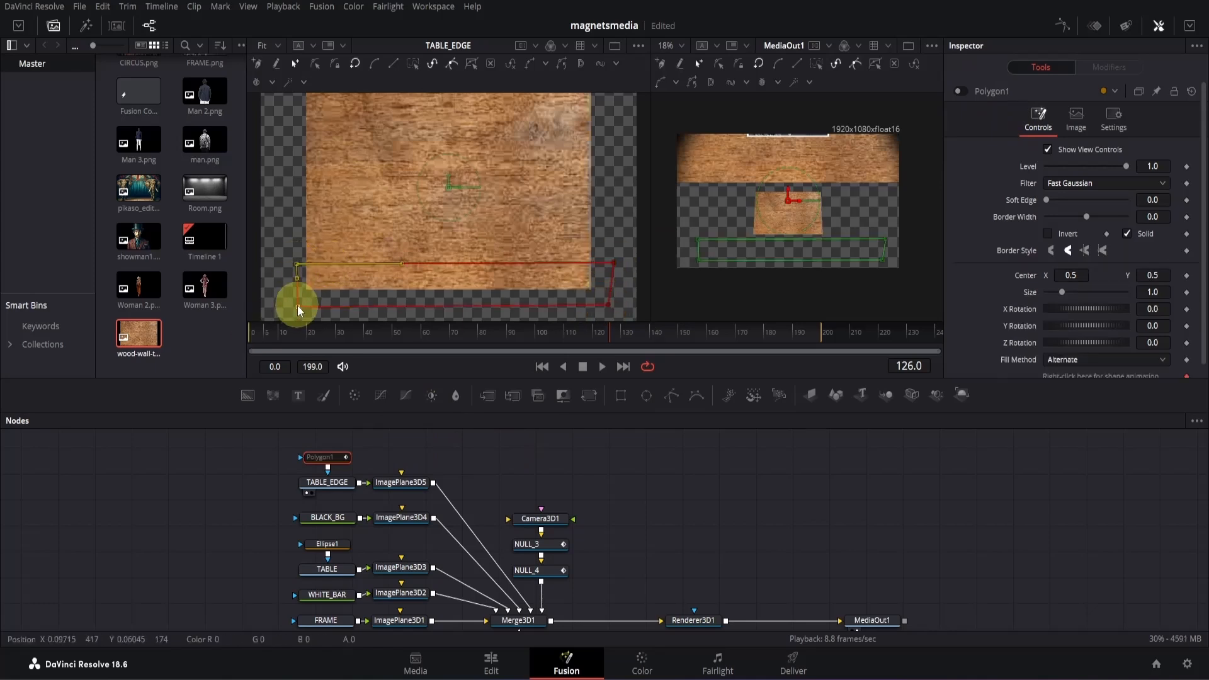
drag(298, 307, 299, 294)
drag(609, 305, 613, 266)
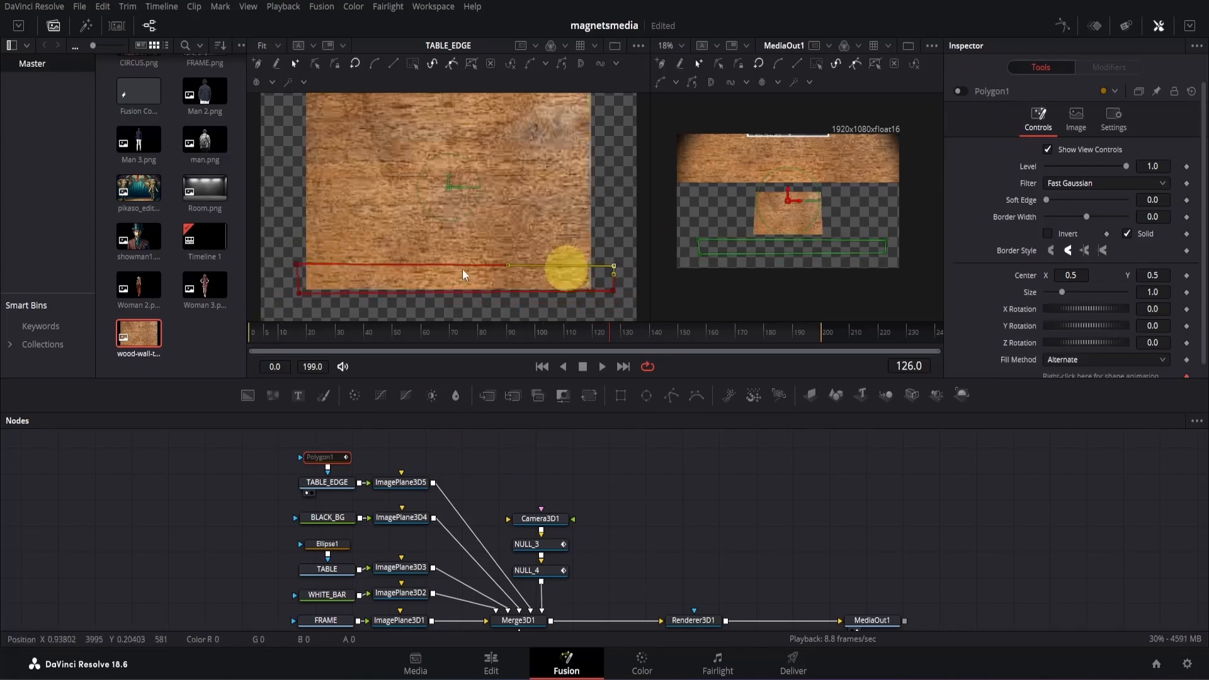
drag(297, 264, 299, 269)
click(961, 92)
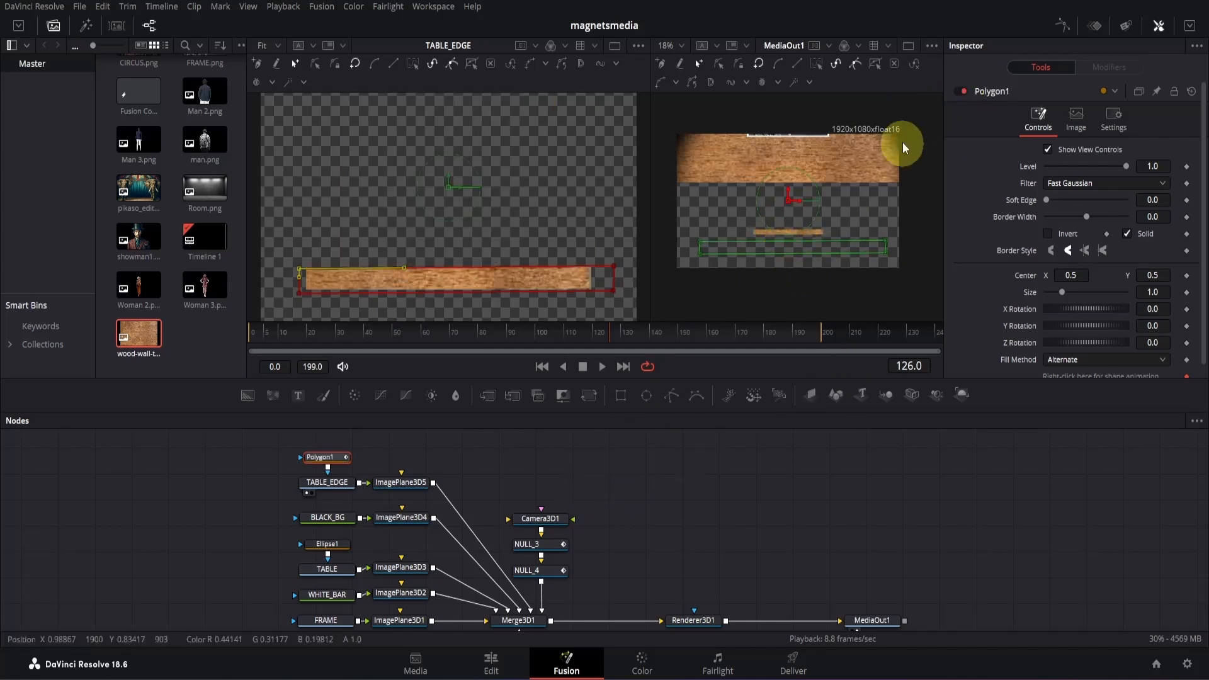
- Return to a single viewer, scale TABLE_EDGE's image plane to 4.134, and set its Y translation to -0.111 to meet the tabletop
click(908, 47)
scroll(636, 241, up, 4)
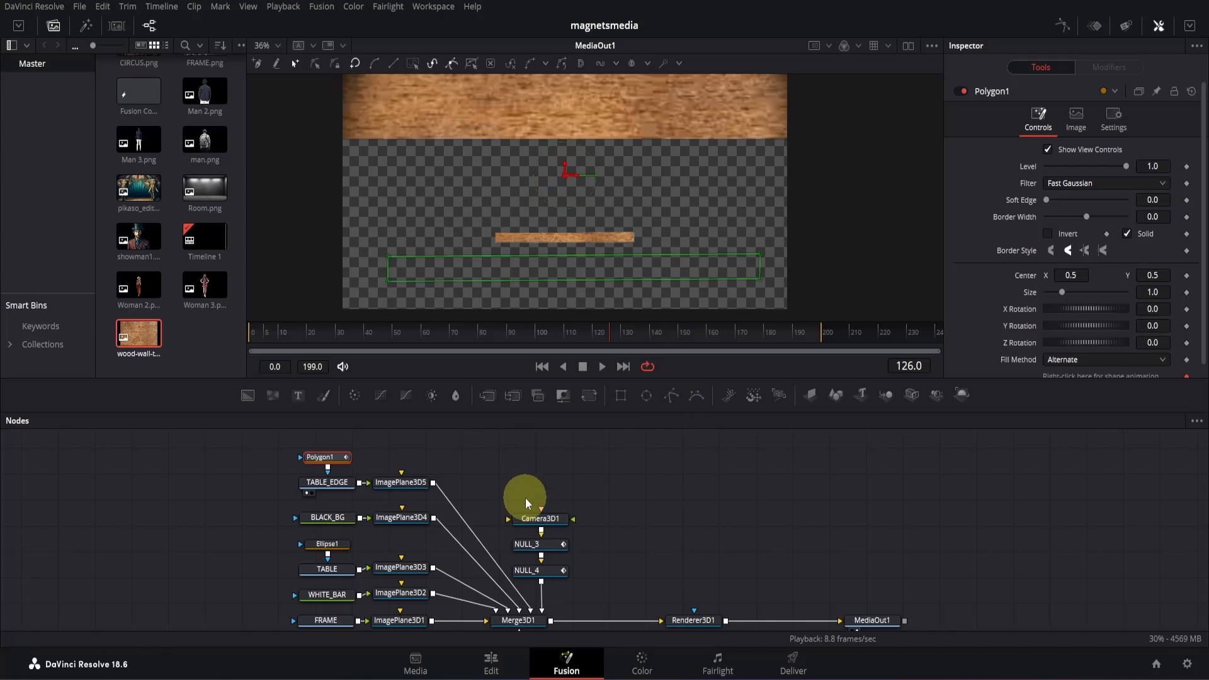
click(421, 487)
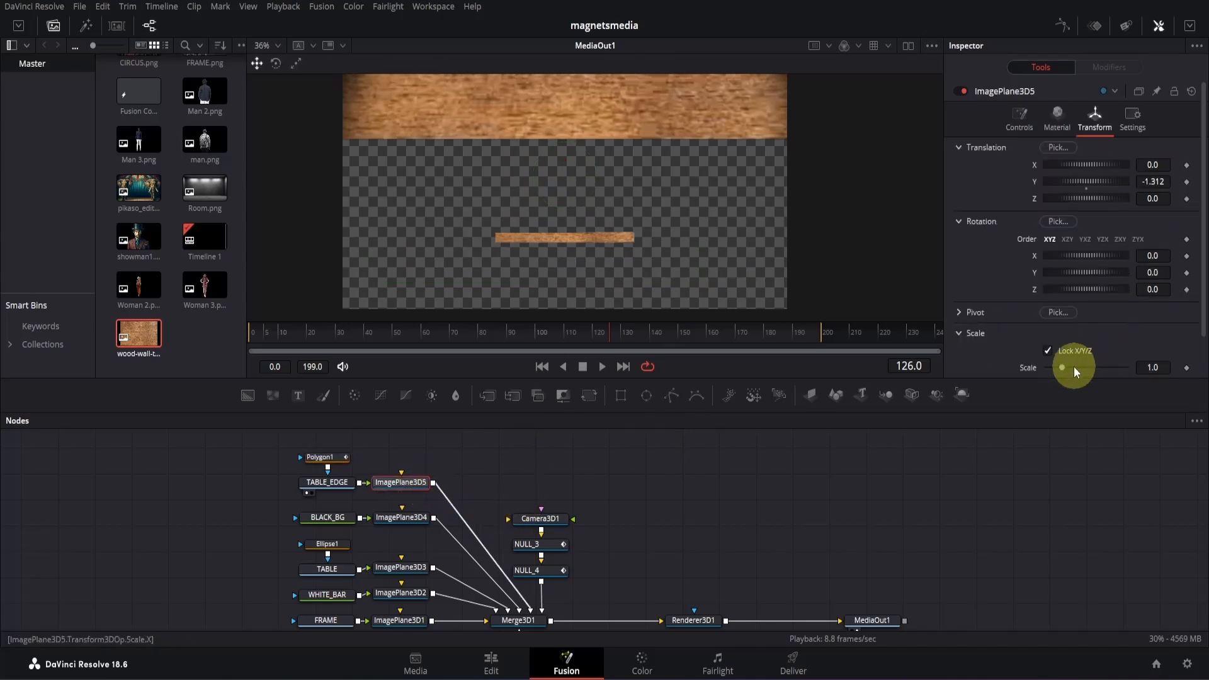
drag(1063, 368, 1097, 368)
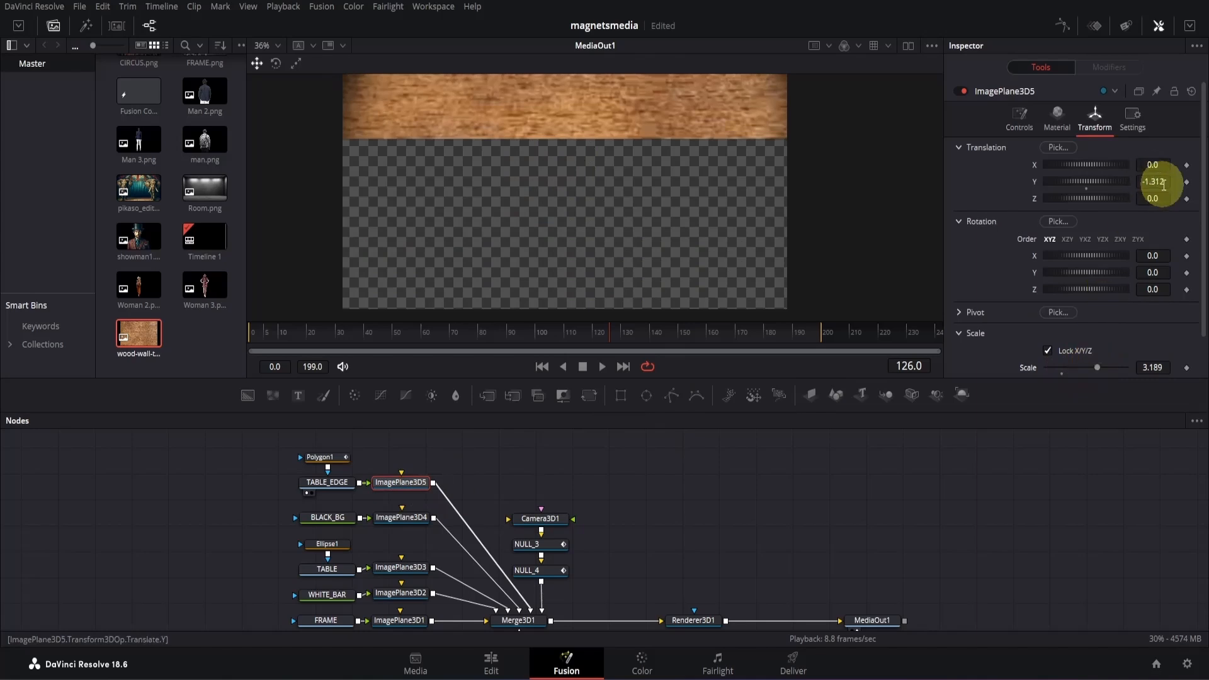
mouse_move(1148, 182)
mouse_down()
mouse_move(646, 179)
mouse_move(842, 154)
mouse_move(1132, 197)
mouse_up()
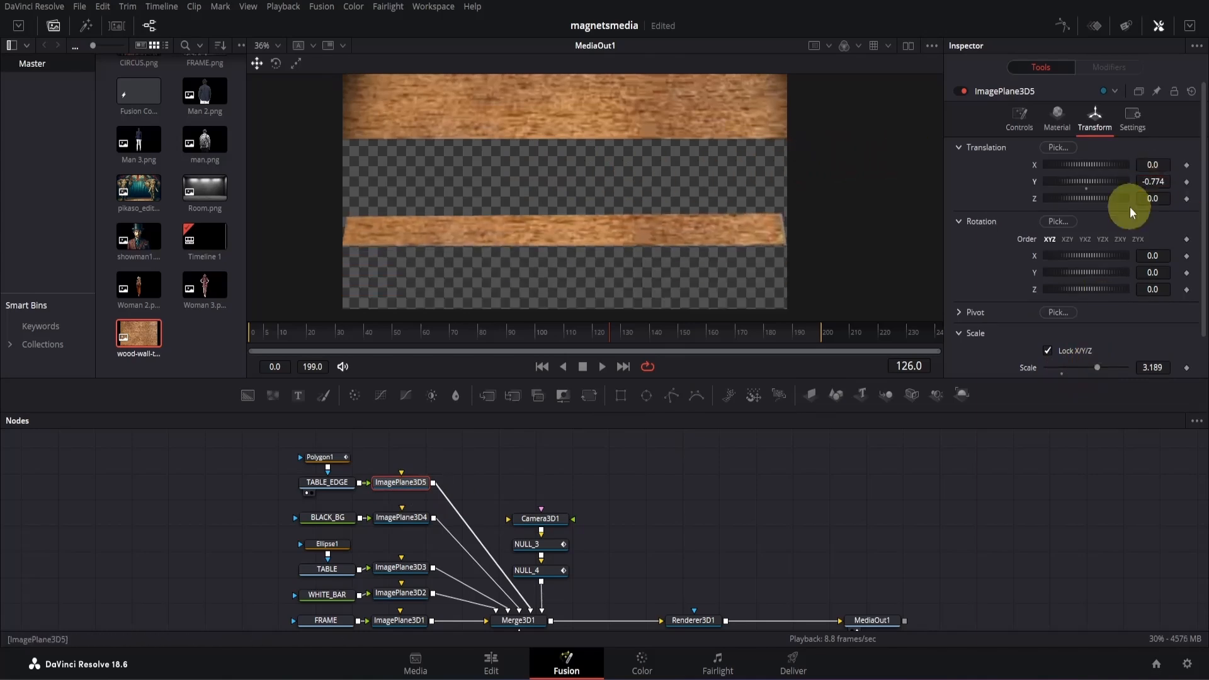
drag(1104, 368, 1113, 351)
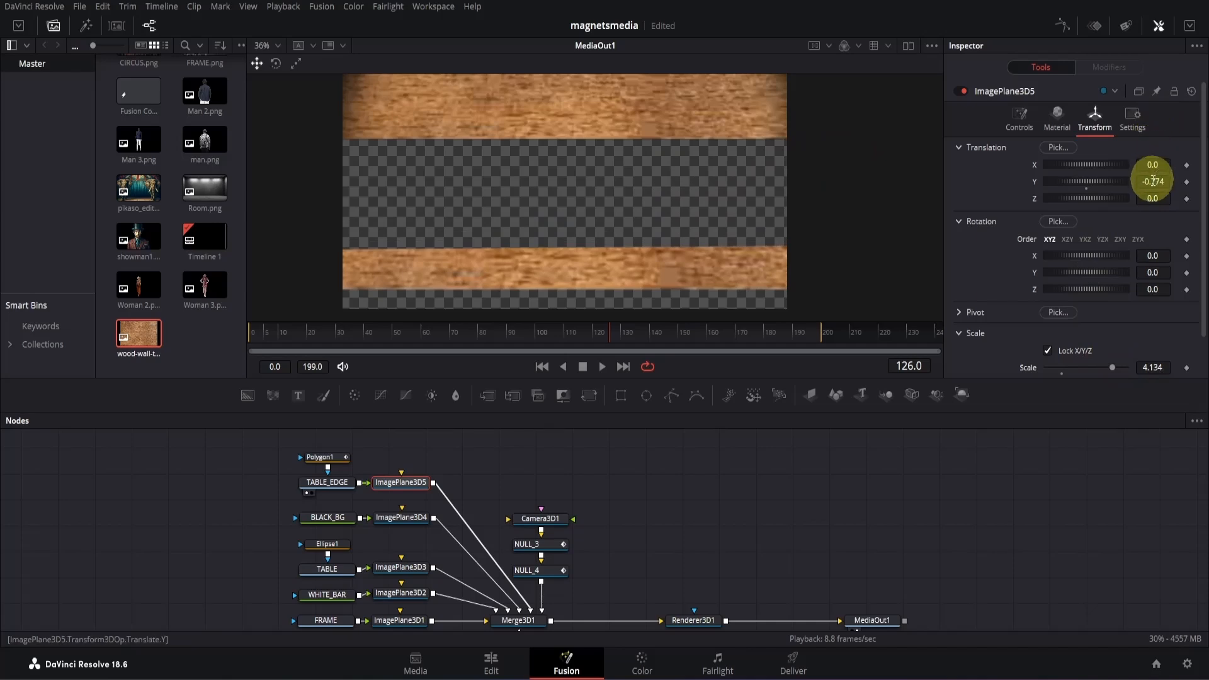
drag(1155, 183, 973, 21)
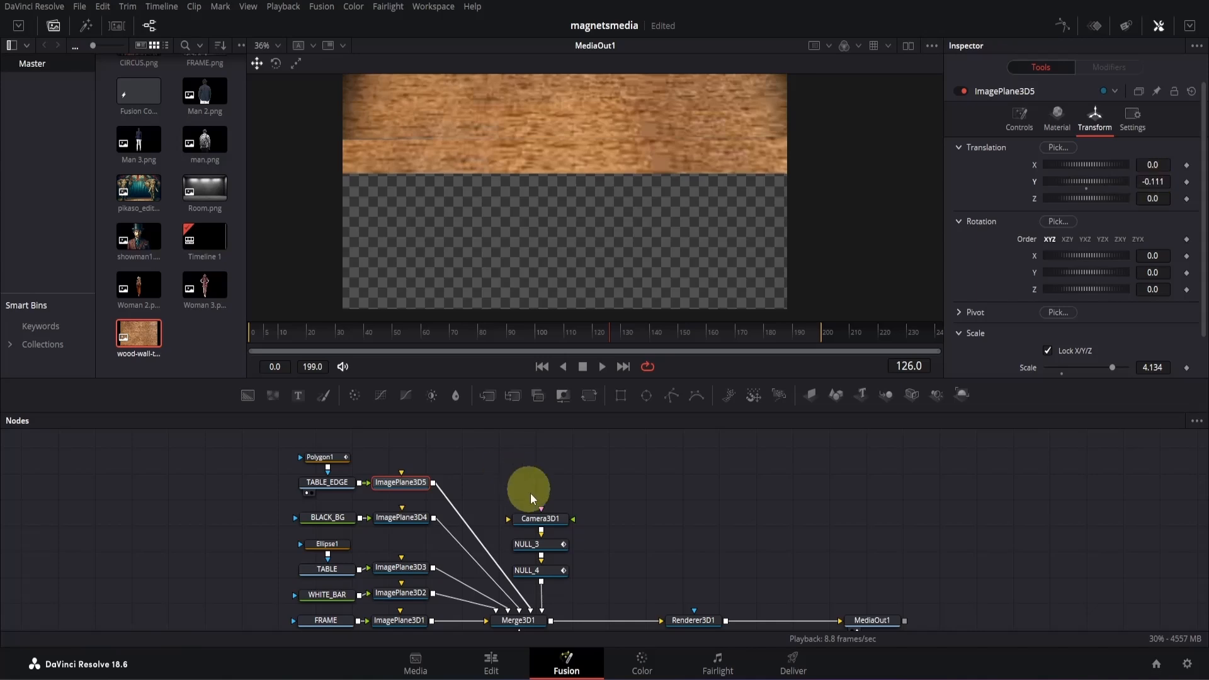
- Raise the two lower corner points of Polygon1 to make the table edge strip thinner and level
click(335, 461)
click(389, 256)
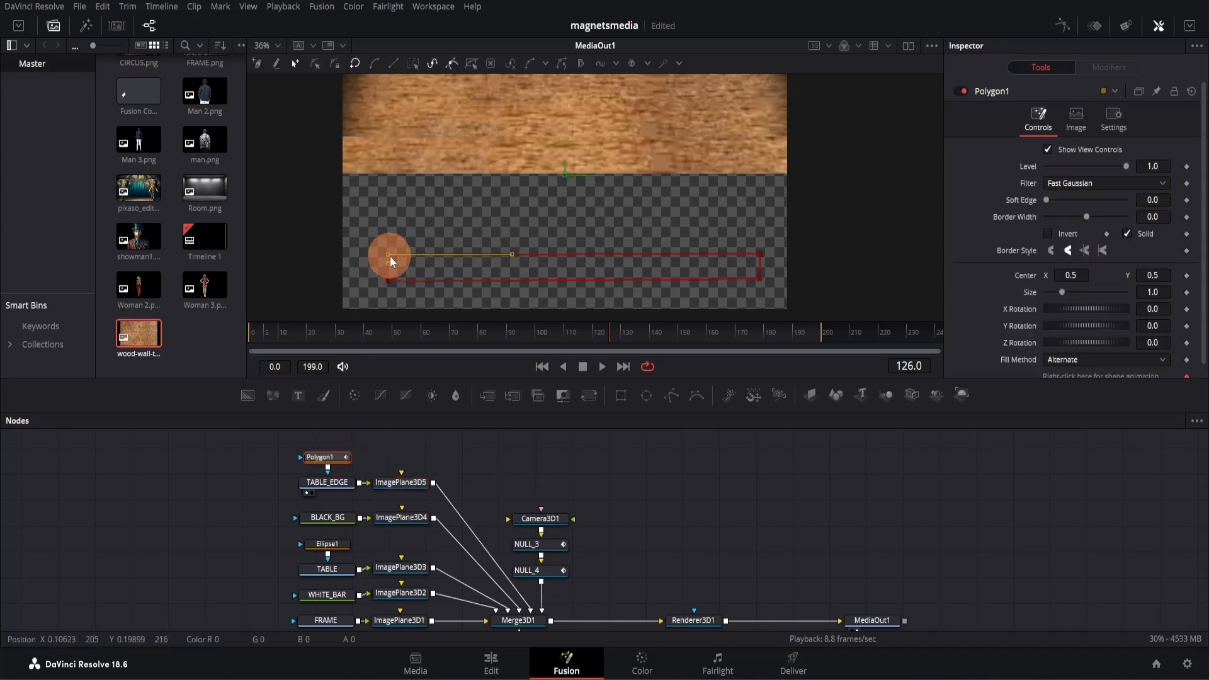
click(388, 281)
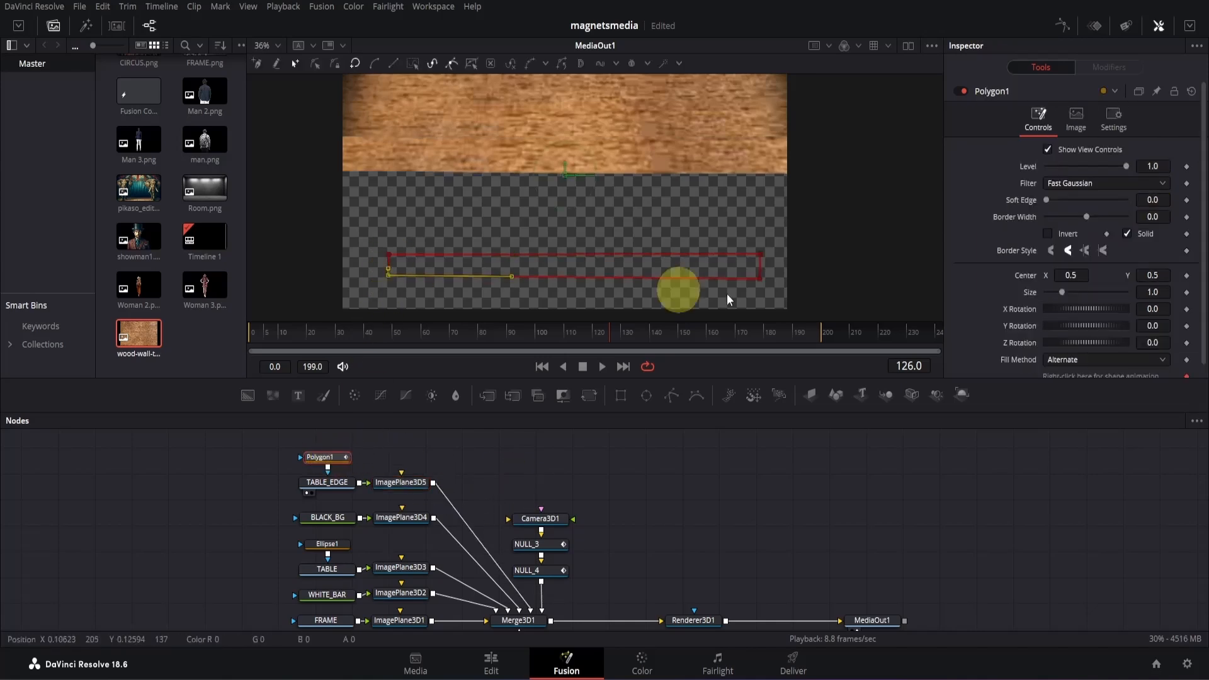
click(761, 277)
drag(761, 278, 761, 272)
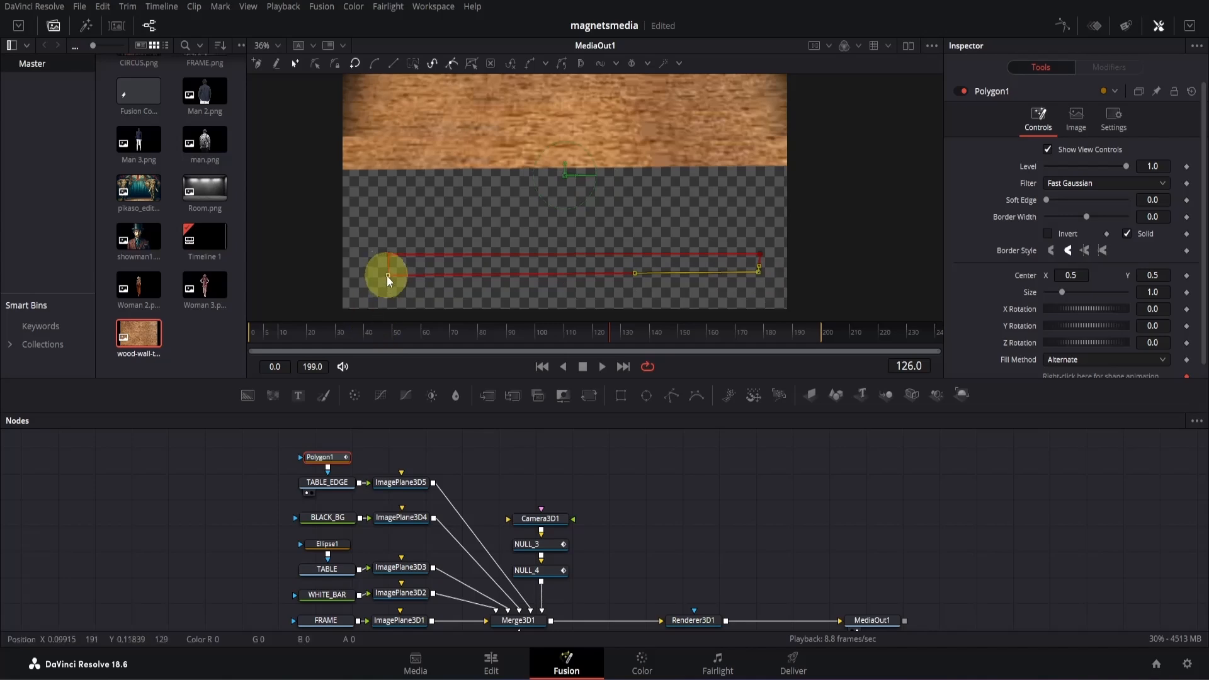
drag(386, 275, 386, 274)
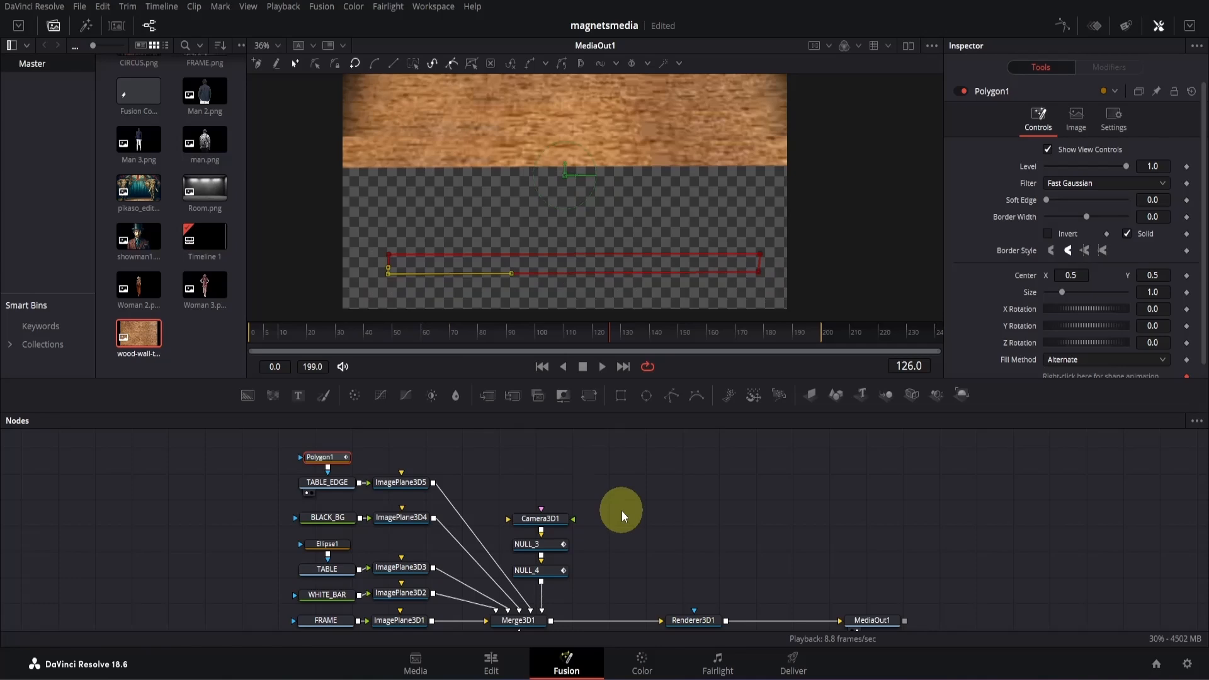
- Insert a BrightnessContrast node between TABLE_EDGE and its image plane, with the nodes spaced apart, and lower its gain to 0.61
drag(248, 439, 295, 489)
click(294, 486)
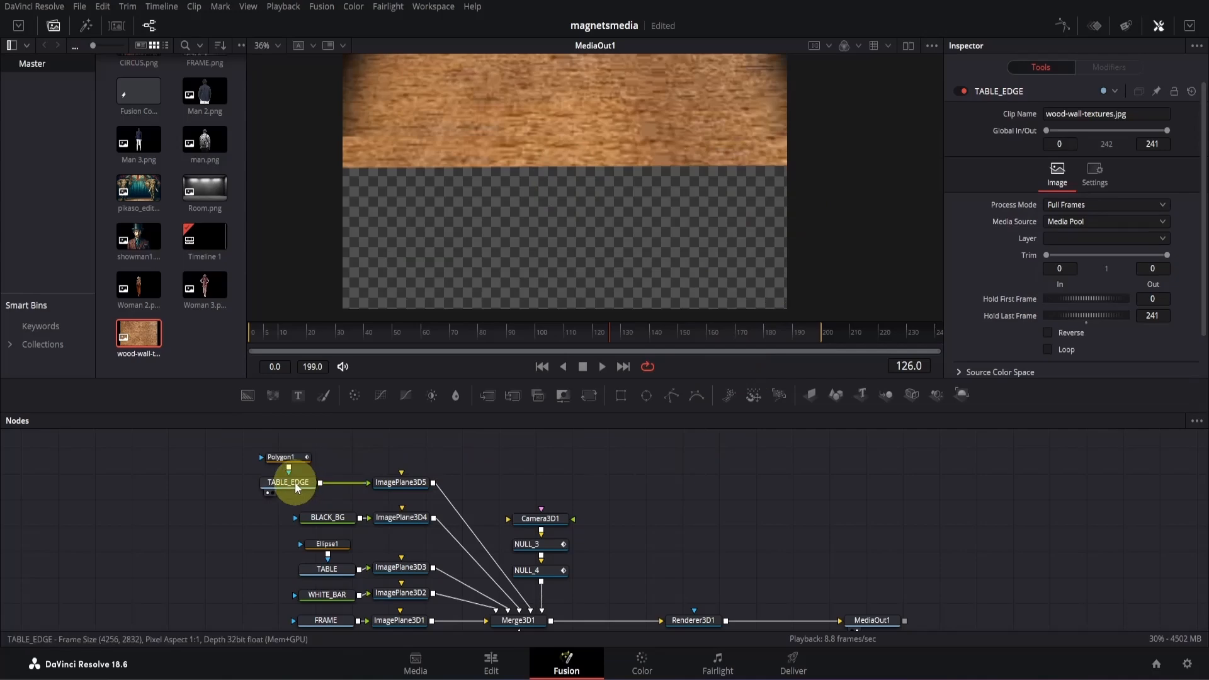
click(434, 396)
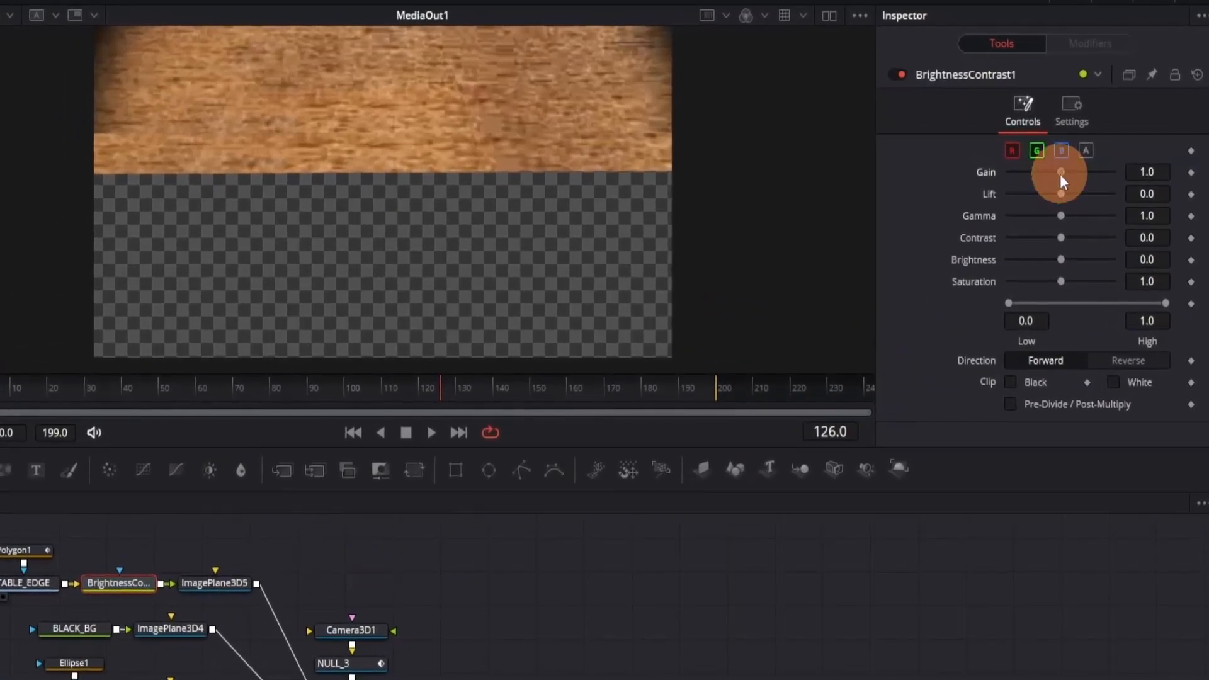
drag(1060, 174, 1039, 167)
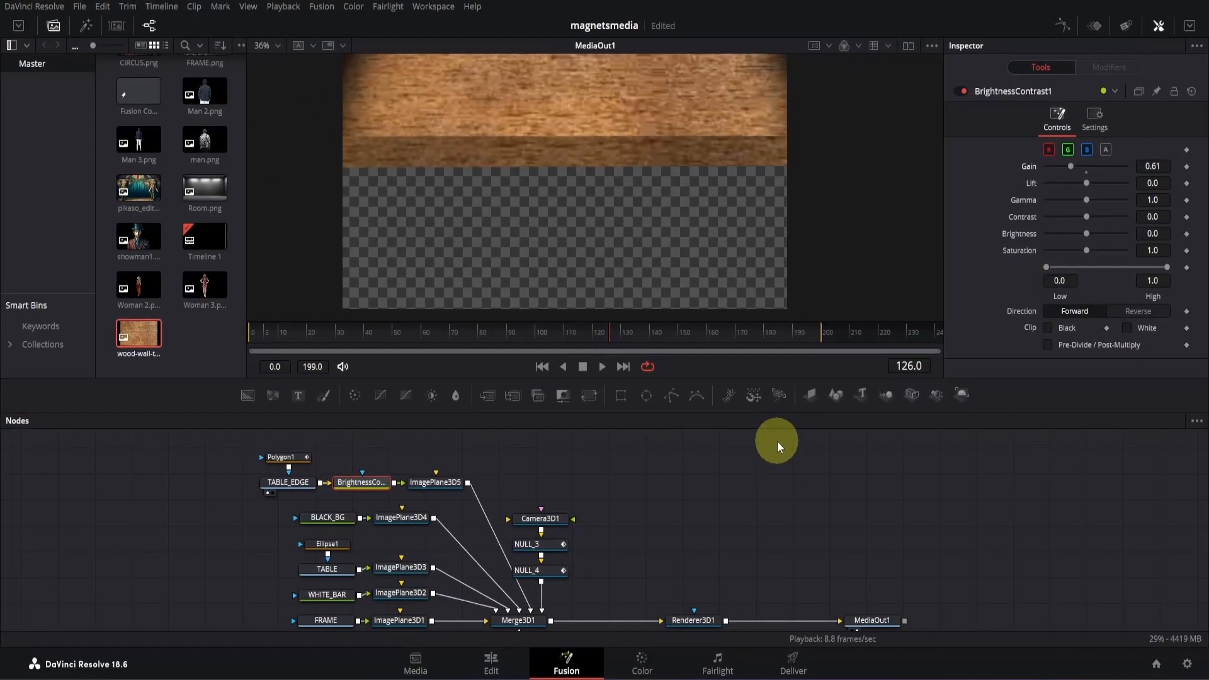
- Move both lower corners of Polygon1 further up so the darkened table edge strip is about half as thick
click(280, 457)
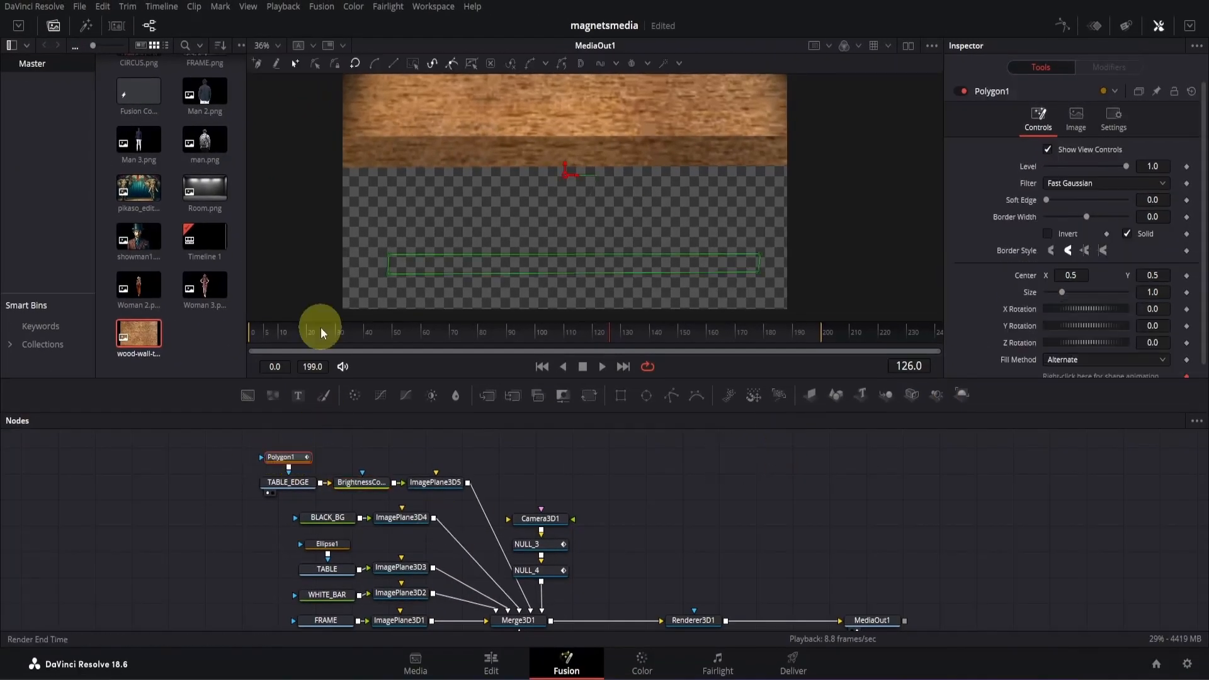
click(388, 270)
drag(758, 271, 760, 264)
click(388, 265)
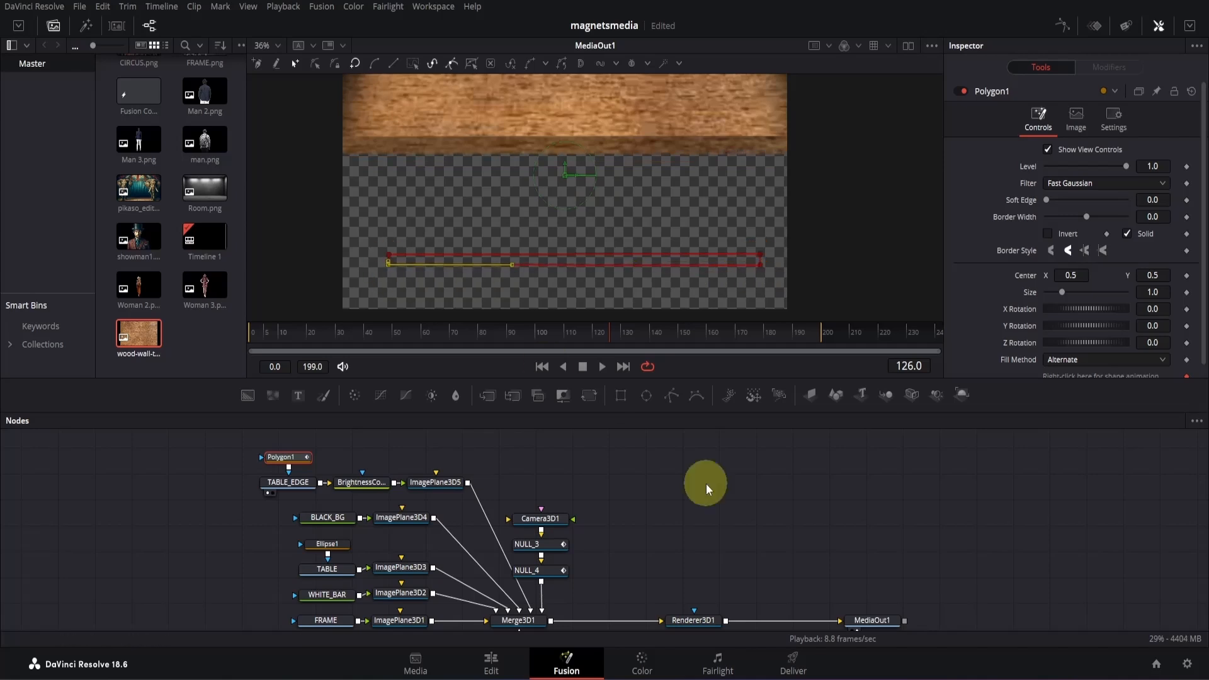
- Darken the table edge further by lowering the BrightnessContrast node's gamma to 0.745
click(362, 483)
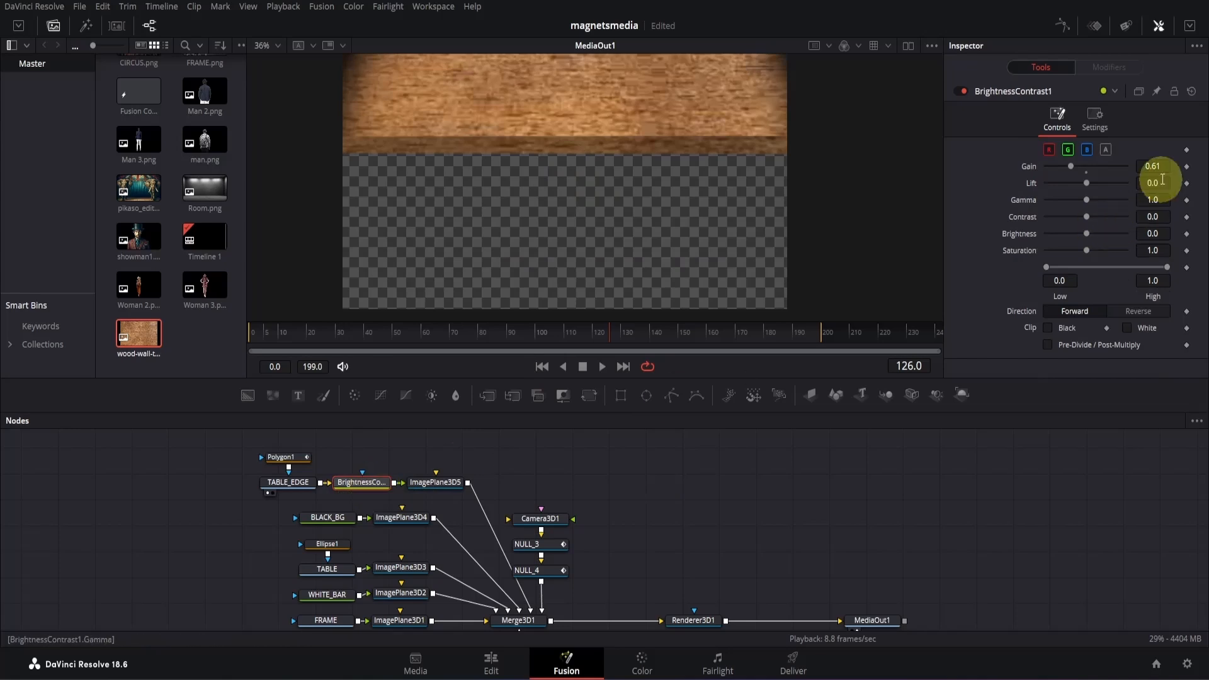
drag(1153, 200, 1078, 197)
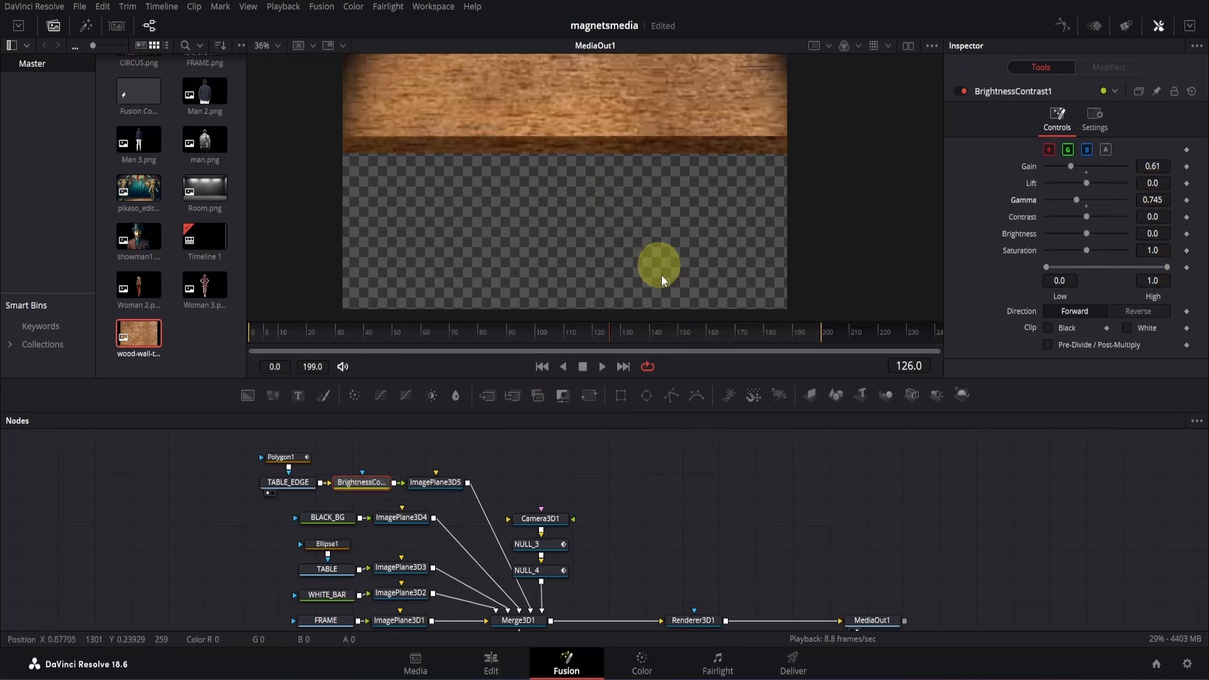